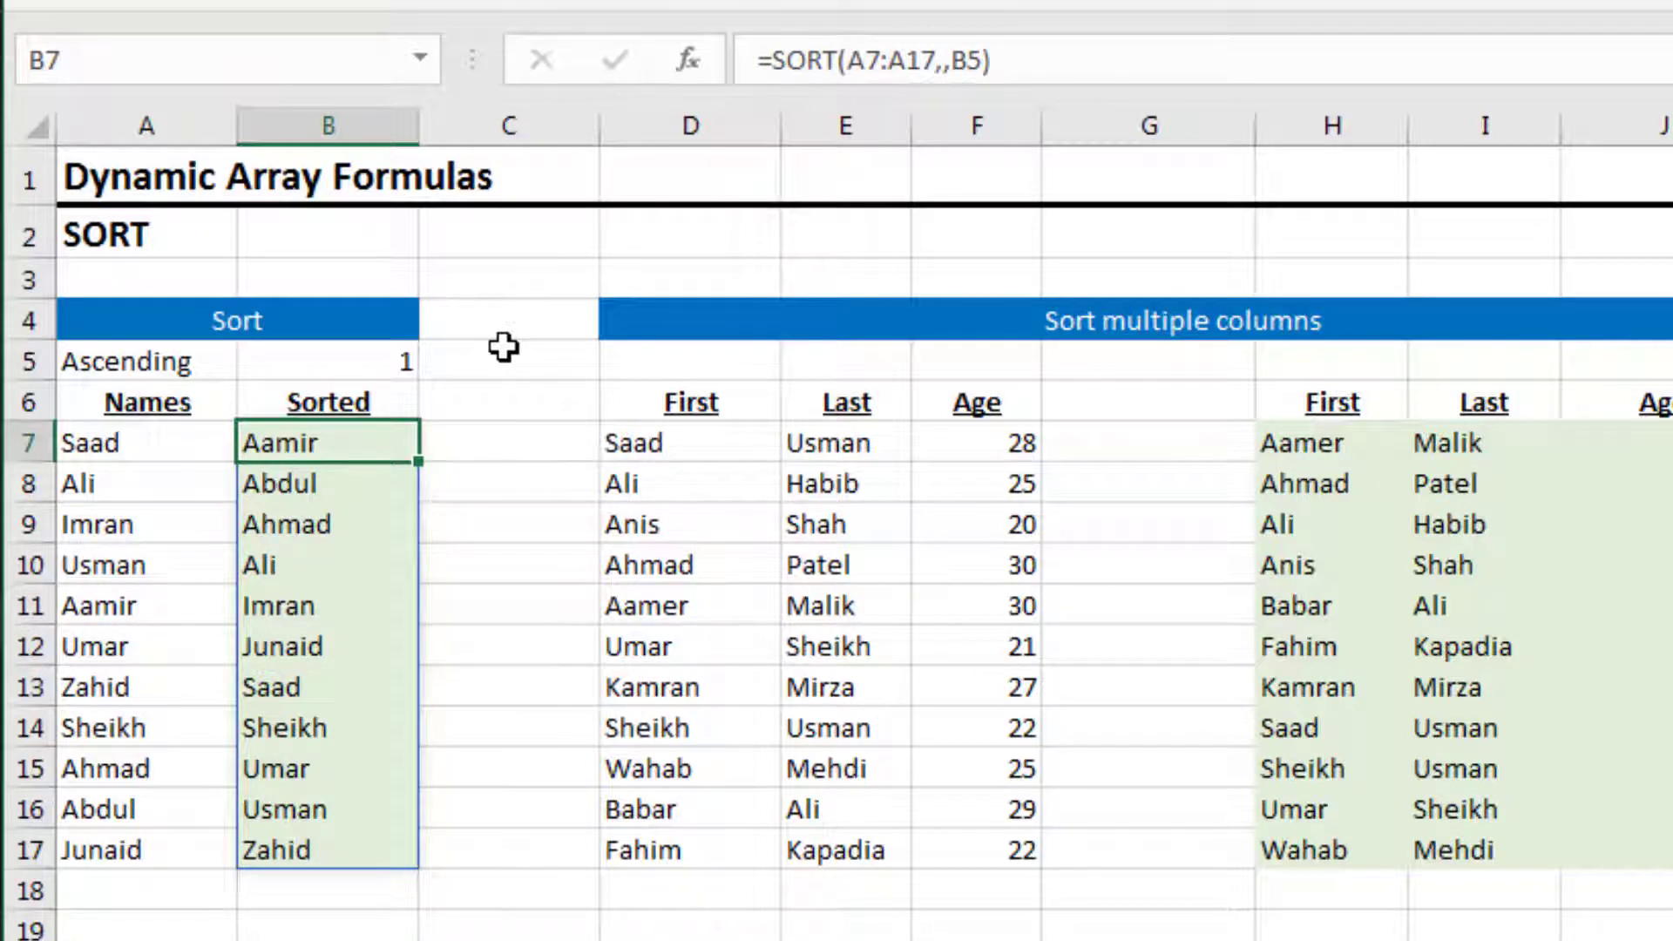
- Replace the formula in B7 with =SORT(A7:A17,,1) to sort the Names list in ascending order
key("Delete")
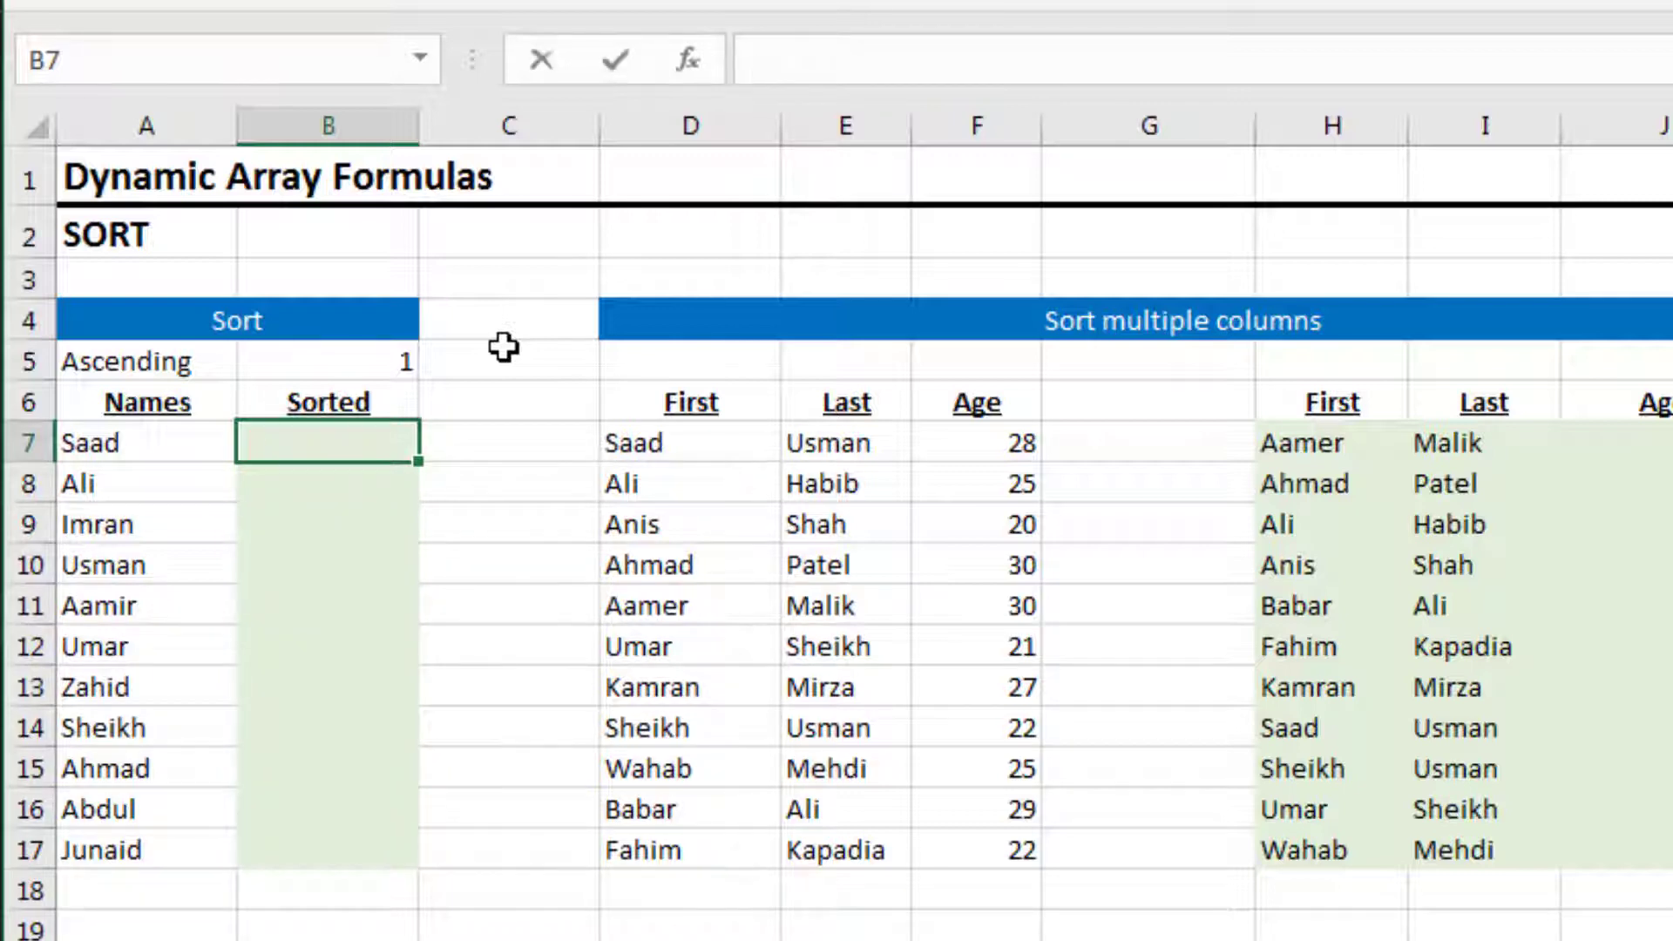
type("=sor")
key("Tab")
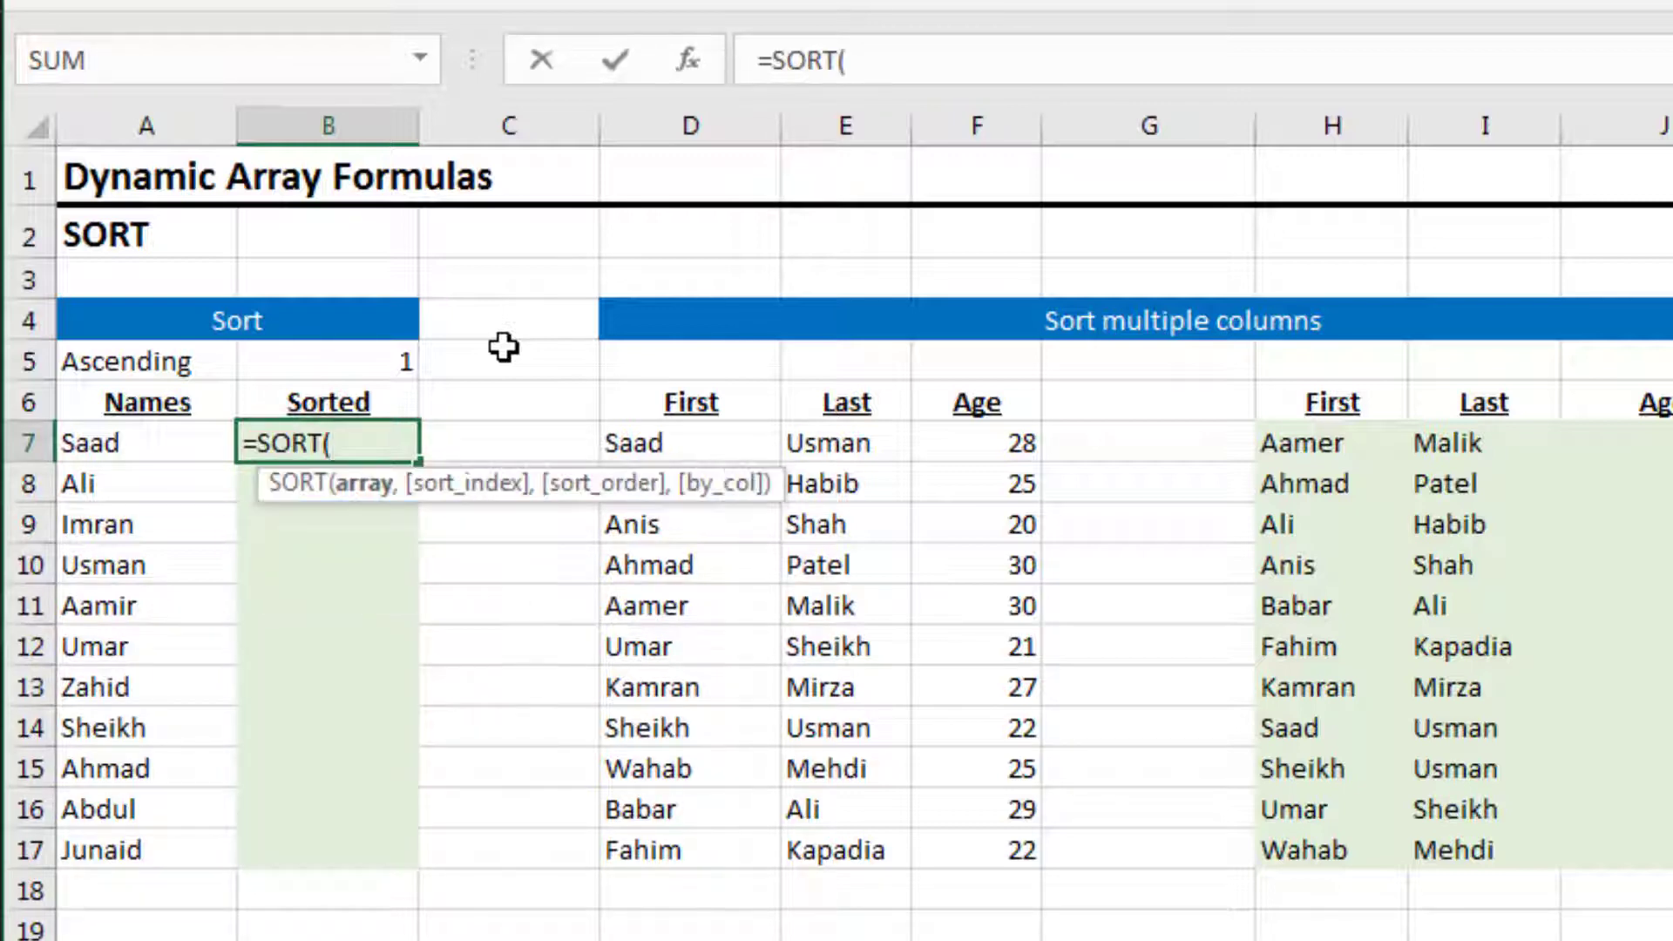
key("Left")
key("ctrl+shift+Down")
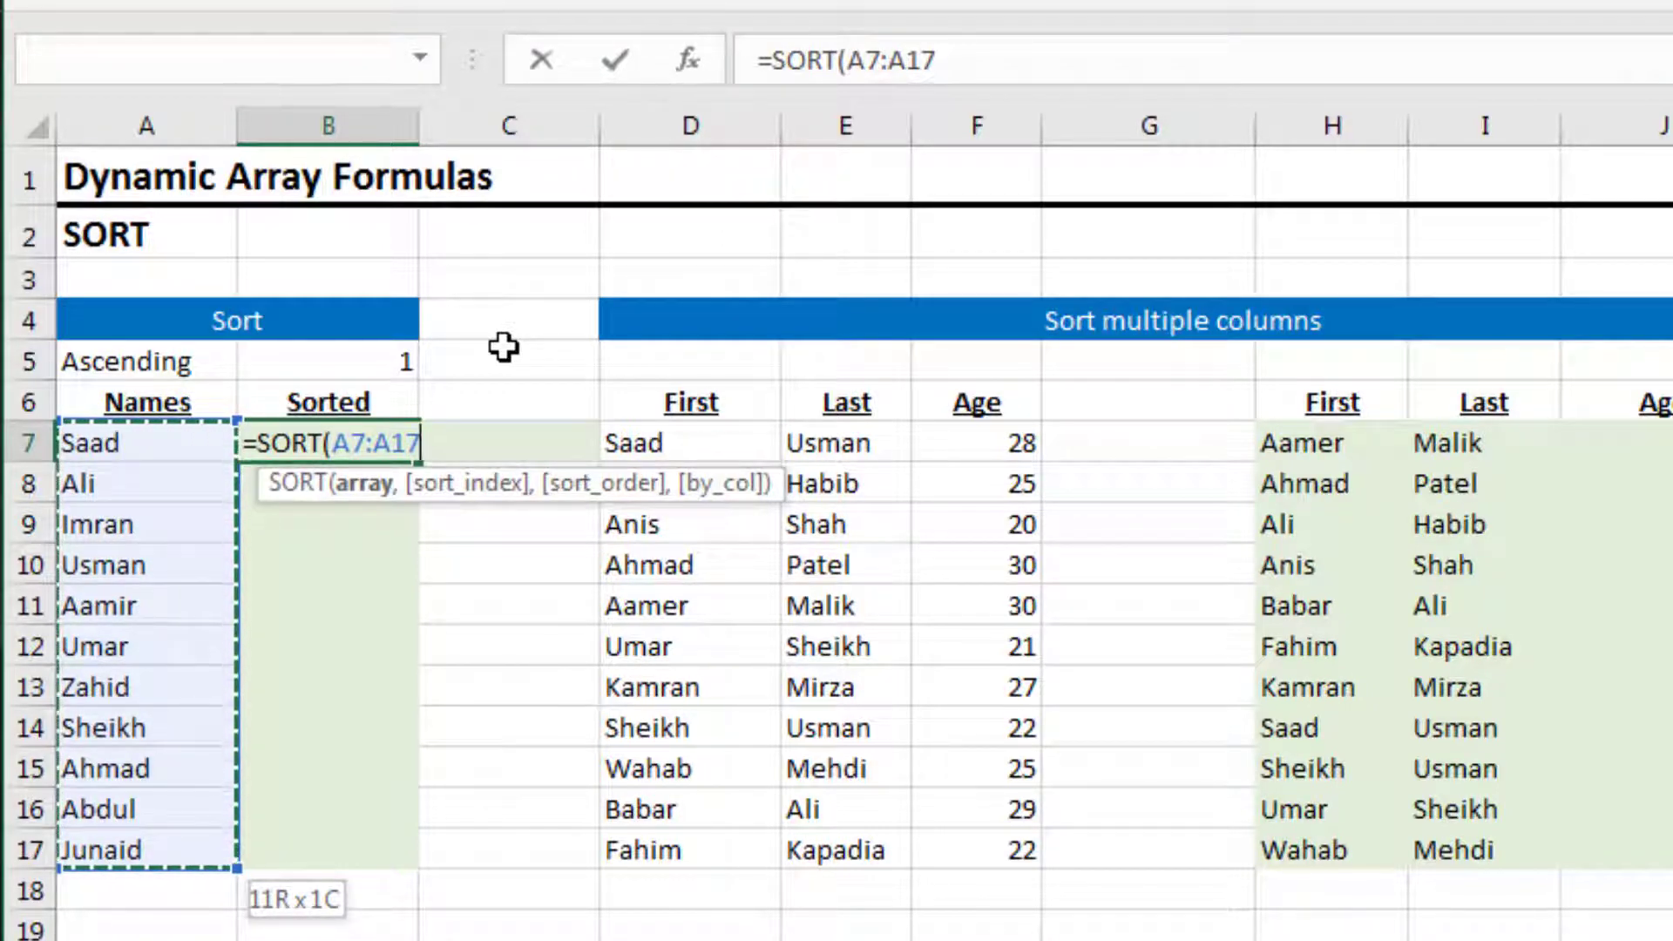
type(",")
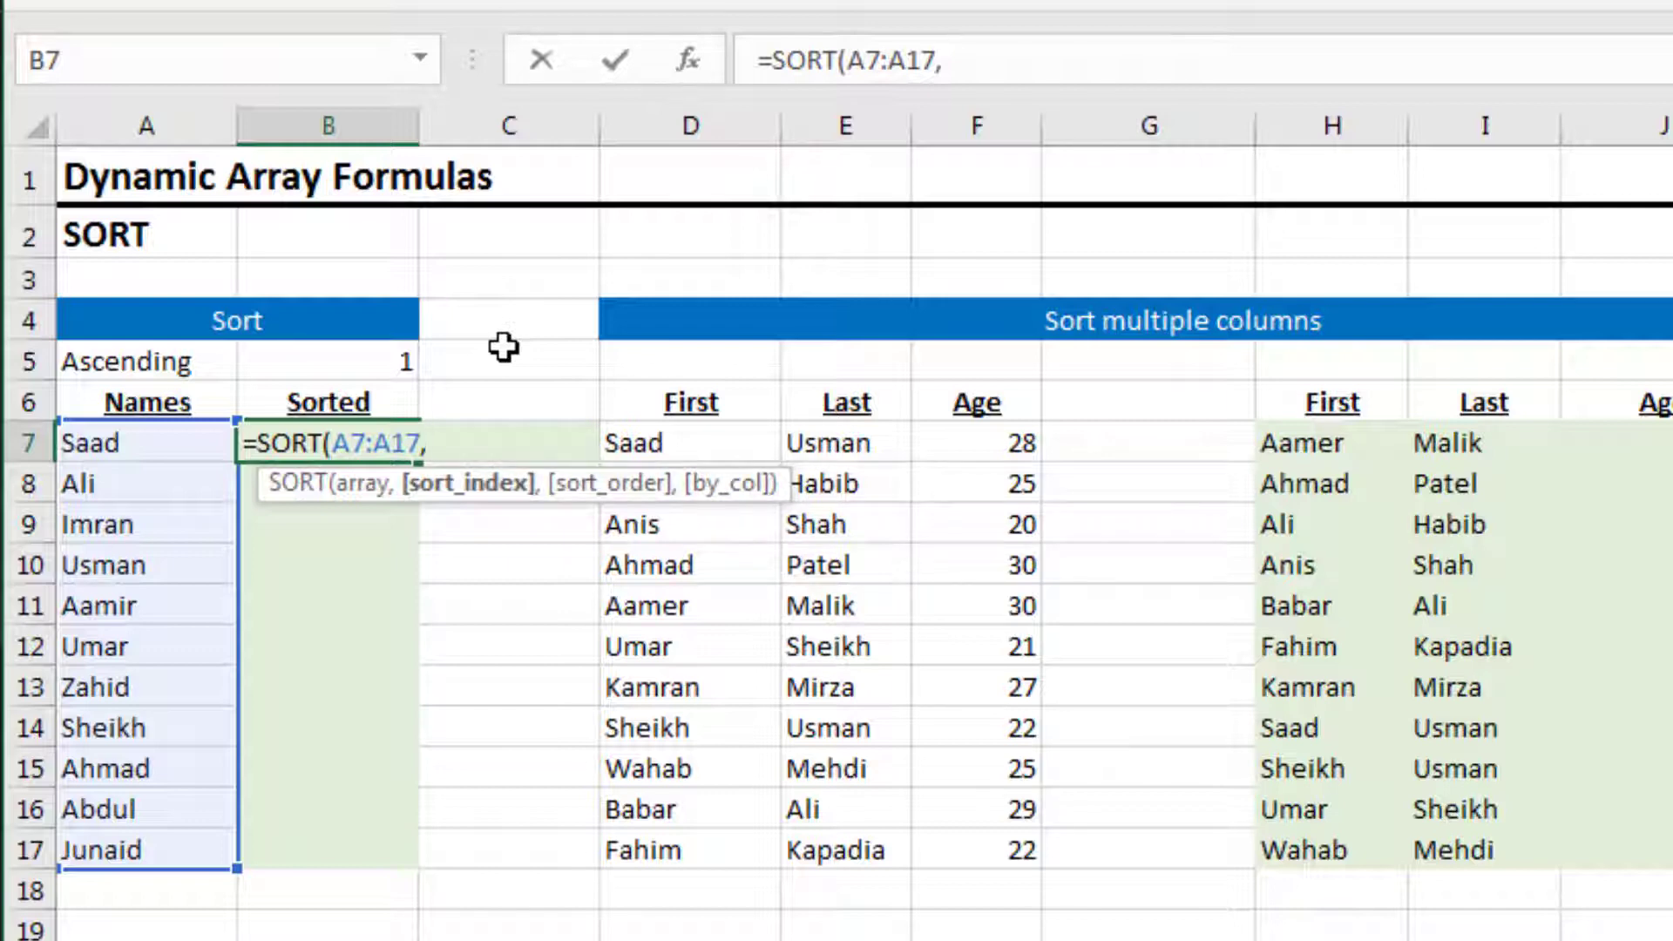
type(",")
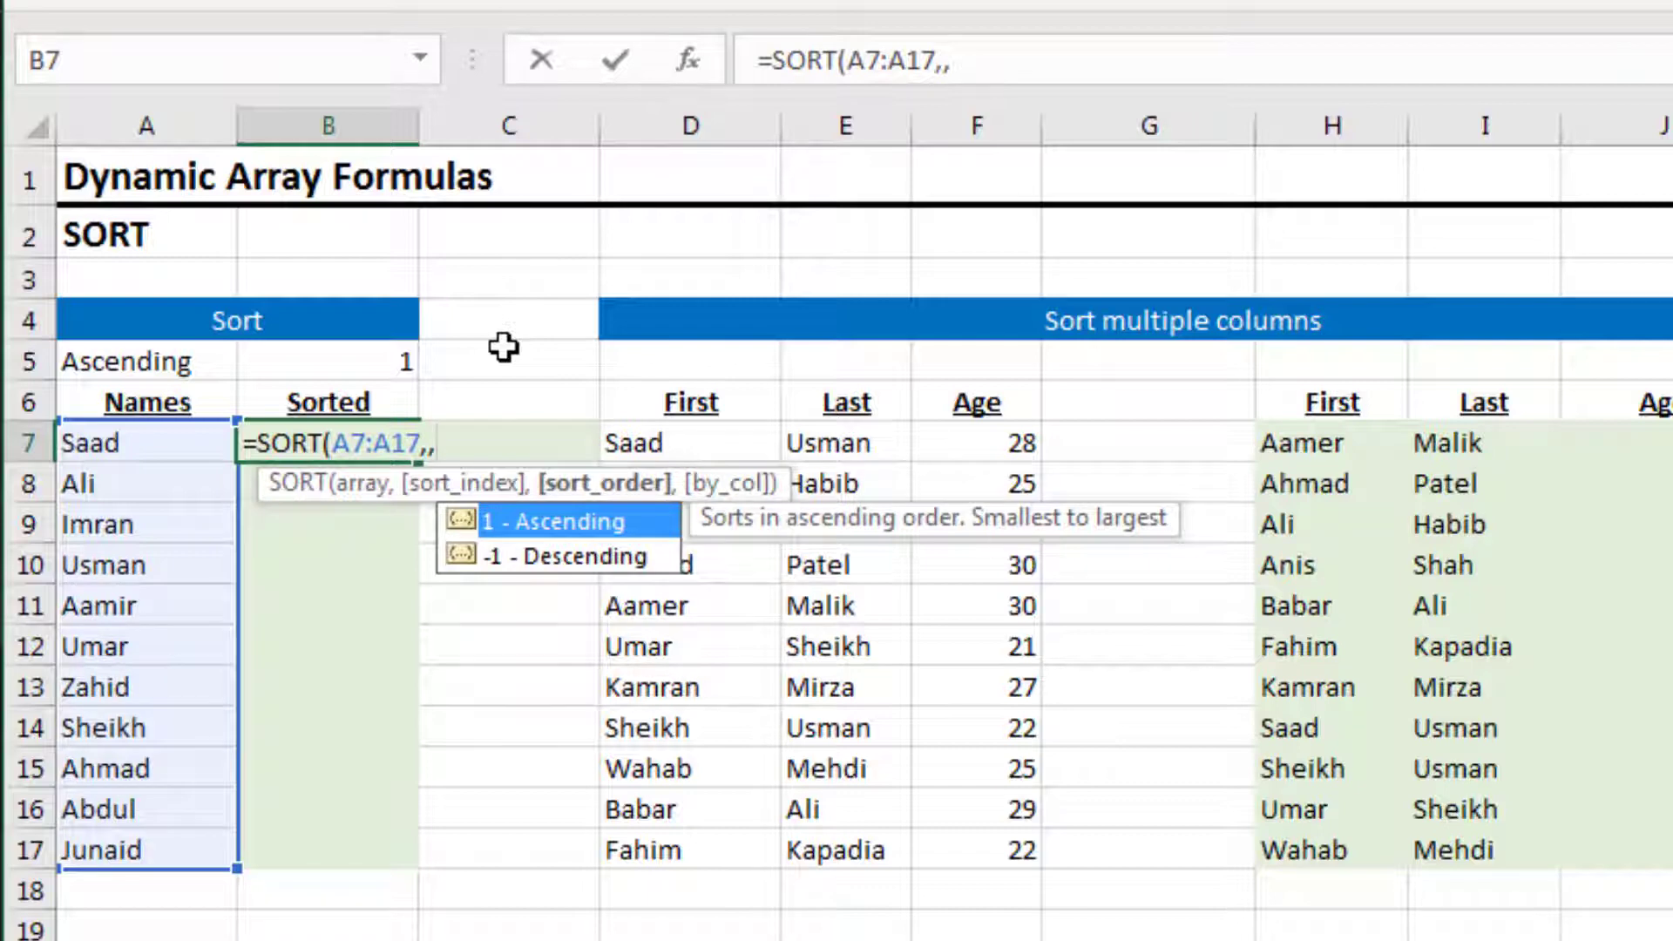
type("1")
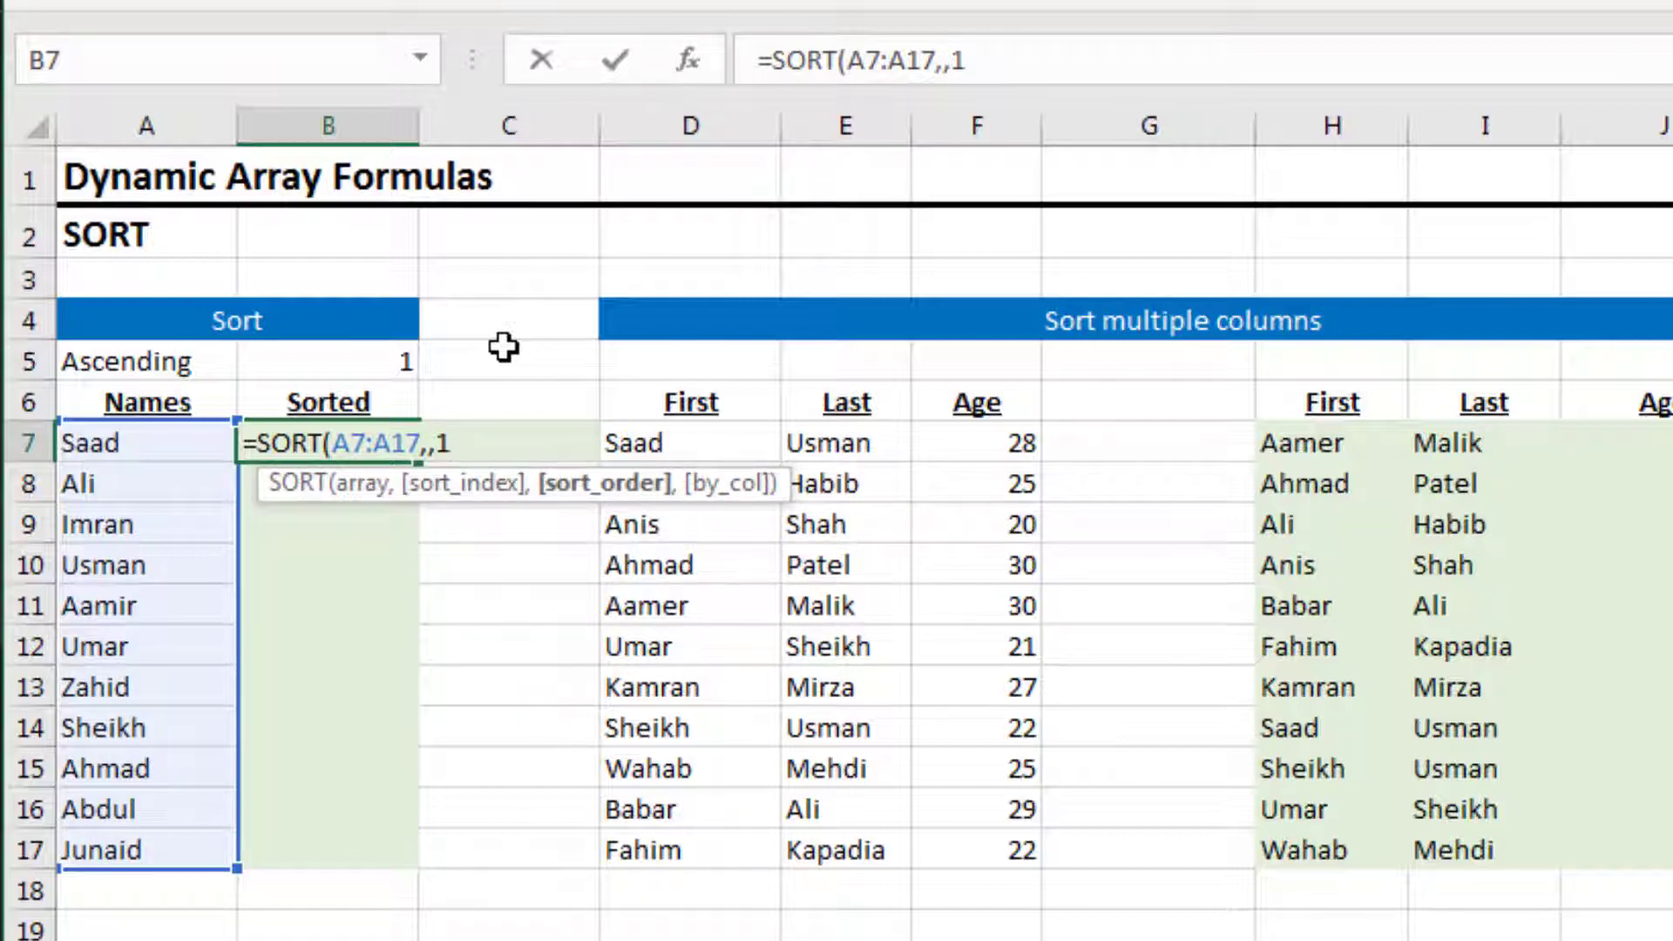
type(")")
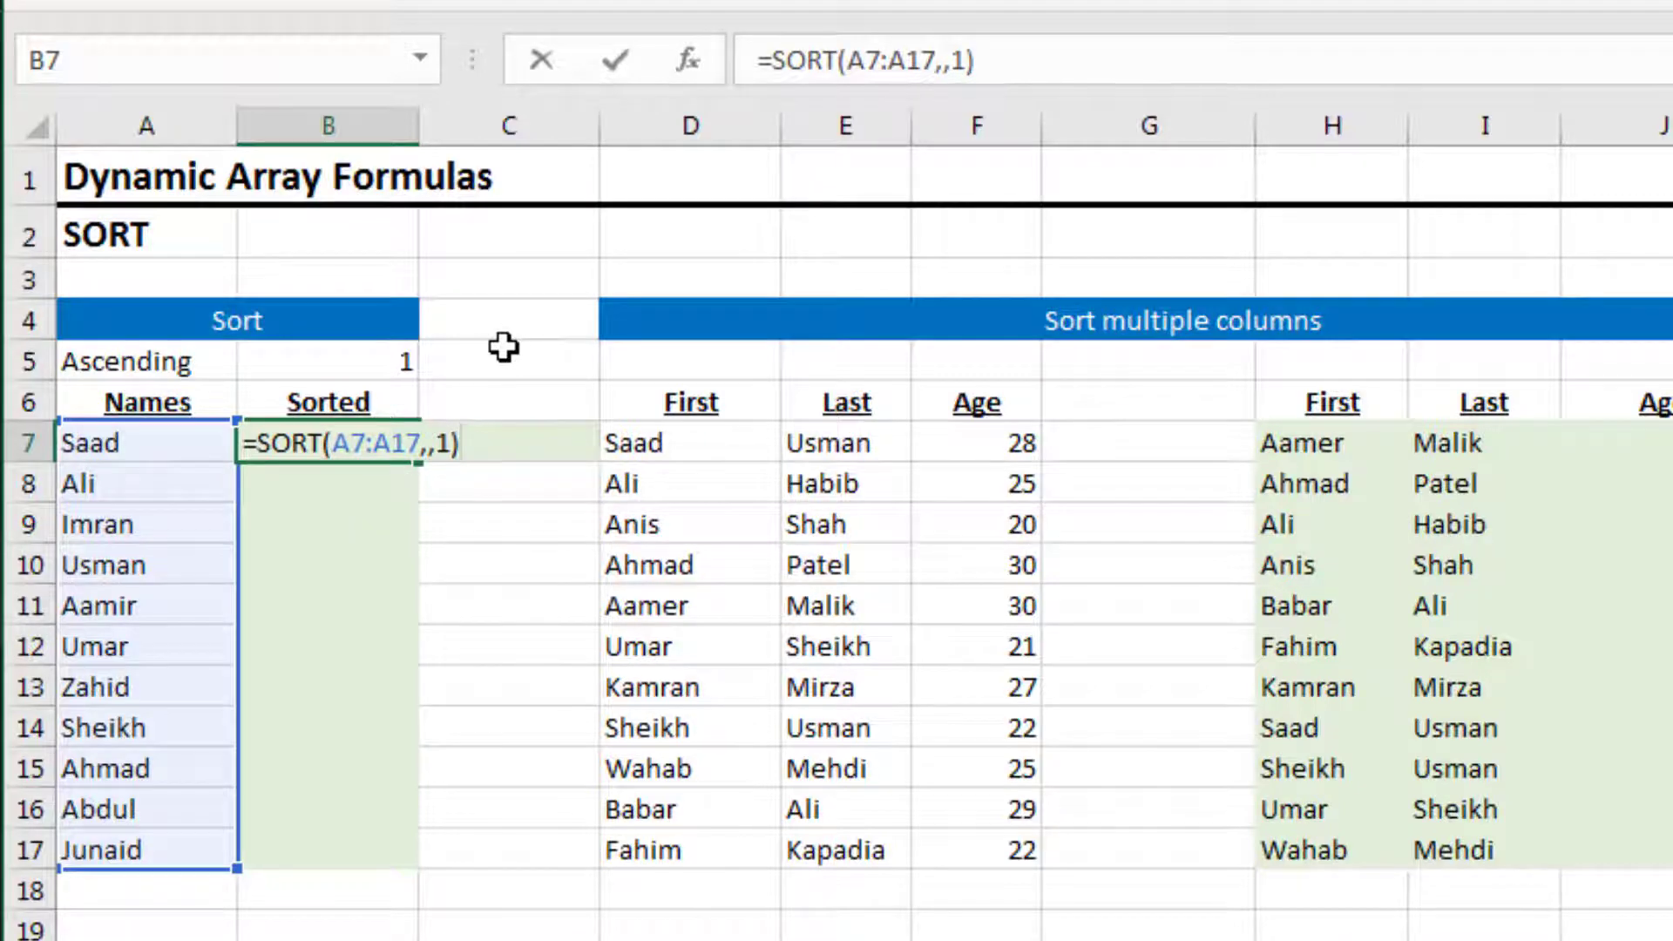
key("Return")
key("Up")
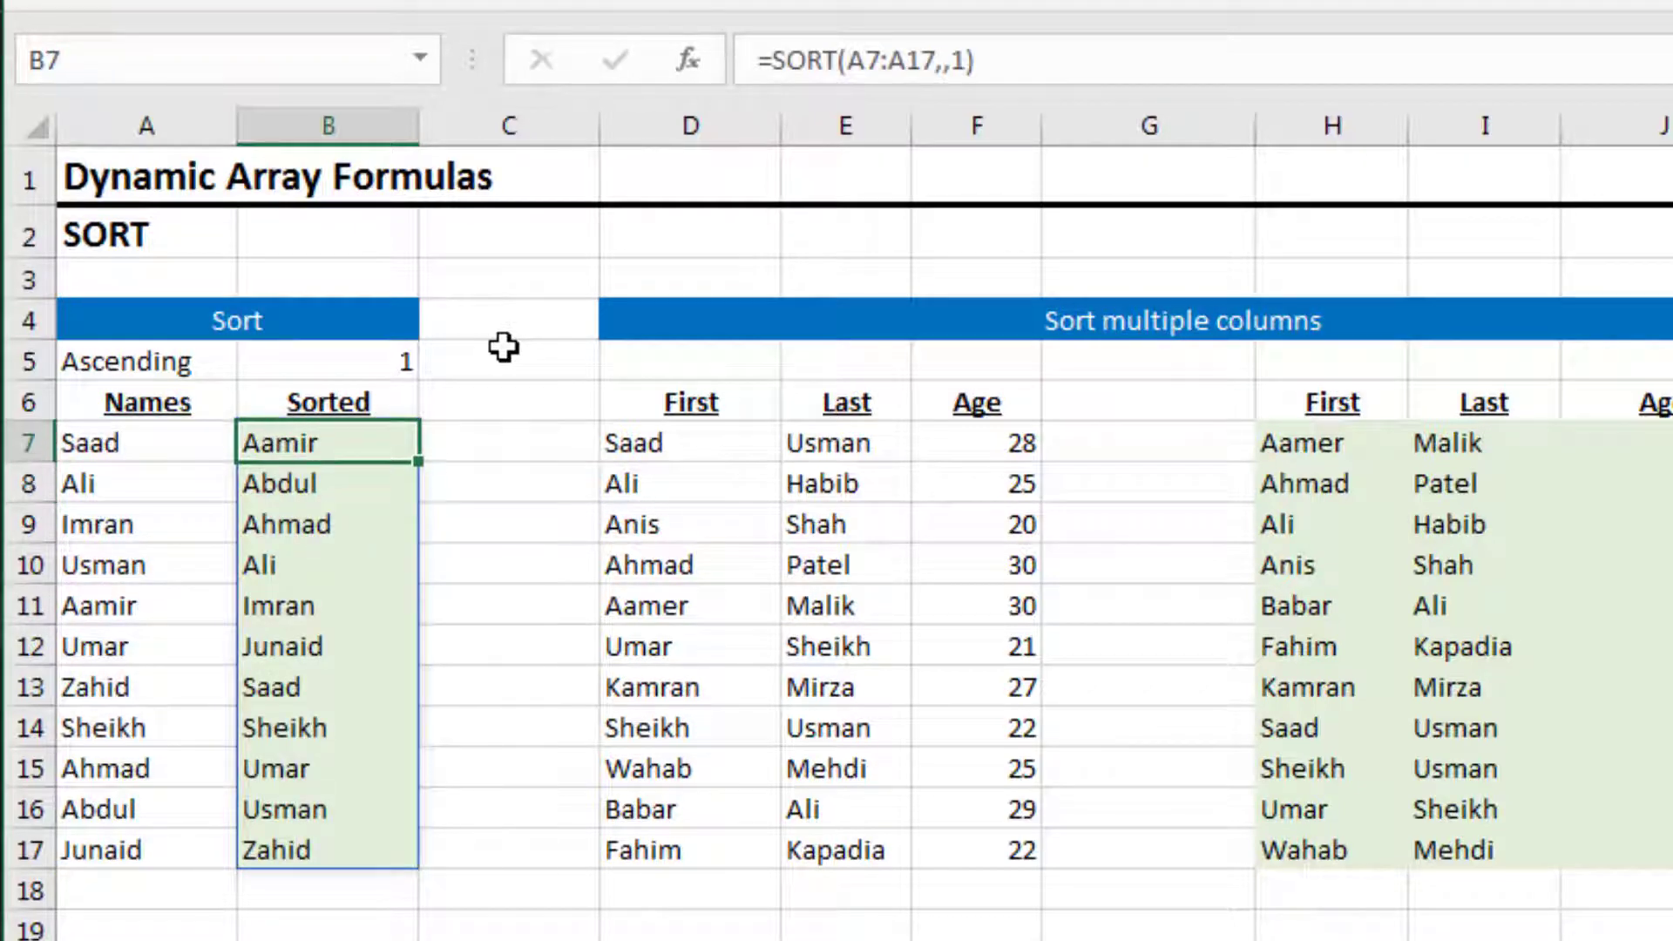
- Look through the ascending names spilled down the Sorted column
key("Down")
key("Down")
key("Down")
key("Down")
key("Down")
key("Down")
key("Down")
key("Down")
key("Down")
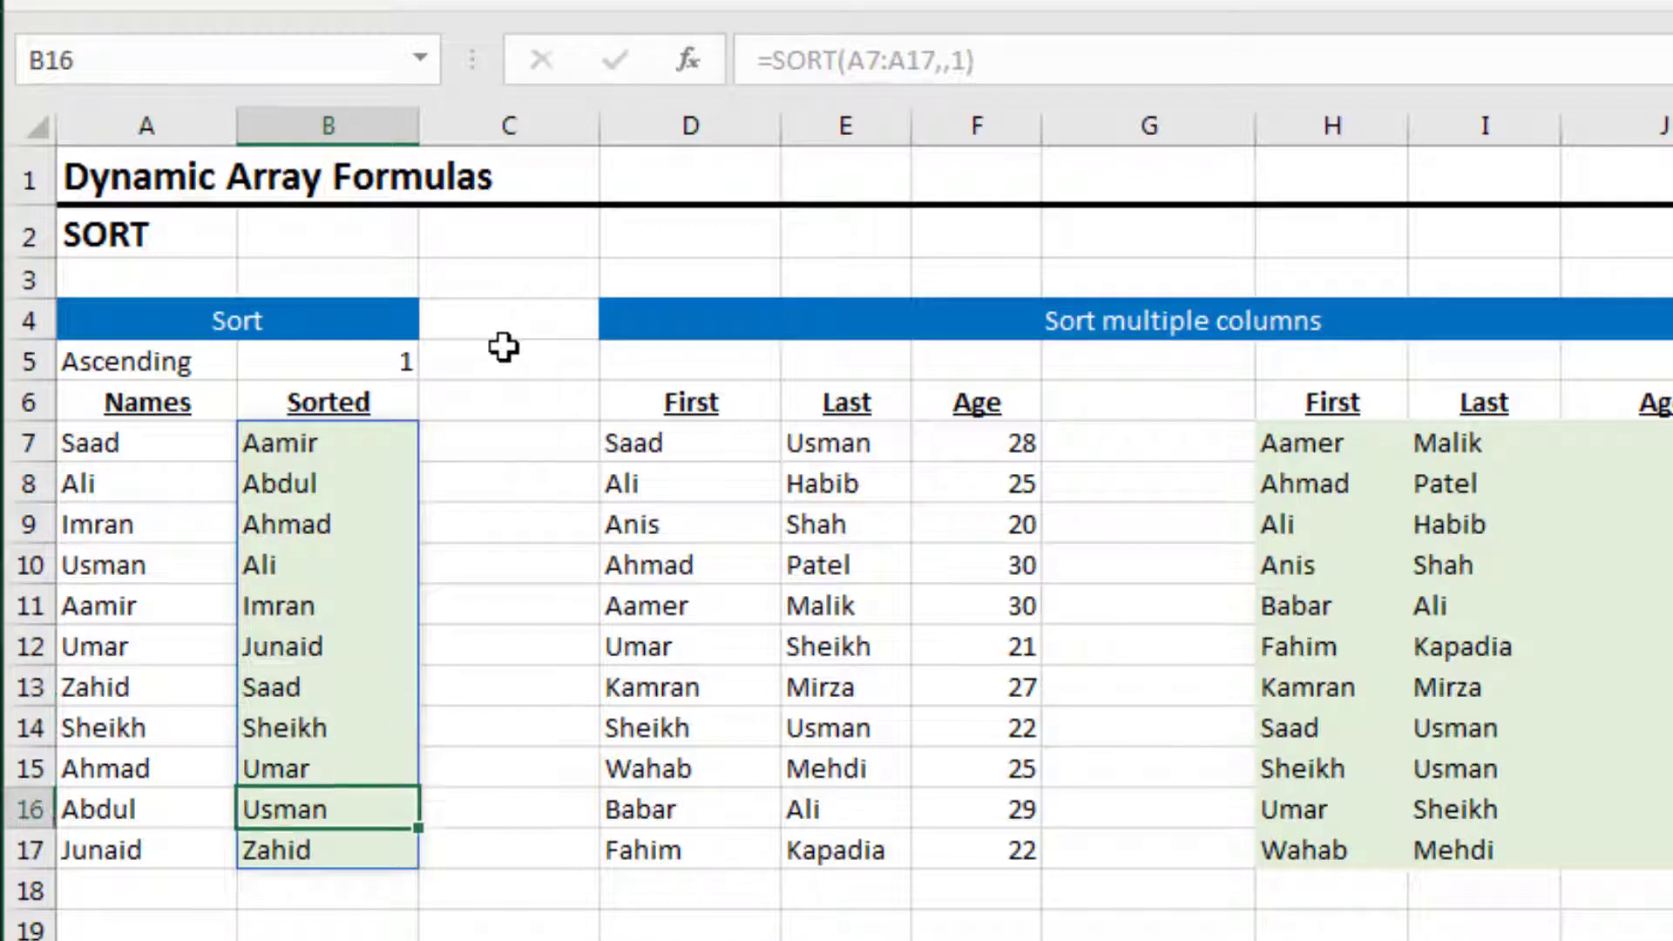
key("Down")
key("Up")
key("Up")
key("Up")
key("Up")
key("Up")
key("Up")
key("Up")
key("Up")
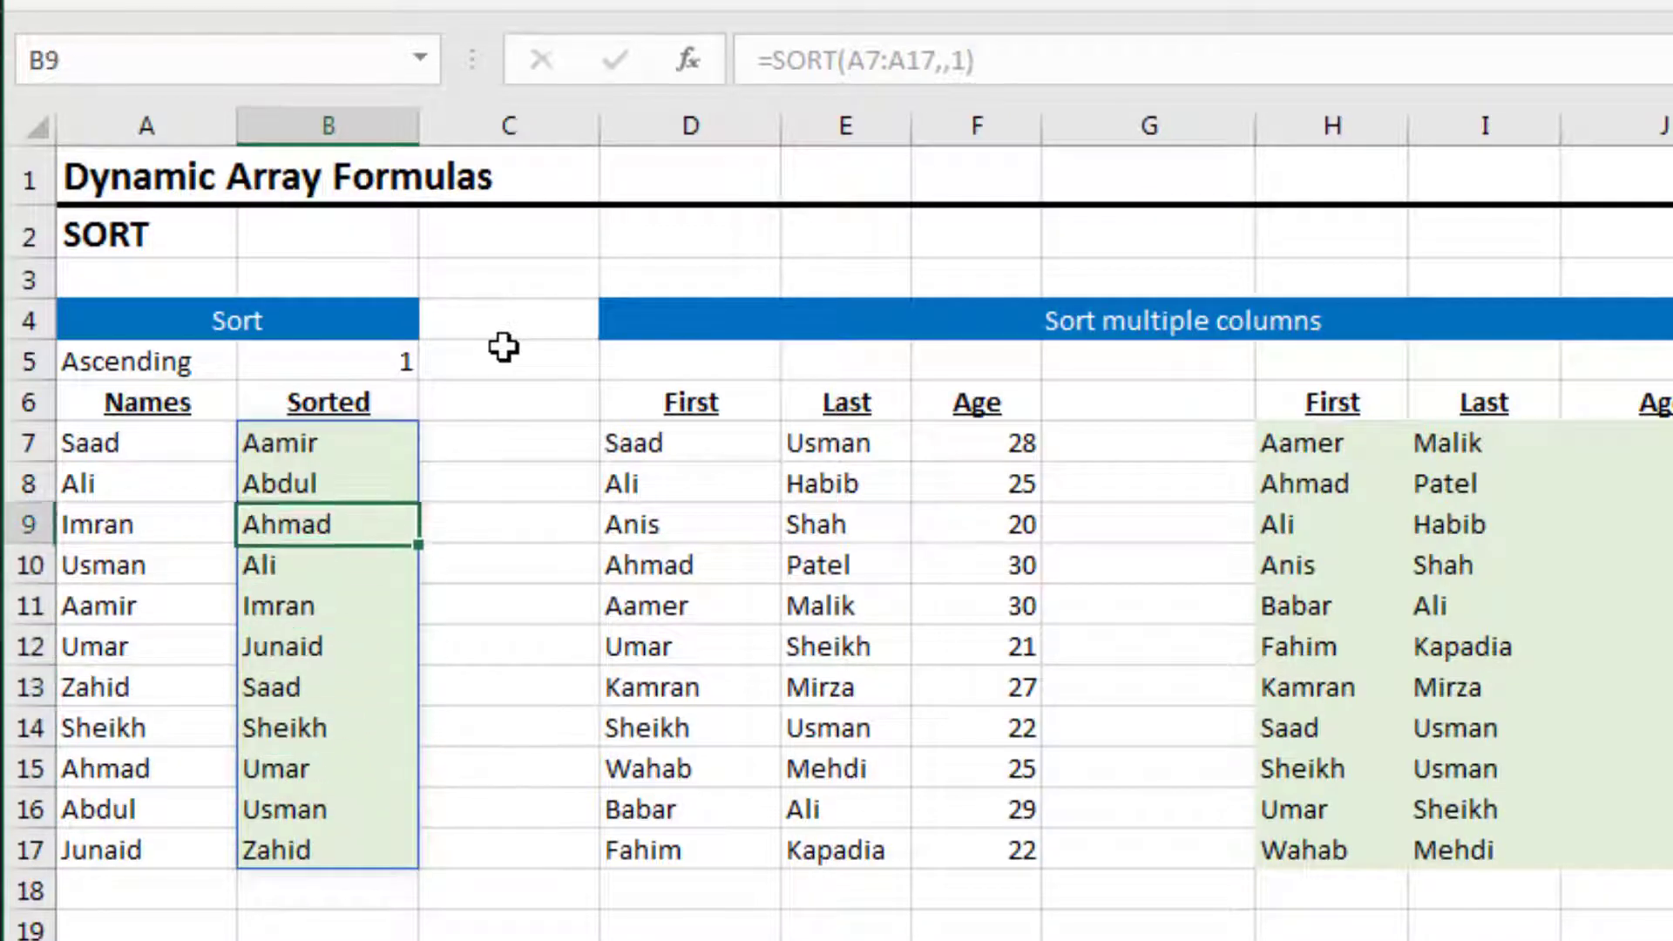
- Change the sort order argument of the SORT formula in B7 to -1 for descending order
key("Up")
key("Up")
key("F2")
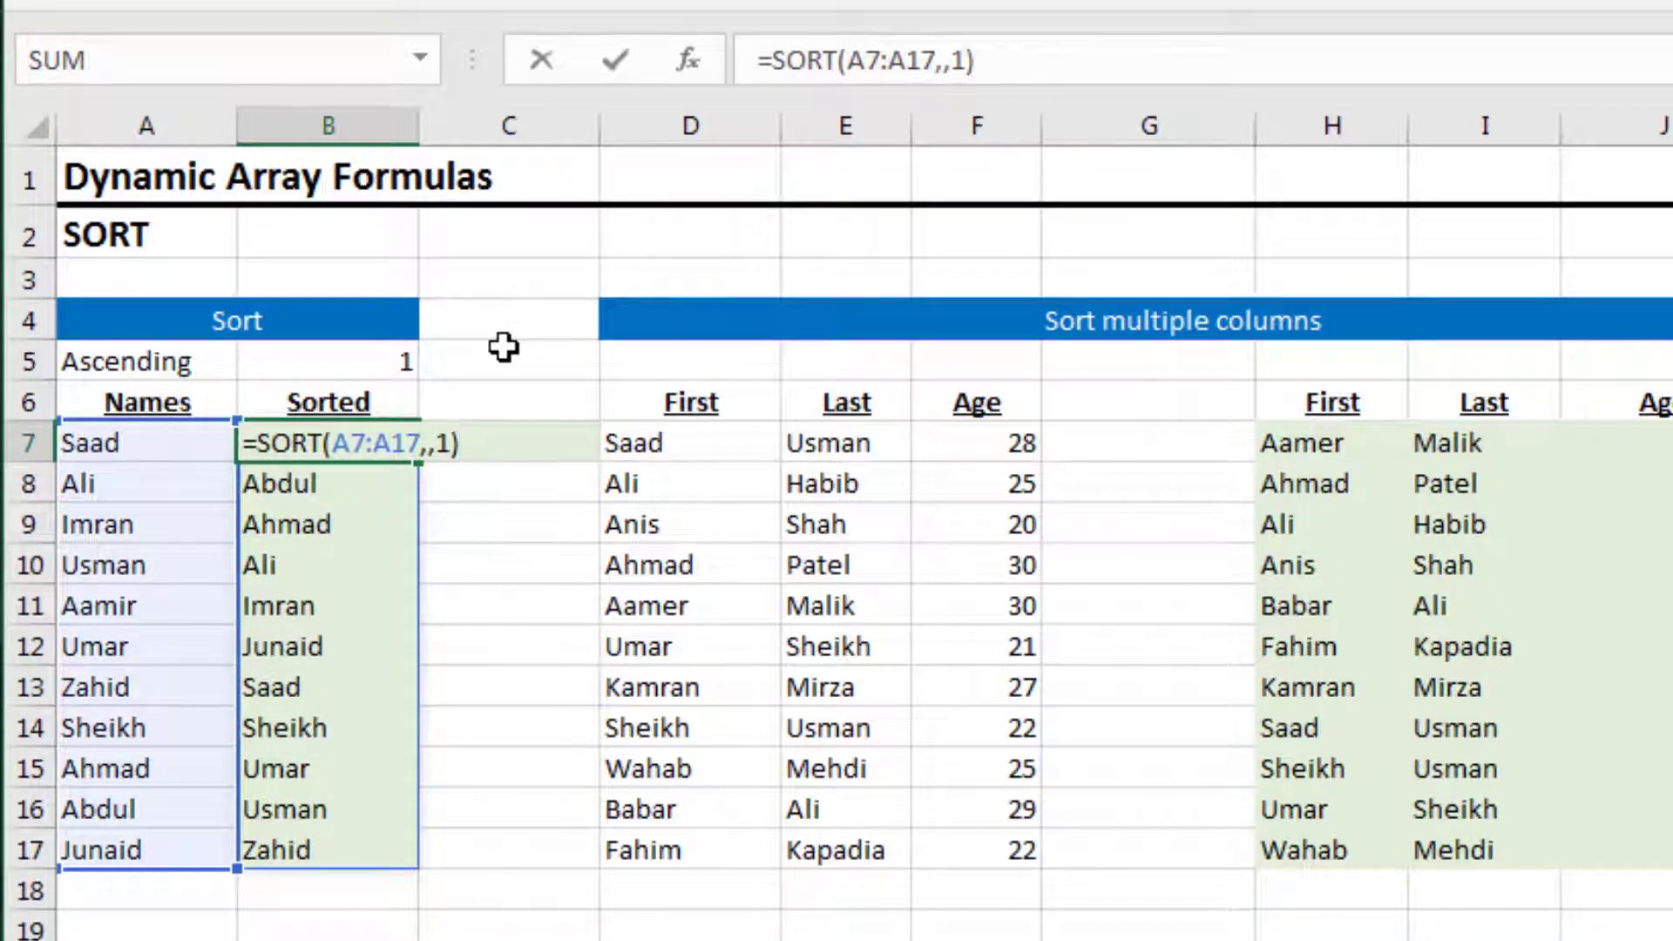
key("Left")
key("Left")
type("-1")
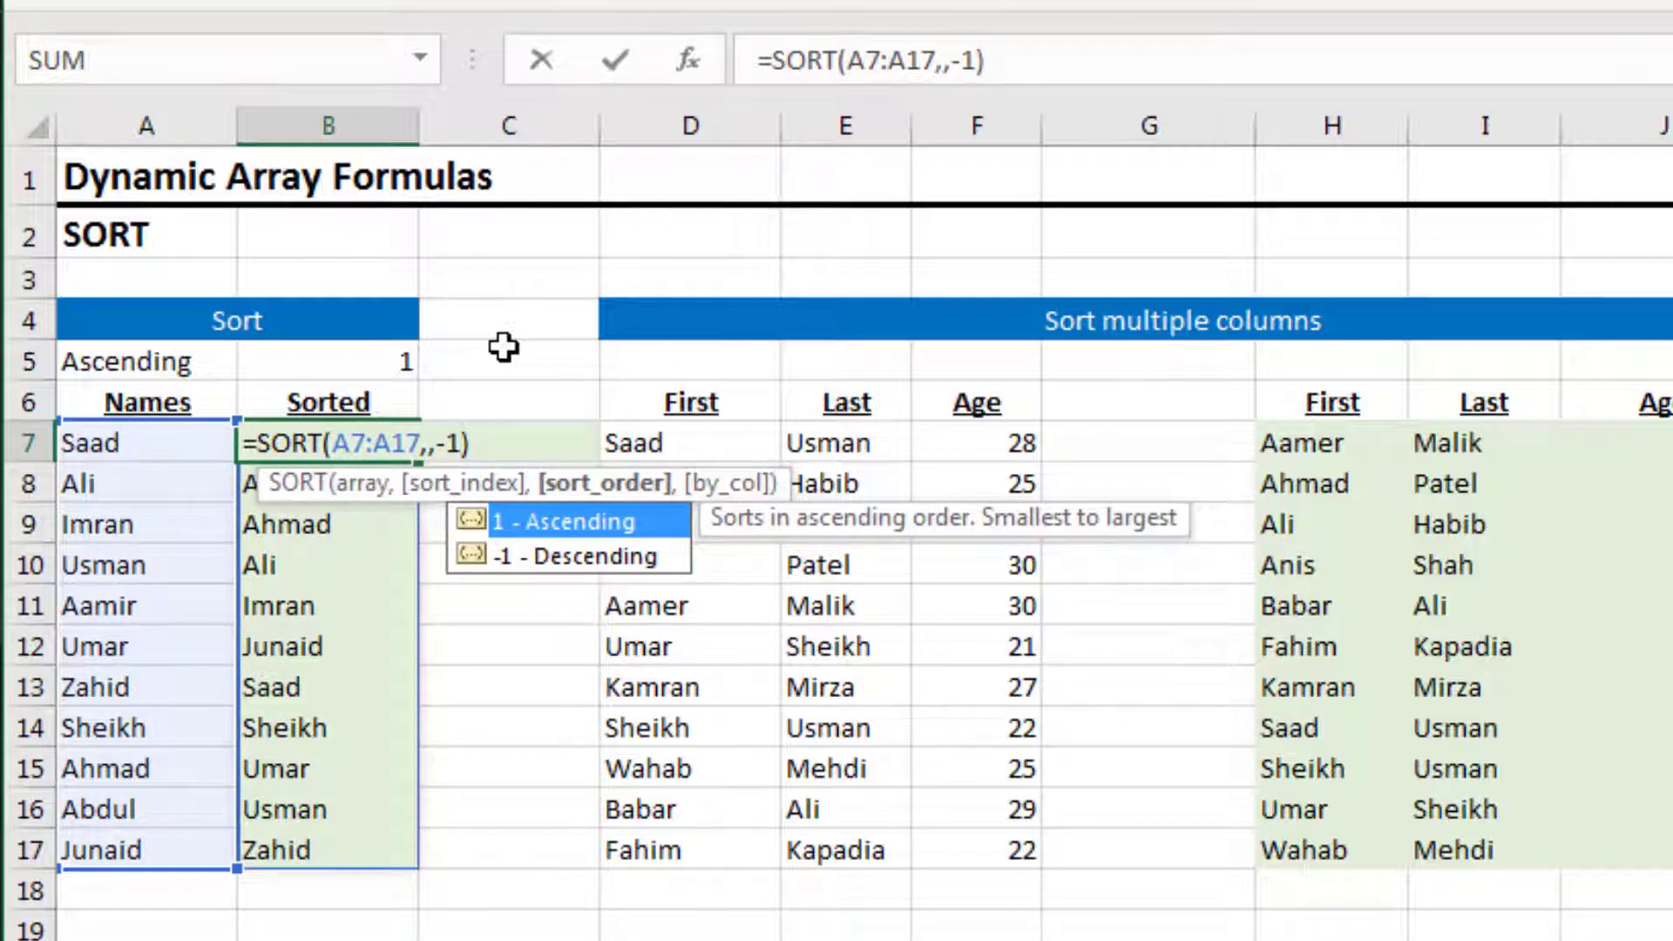
key("Return")
key("Up")
key("Up")
key("Up")
key("Down")
key("Down")
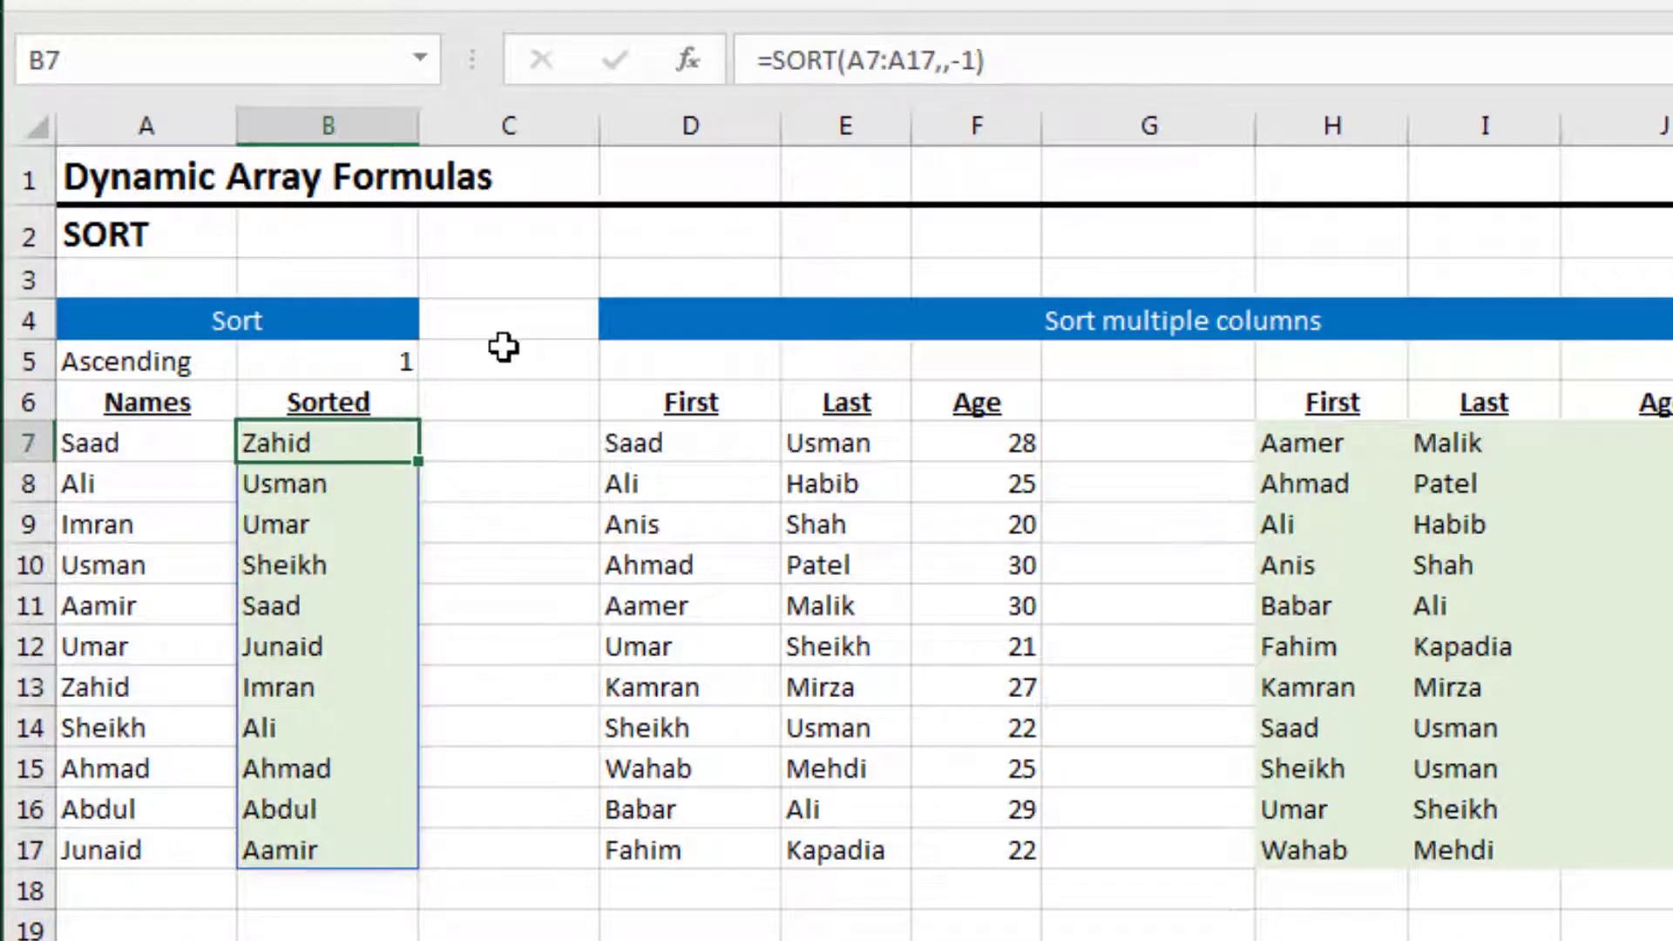
- Replace the sort order argument of the SORT formula in B7 with a reference to cell B5
key("F2")
key("Left")
key("shift+Left")
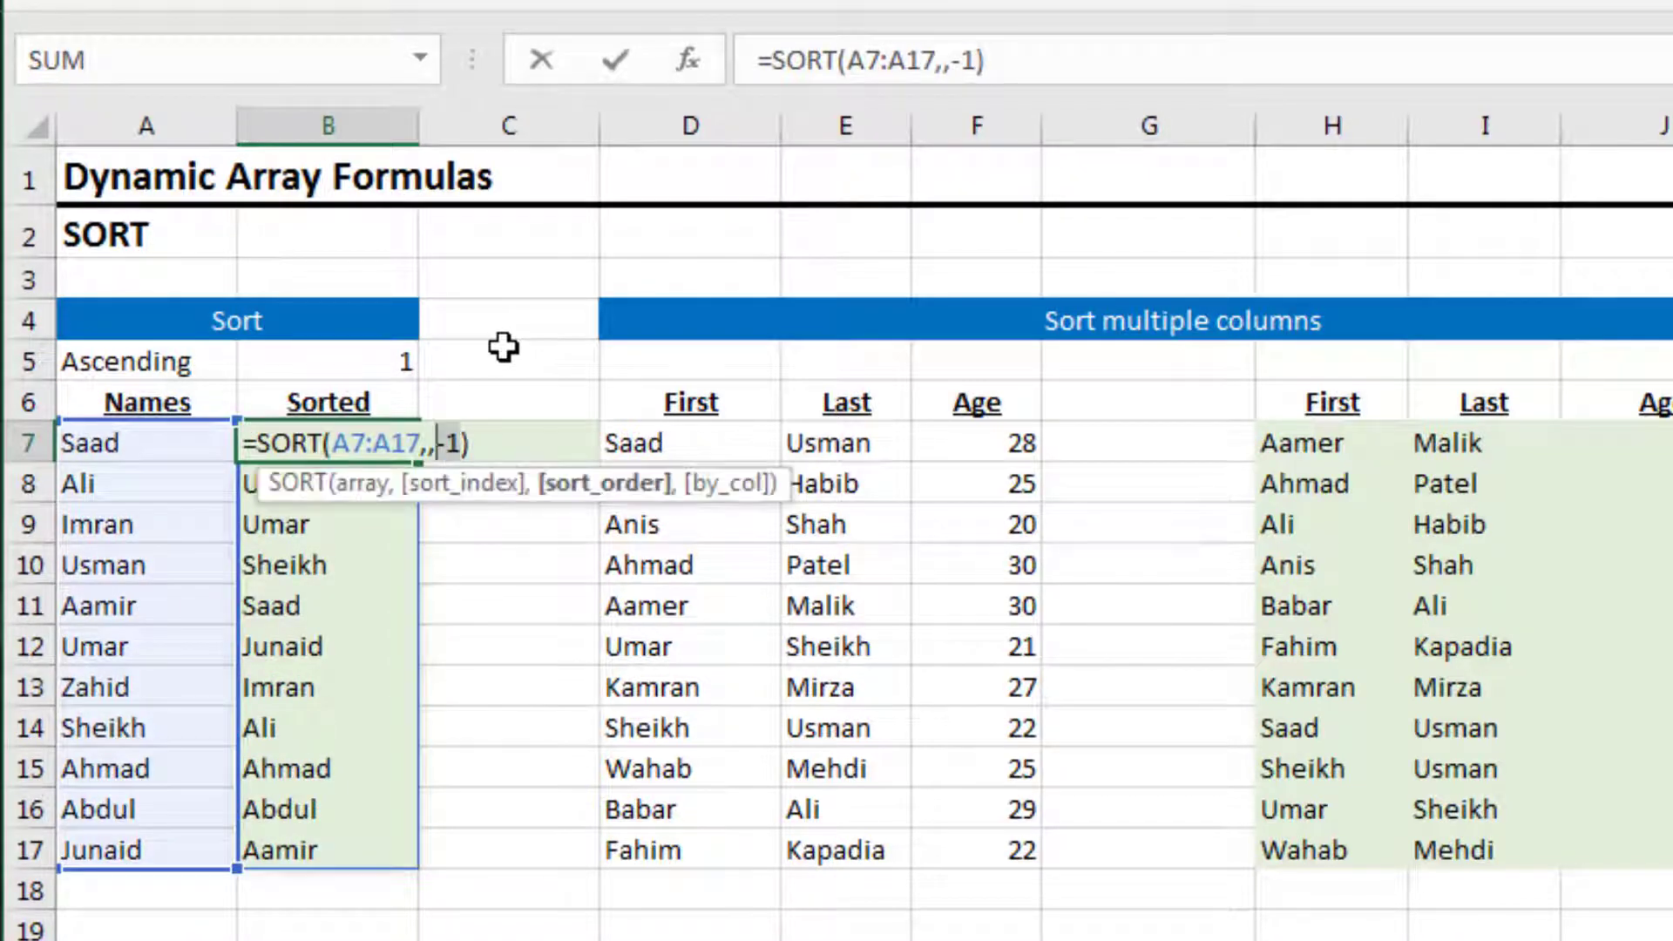
key("shift+Left")
key("BackSpace")
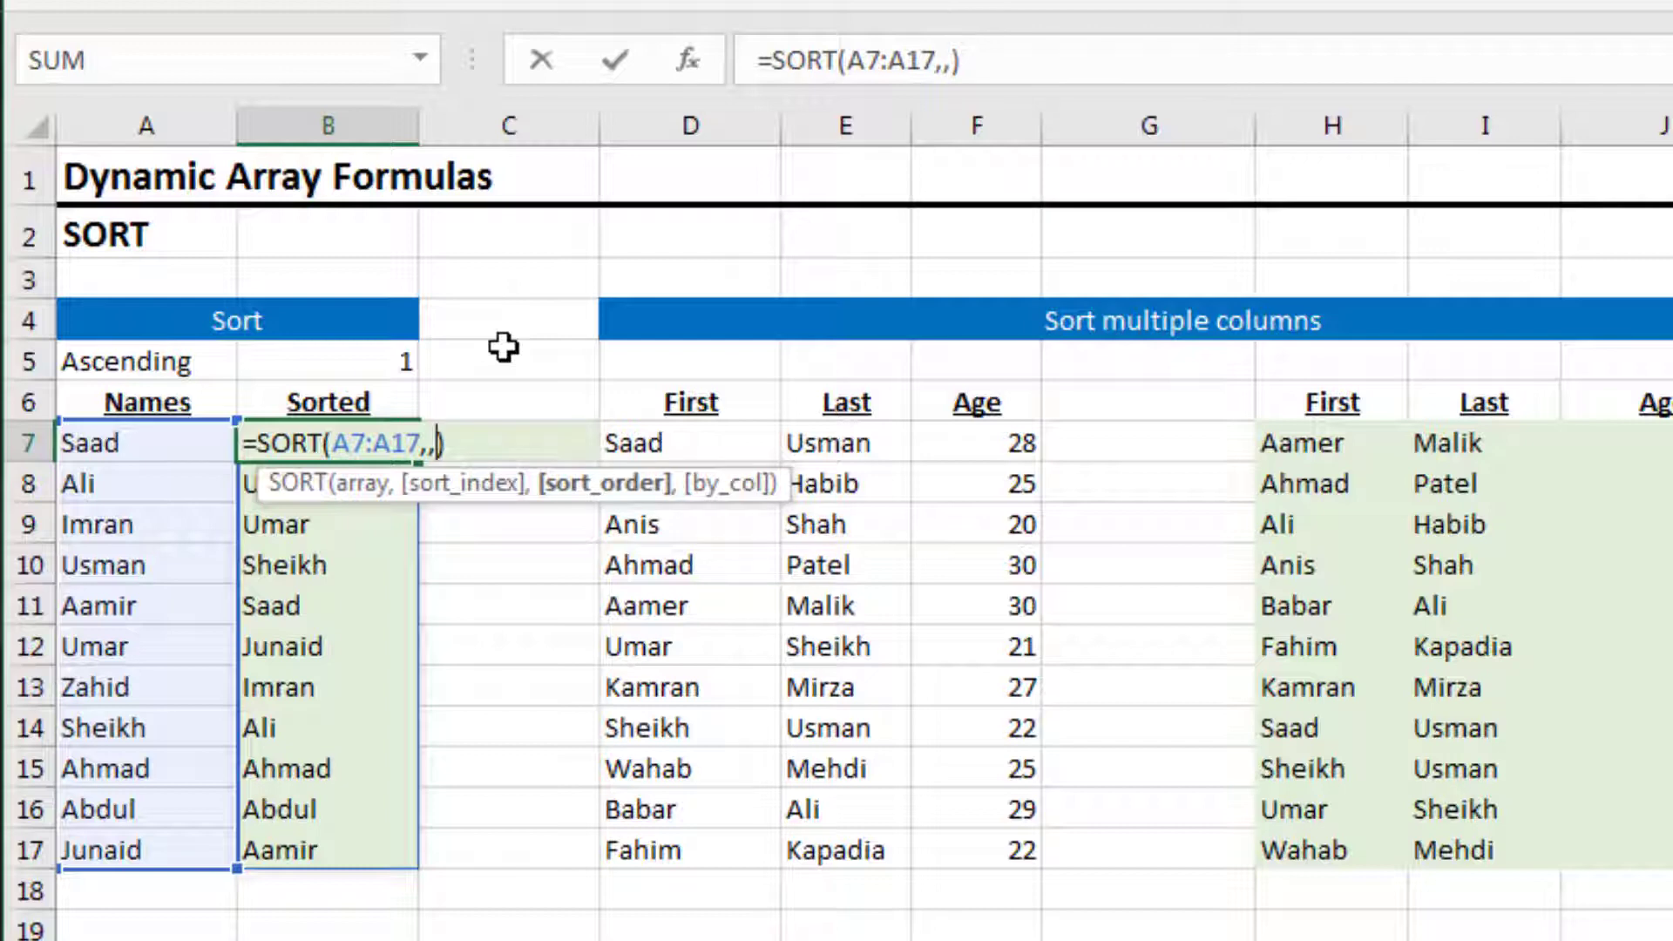
key("F2")
key("Up")
key("Up")
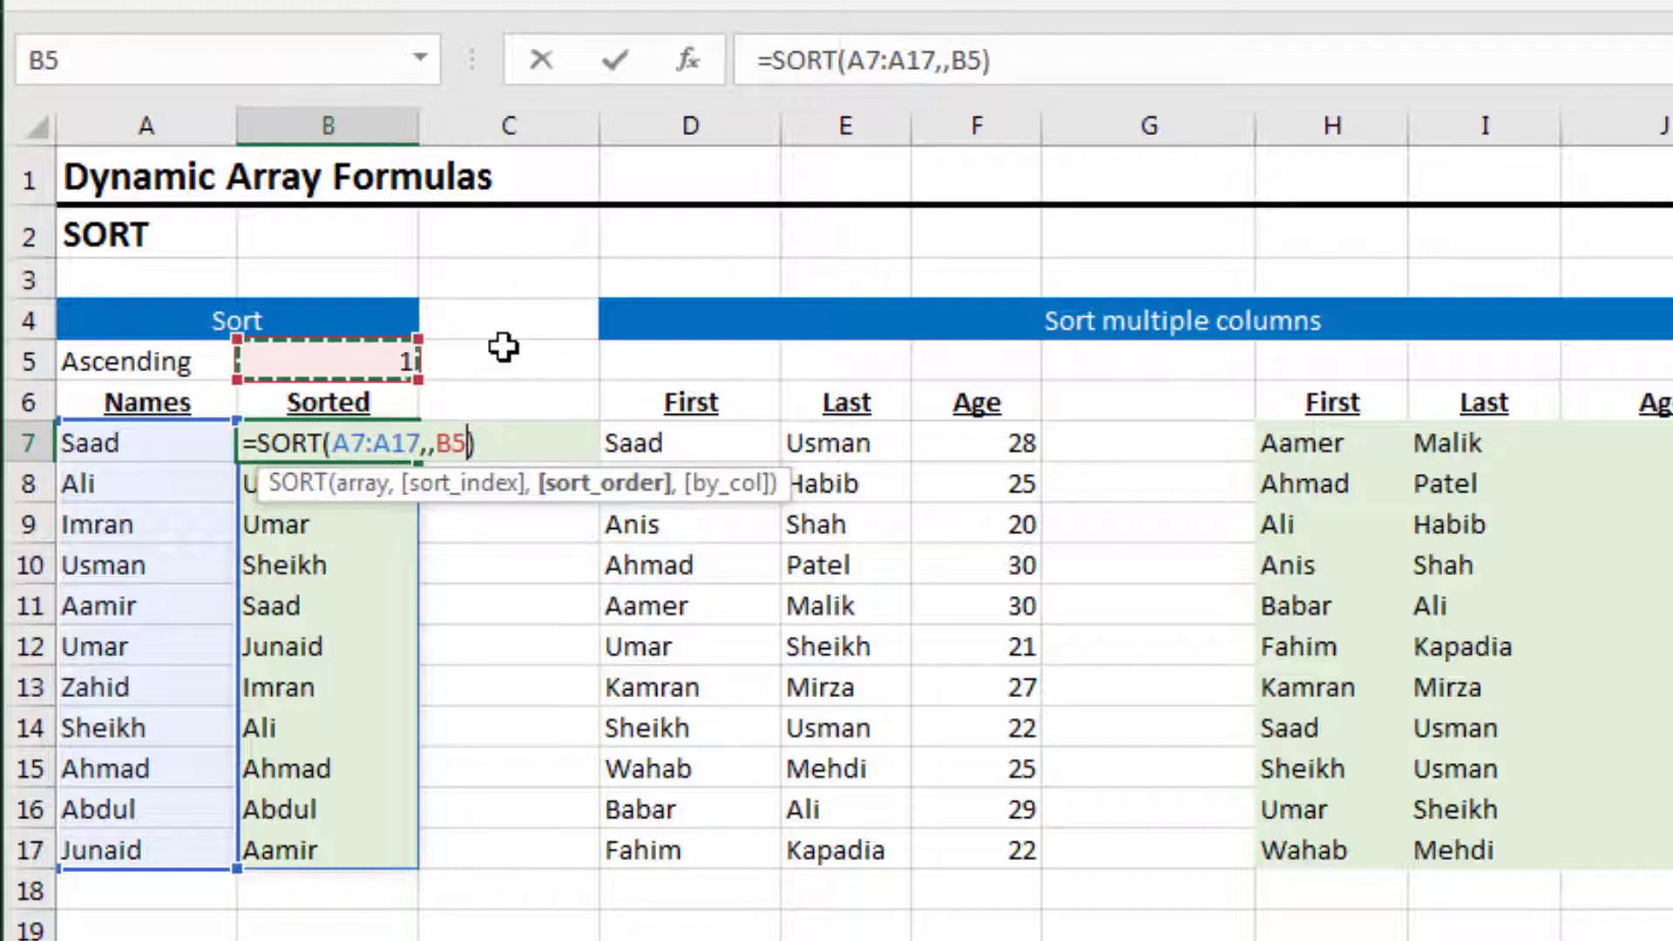
key("Return")
- Set the sort direction in cell A5 to Descending
key("Up")
key("Up")
key("Up")
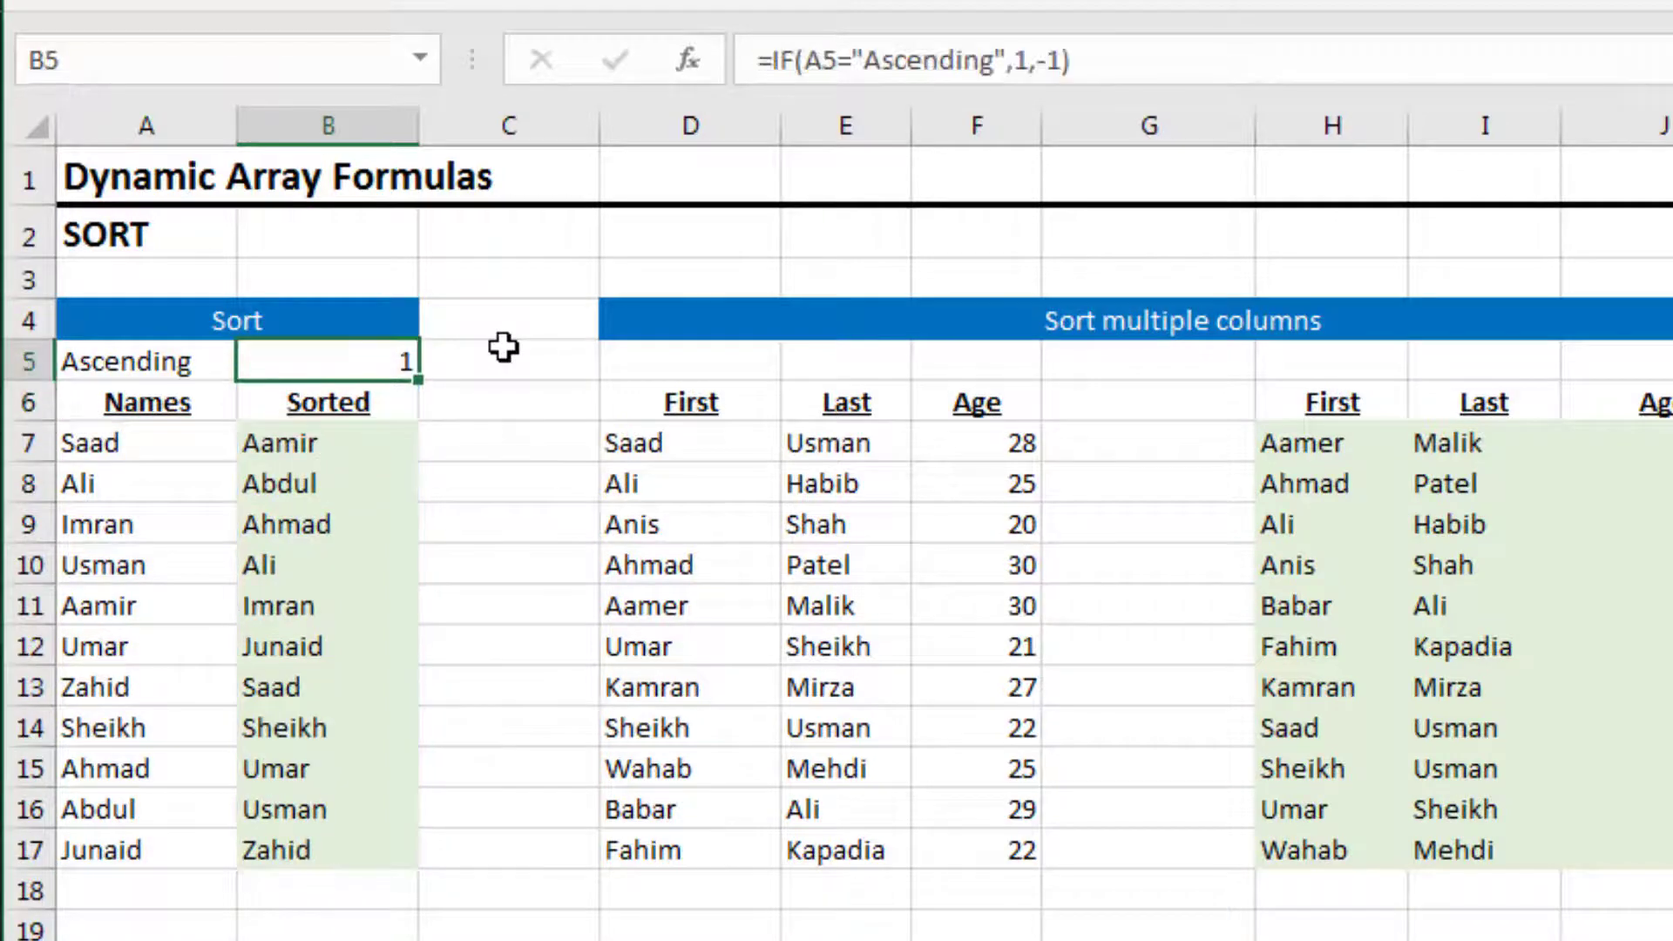
key("Left")
key("alt+Down")
key("Down")
key("Return")
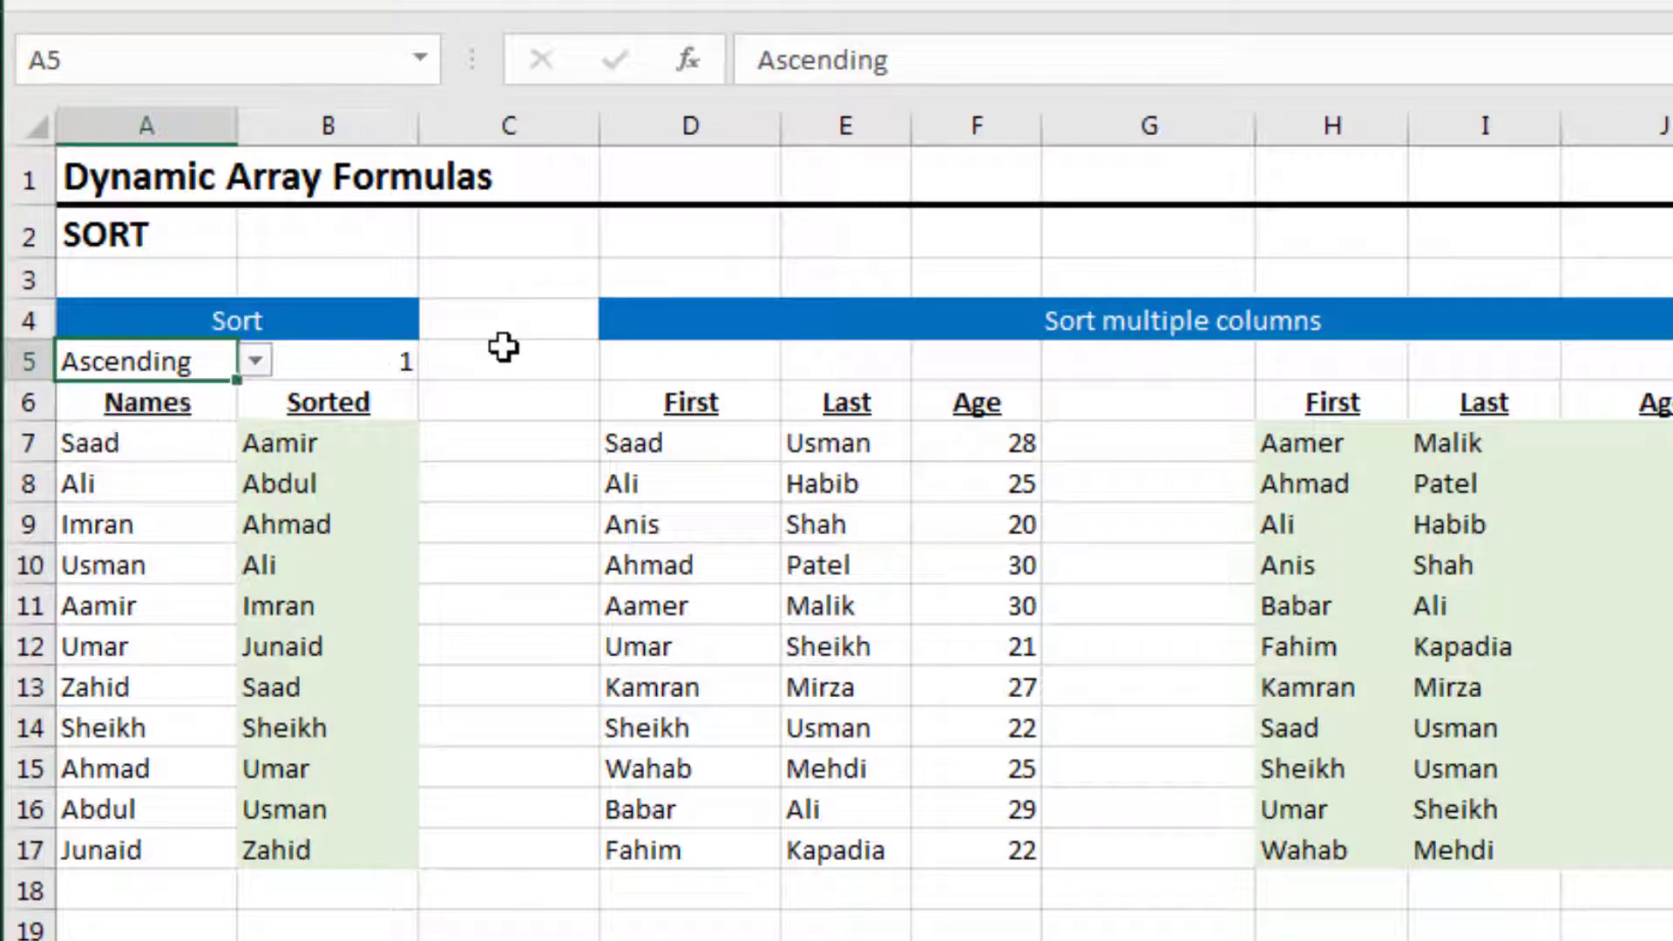
- Examine how the Sorted column in B7:B17 responds to the chosen sort direction
key("Right")
key("Down")
key("Down")
key("Down")
key("Down")
key("Down")
key("Down")
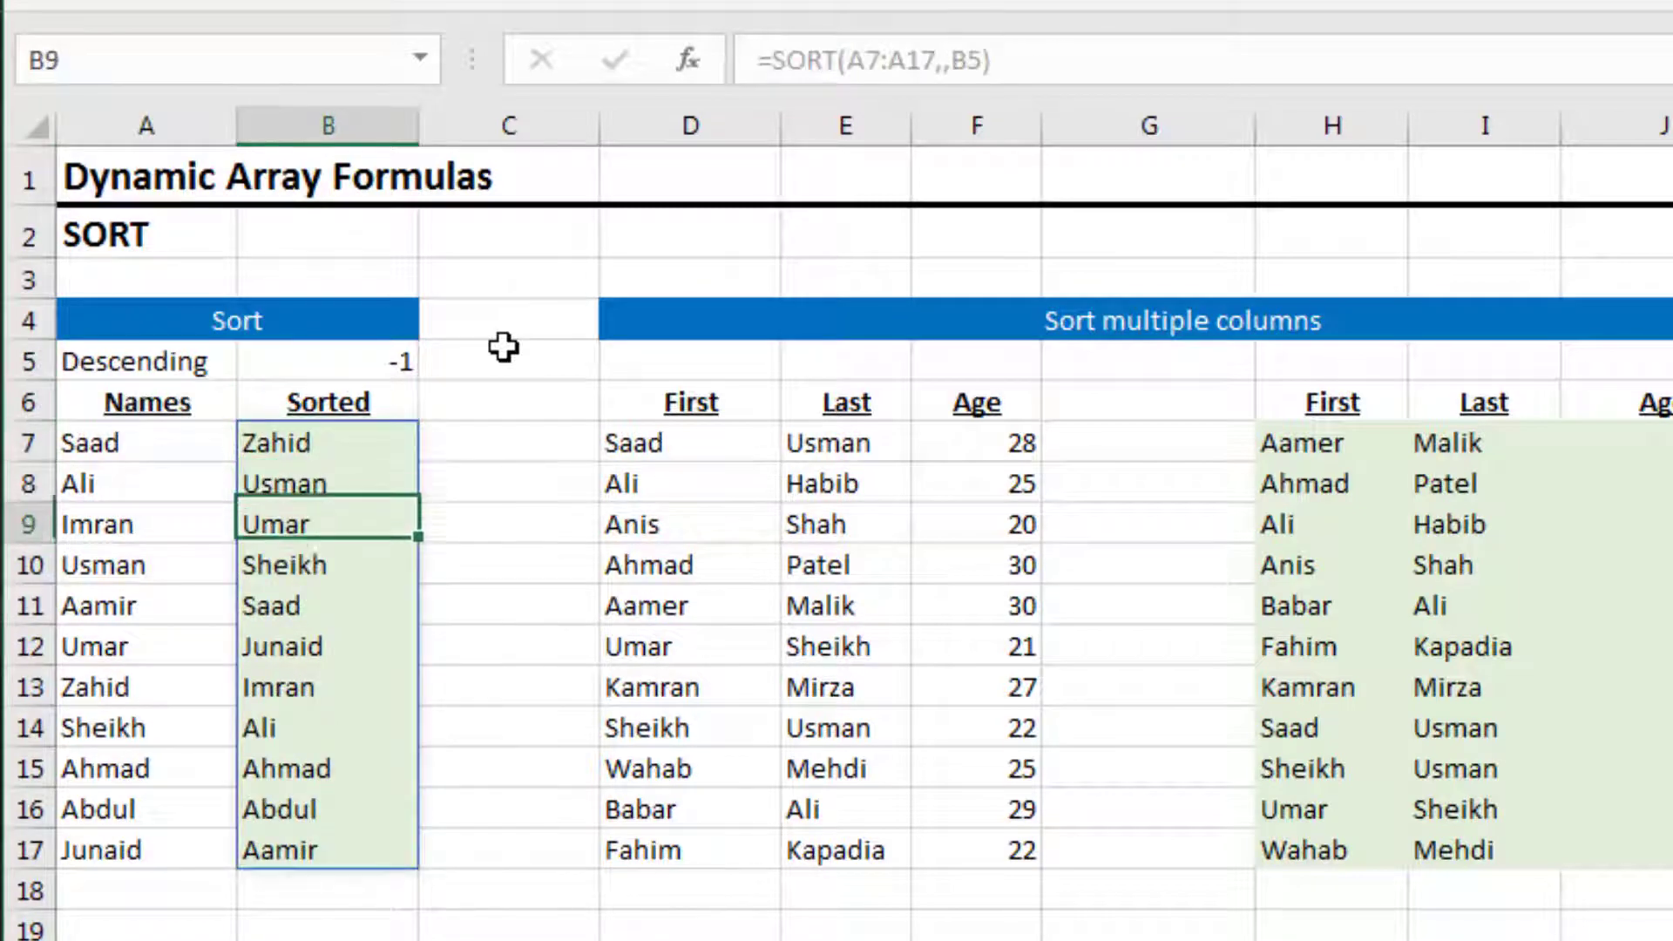
key("Down")
key("Down")
key("Down")
key("Down")
key("Up")
key("Up")
key("Up")
key("Up")
key("Up")
key("Up")
key("Up")
key("Up")
key("Up")
key("Up")
key("Up")
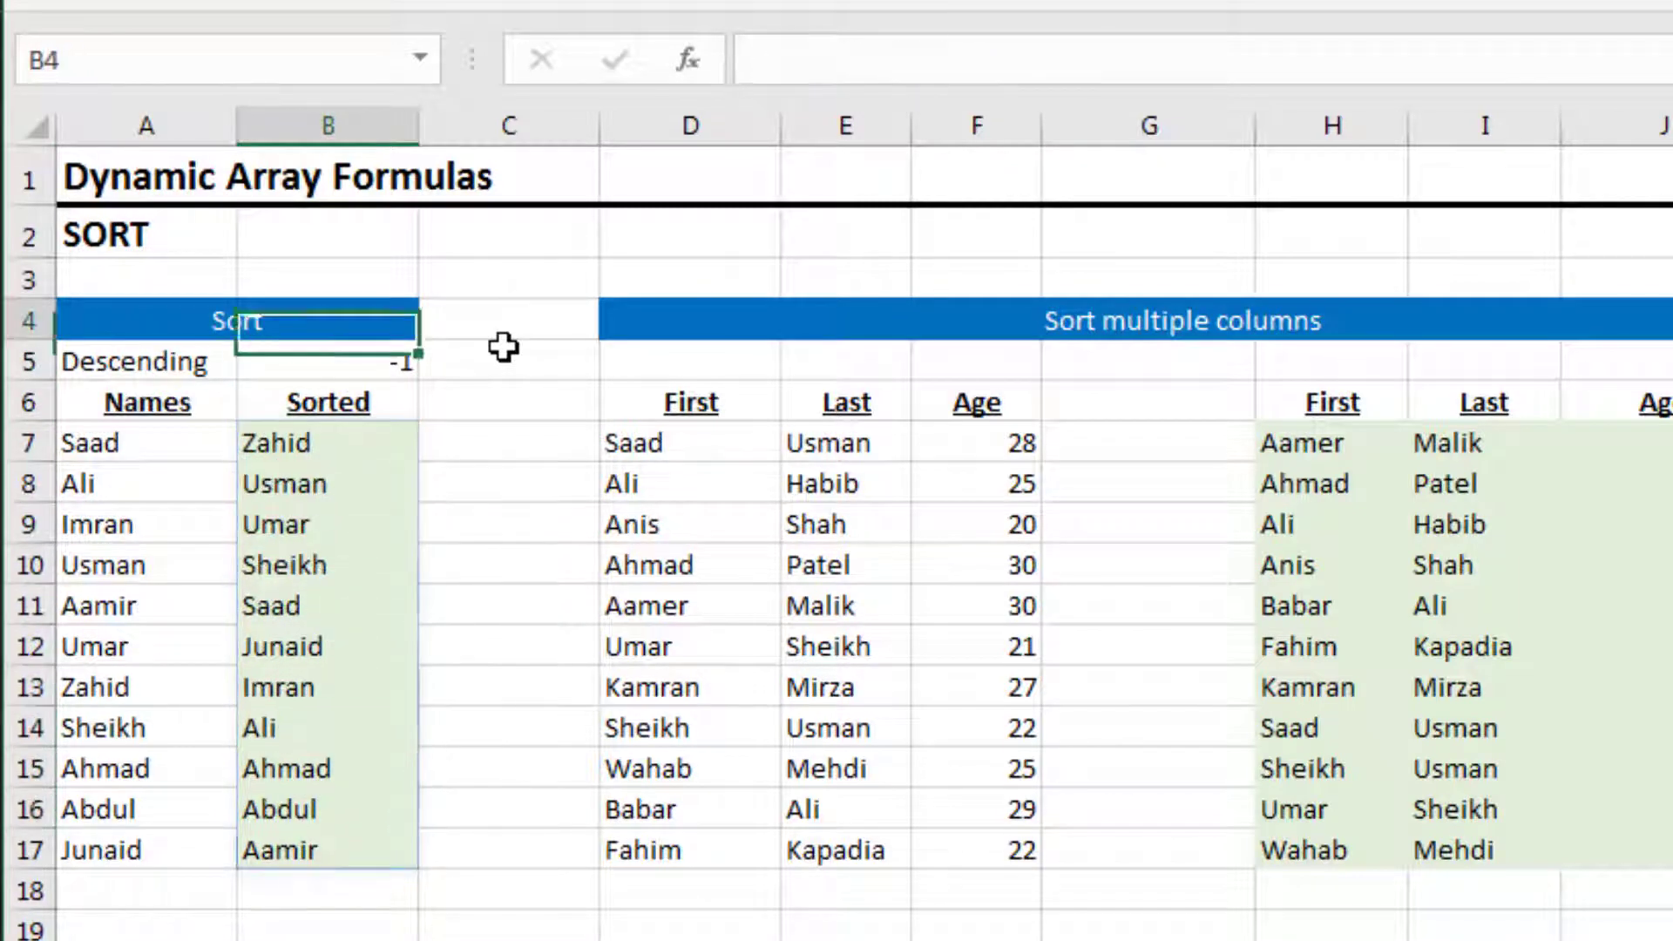
key("Down")
key("Down")
key("Down")
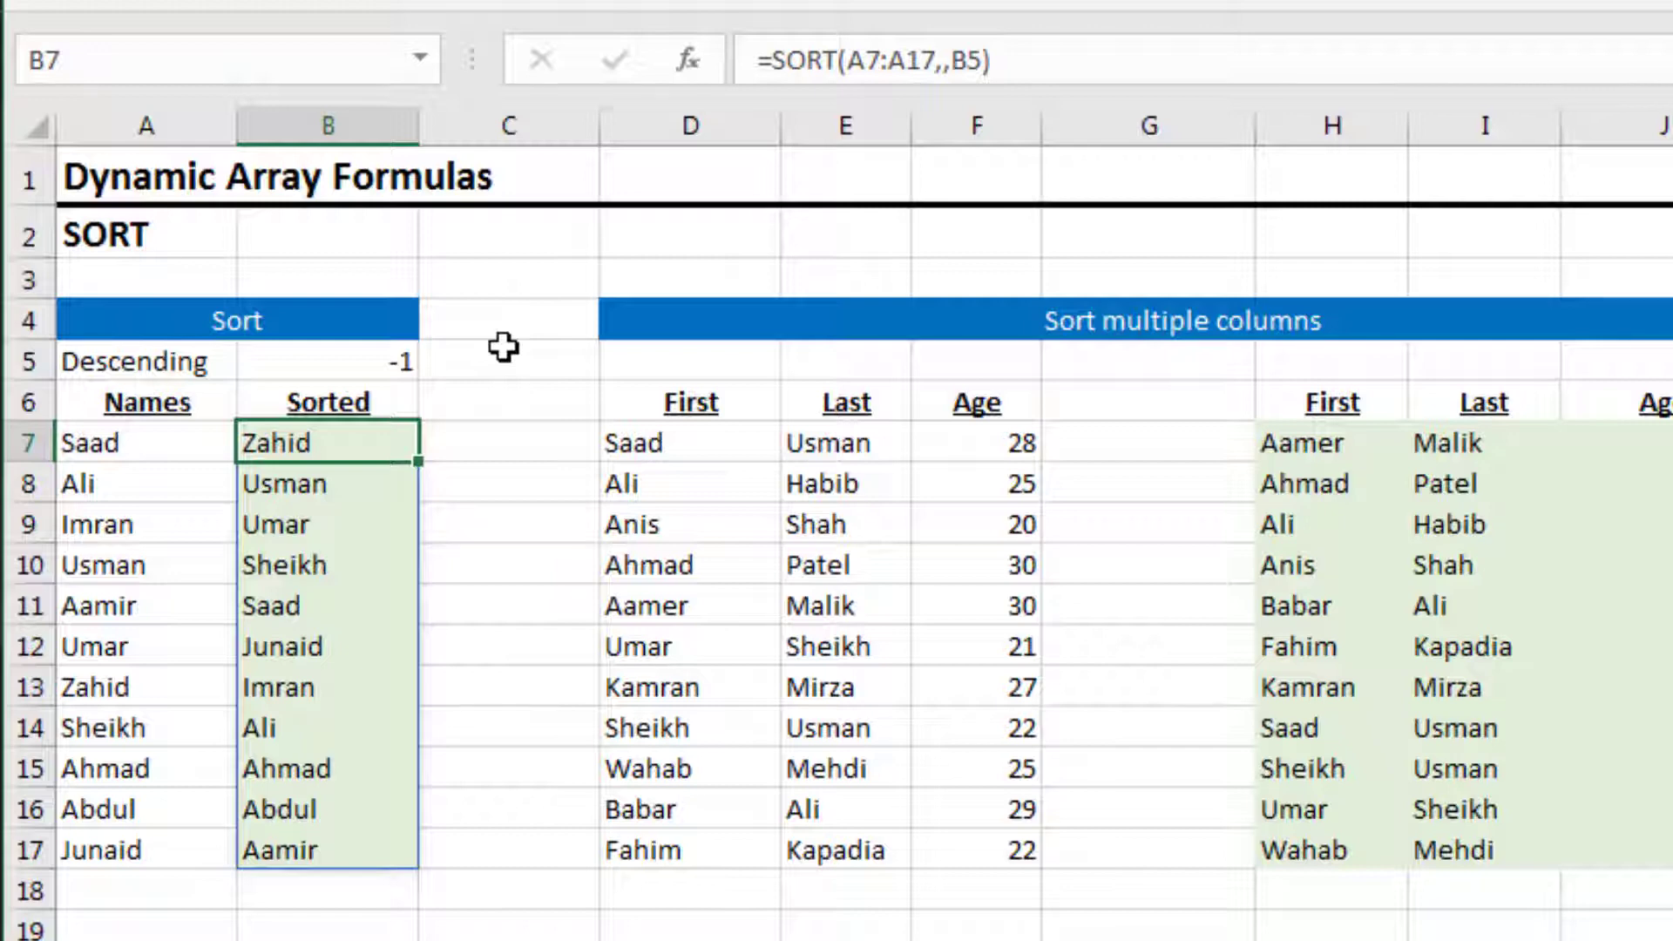
- Examine the First, Last and Age columns of the source table under Sort multiple columns
key("Right")
key("Right")
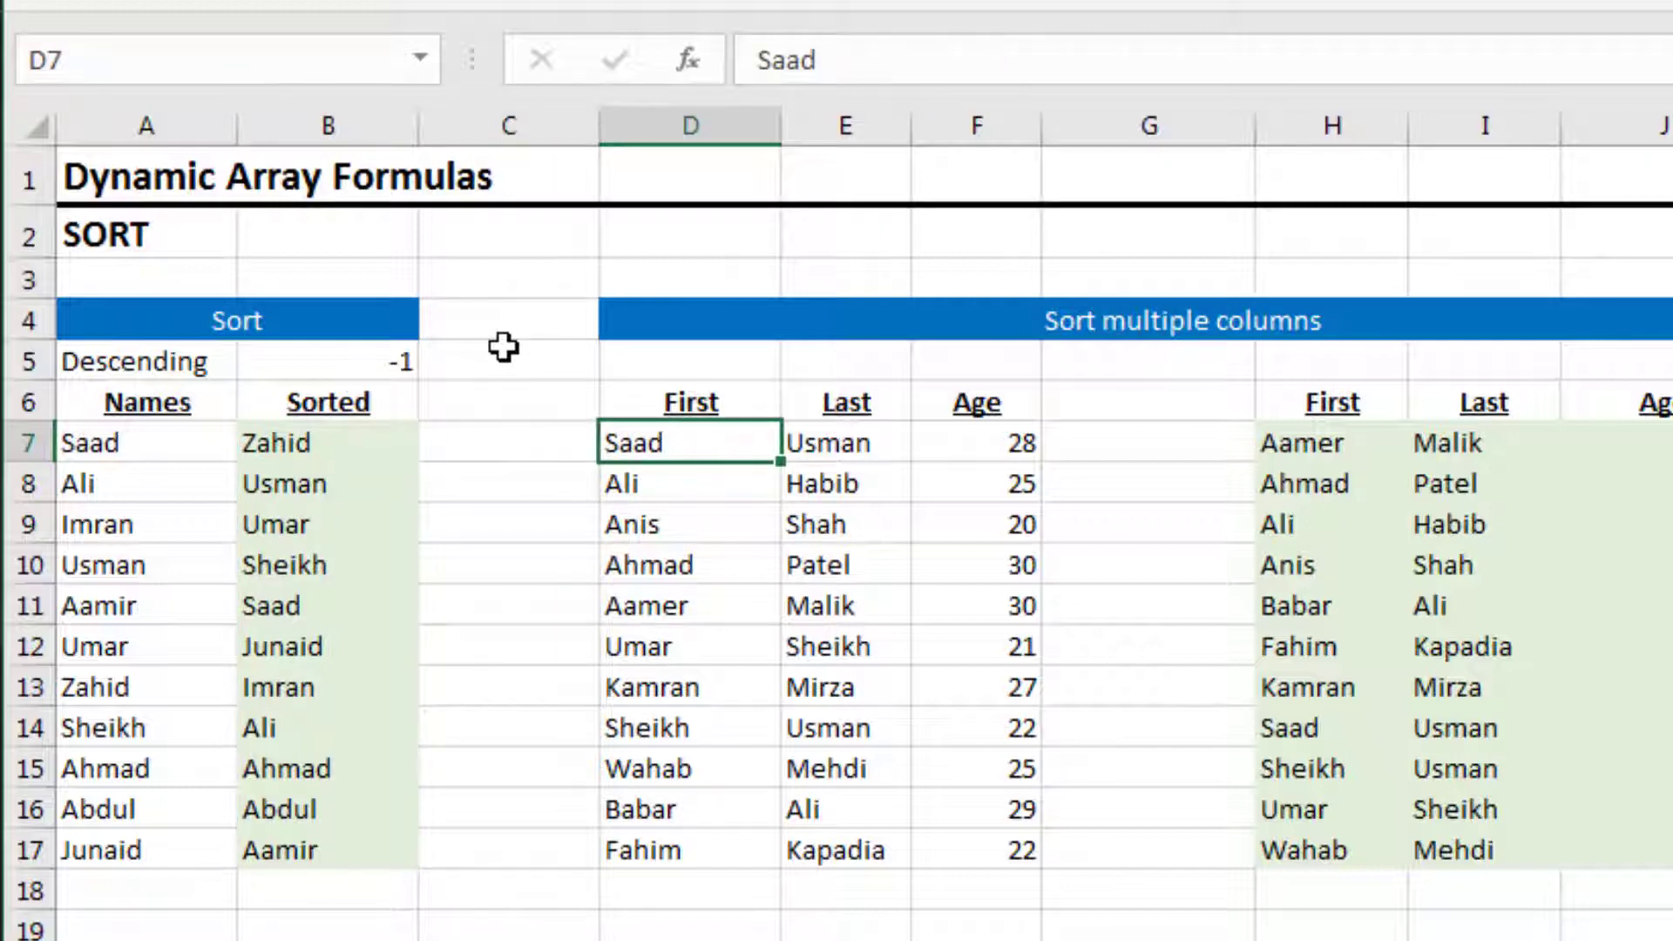
key("Right")
key("Right")
key("Left")
key("Left")
key("Right")
key("Right")
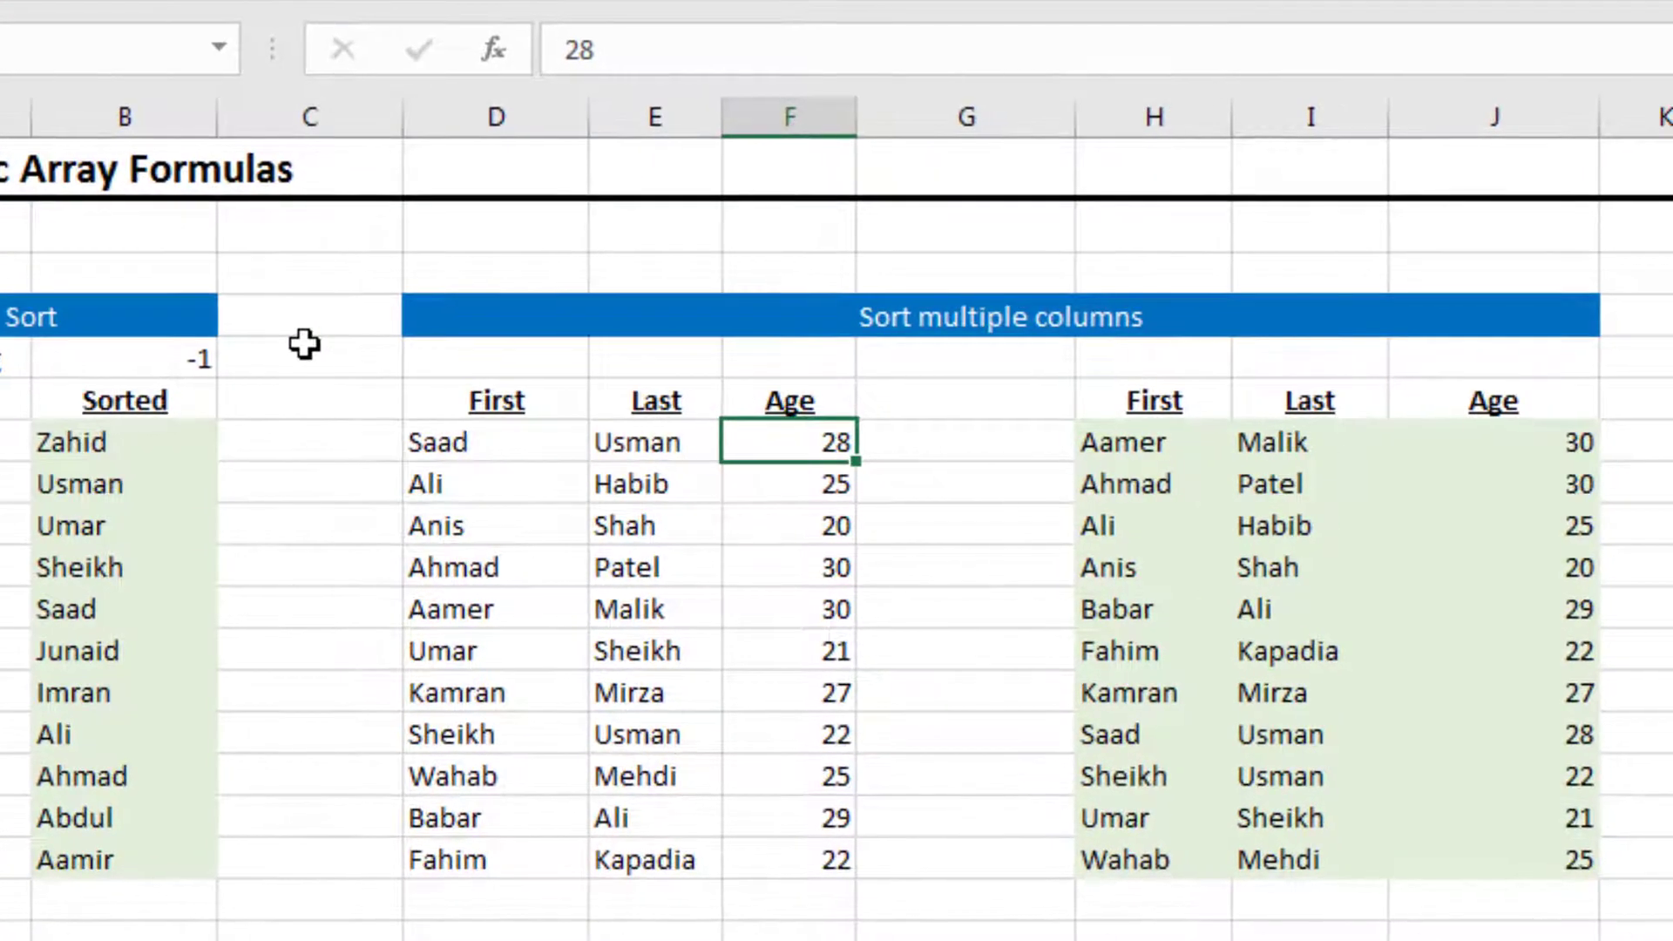
- Clear the existing SORT formula from cell H7 in the multiple-column results area
key("Right")
key("Right")
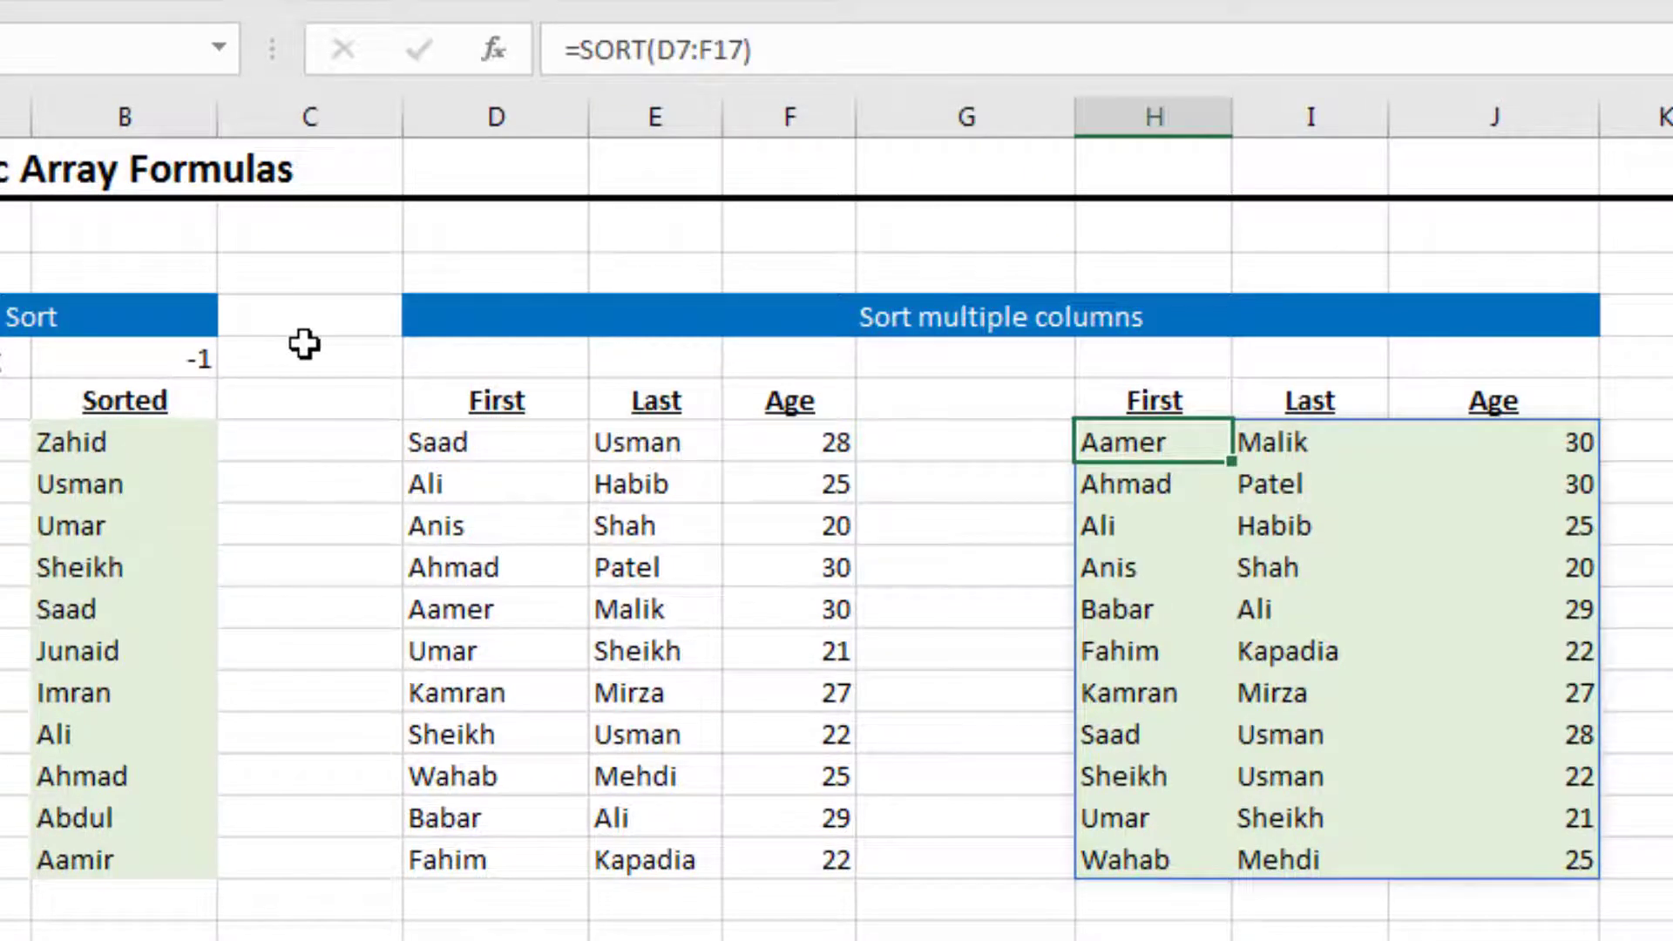
key("Delete")
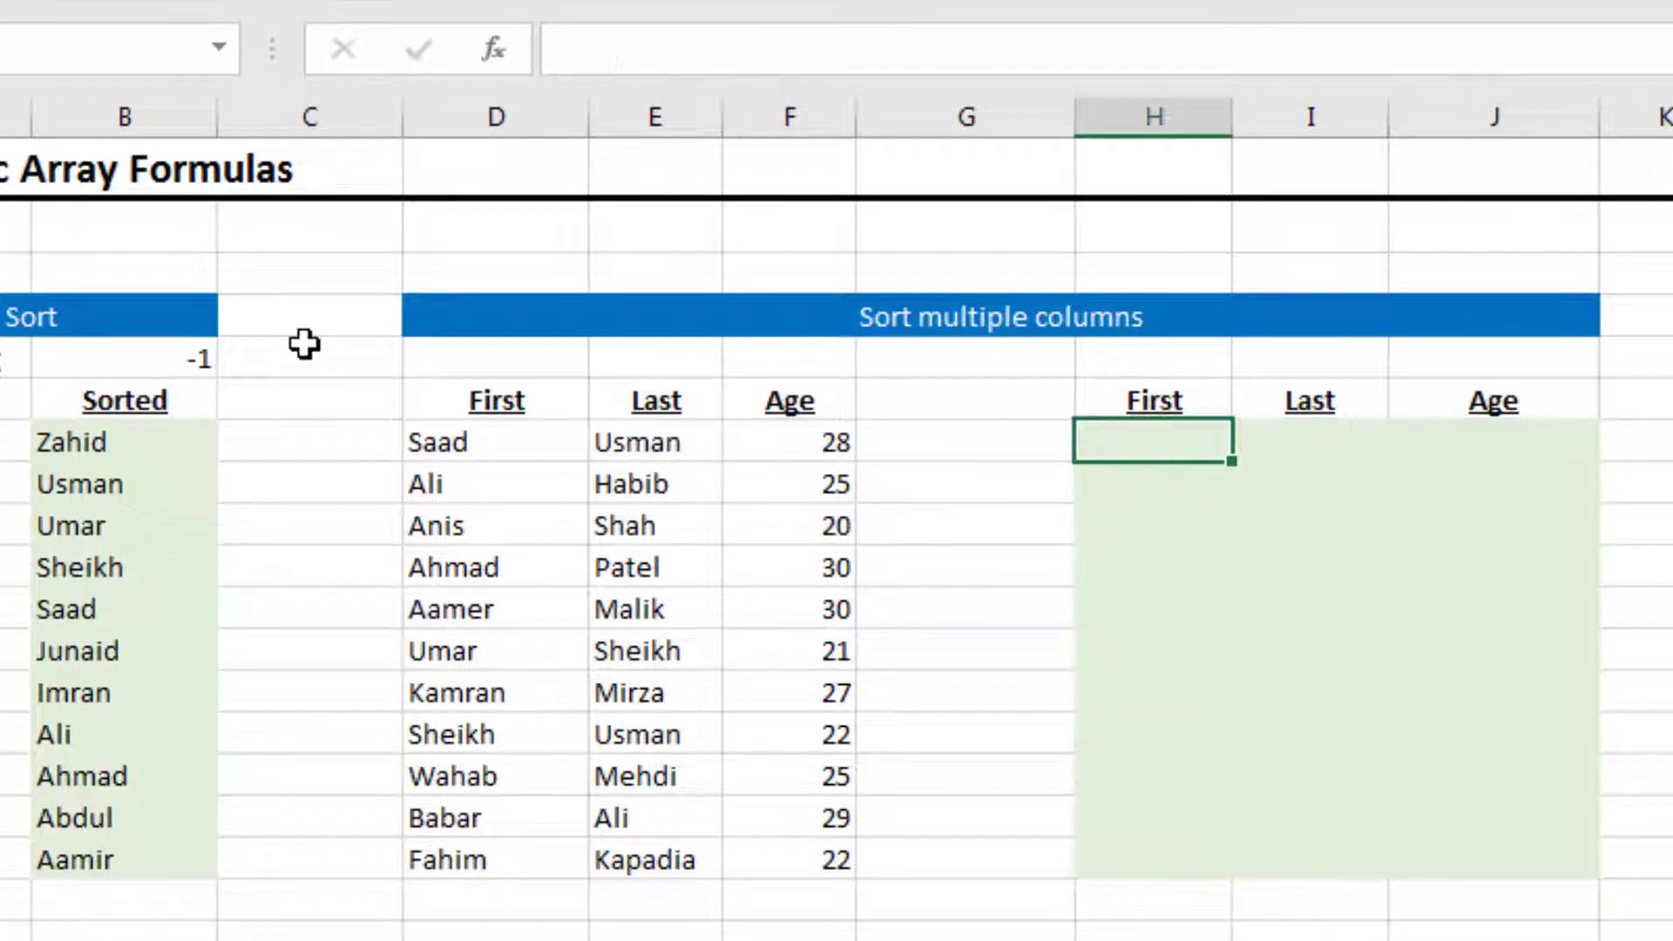
- Enter =SORT(D7:F17,,1) in H7 to sort the three-column table in ascending order
type("=")
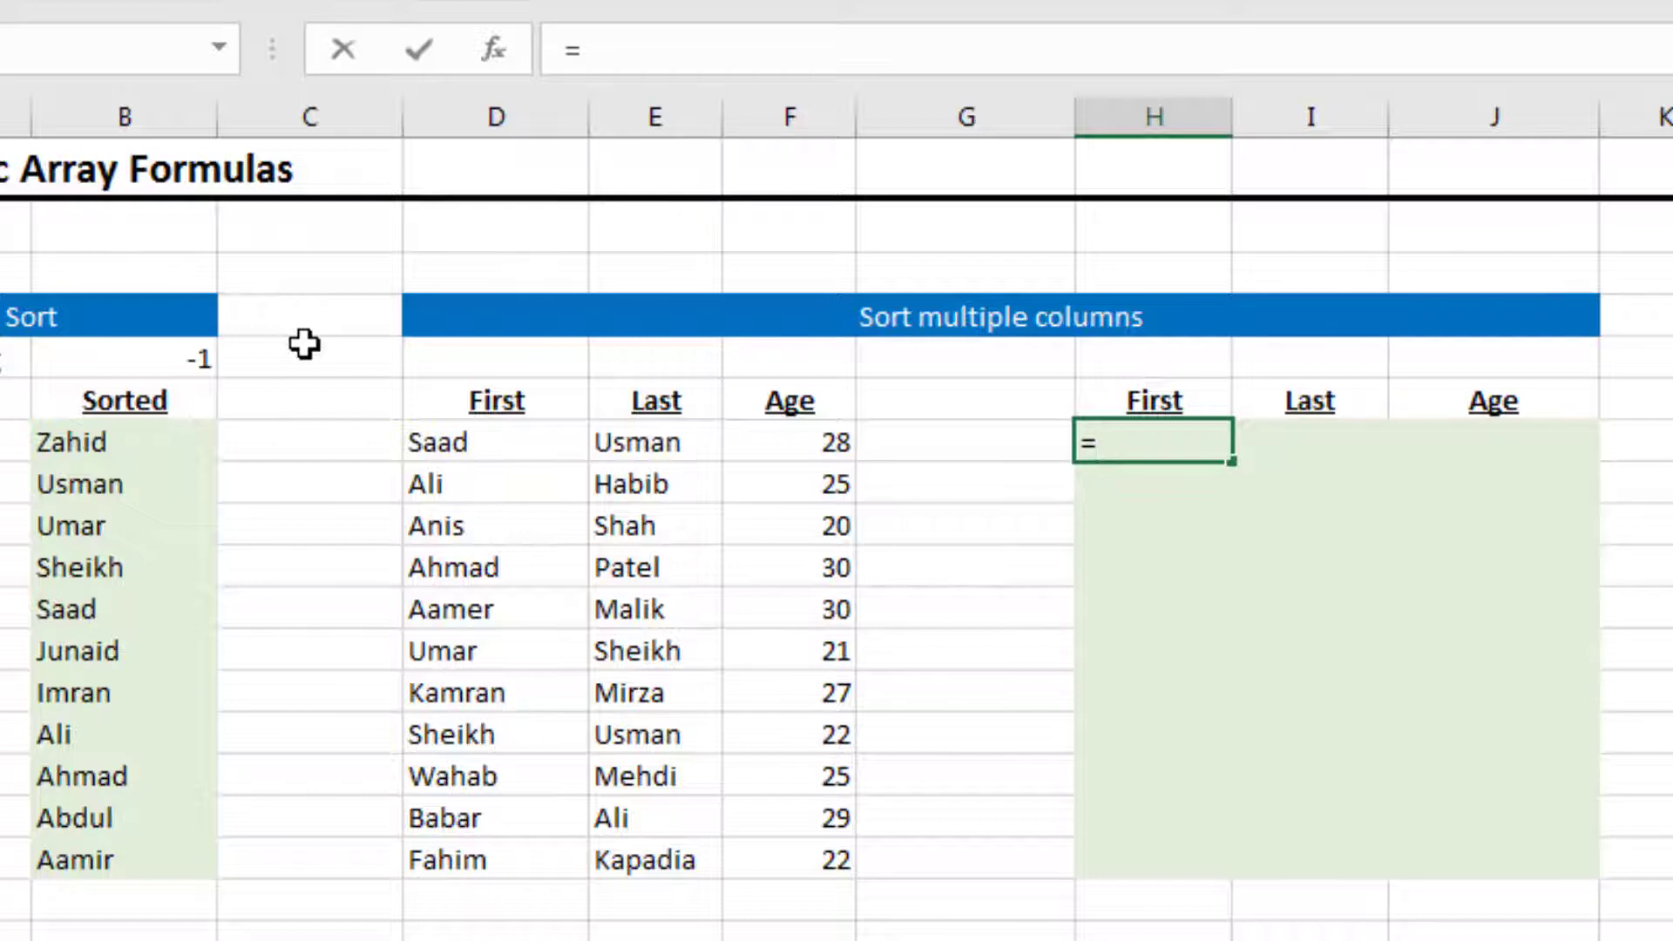
type("so")
key("Tab")
key("Left")
key("Left")
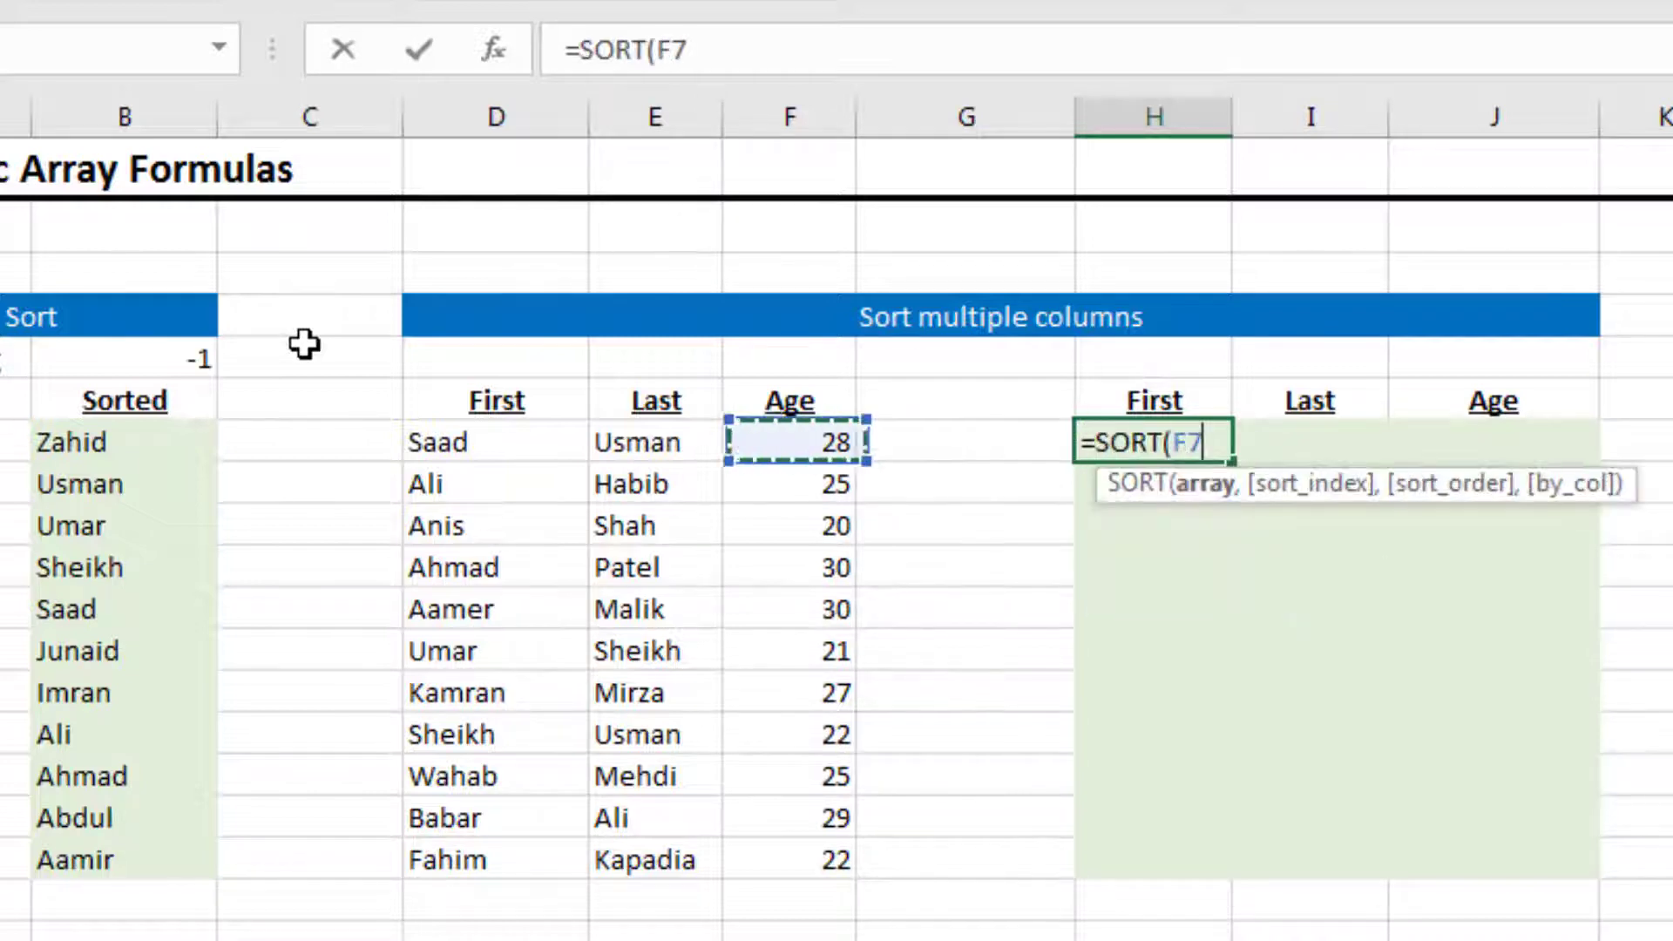
key("Left")
key("Left")
key("ctrl+shift+Right")
key("ctrl+shift+Down")
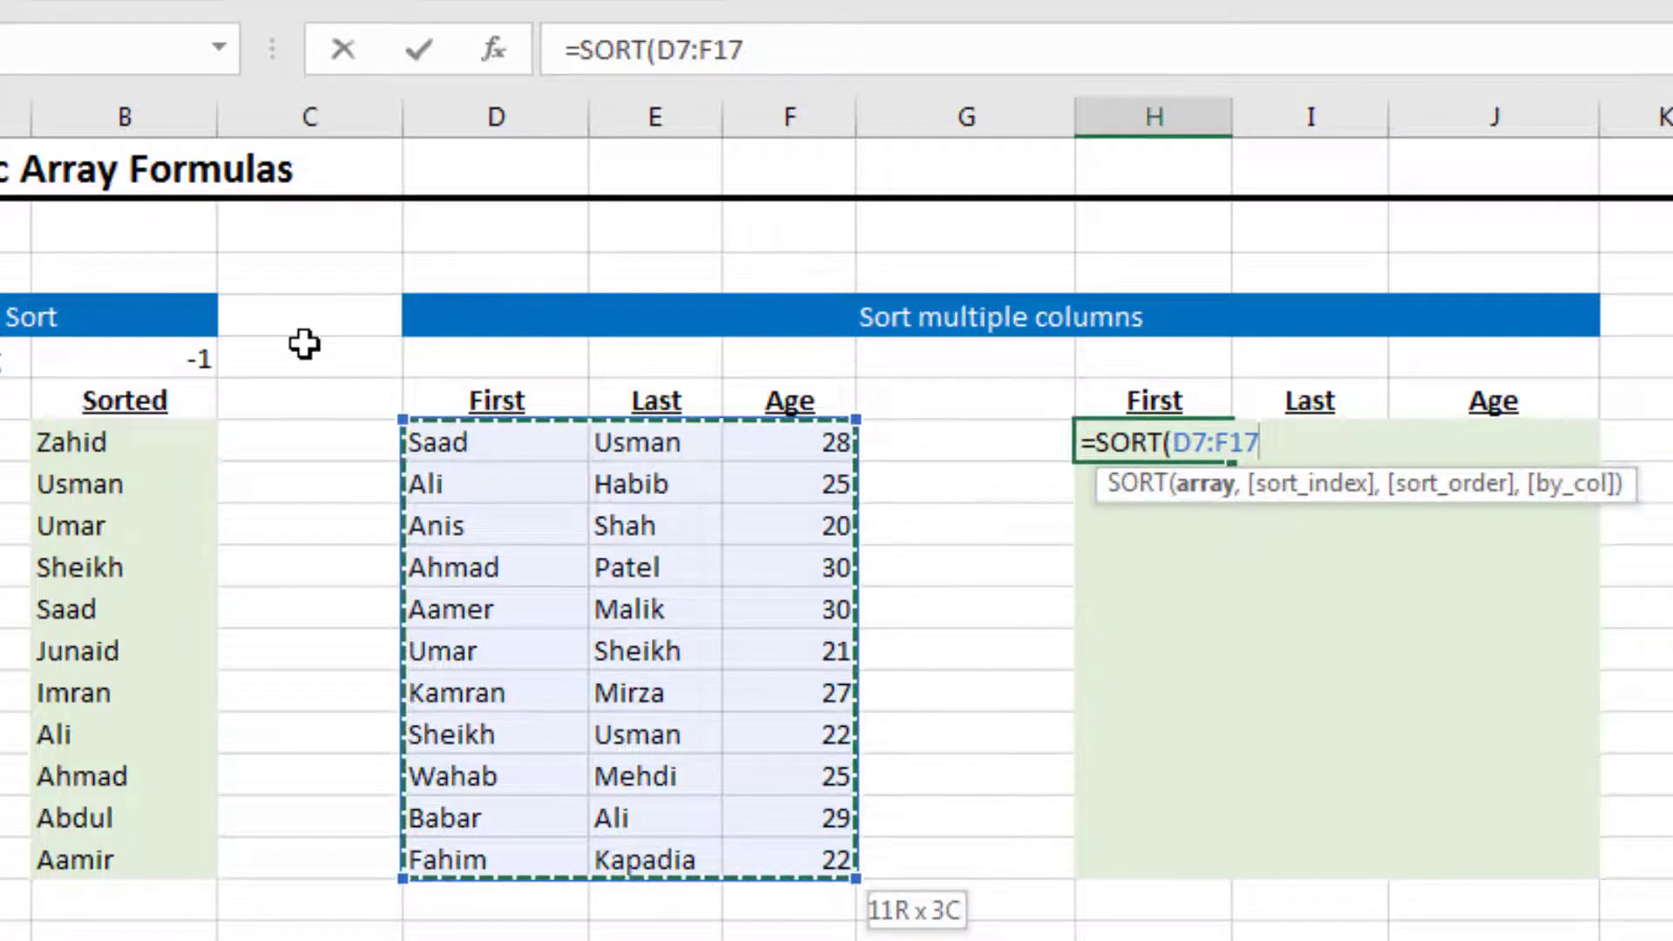
type(",")
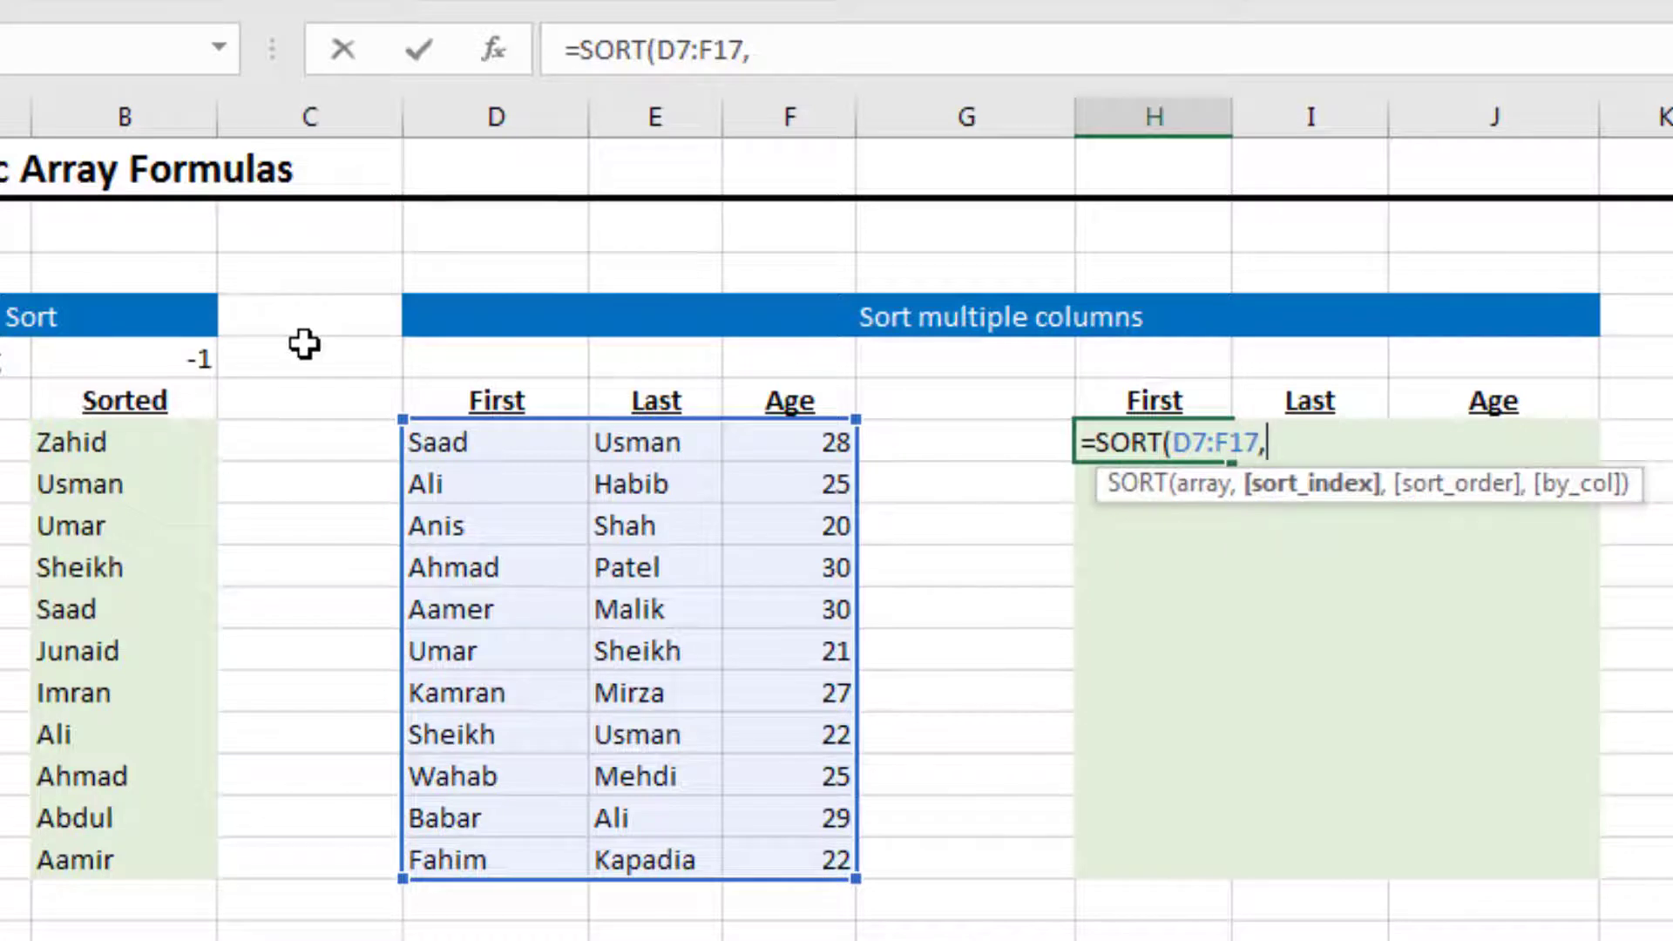
type(",1")
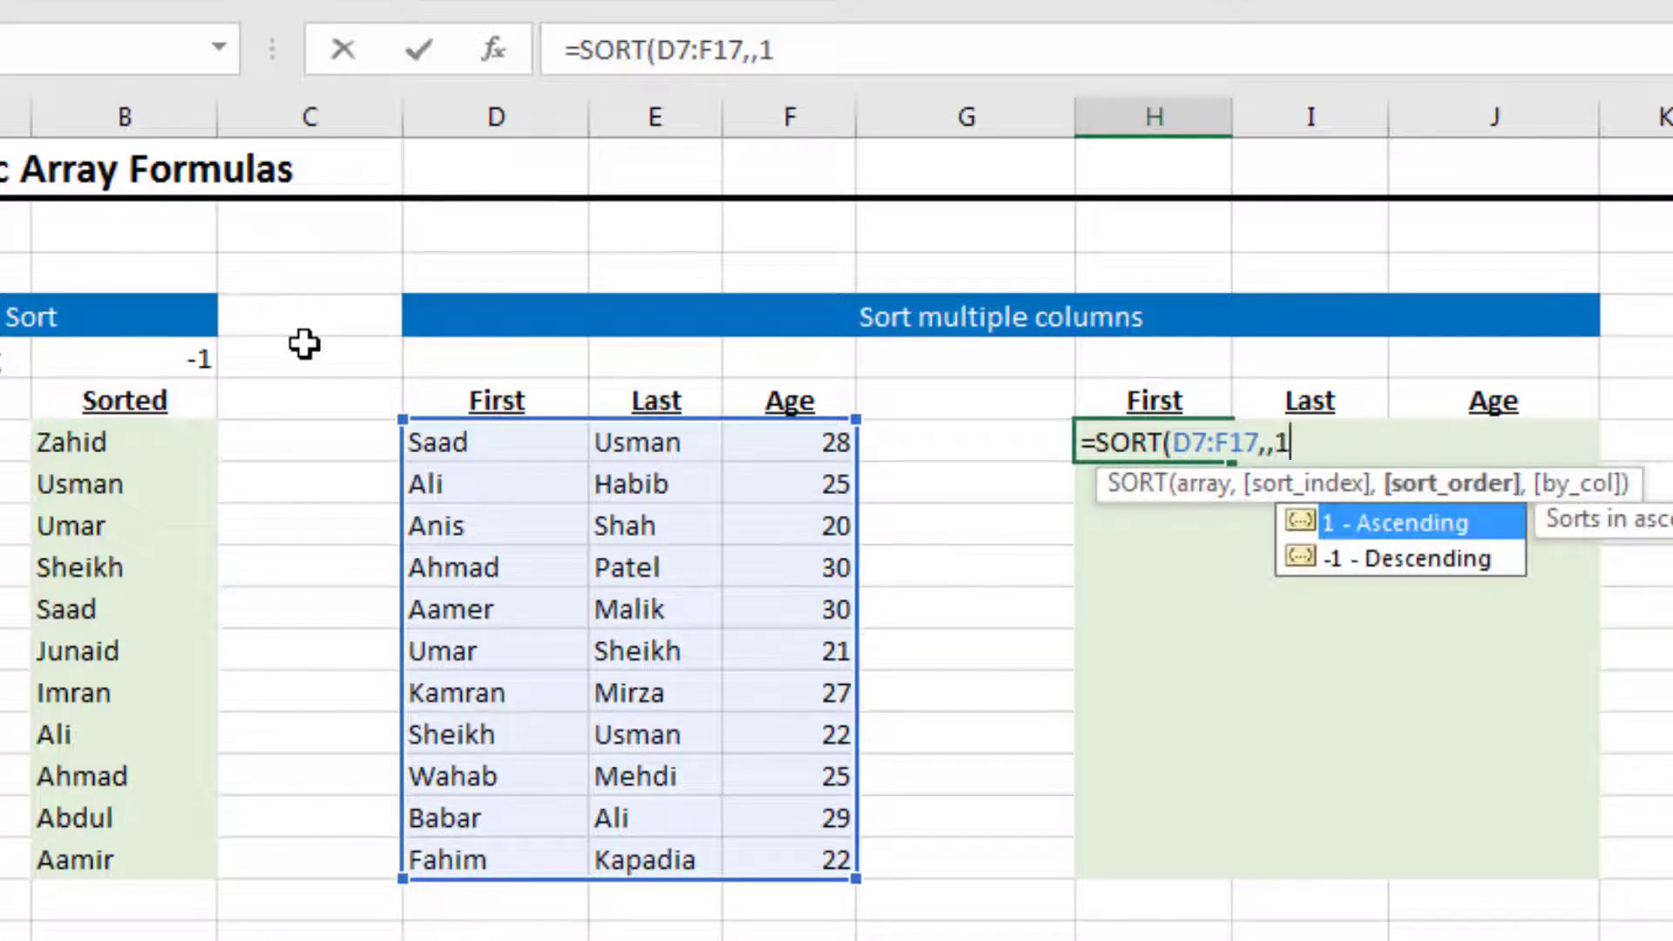
type(")")
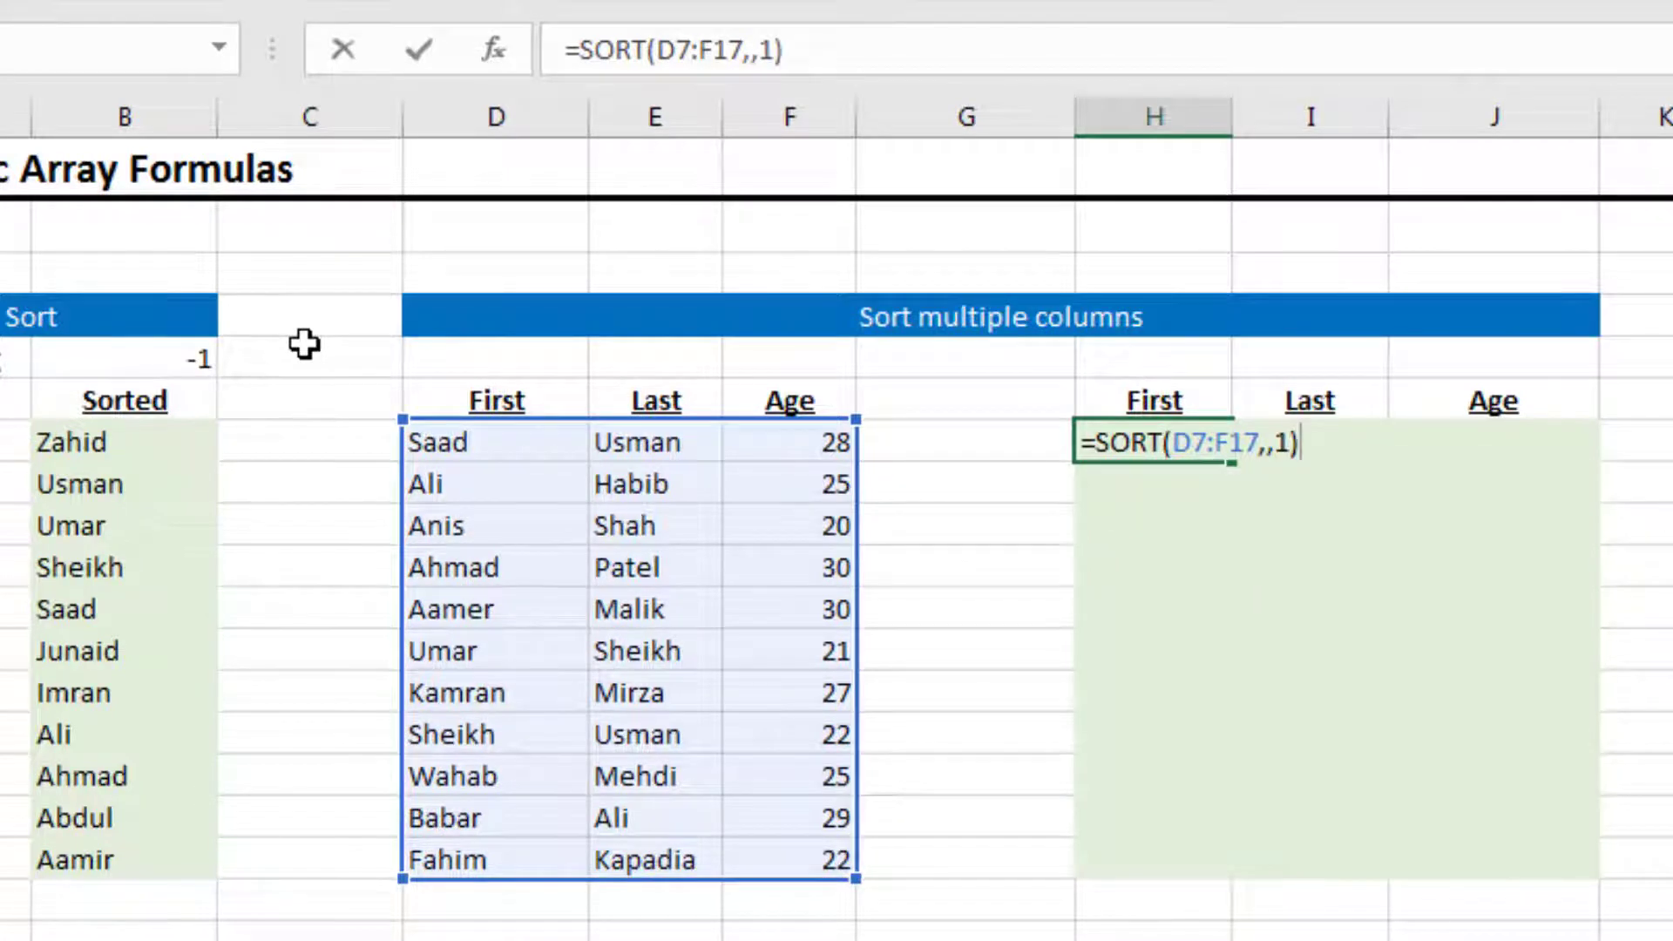
key("Return")
key("Up")
key("Up")
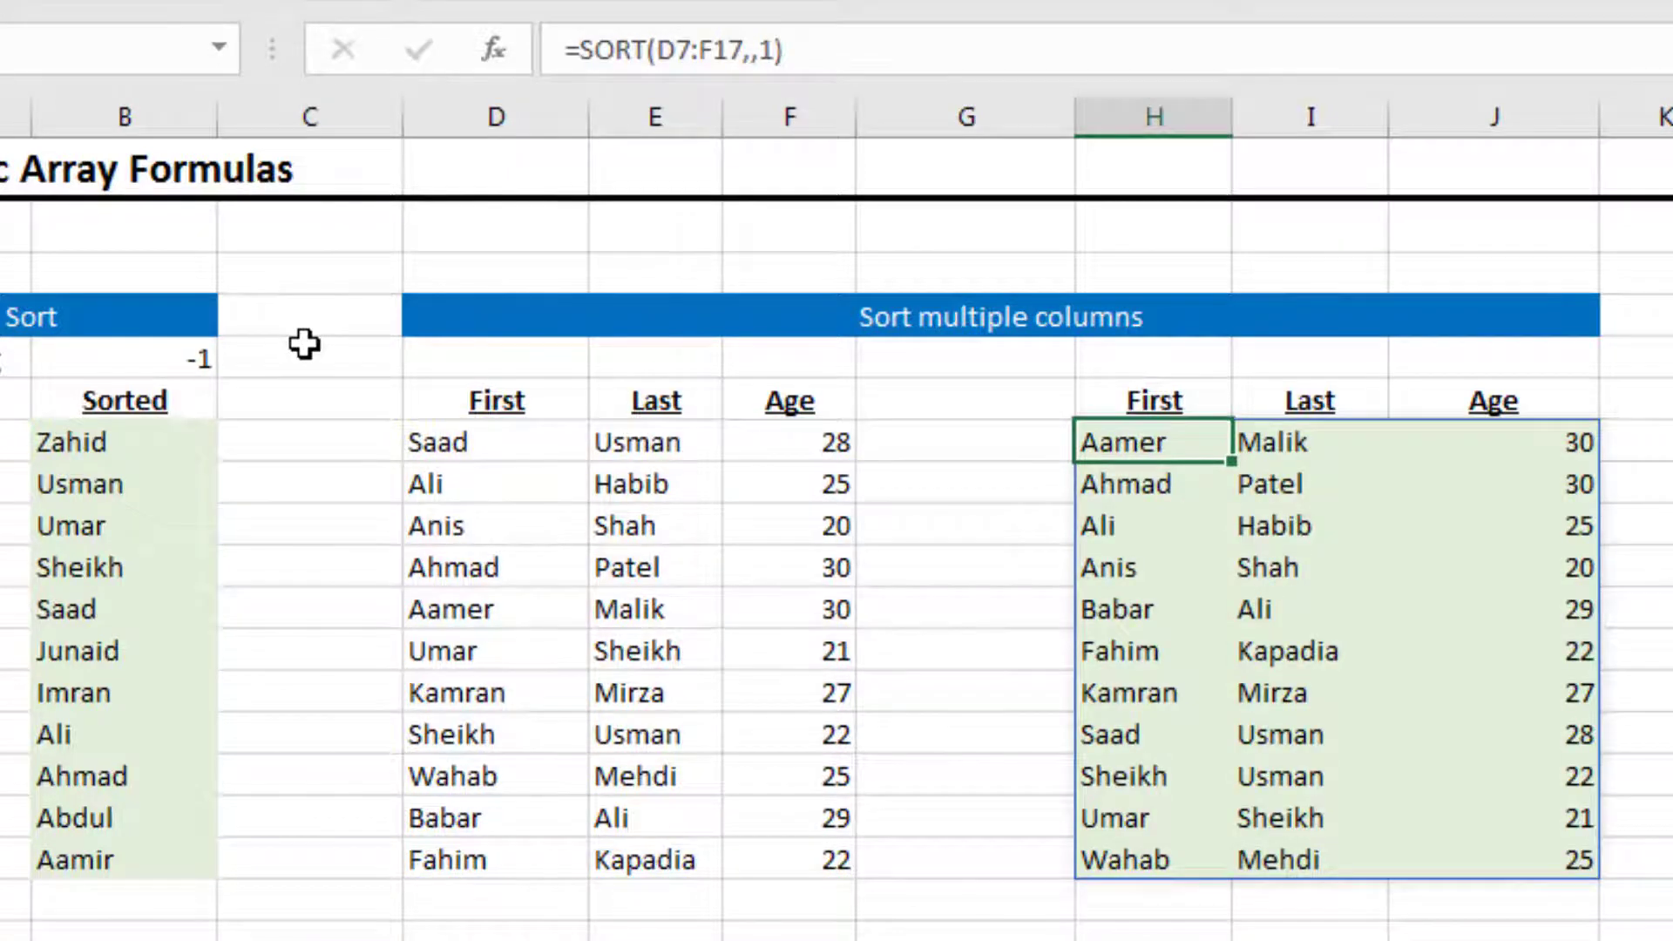
- Look through the sorted rows of the First column in H7:H17
key("Down")
key("Down")
key("Down")
key("Down")
key("Down")
key("Up")
key("Up")
key("Up")
key("Up")
key("Down")
key("Down")
key("Down")
key("Down")
key("Down")
key("Down")
key("Down")
key("Down")
key("Up")
key("Up")
key("Up")
key("Up")
key("Up")
key("Up")
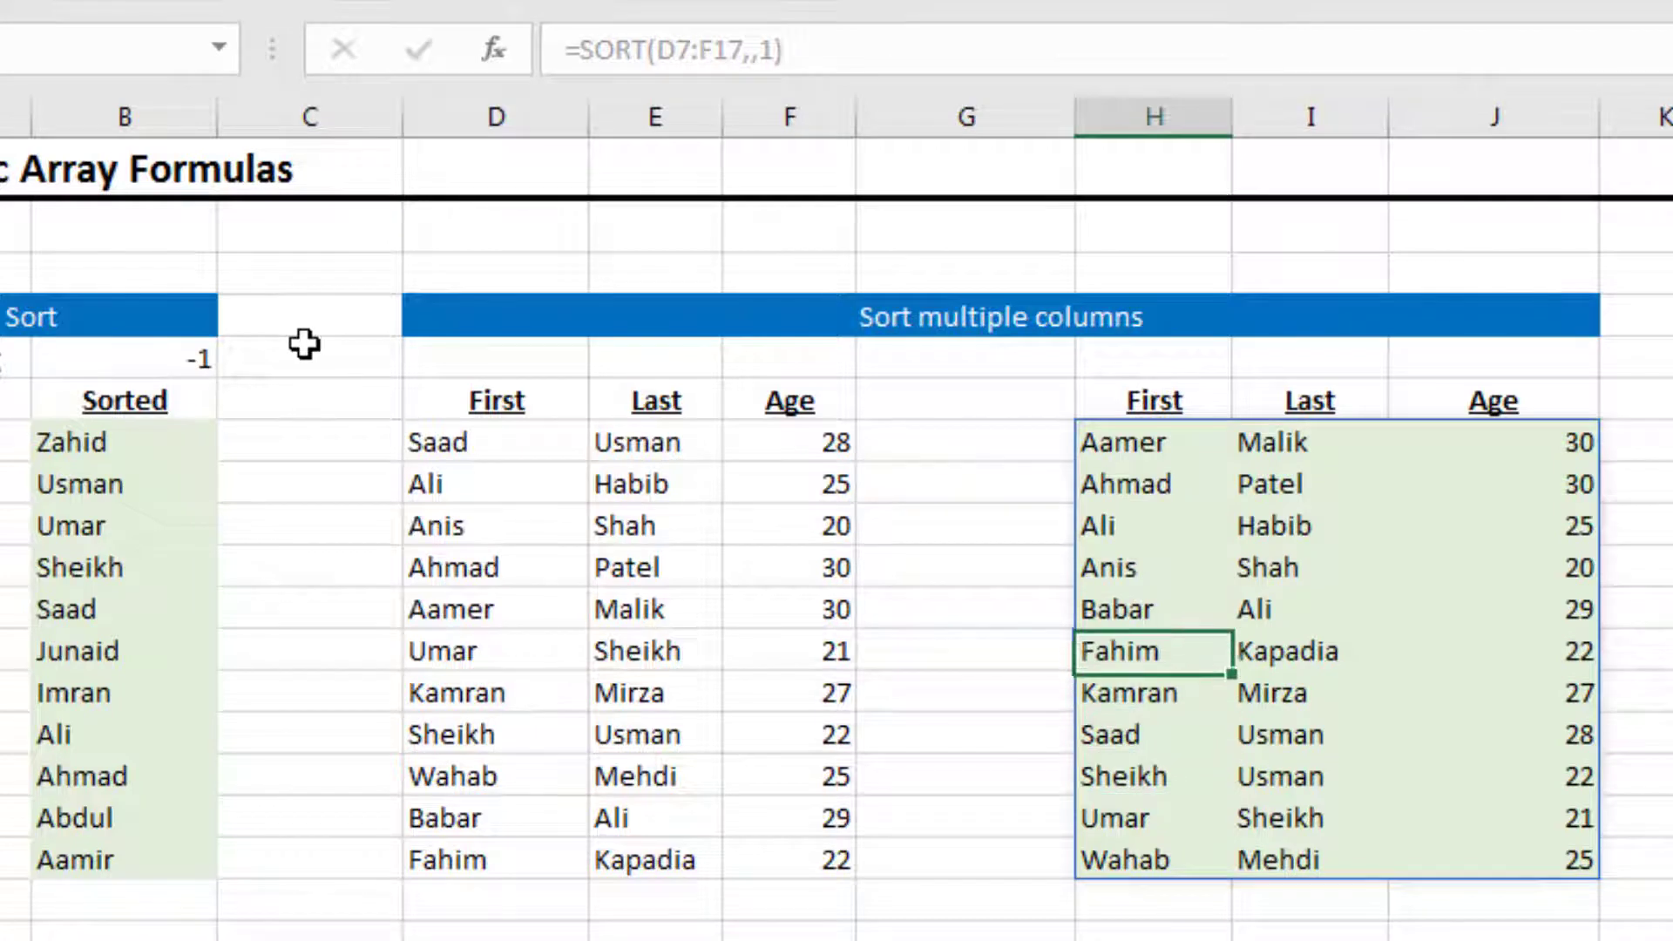
- Change the sort order argument of the multiple-column SORT formula in H7 to -1
key("Up")
key("Up")
key("F2")
key("Left")
key("Left")
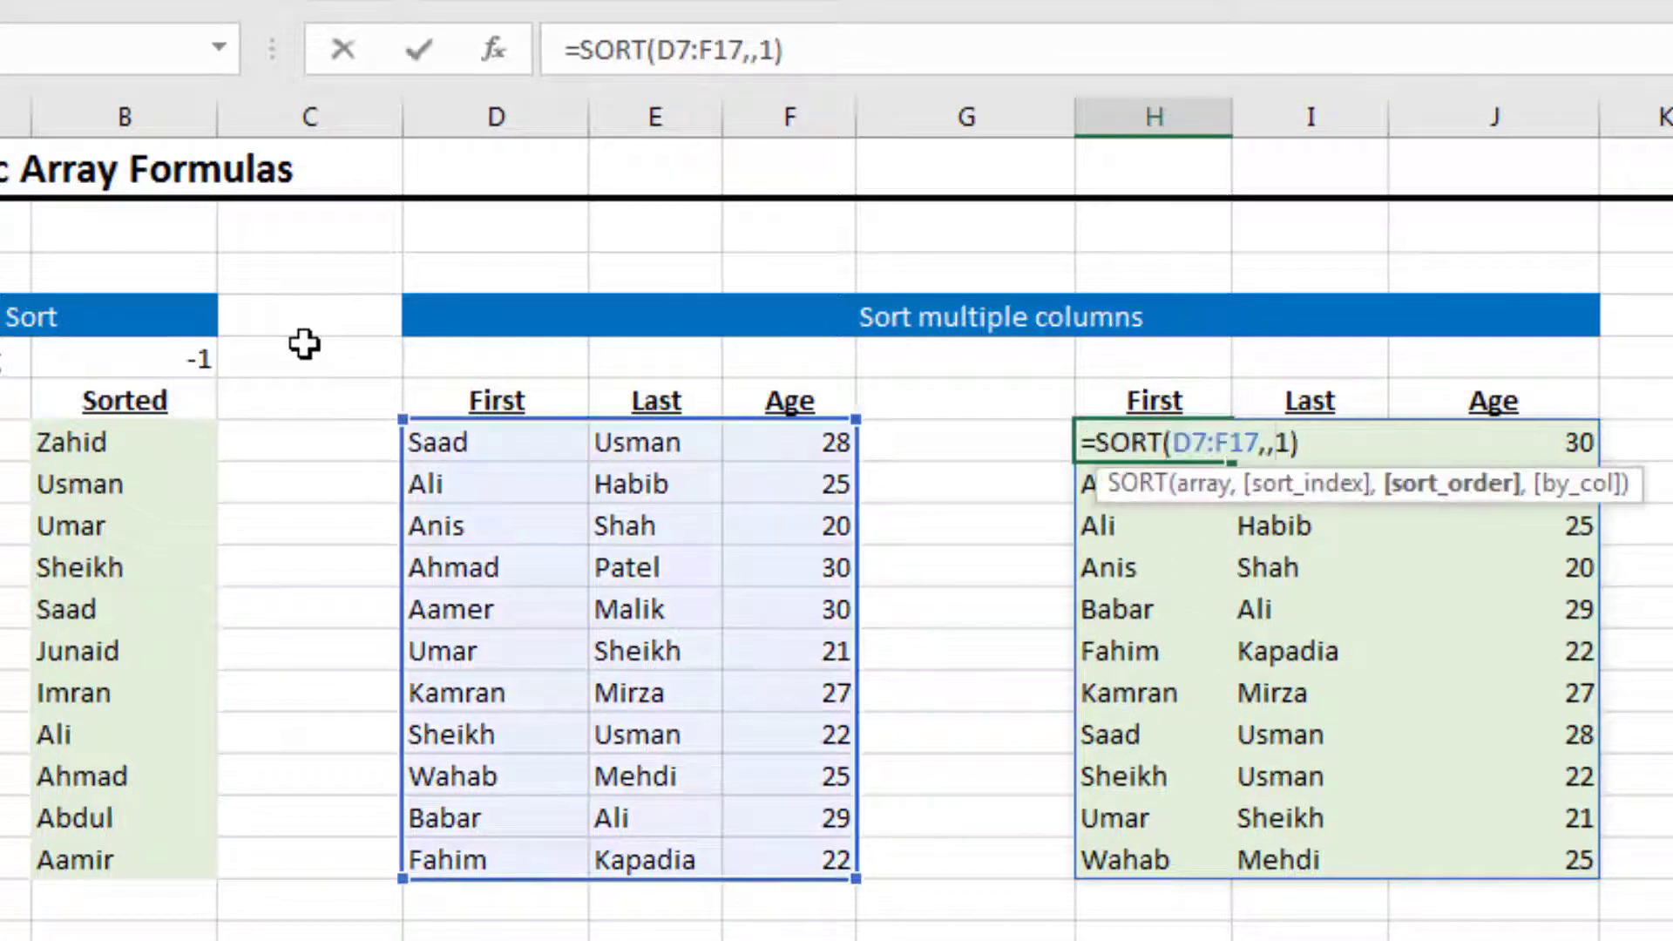
type("-")
key("Return")
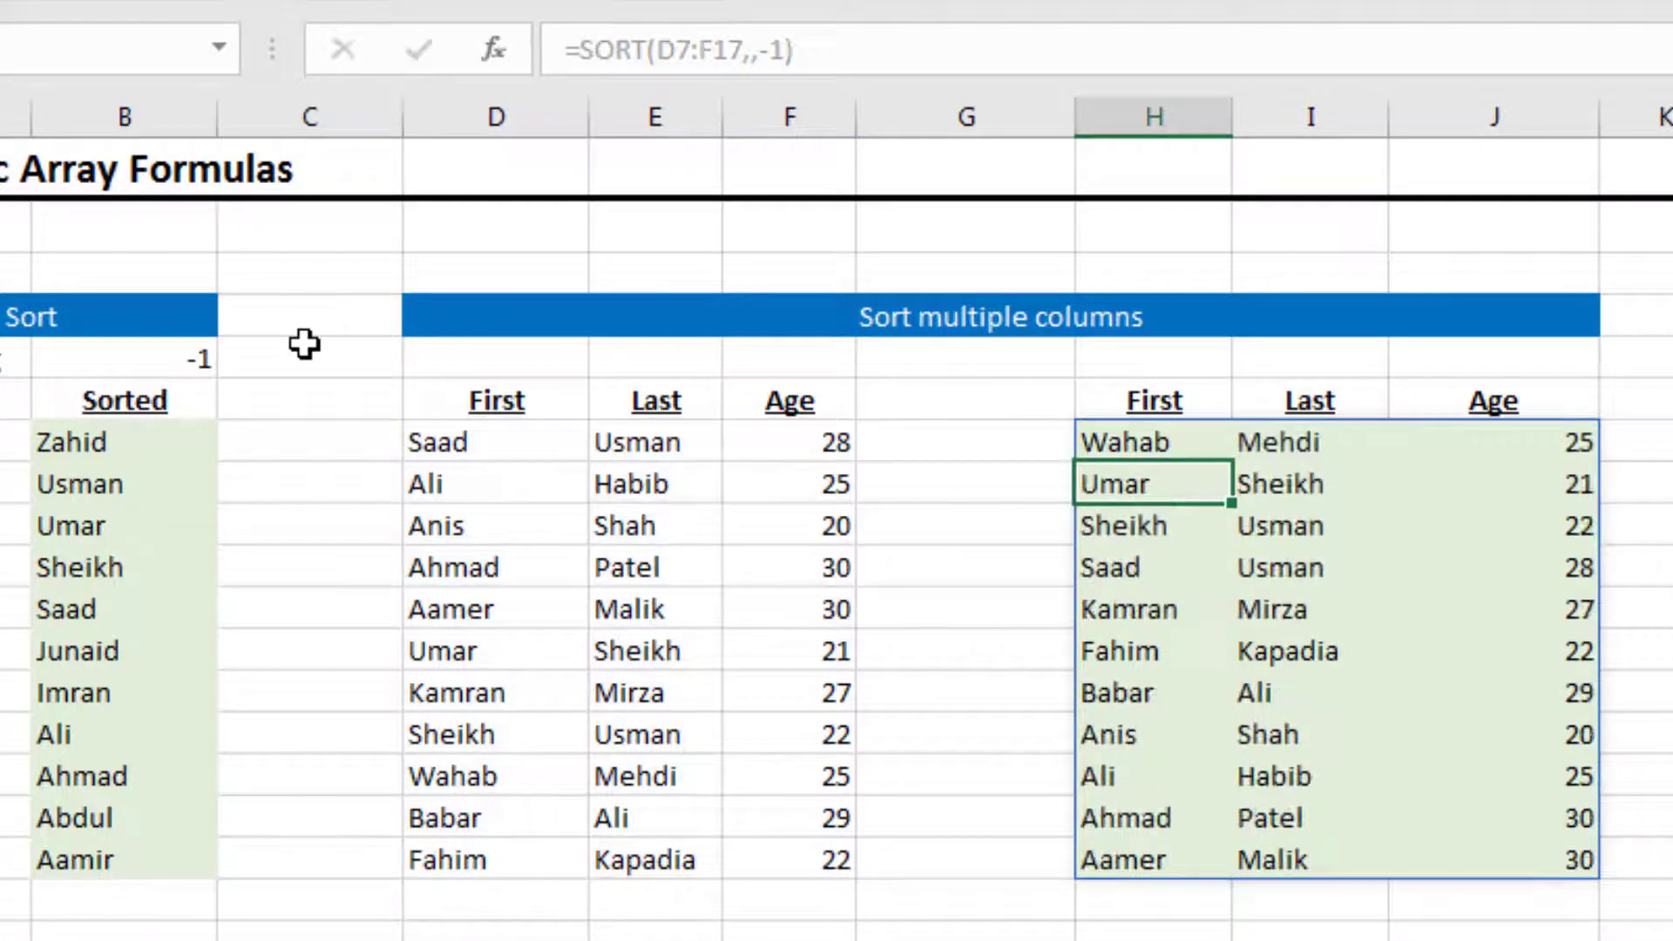
- Look through the First column of the descending multiple-column sort results in H7:H17
key("Up")
key("Down")
key("Down")
key("Down")
key("Down")
key("Down")
key("Down")
key("Down")
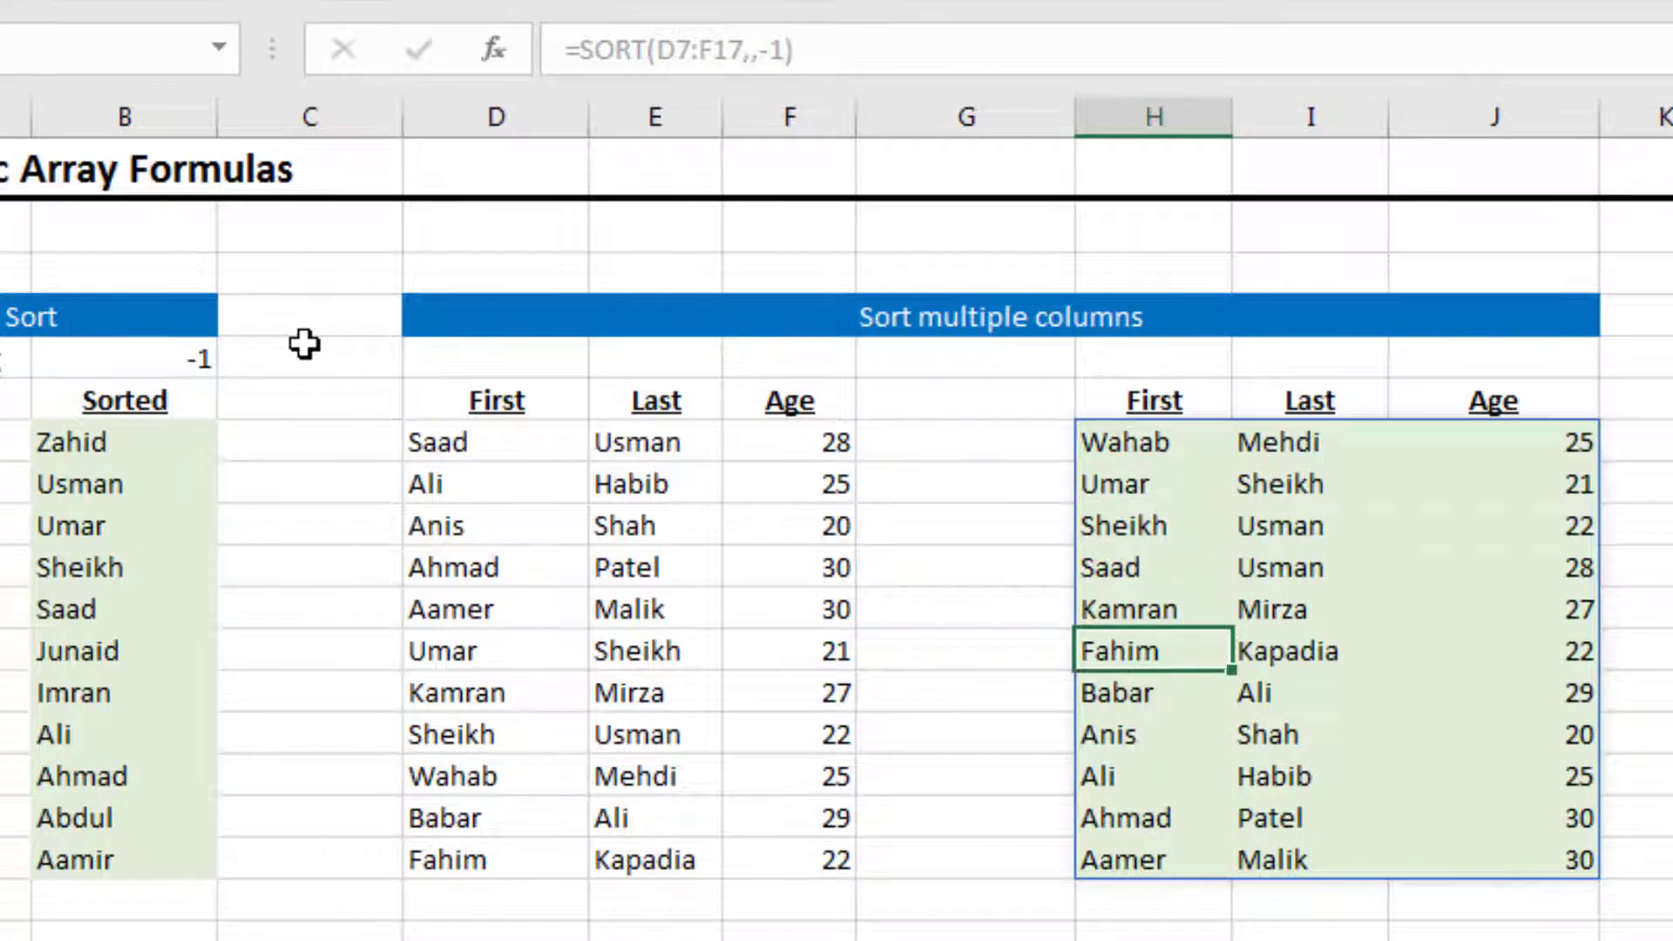
key("Up")
key("Up")
key("Up")
key("Up")
key("Up")
key("Up")
- Check that the Last and Age values in columns I and J follow their sorted first names
key("Right")
key("Up")
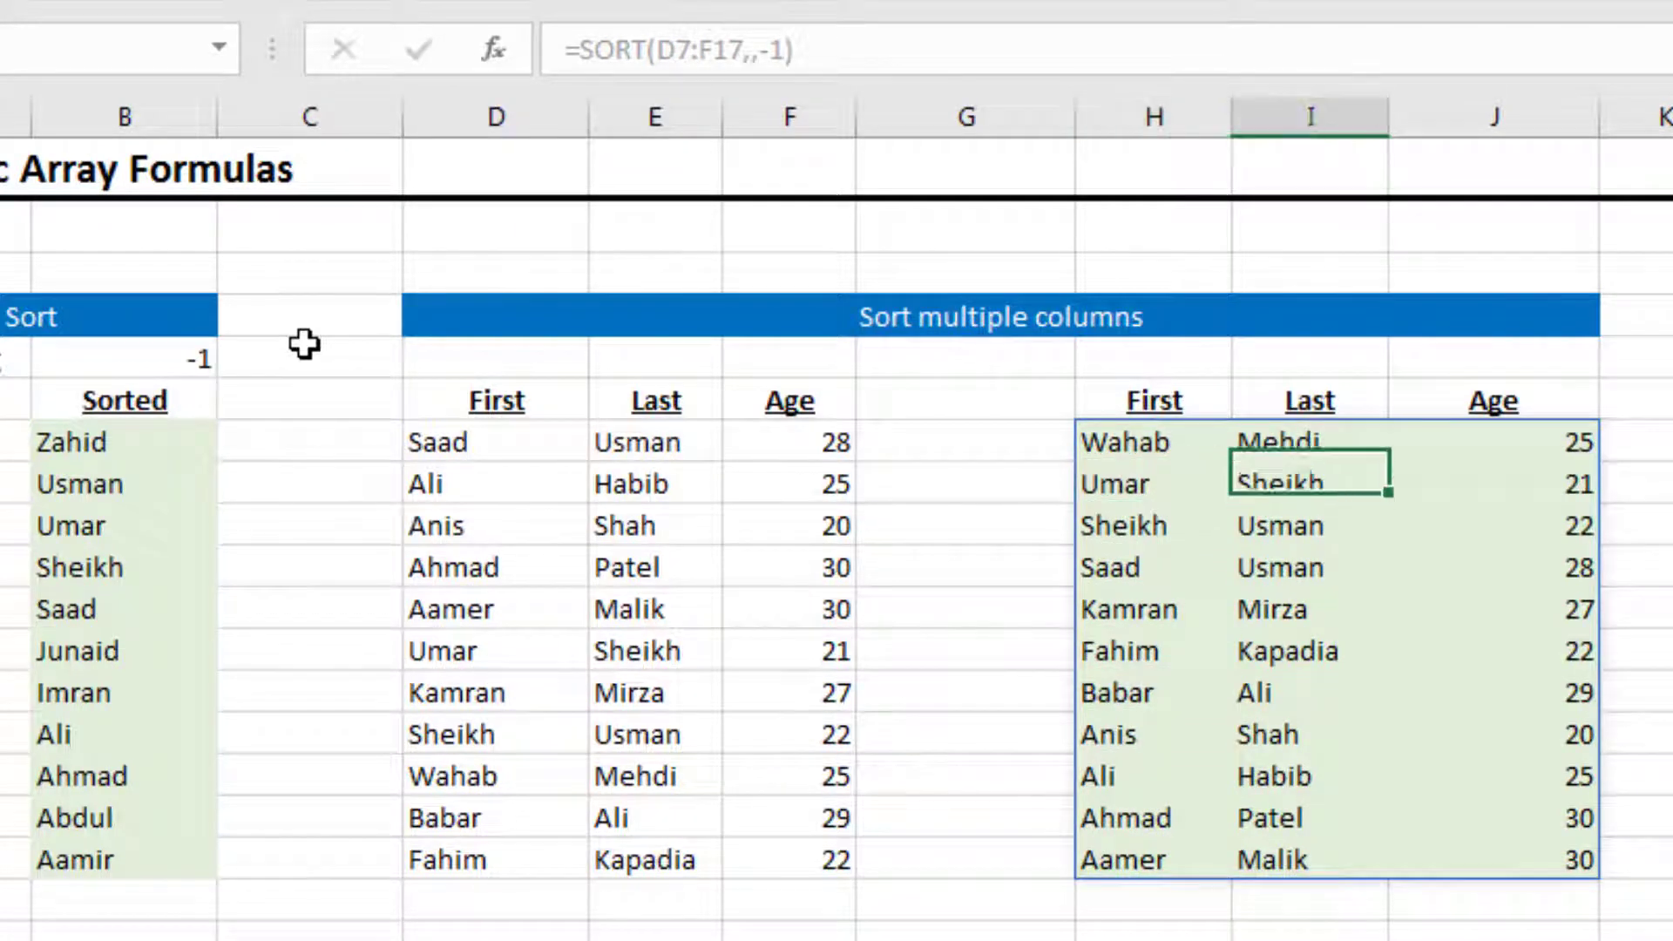
key("shift+Right")
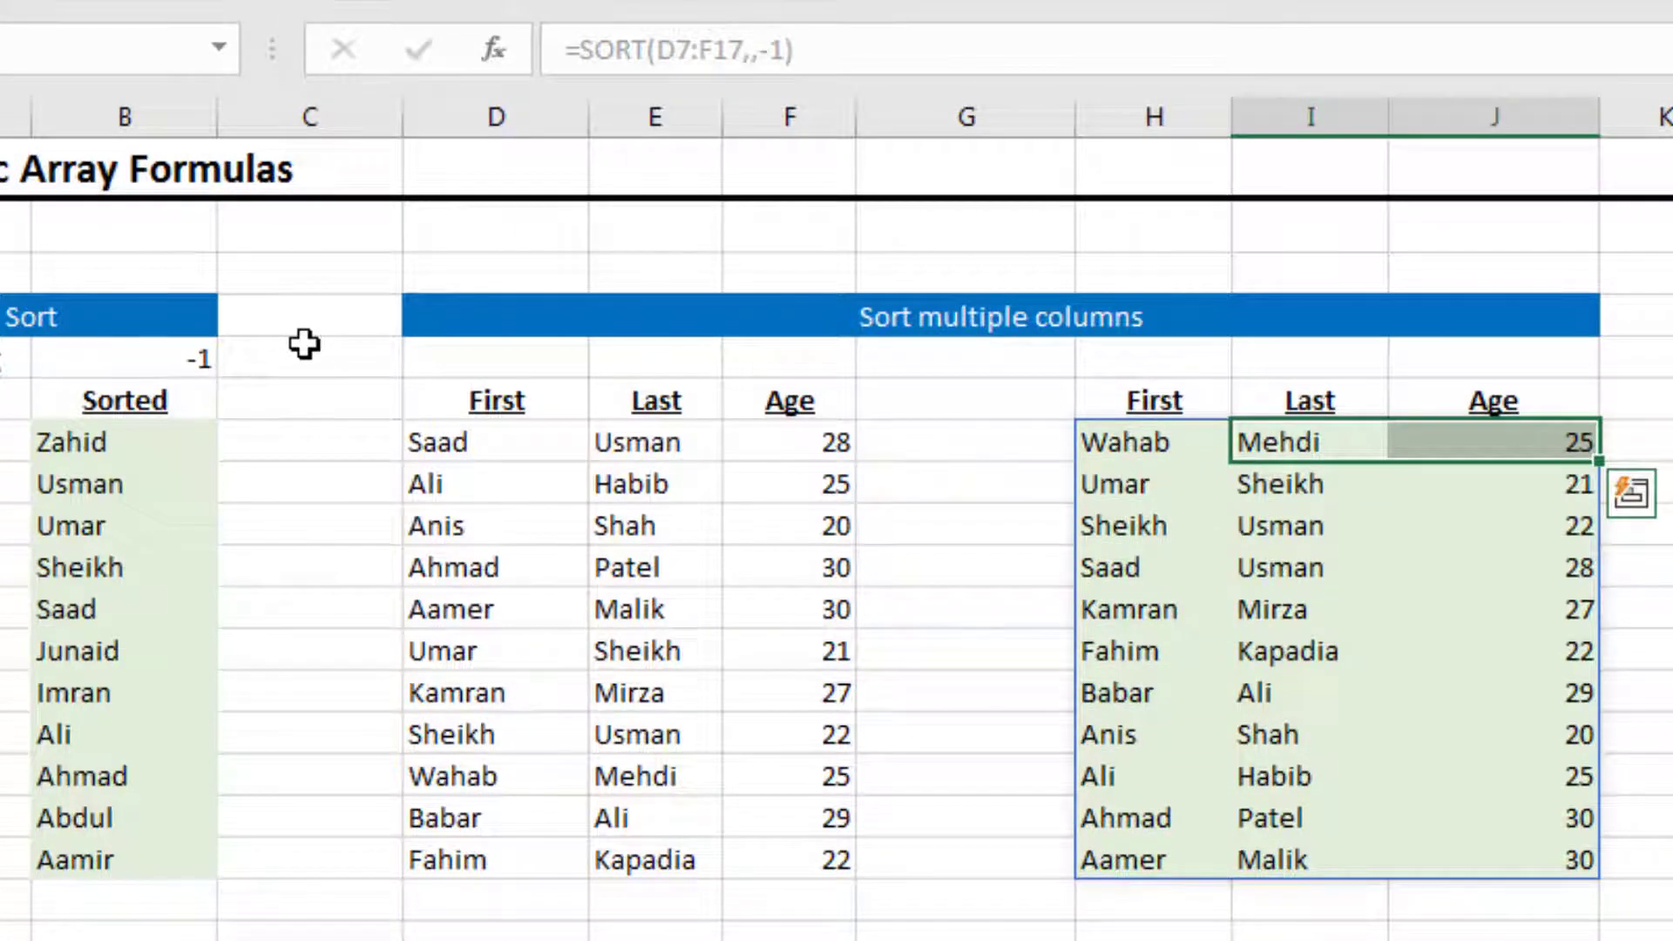
key("Down")
key("Down")
key("Down")
key("Down")
key("Down")
key("Down")
key("Down")
key("Down")
key("Down")
key("Down")
key("Down")
key("Down")
key("Down")
key("Down")
key("Down")
key("Down")
key("Down")
key("Down")
key("Down")
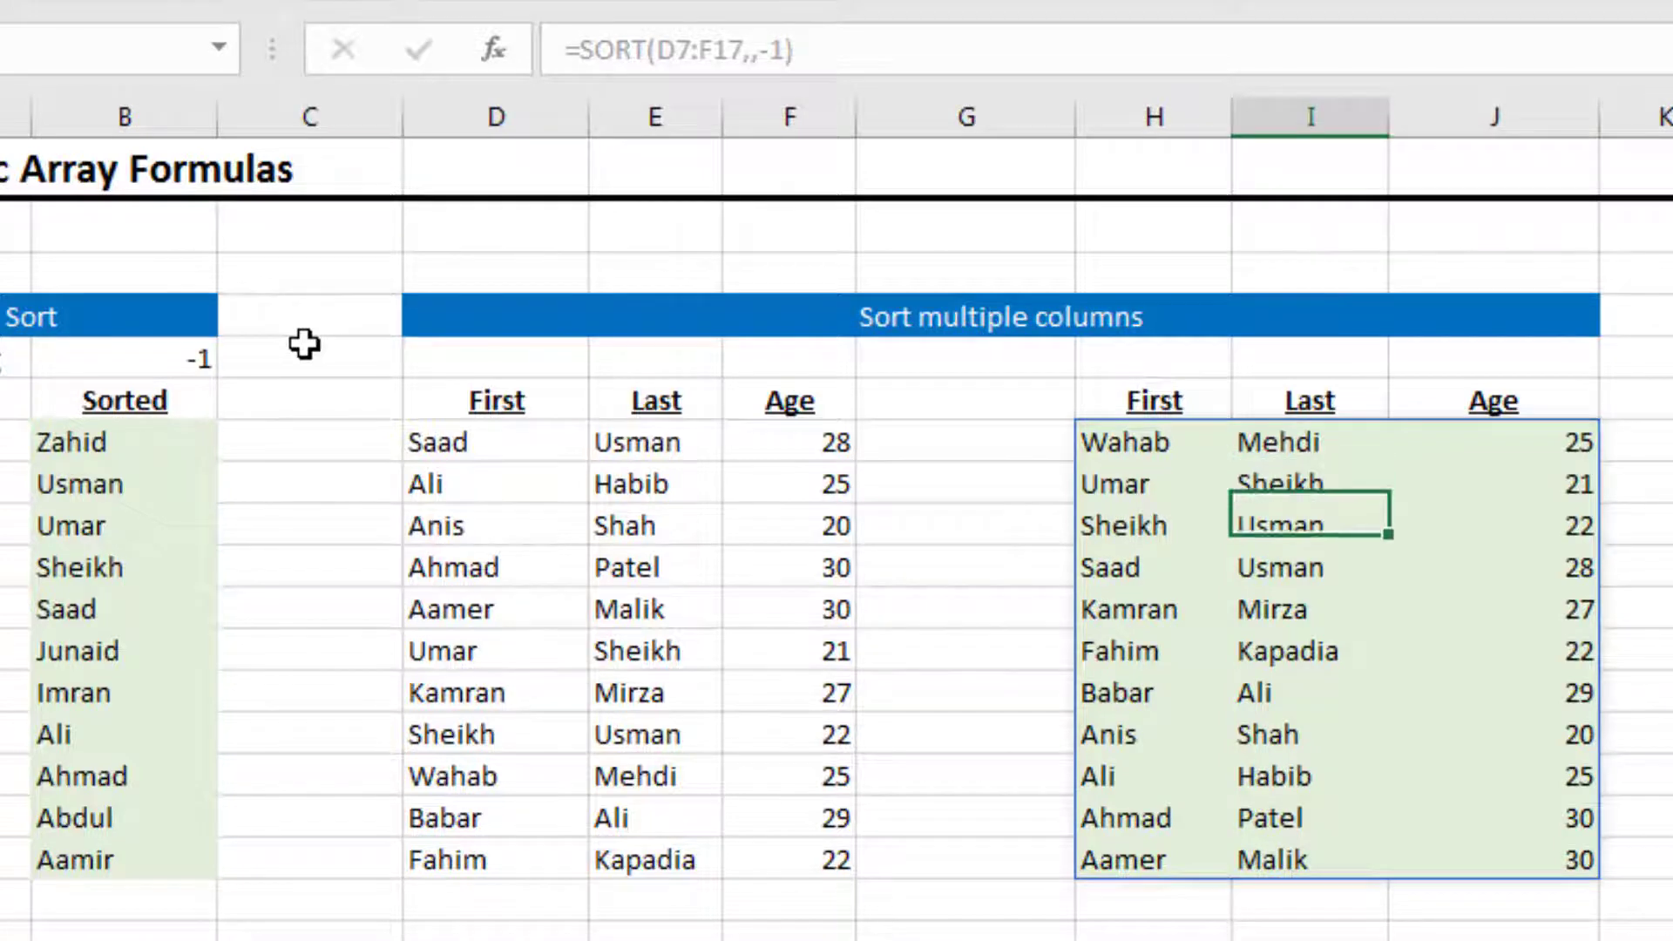
- Clear the existing SORT formula from cell E23 in the section for sorting multiple columns based on a specific field
key("Left")
key("Left")
key("Left")
key("Left")
key("Left")
key("Left")
key("Left")
key("Left")
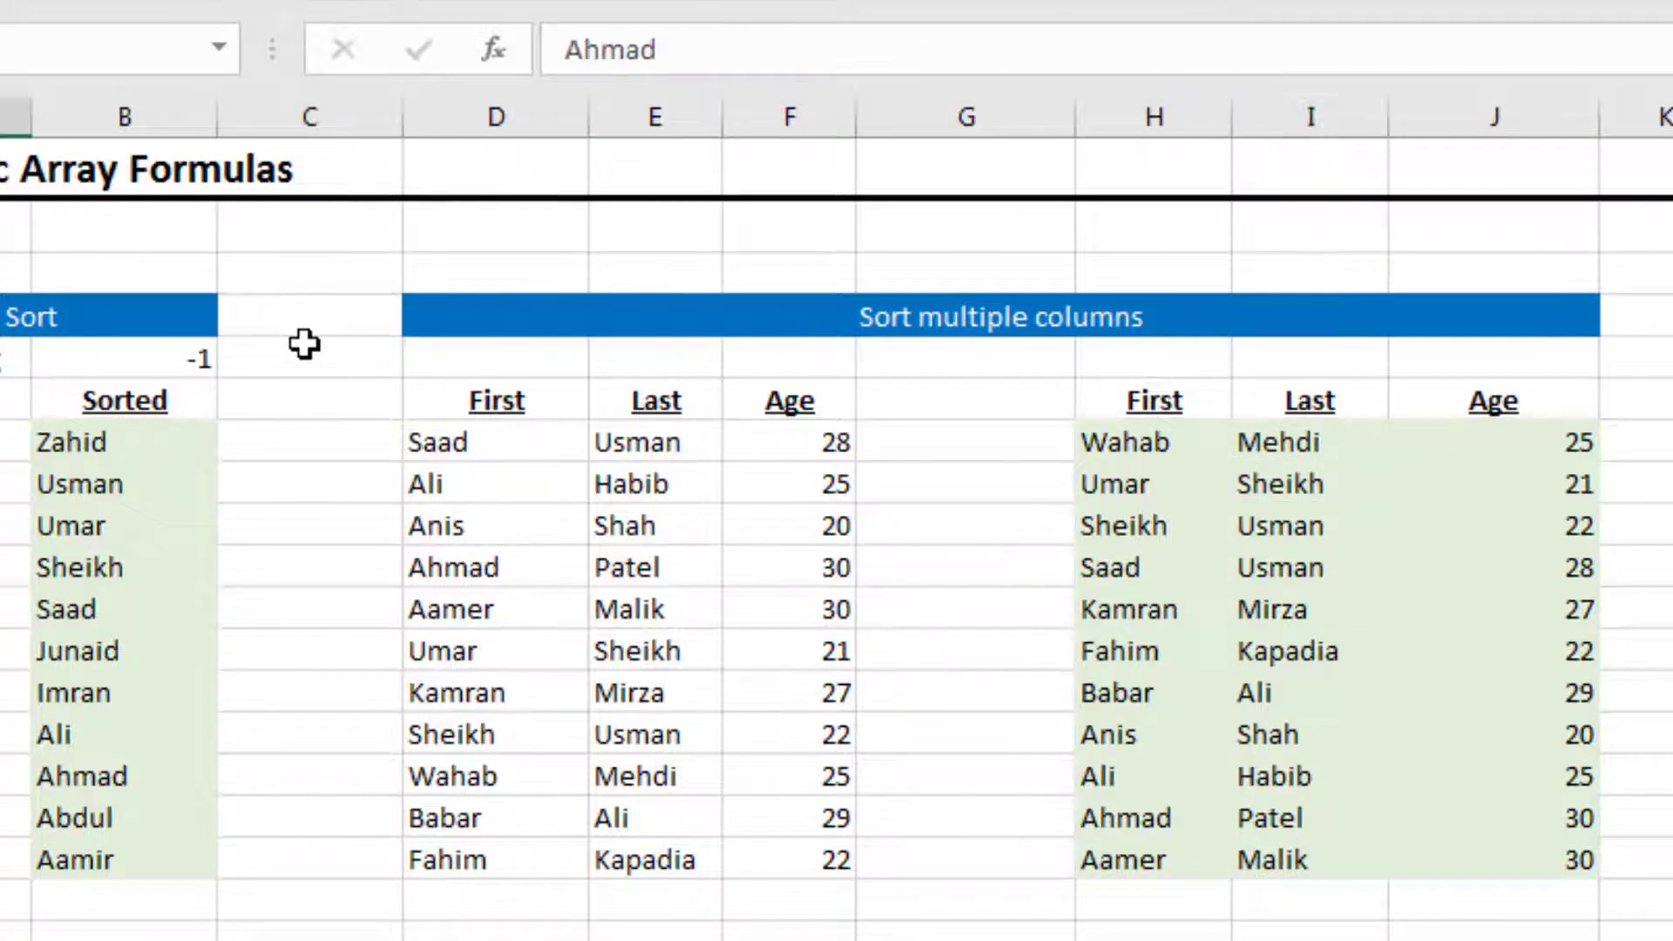
key("Down")
key("Down")
key("Down")
key("Down")
key("Down")
key("Down")
key("Down")
key("Down")
key("Down")
key("Down")
key("Down")
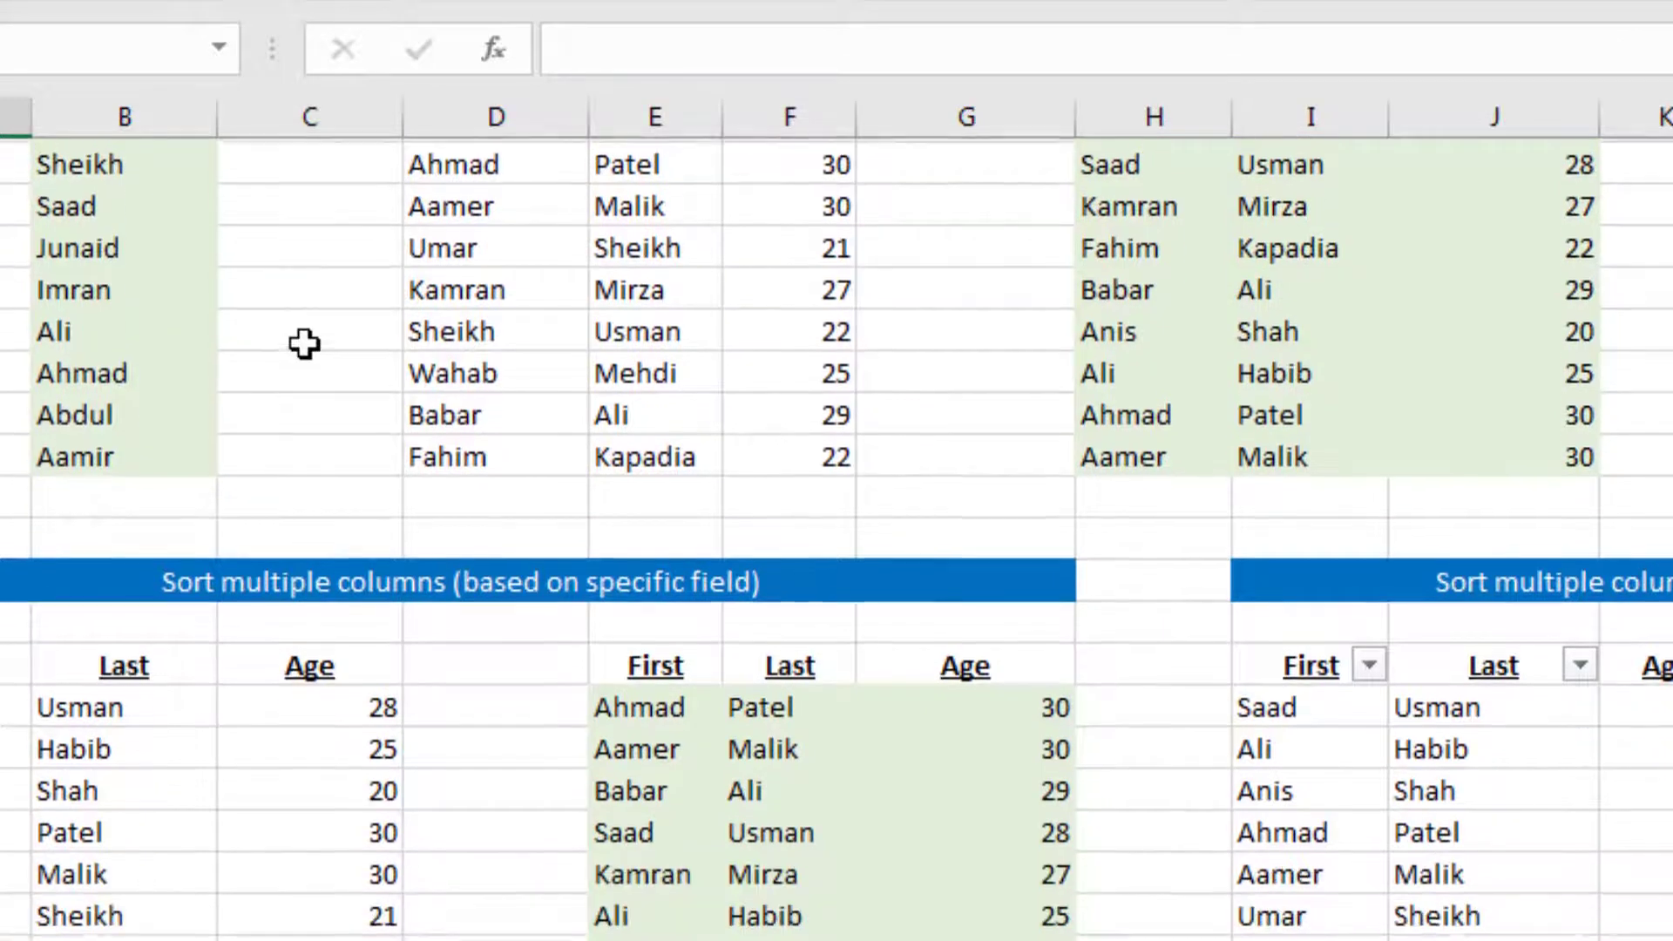
key("Up")
key("Up")
key("Up")
key("Up")
key("Up")
key("Up")
key("Up")
key("Up")
key("Up")
key("Up")
key("Up")
key("Up")
key("Up")
key("Up")
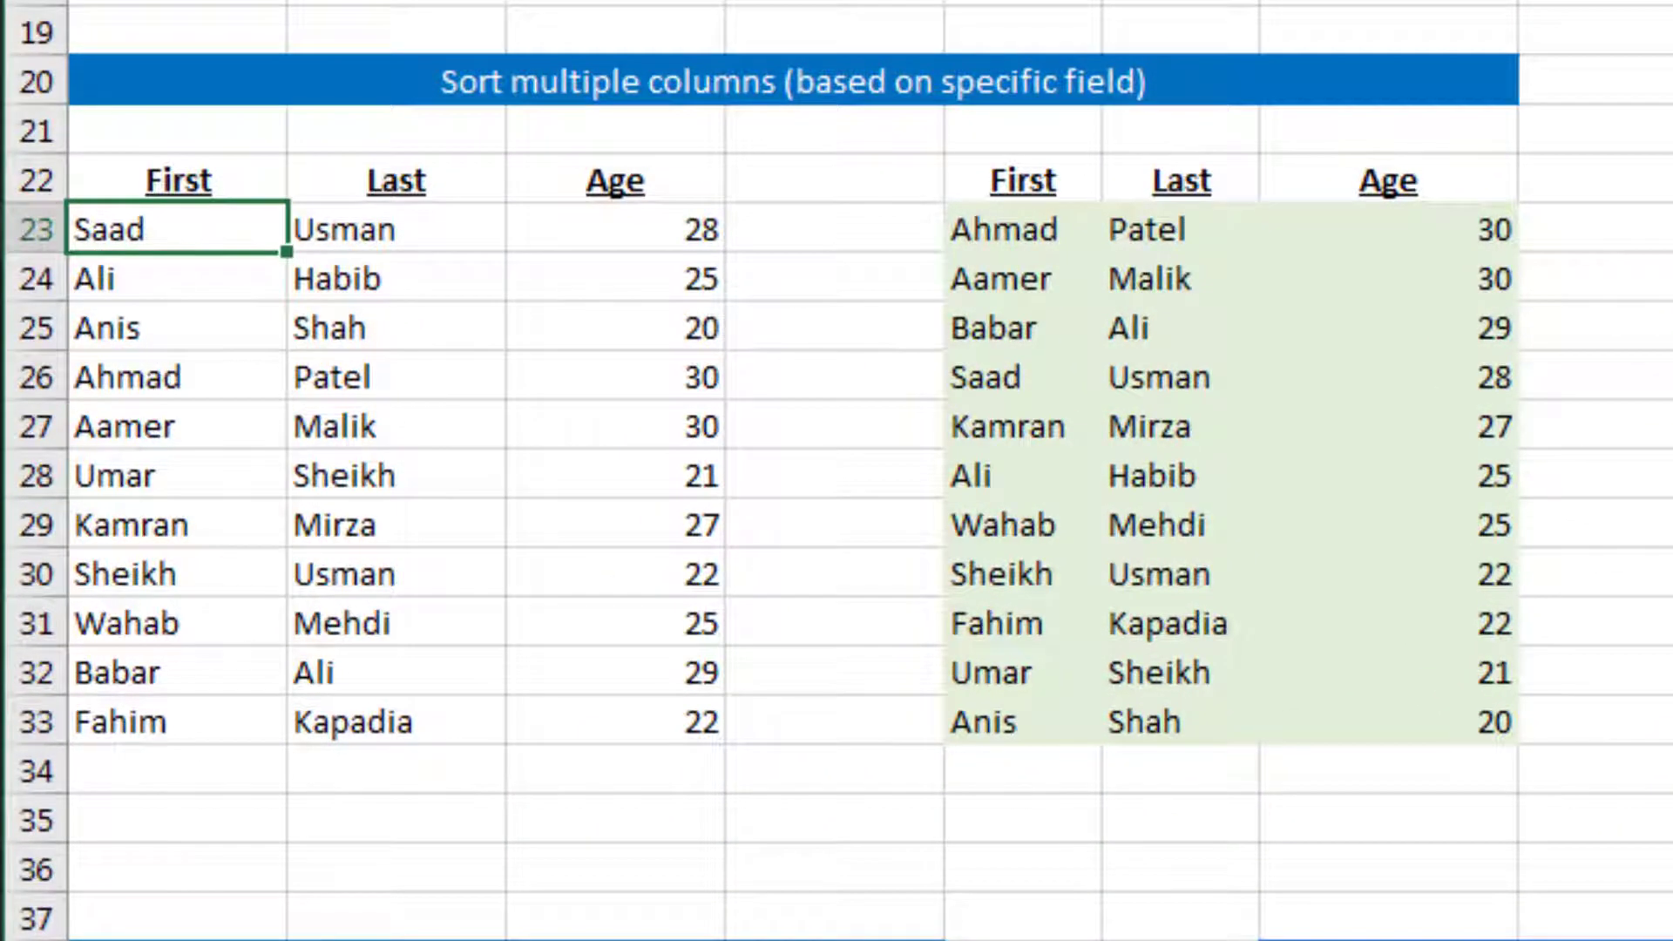
key("Right")
key("Right")
key("Right")
key("Right")
key("ctrl+a")
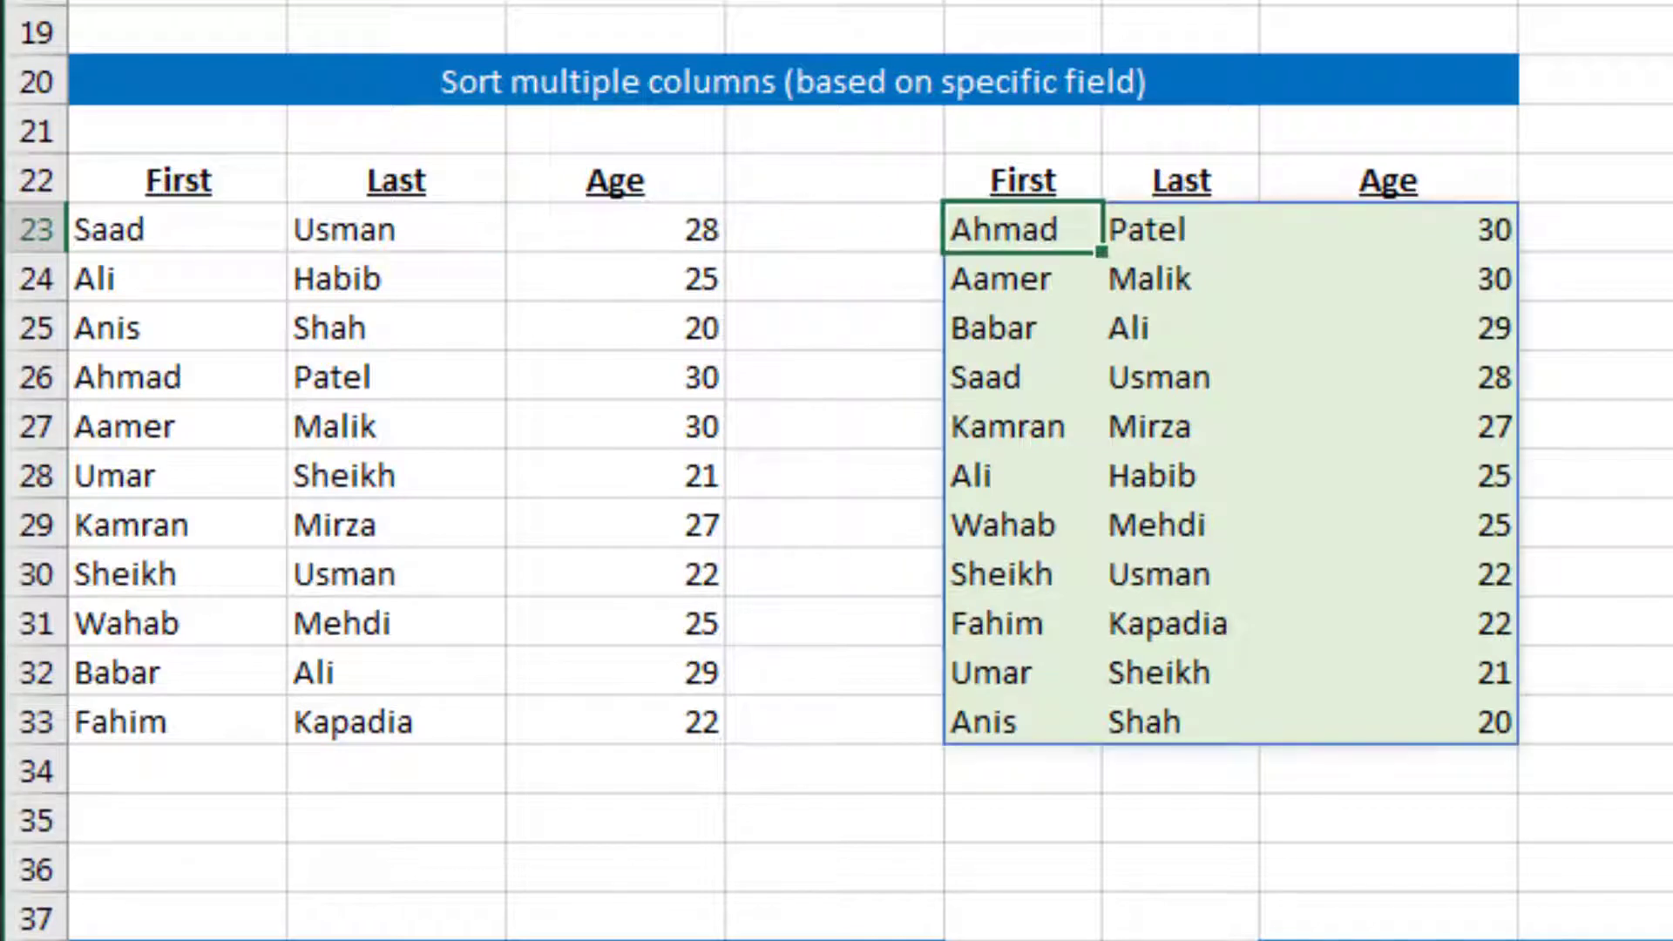
key("Delete")
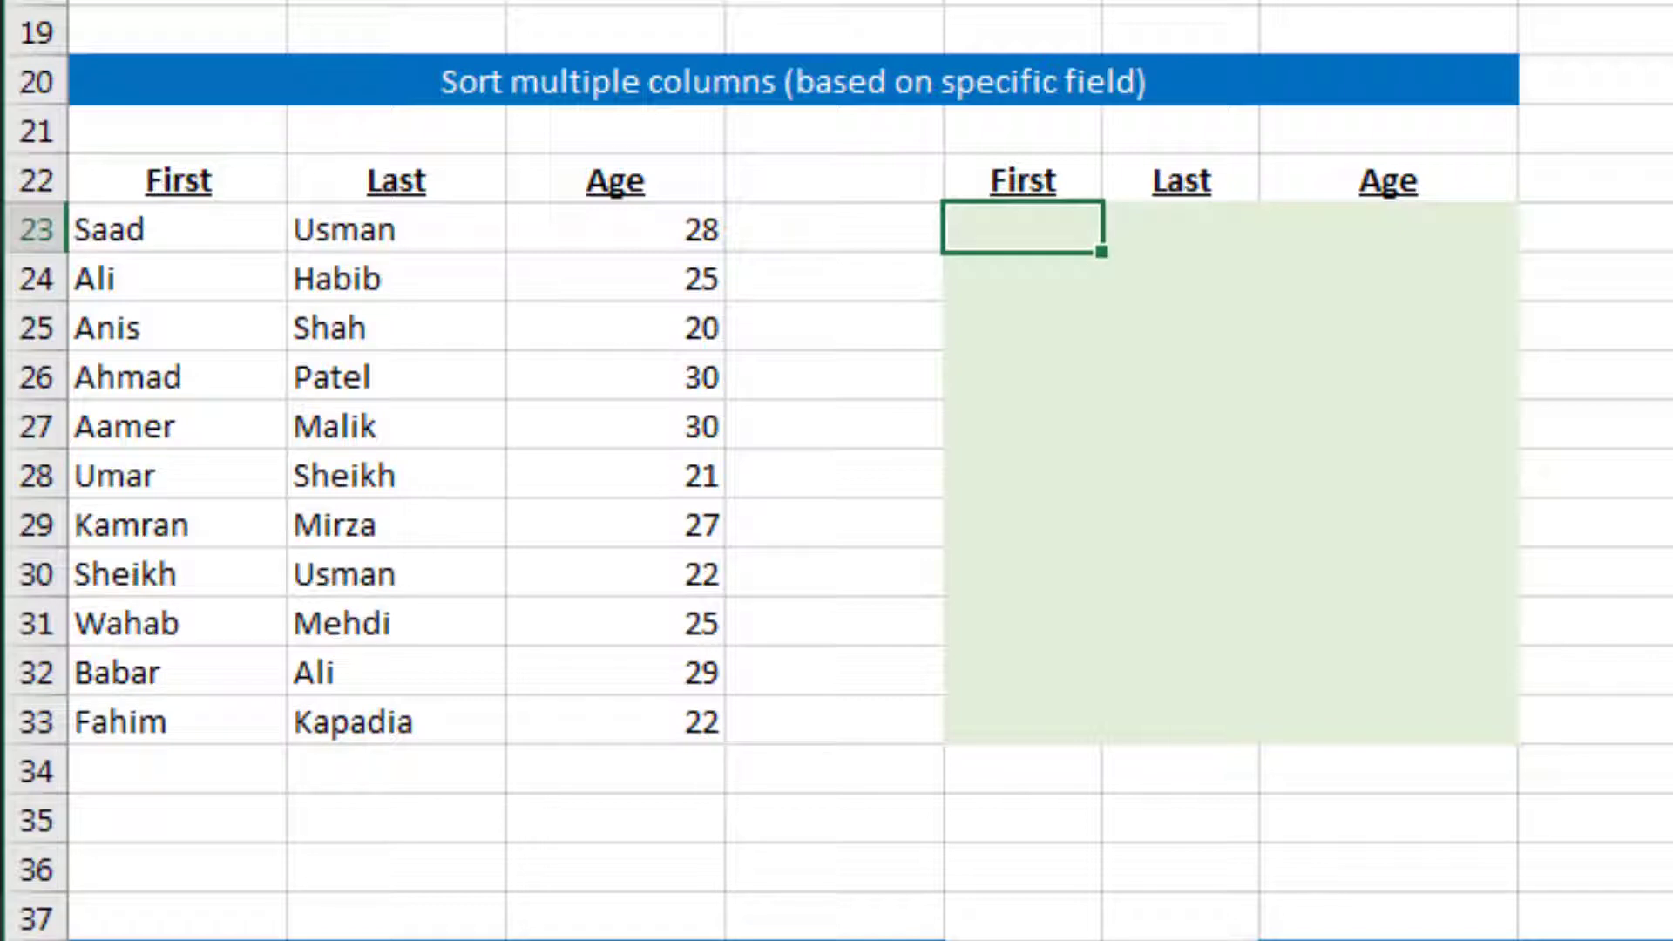
- Enter =SORT(A23:C33,3,-1) in E23 to sort the three-column data by Age in descending order
type("=sor")
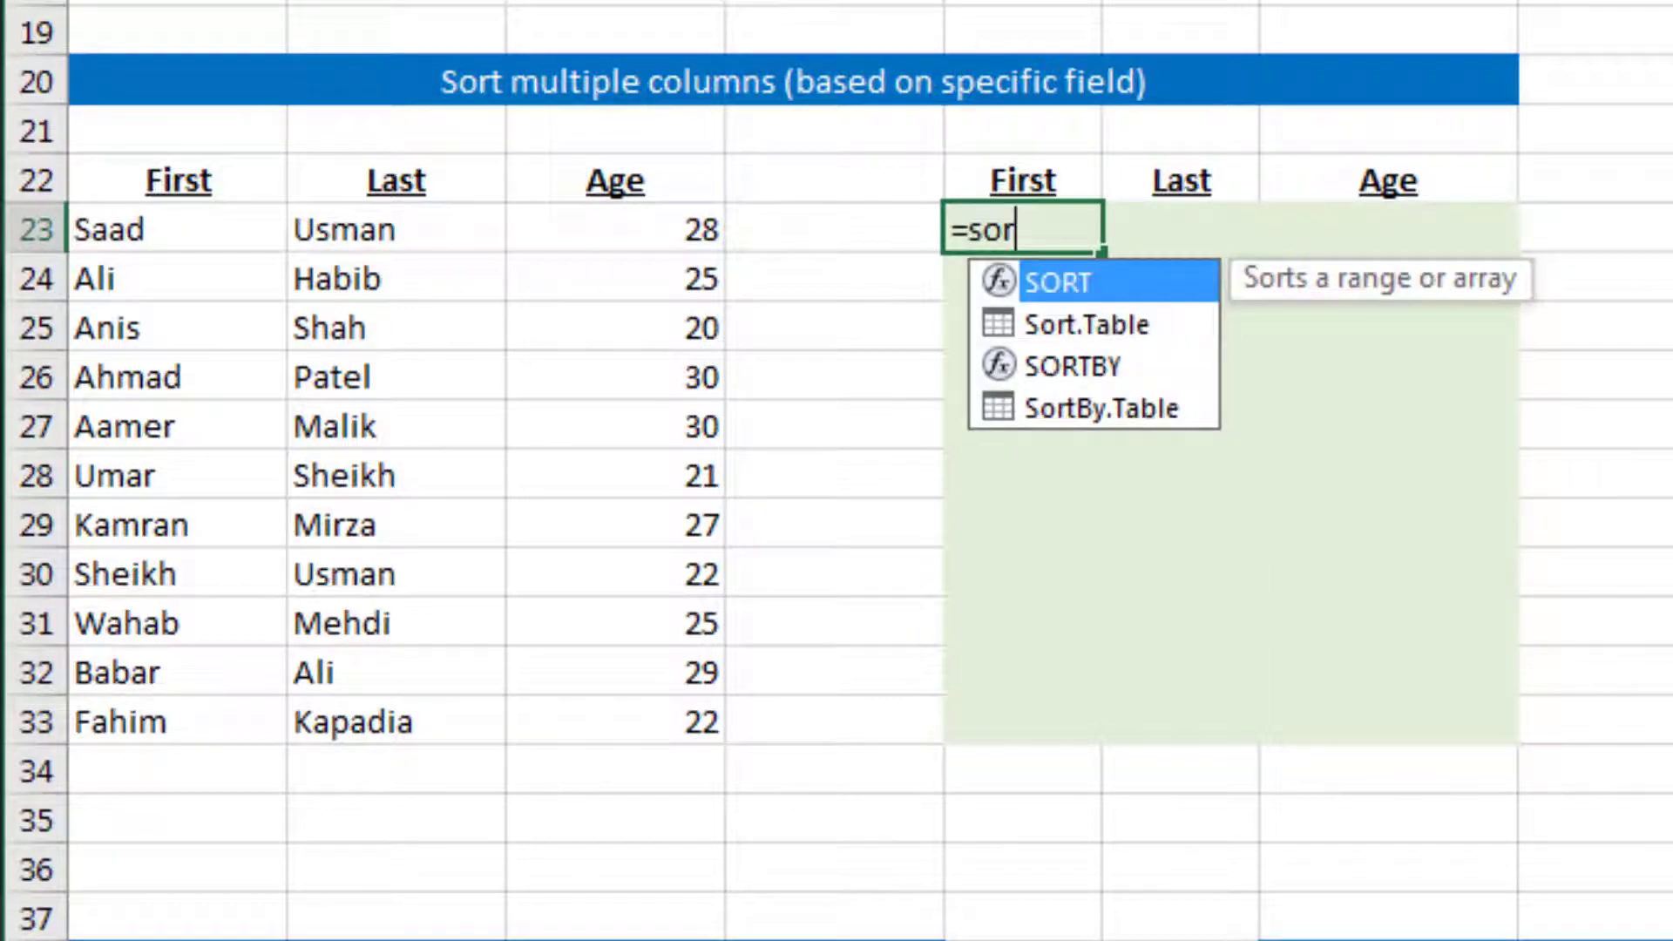
key("Tab")
left_click(615, 229)
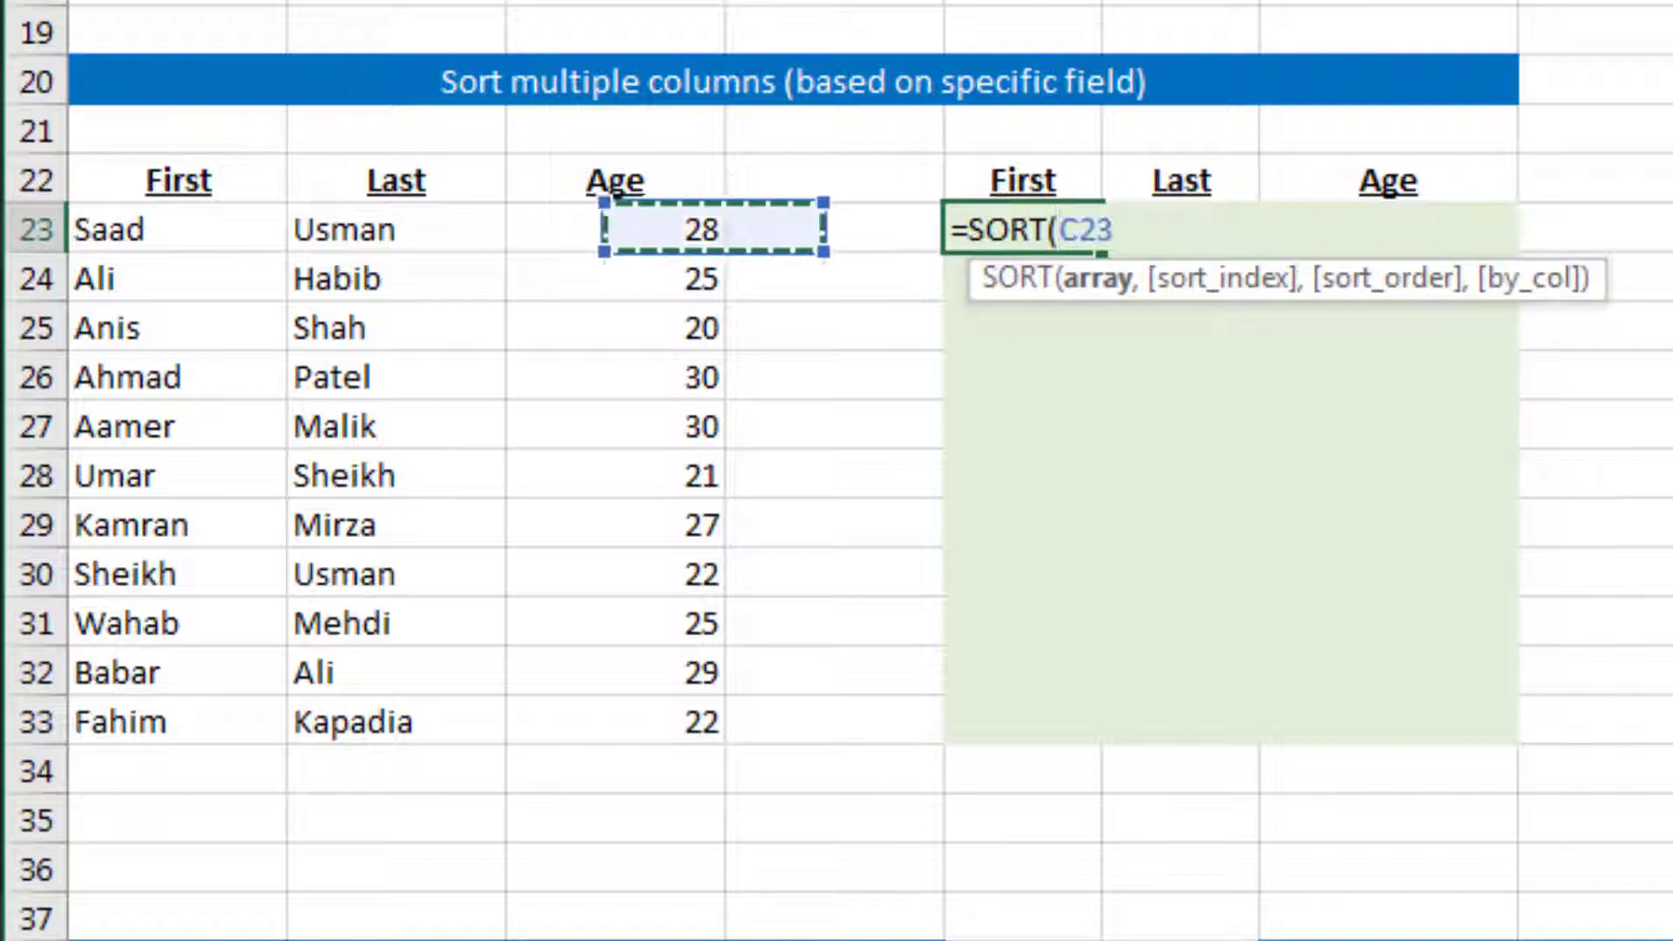
left_click_drag(109, 229, 708, 722)
type(",")
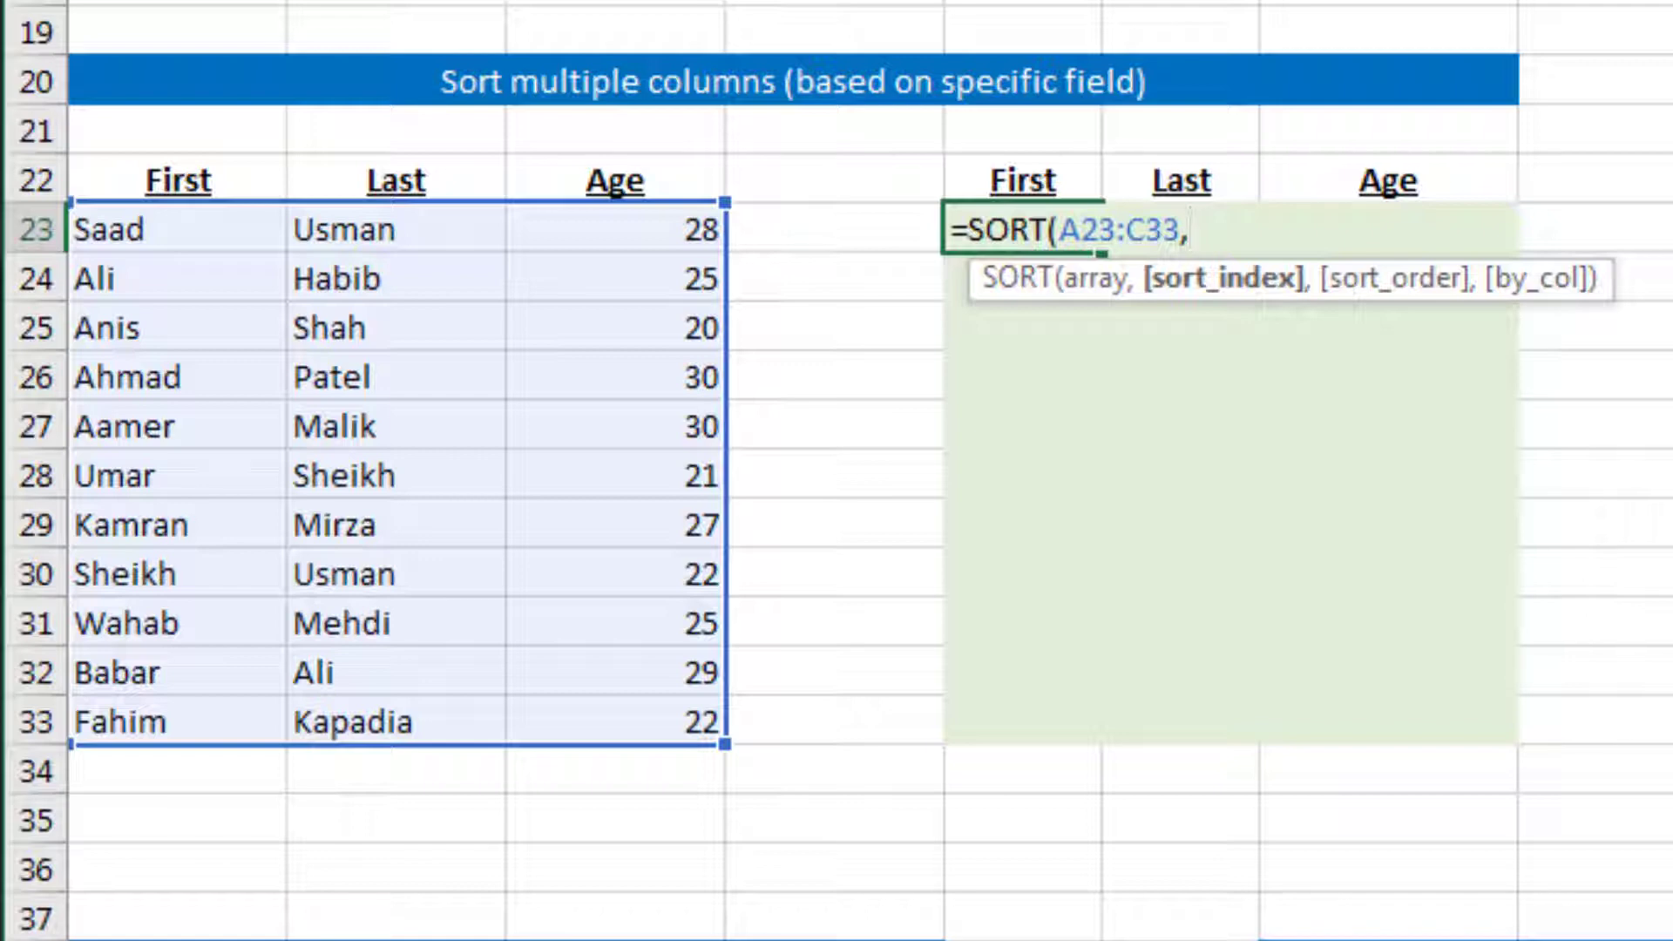
type("3")
type(",")
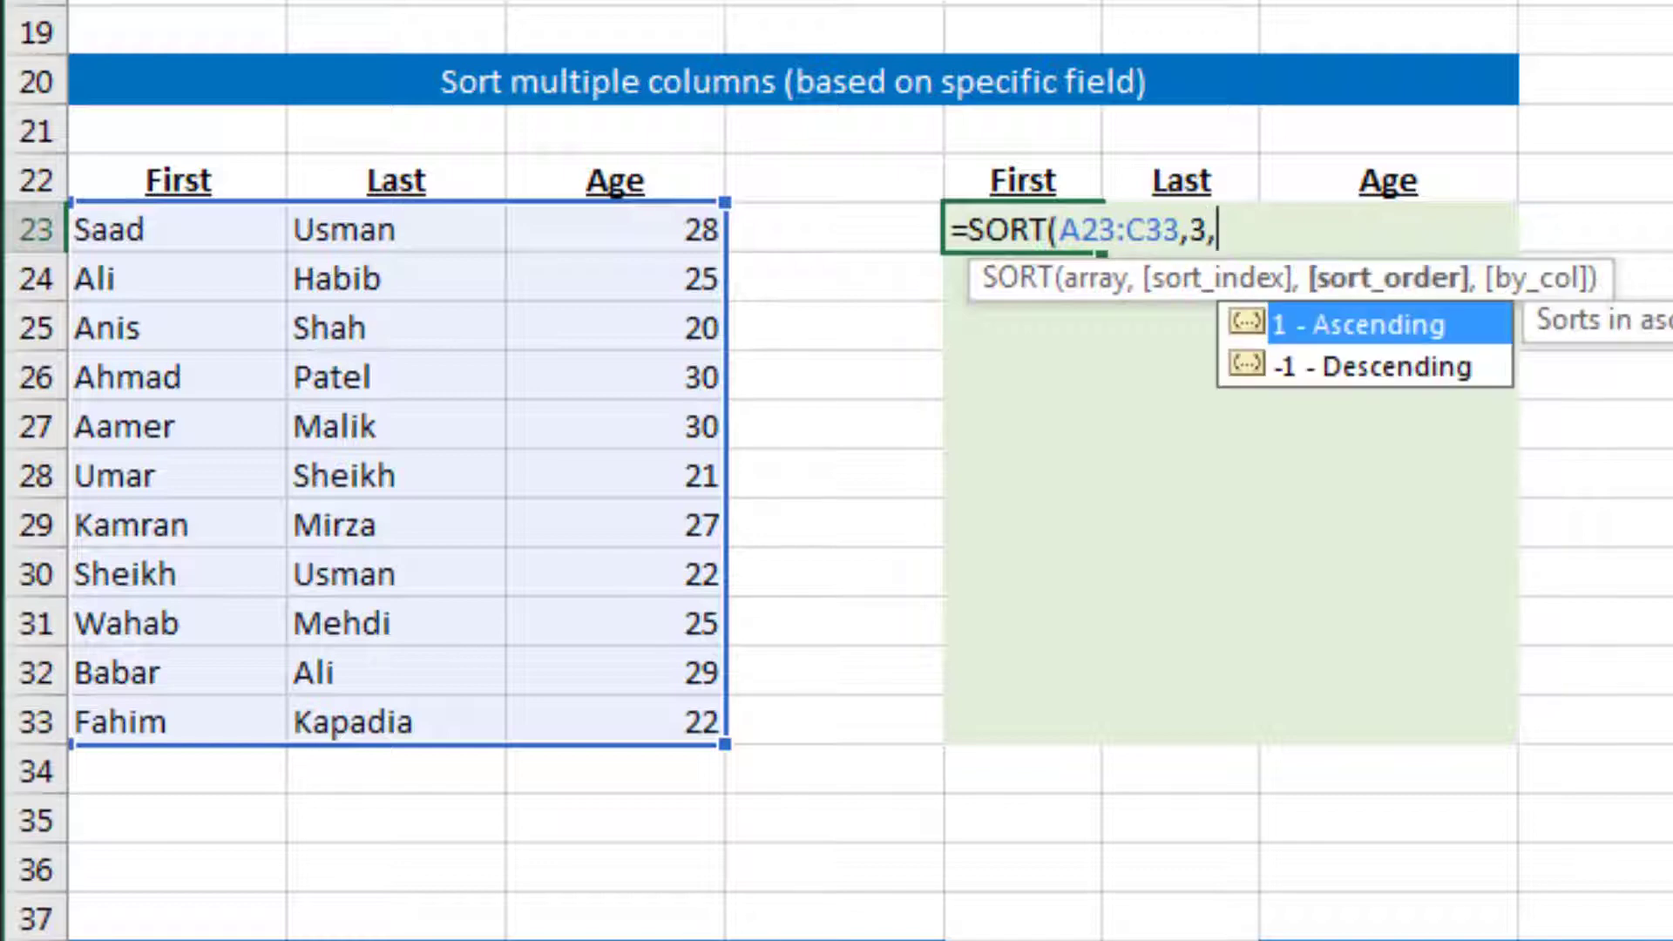
key("Down")
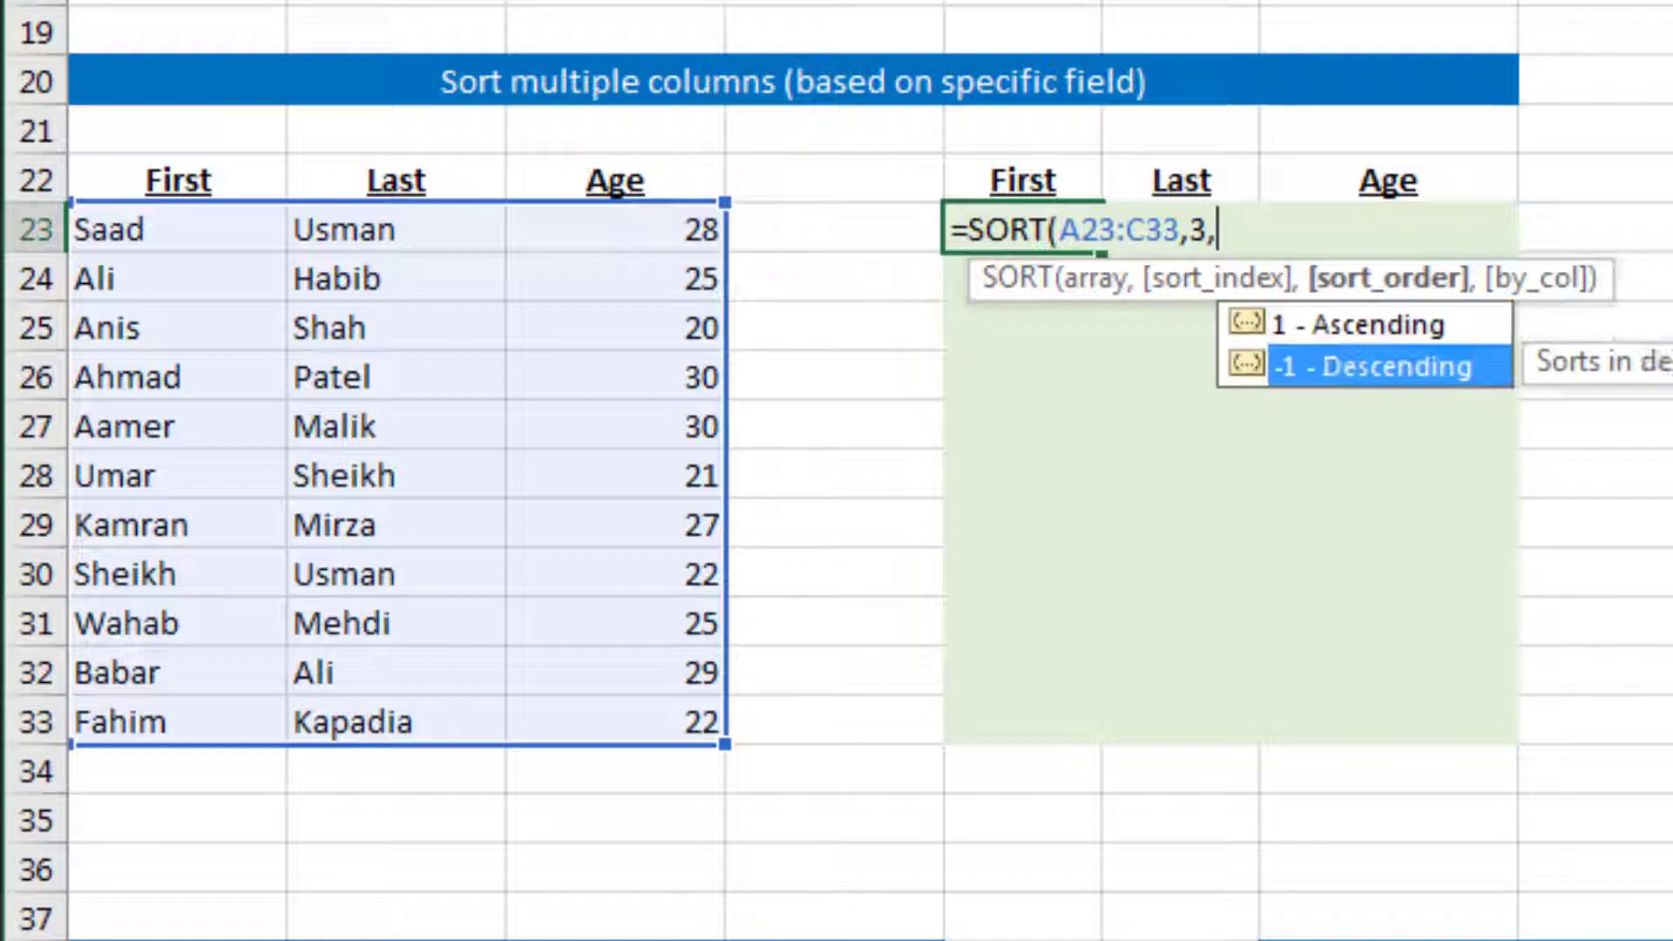
key("Tab")
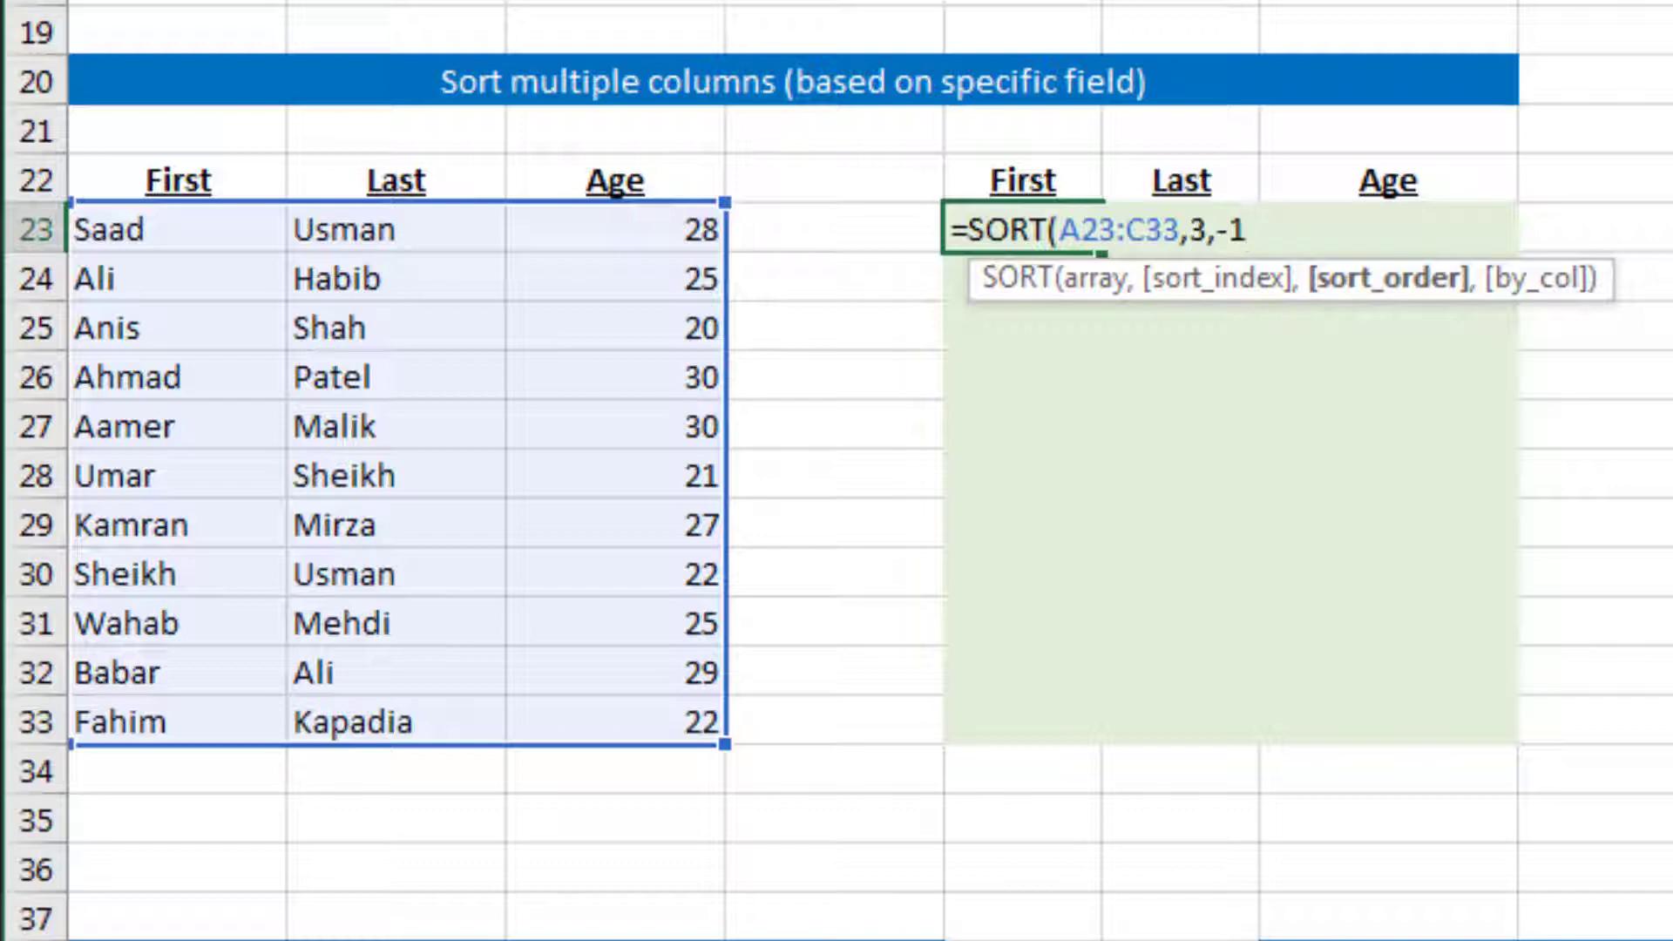
type(")")
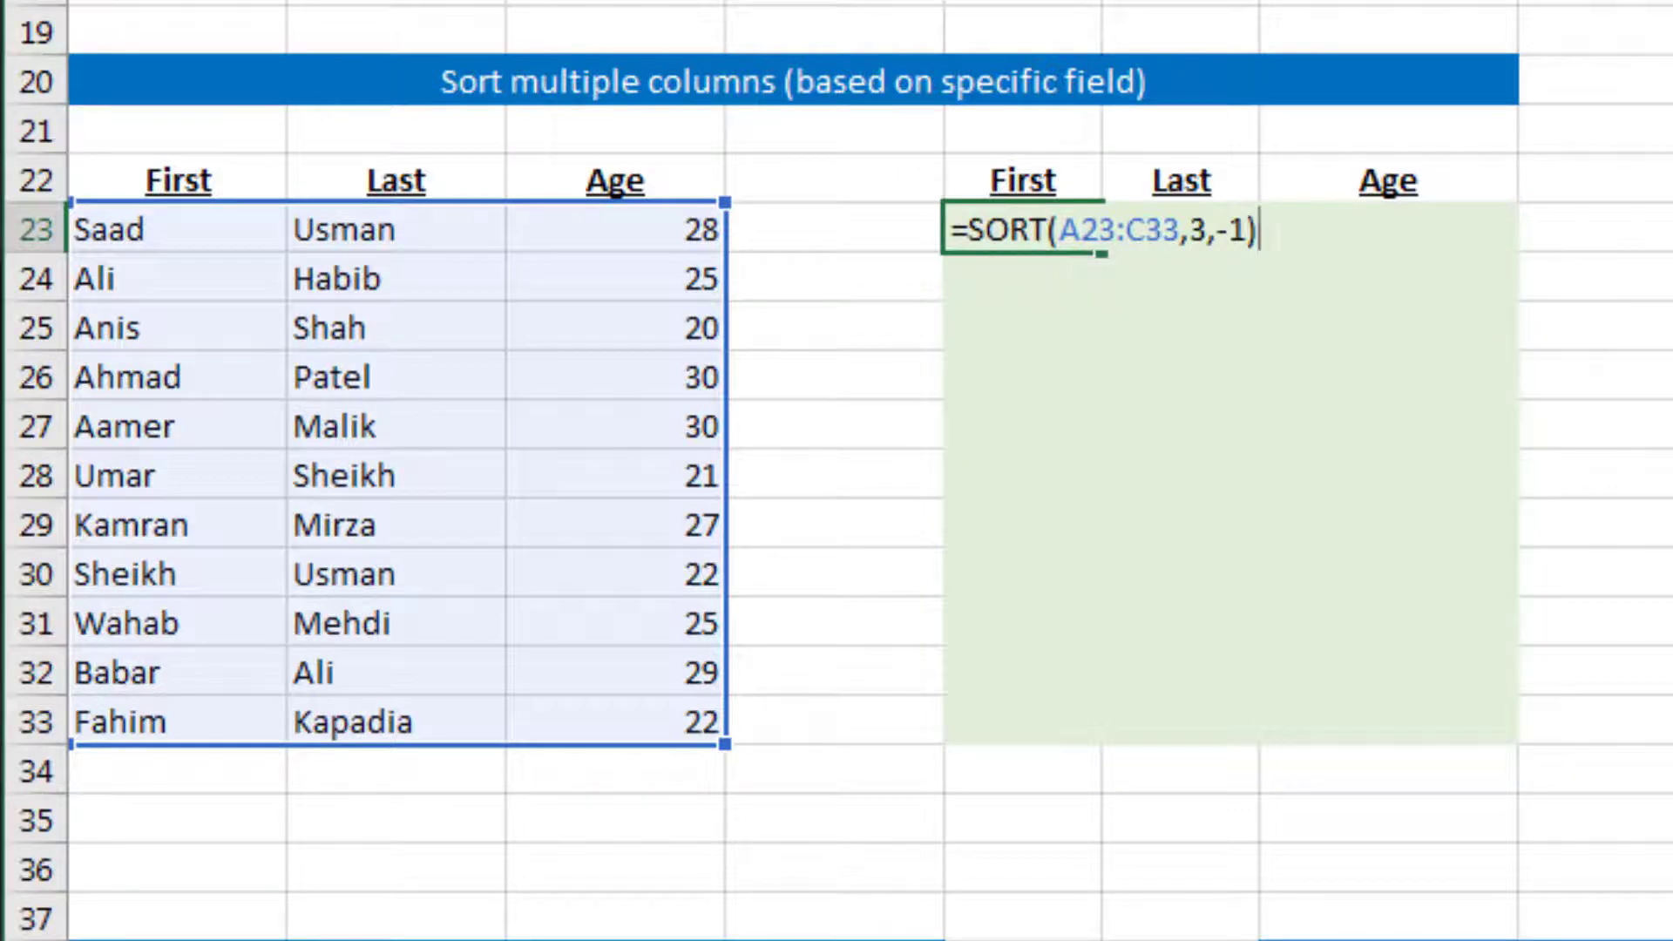
key("Return")
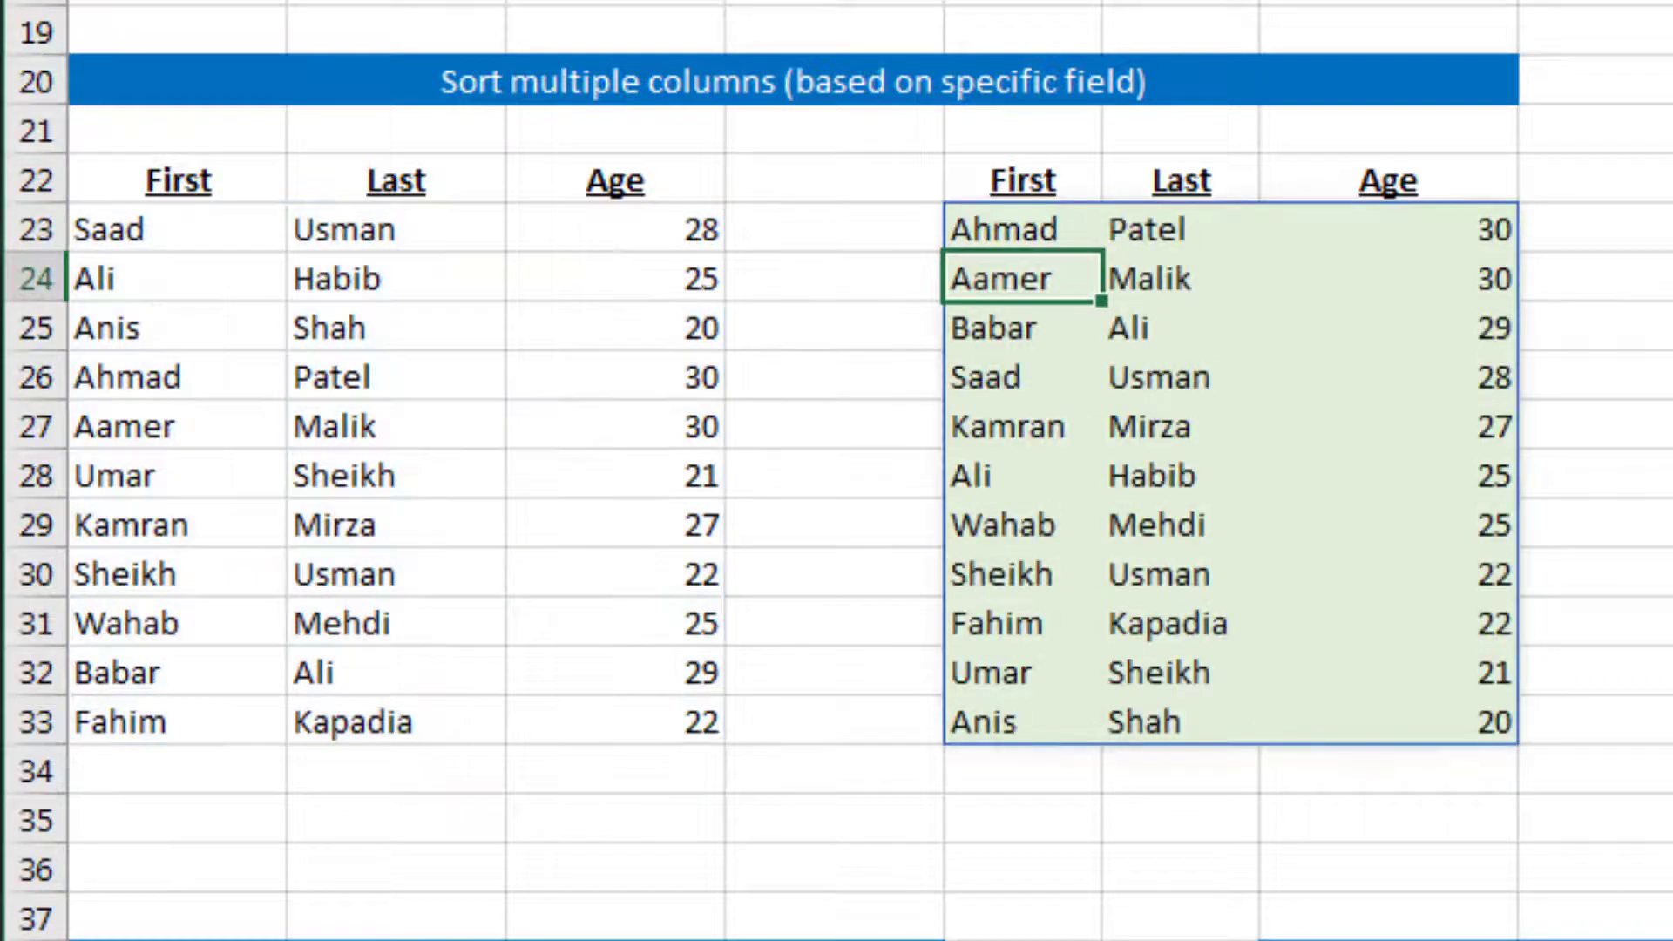
- Look through the Age column of the sorted results starting at G23
key("Up")
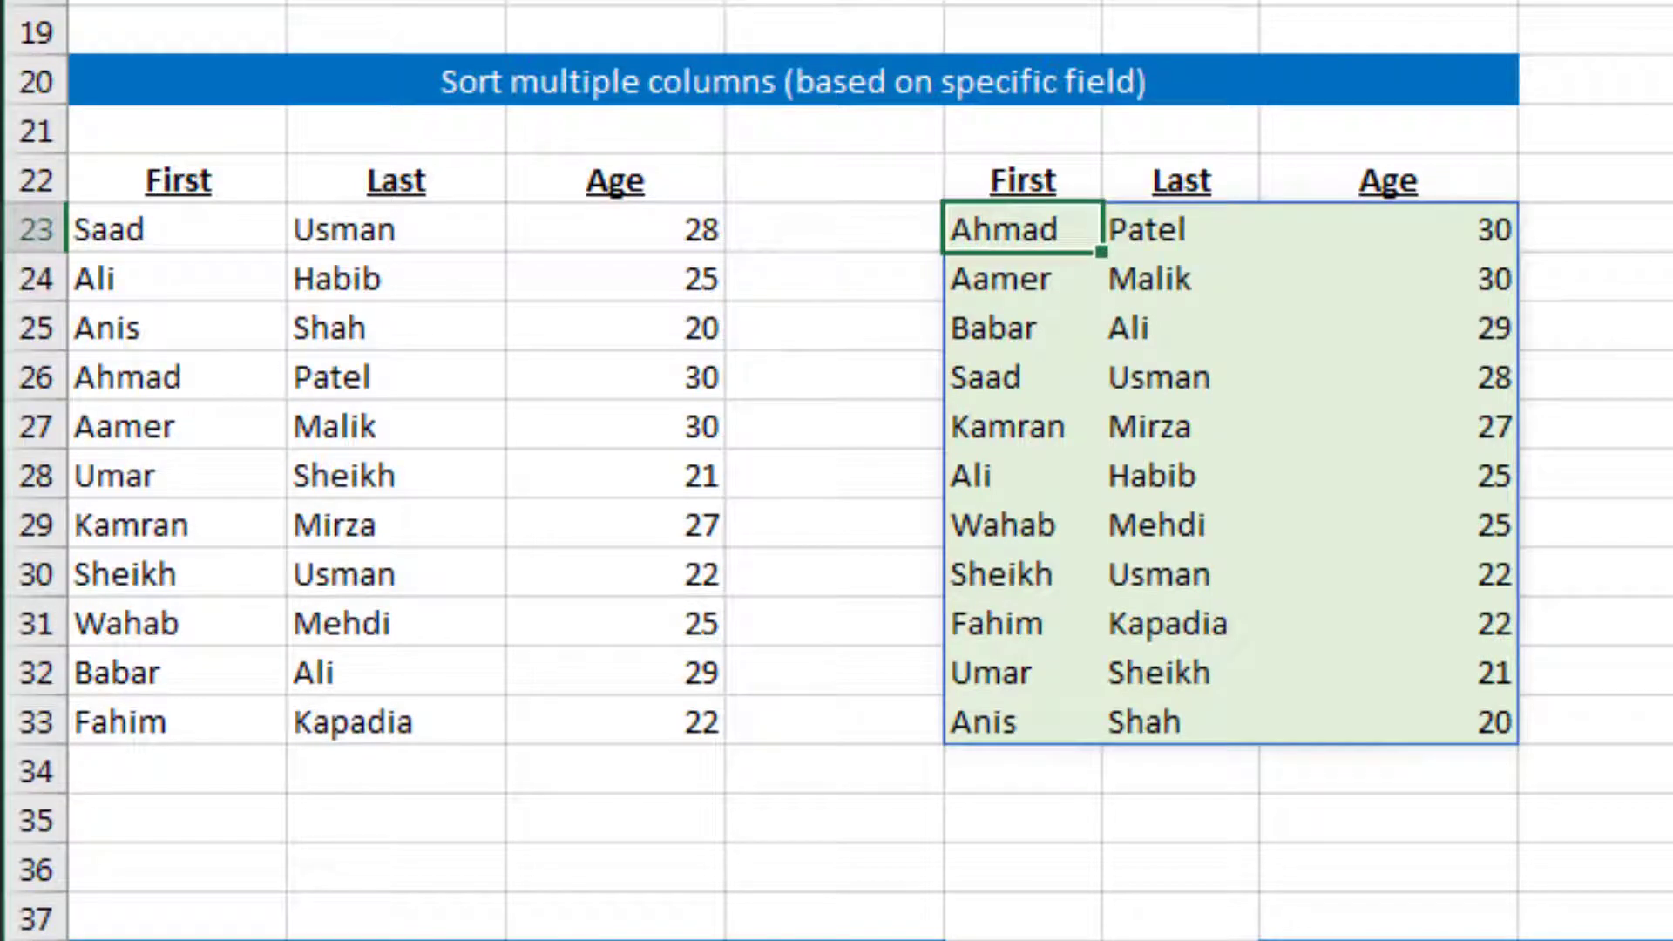
key("Right")
key("Right")
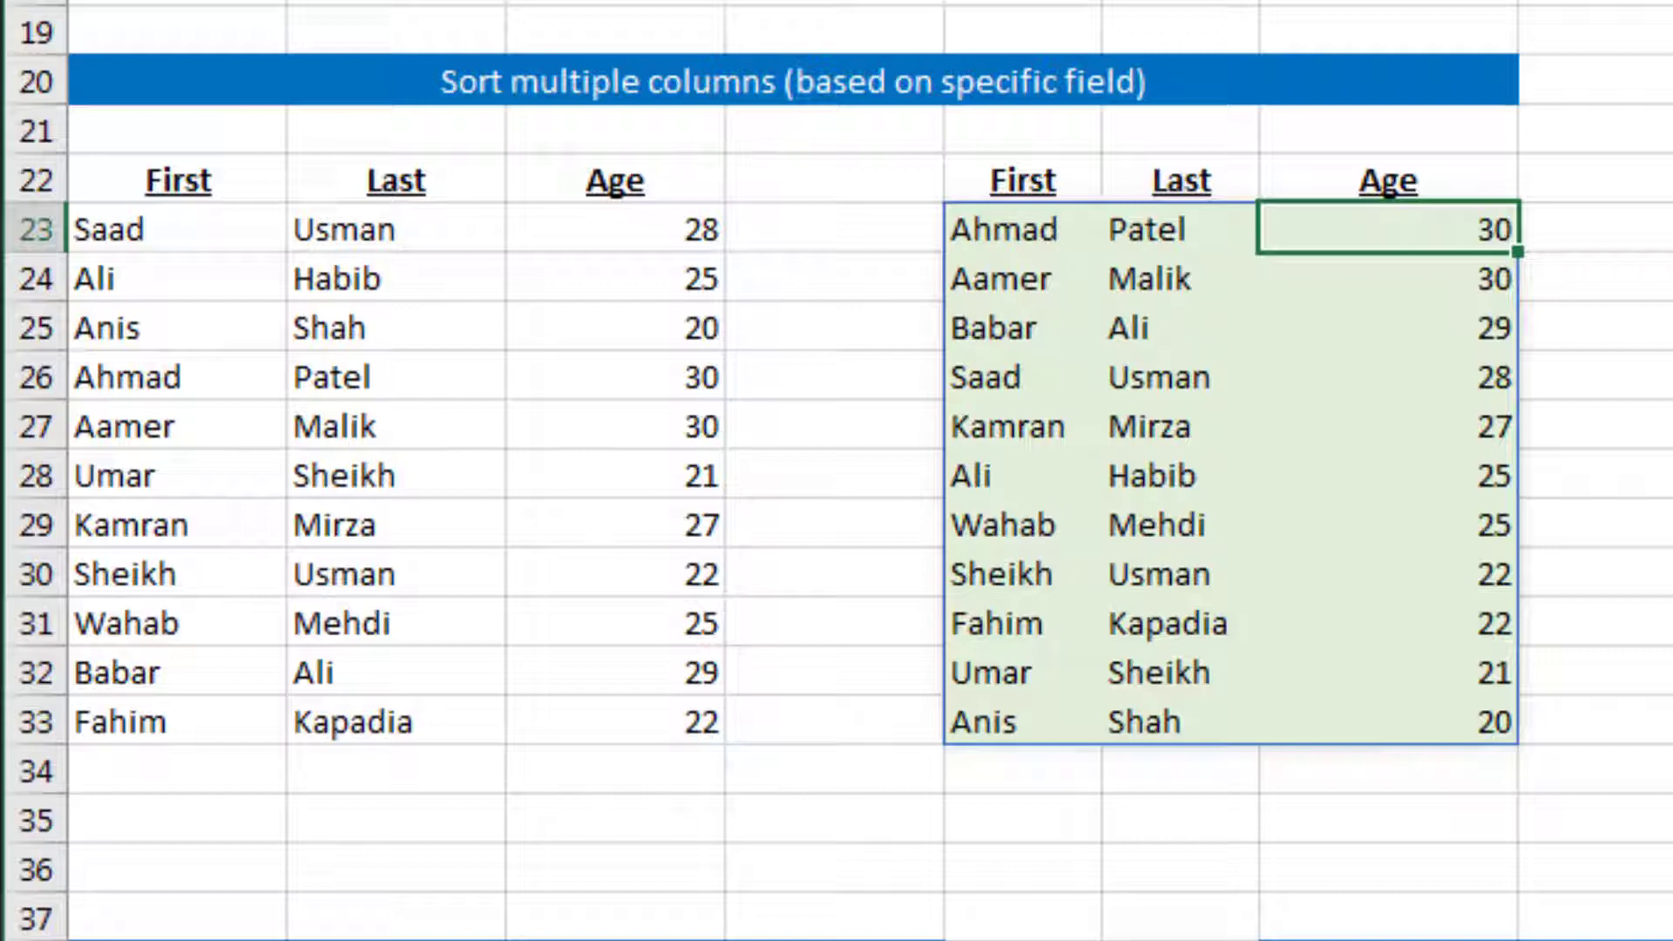
key("Down")
key("Down")
key("Down")
key("Down")
key("Down")
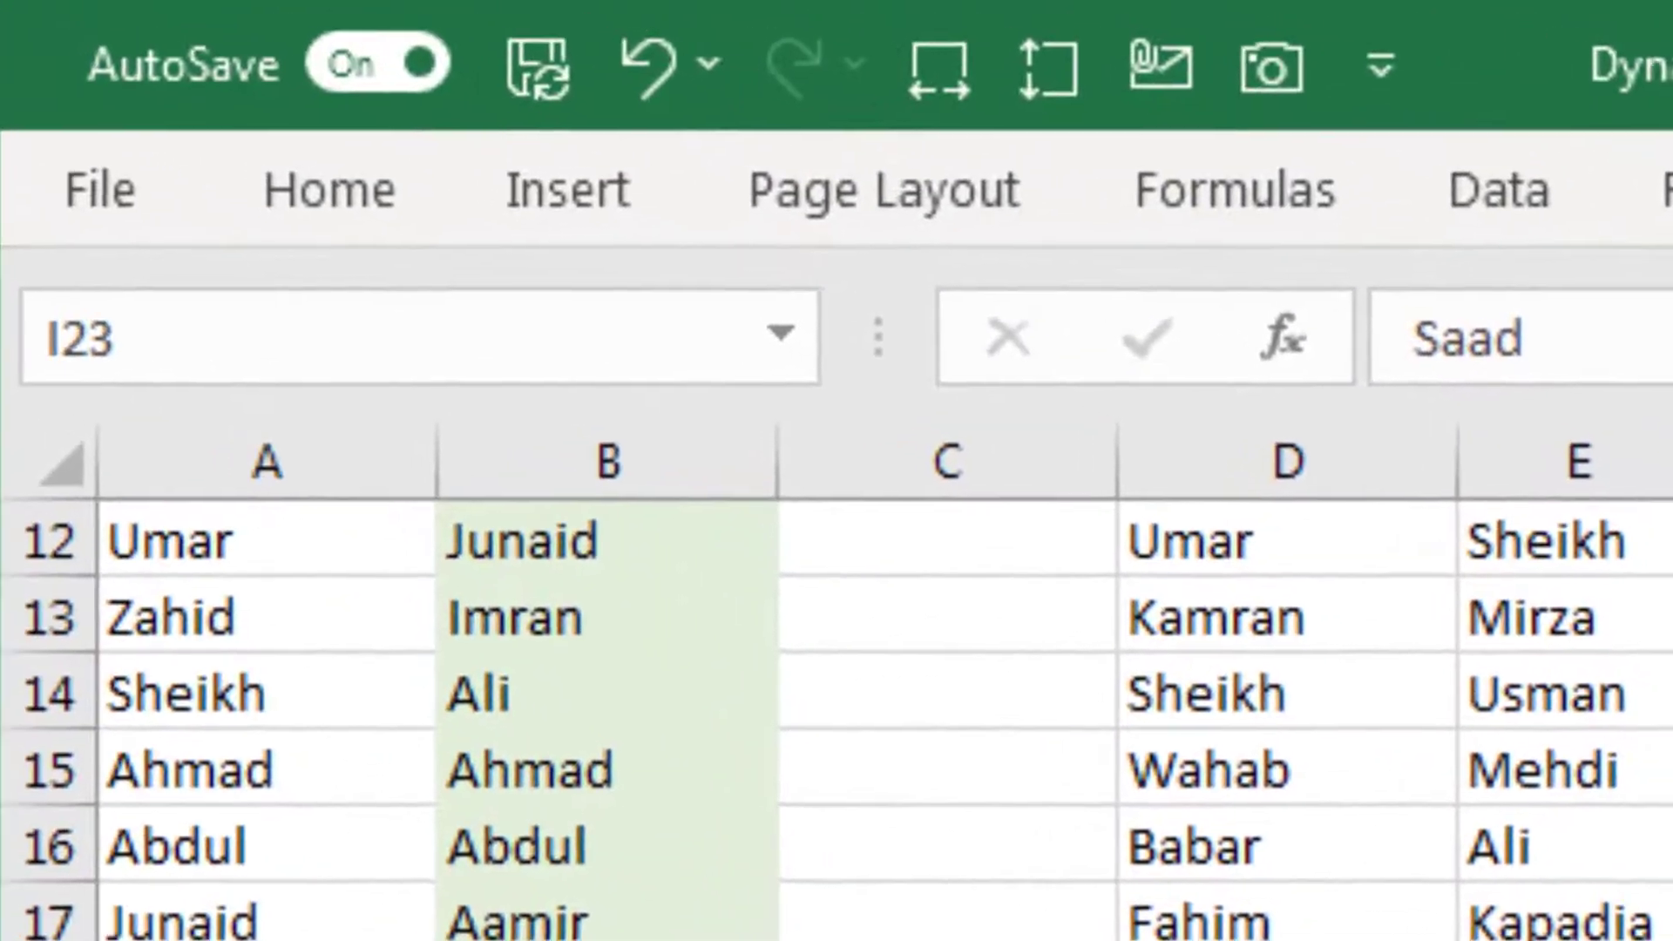
- Clear the existing SORT formula from cell M23 in the results area of the Table section
left_click(1665, 194)
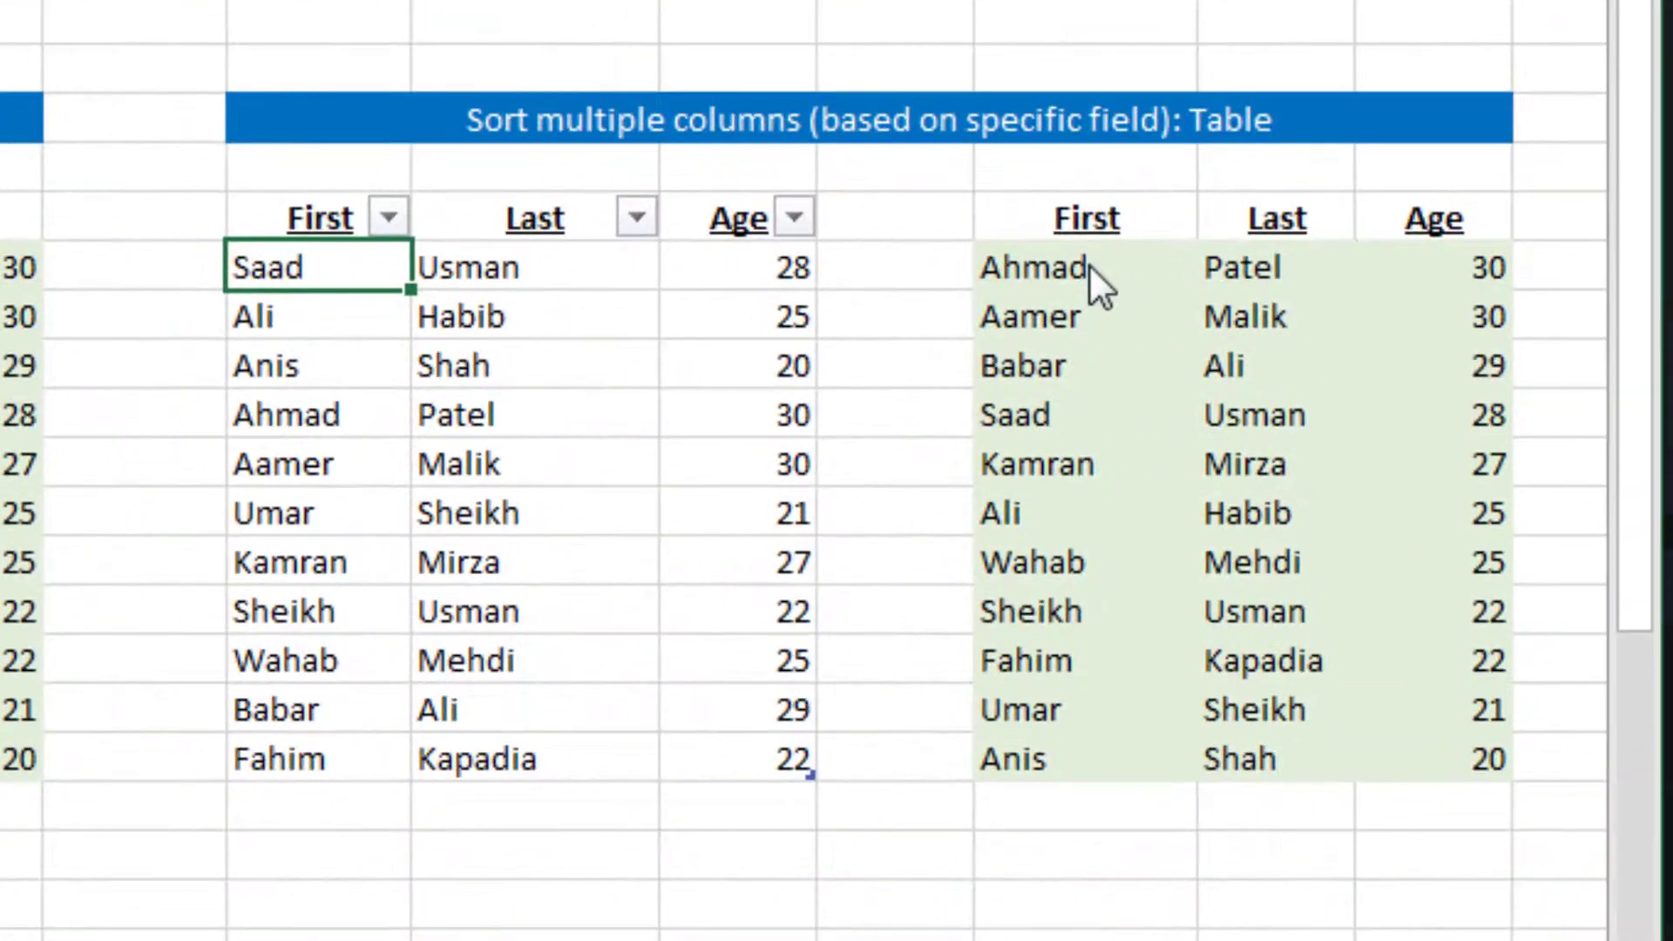
left_click(1089, 265)
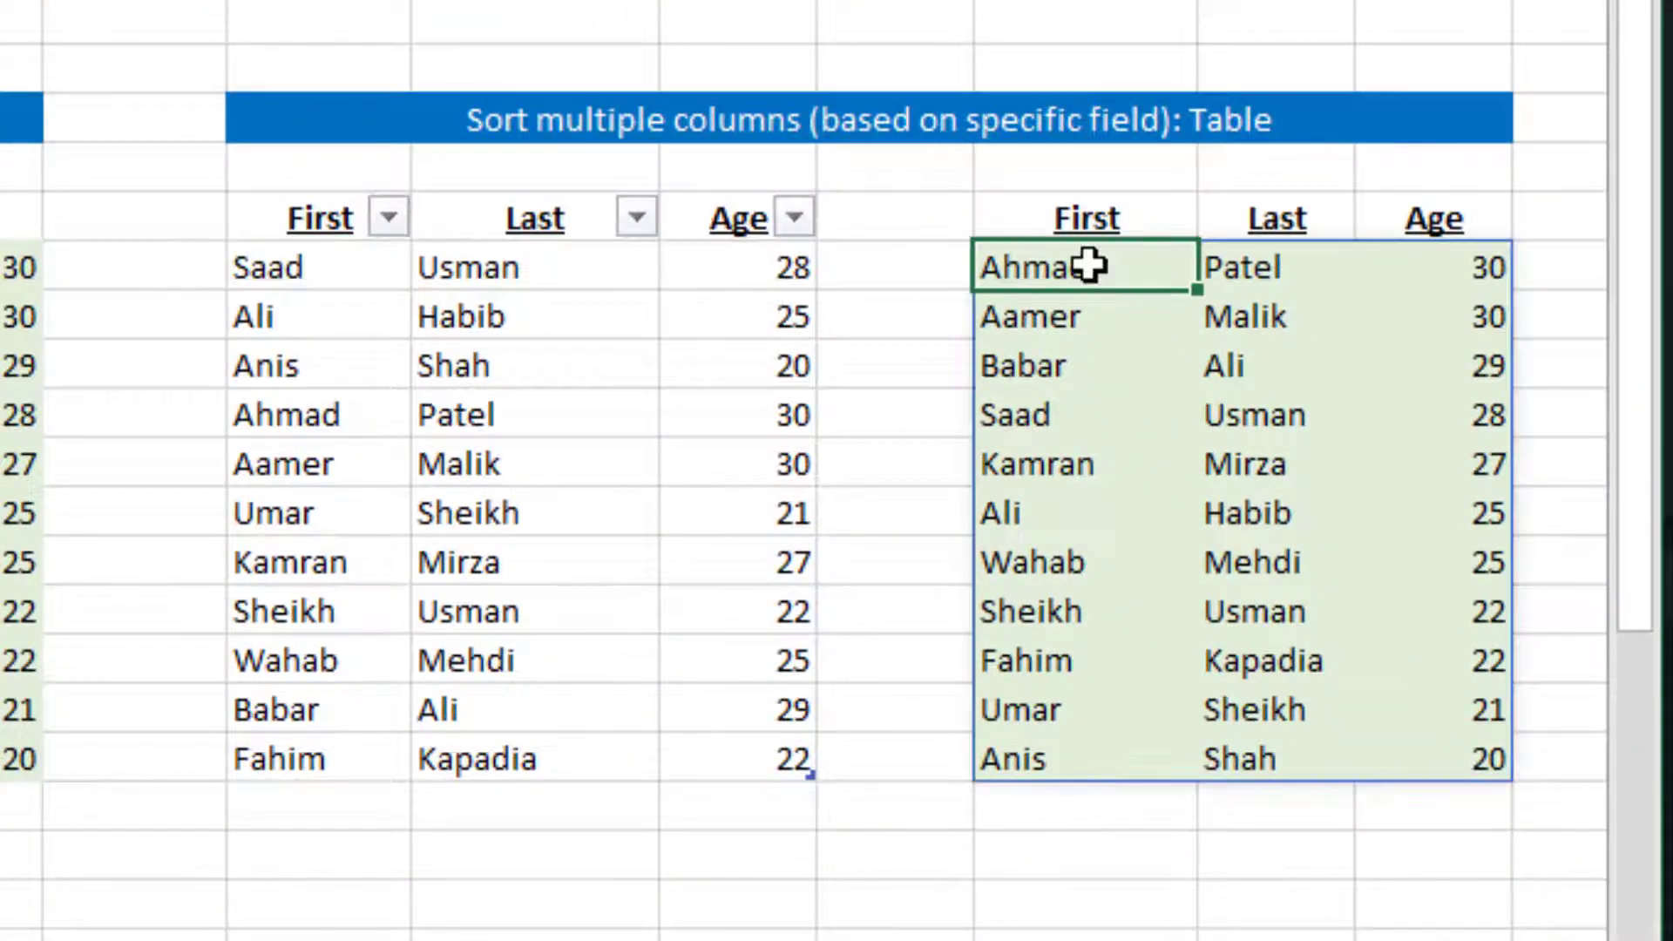
key("shift+Right")
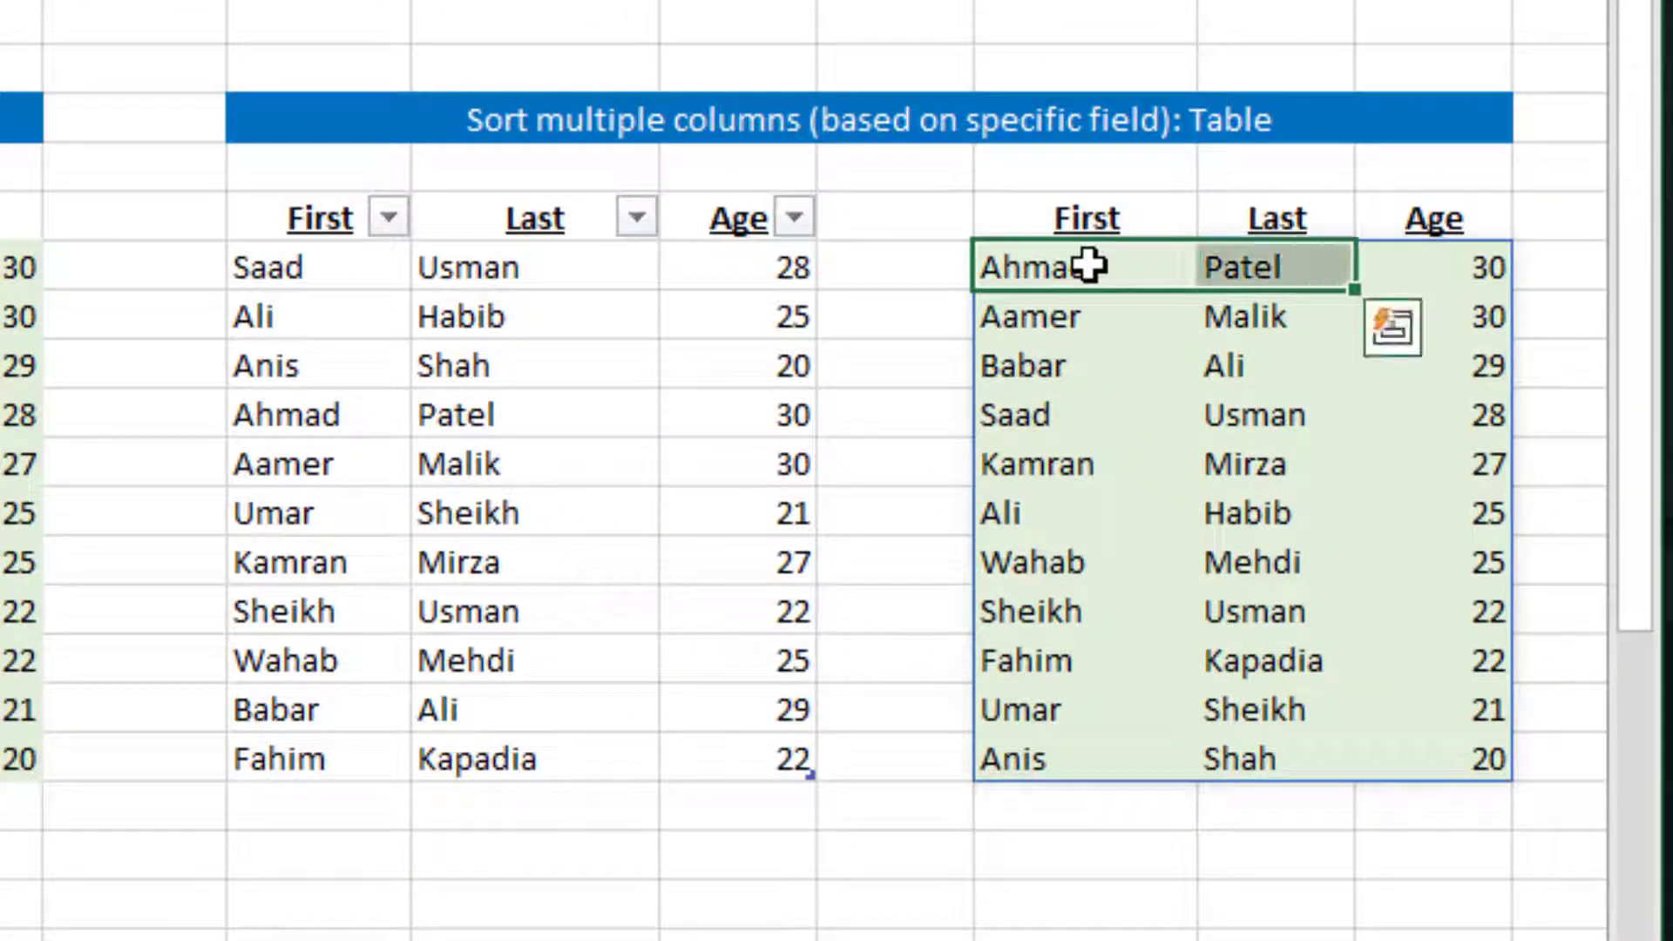
key("Left")
key("Right")
key("Delete")
key("Right")
key("Right")
key("Right")
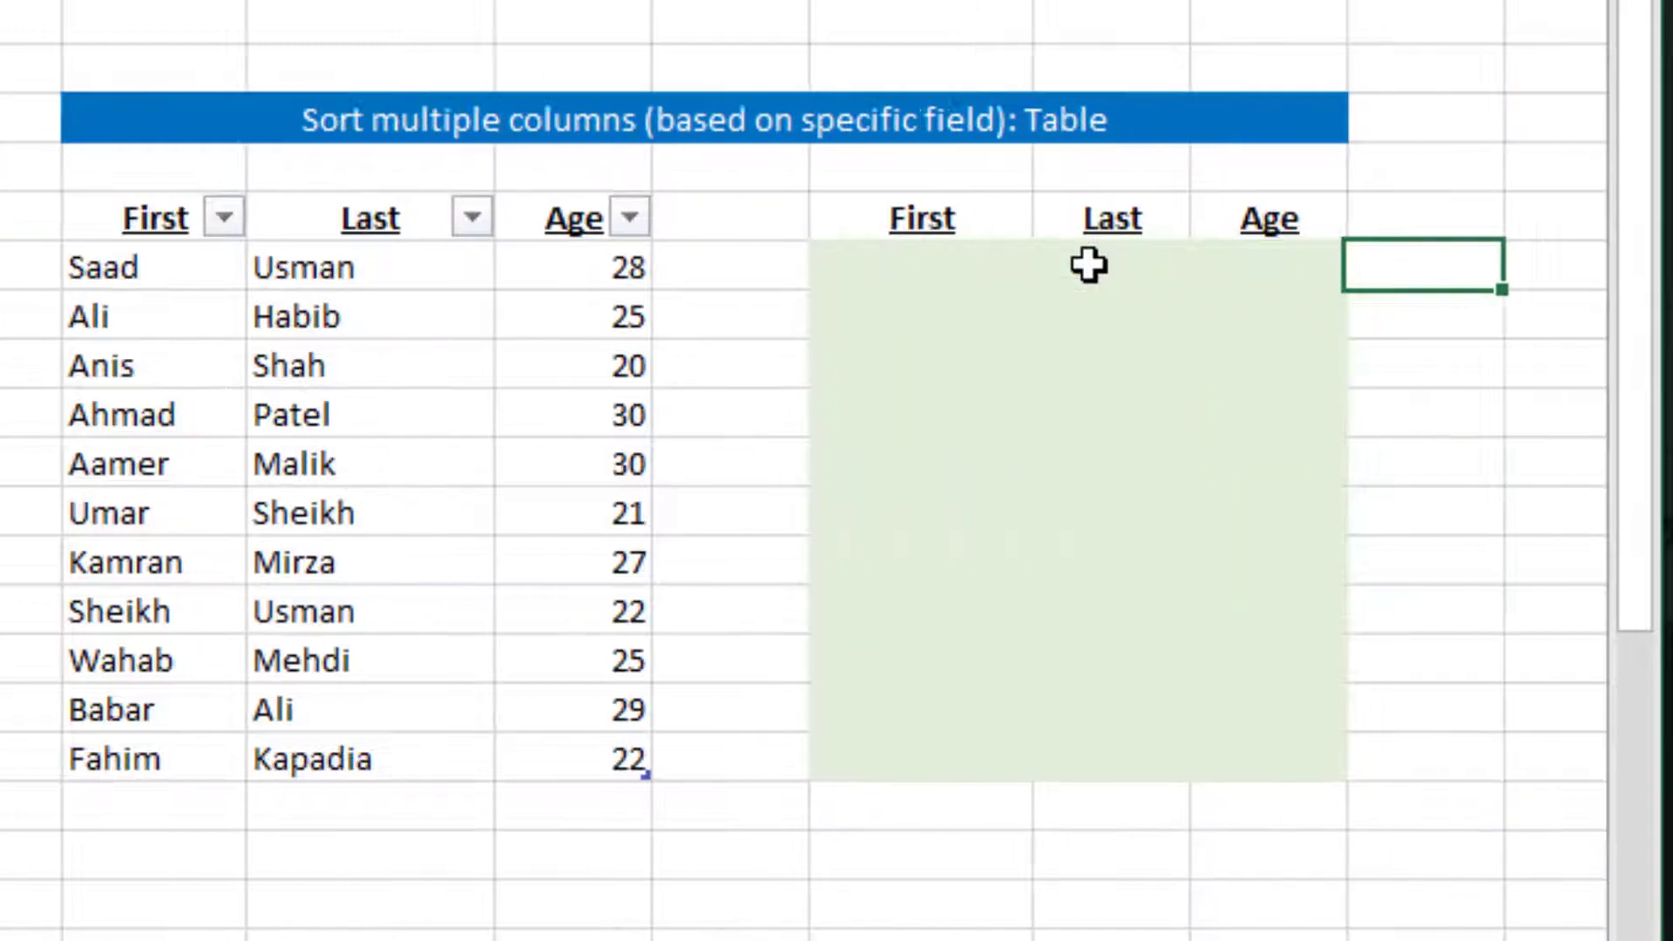
- Enter =SORT(Sort.Table,2,1) in M23 to sort the whole table by Last name in ascending order
key("Left")
key("Left")
key("Left")
type("=sor")
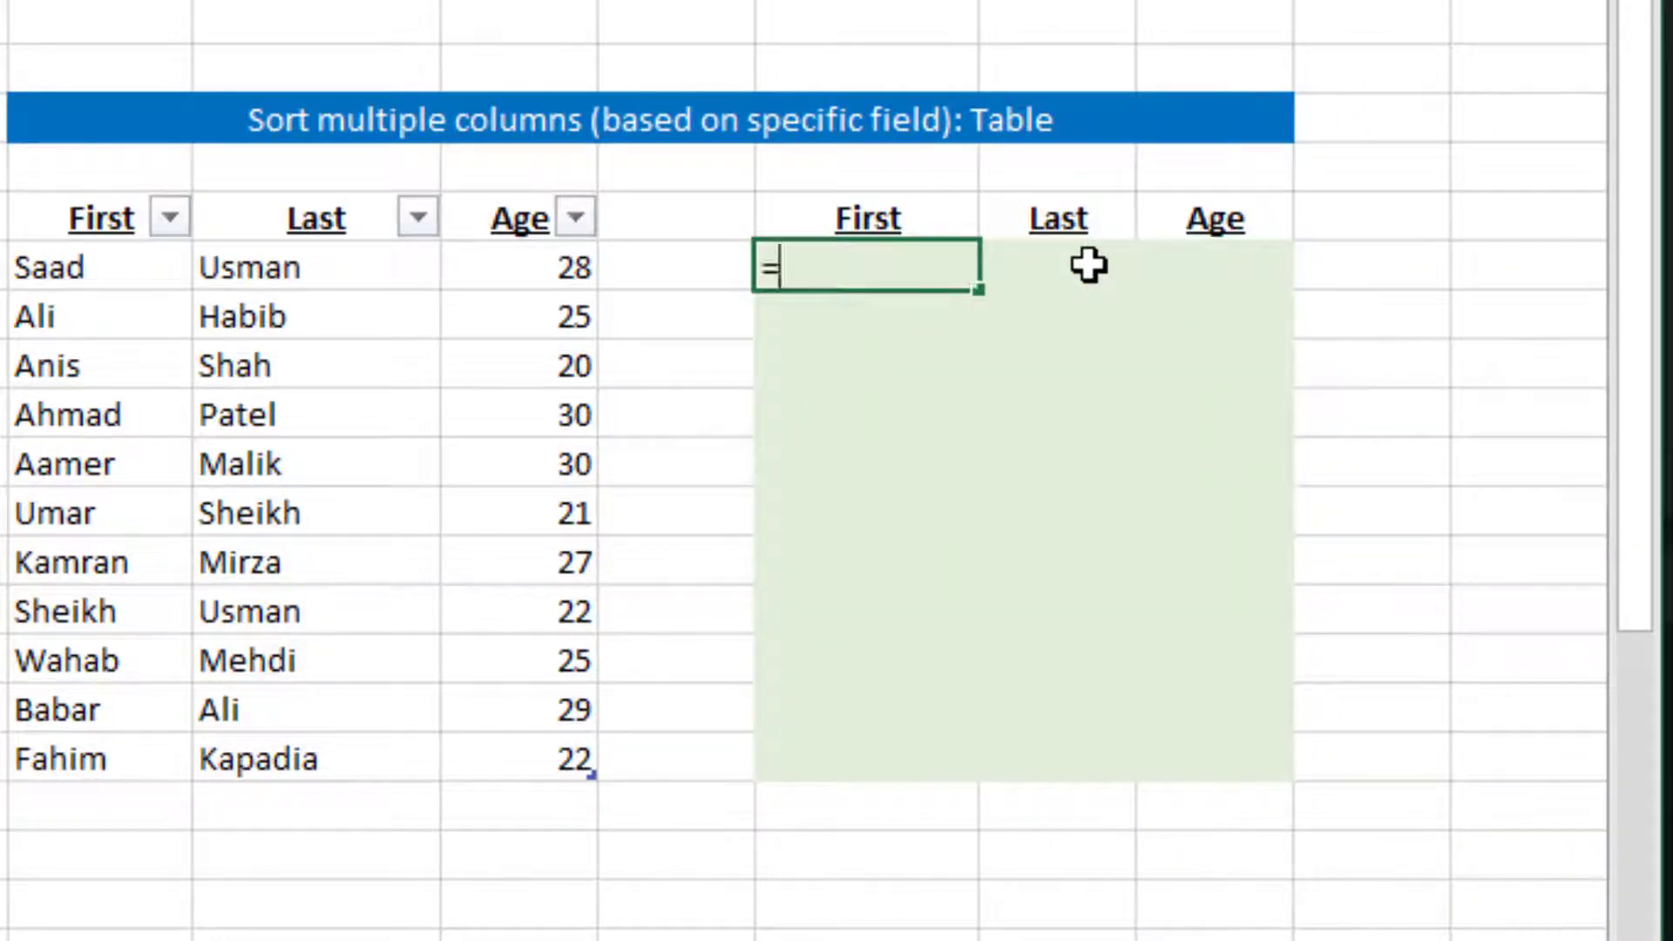
key("Tab")
key("Left")
key("Left")
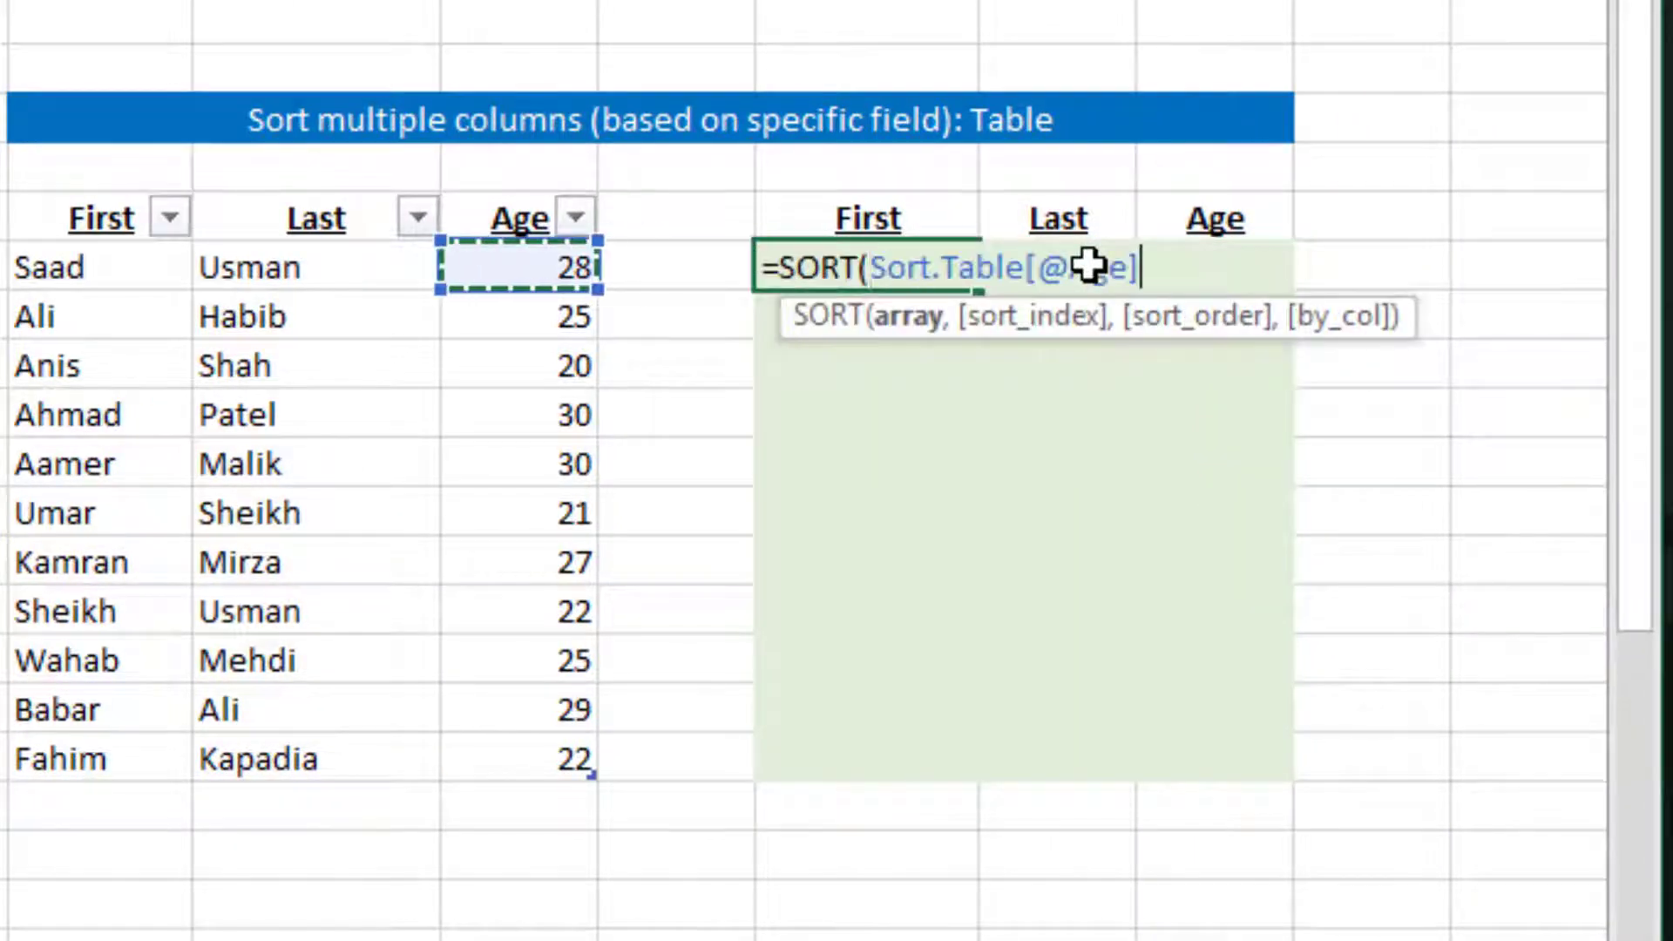
key("Left")
key("Left")
key("ctrl+shift+Right")
key("ctrl+shift+Down")
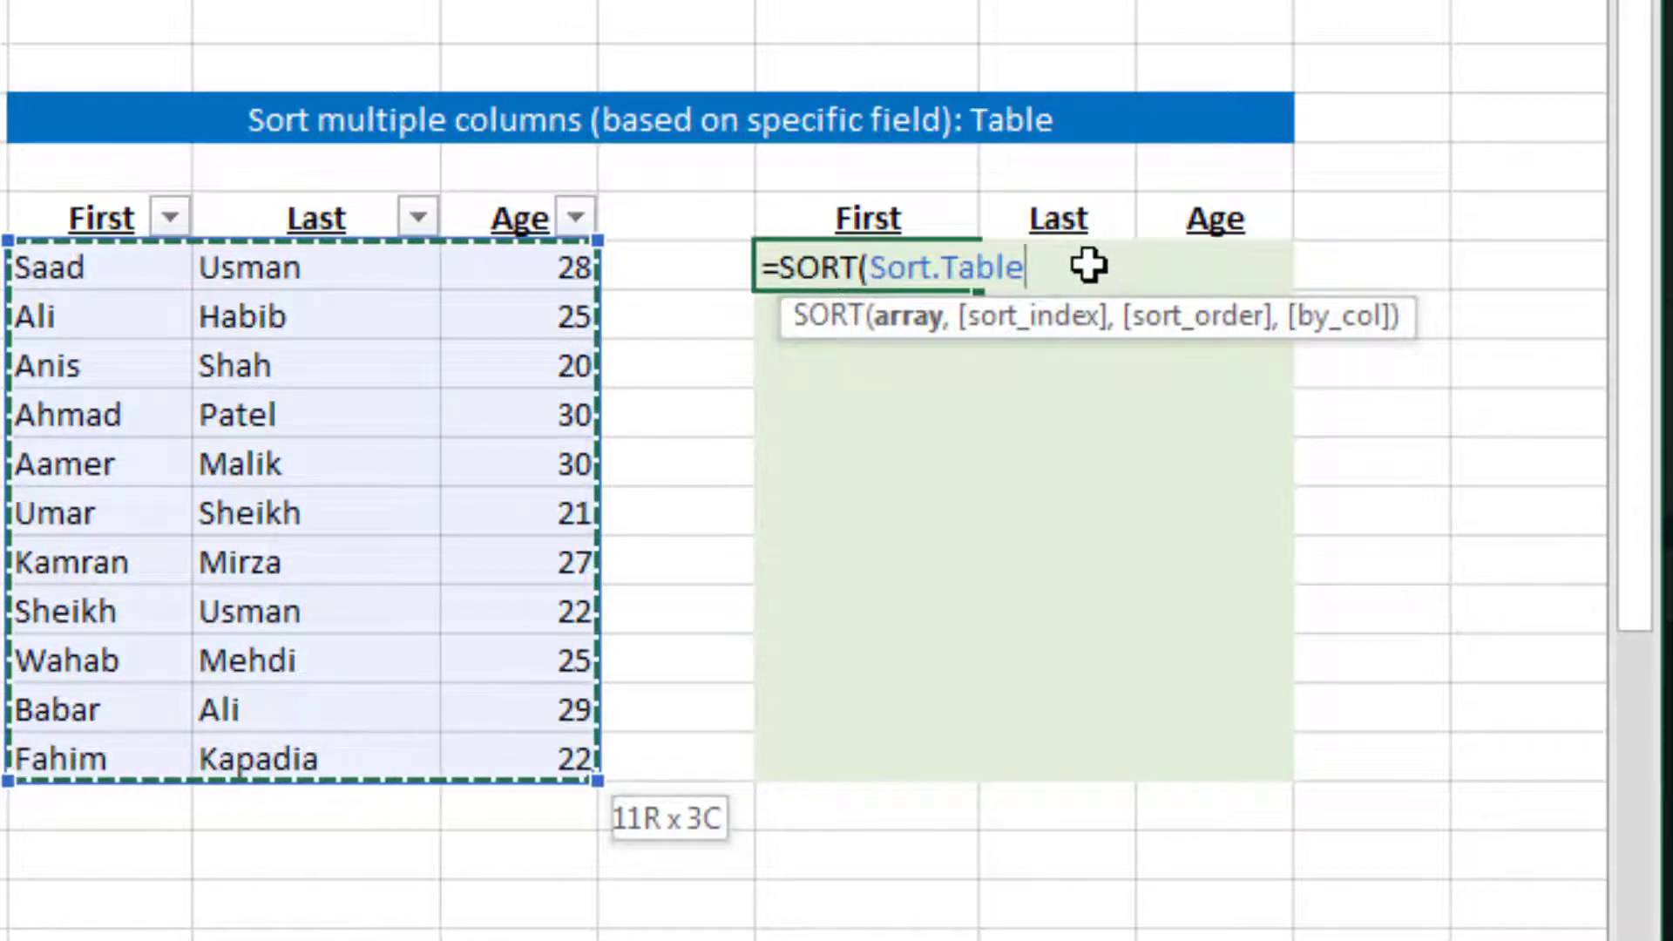
type(",")
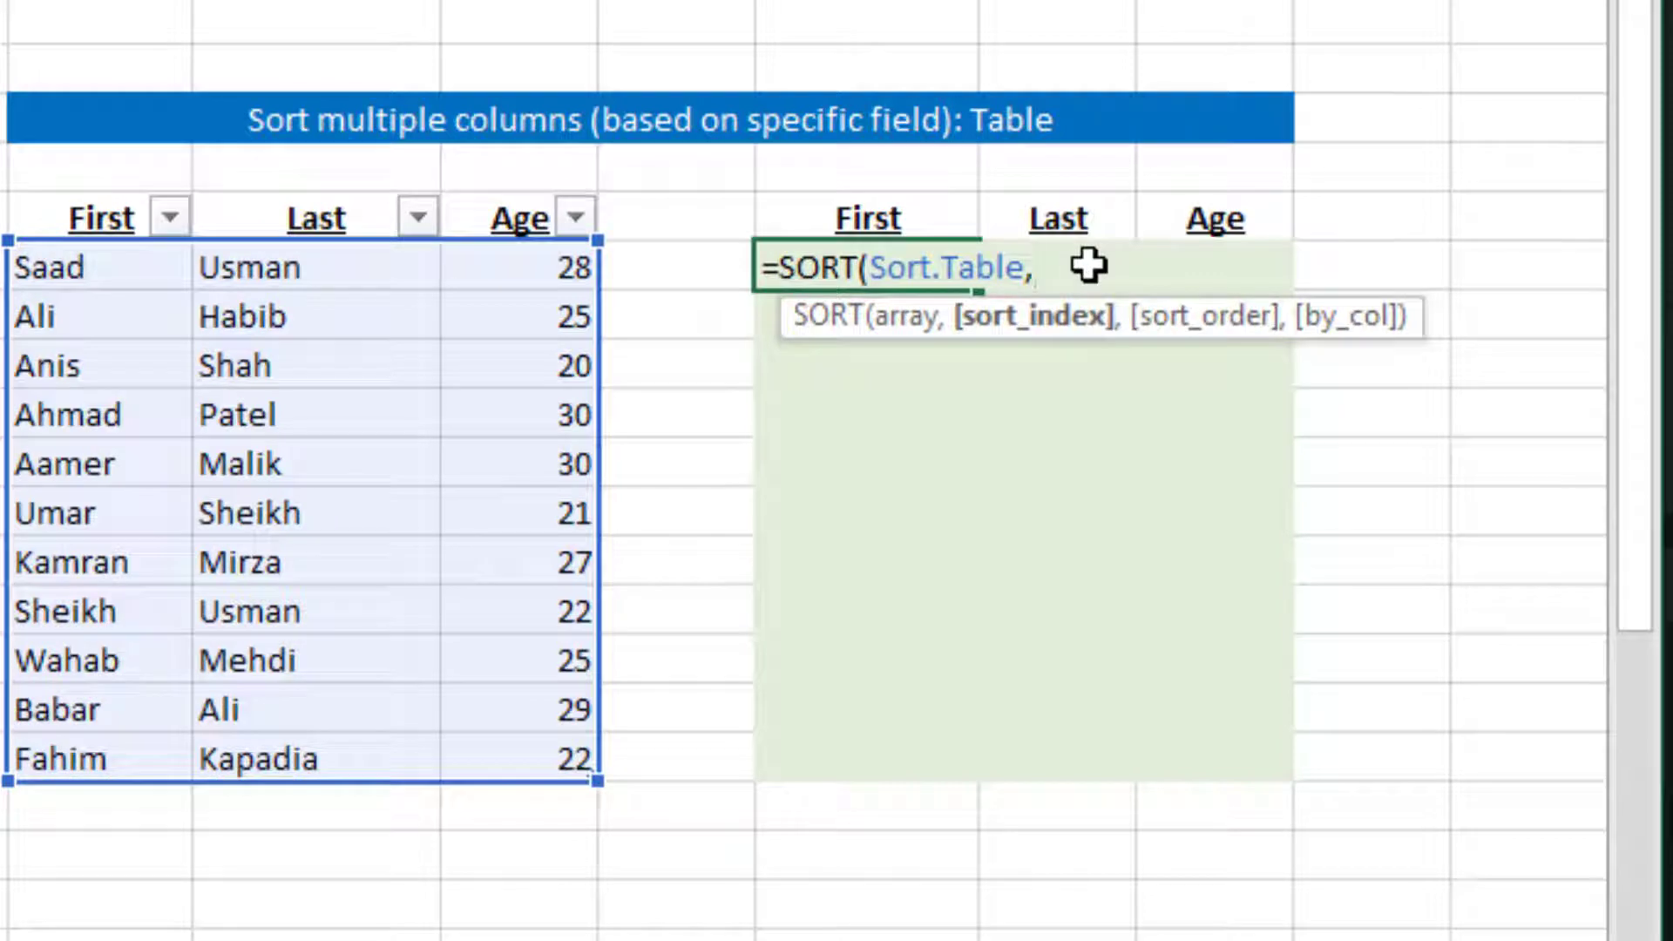
type("2,")
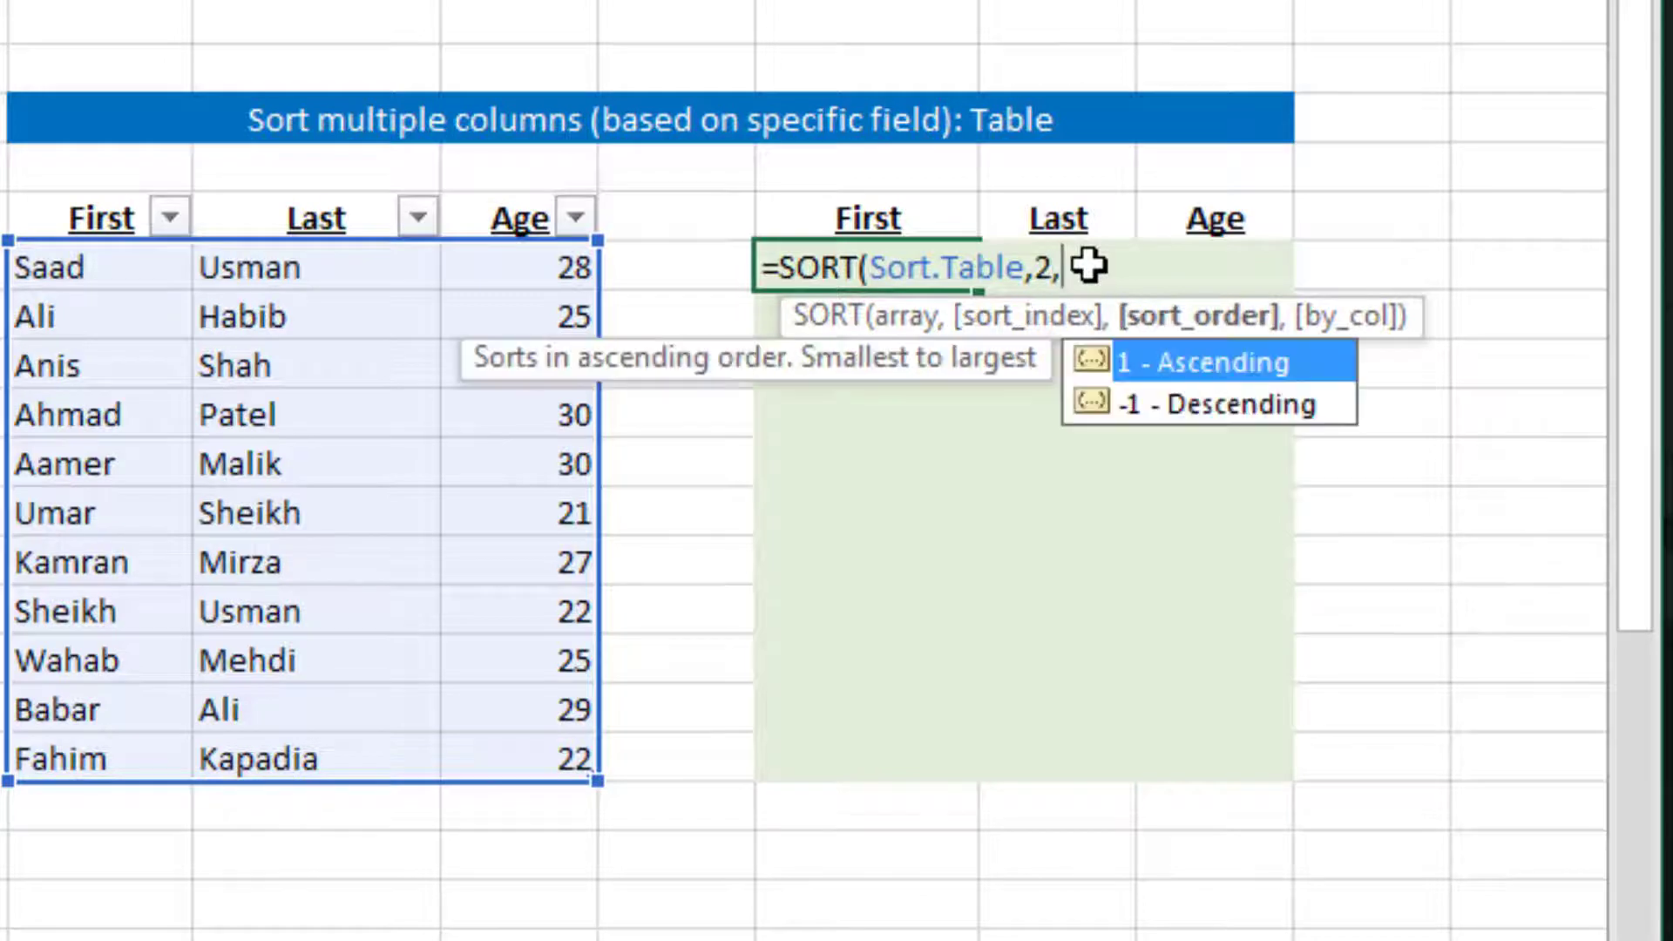
type("1")
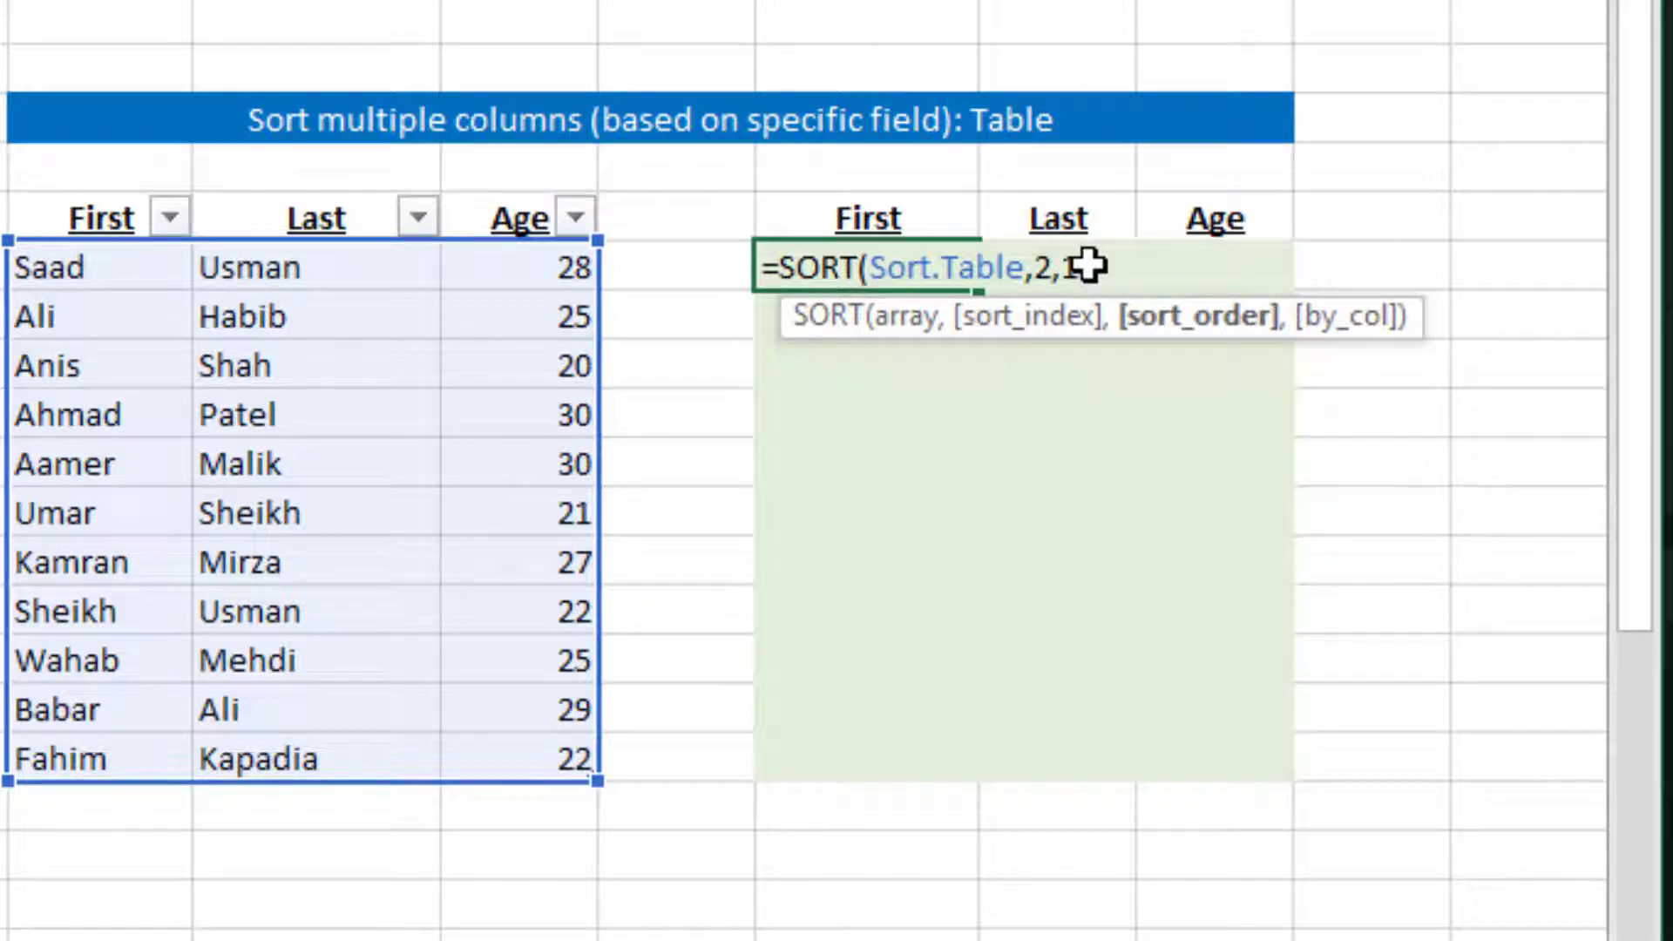
type(")")
key("Return")
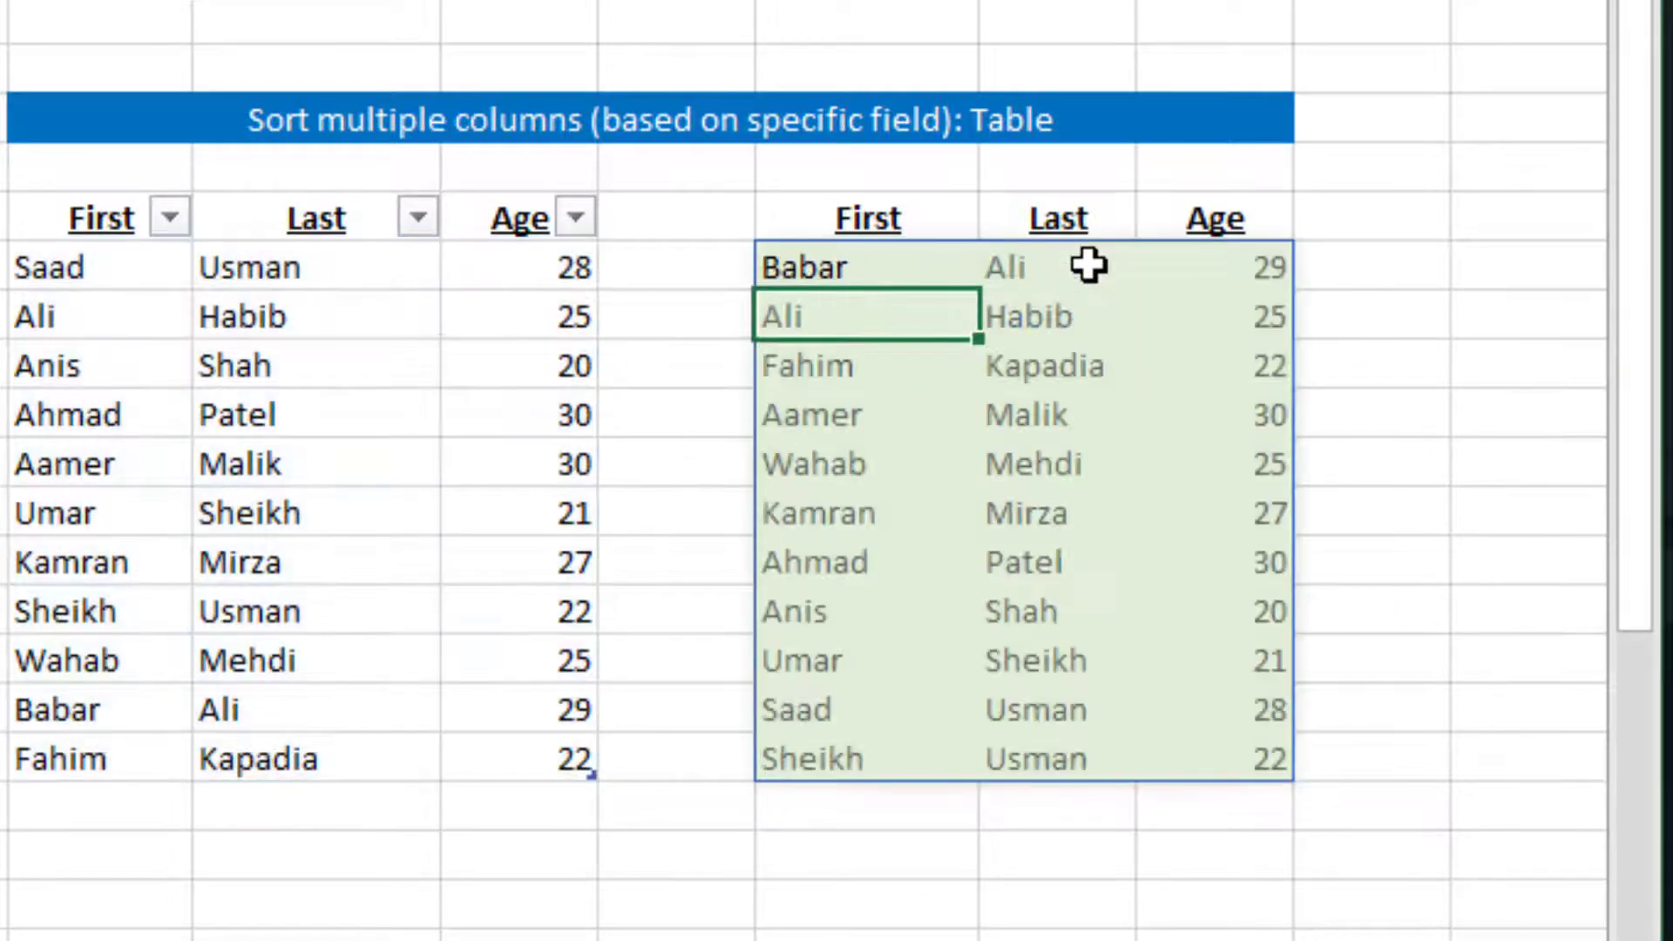
- Look through the Last column of the sorted table results in N23:N33 and the adjacent Age column
left_click(1089, 265)
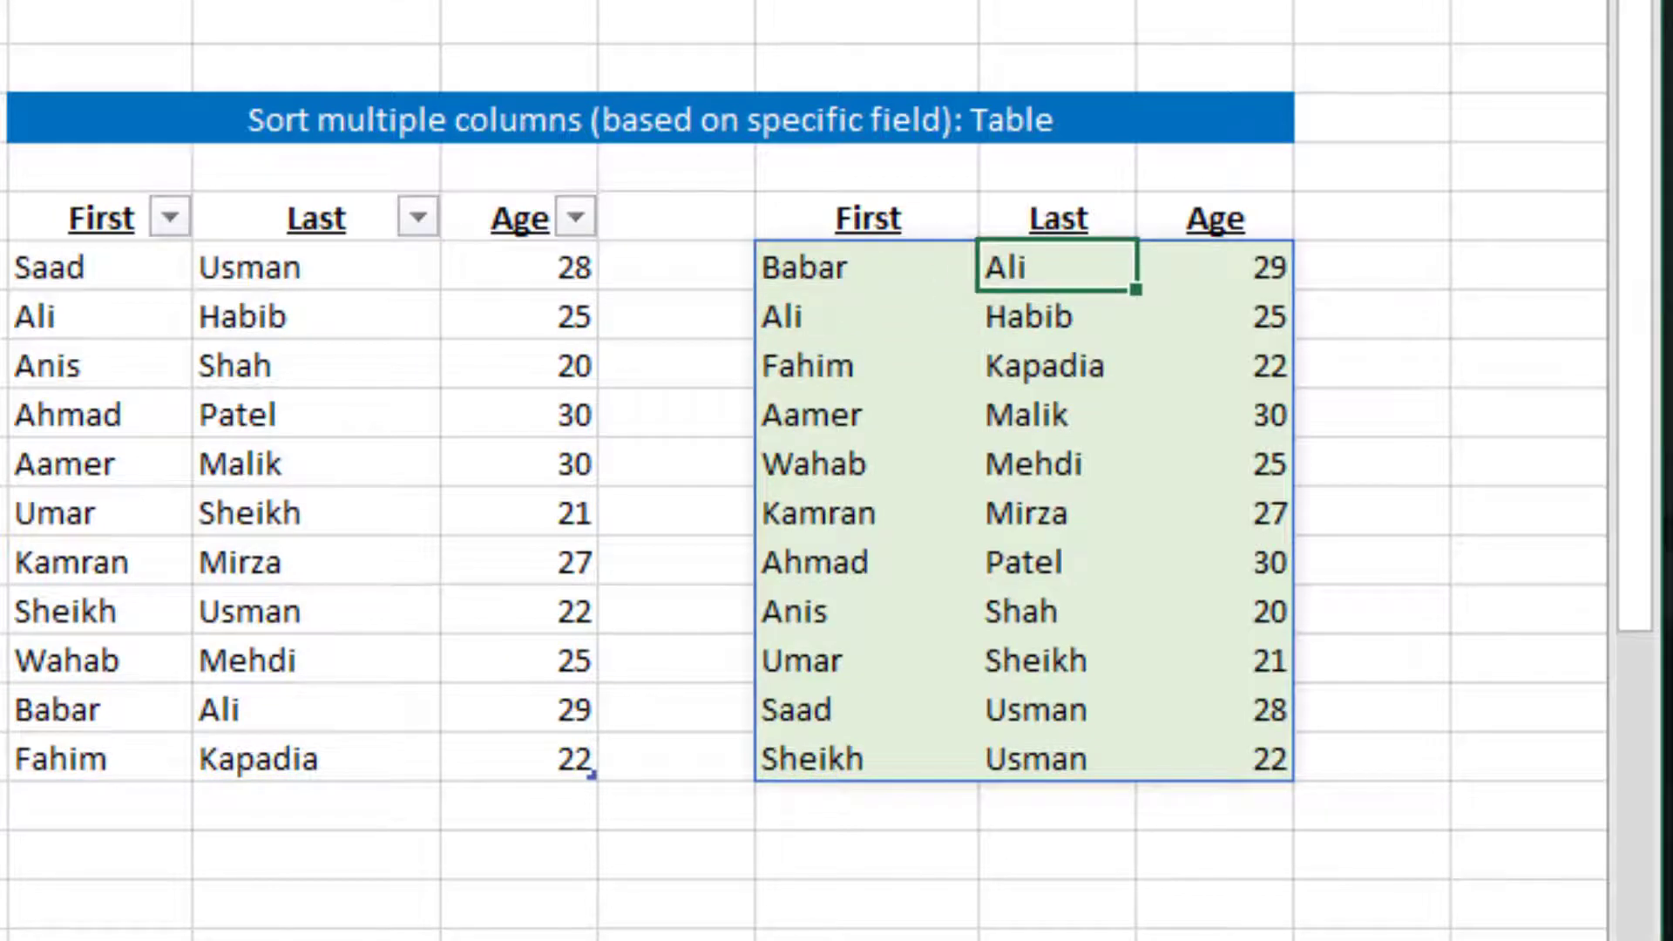
key("Down")
key("Down")
key("Down")
key("Down")
key("Down")
key("Down")
key("Down")
key("Down")
key("Down")
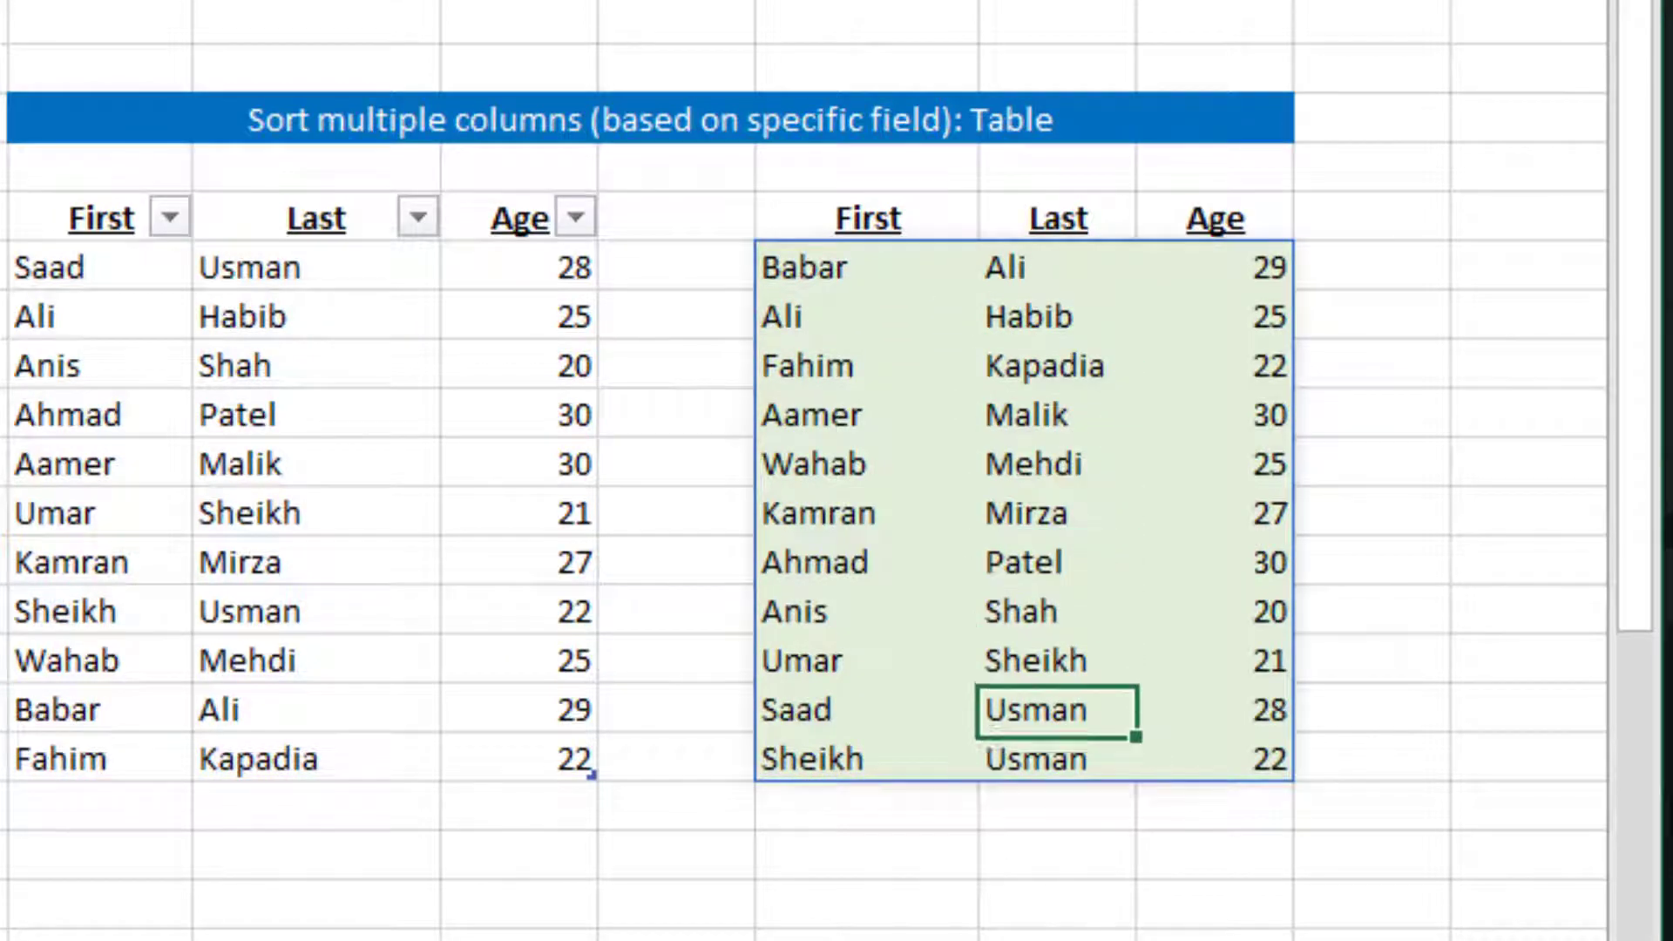
key("Up")
key("Up")
key("Up")
key("Up")
key("Up")
key("Up")
key("Up")
key("Up")
key("Up")
key("Right")
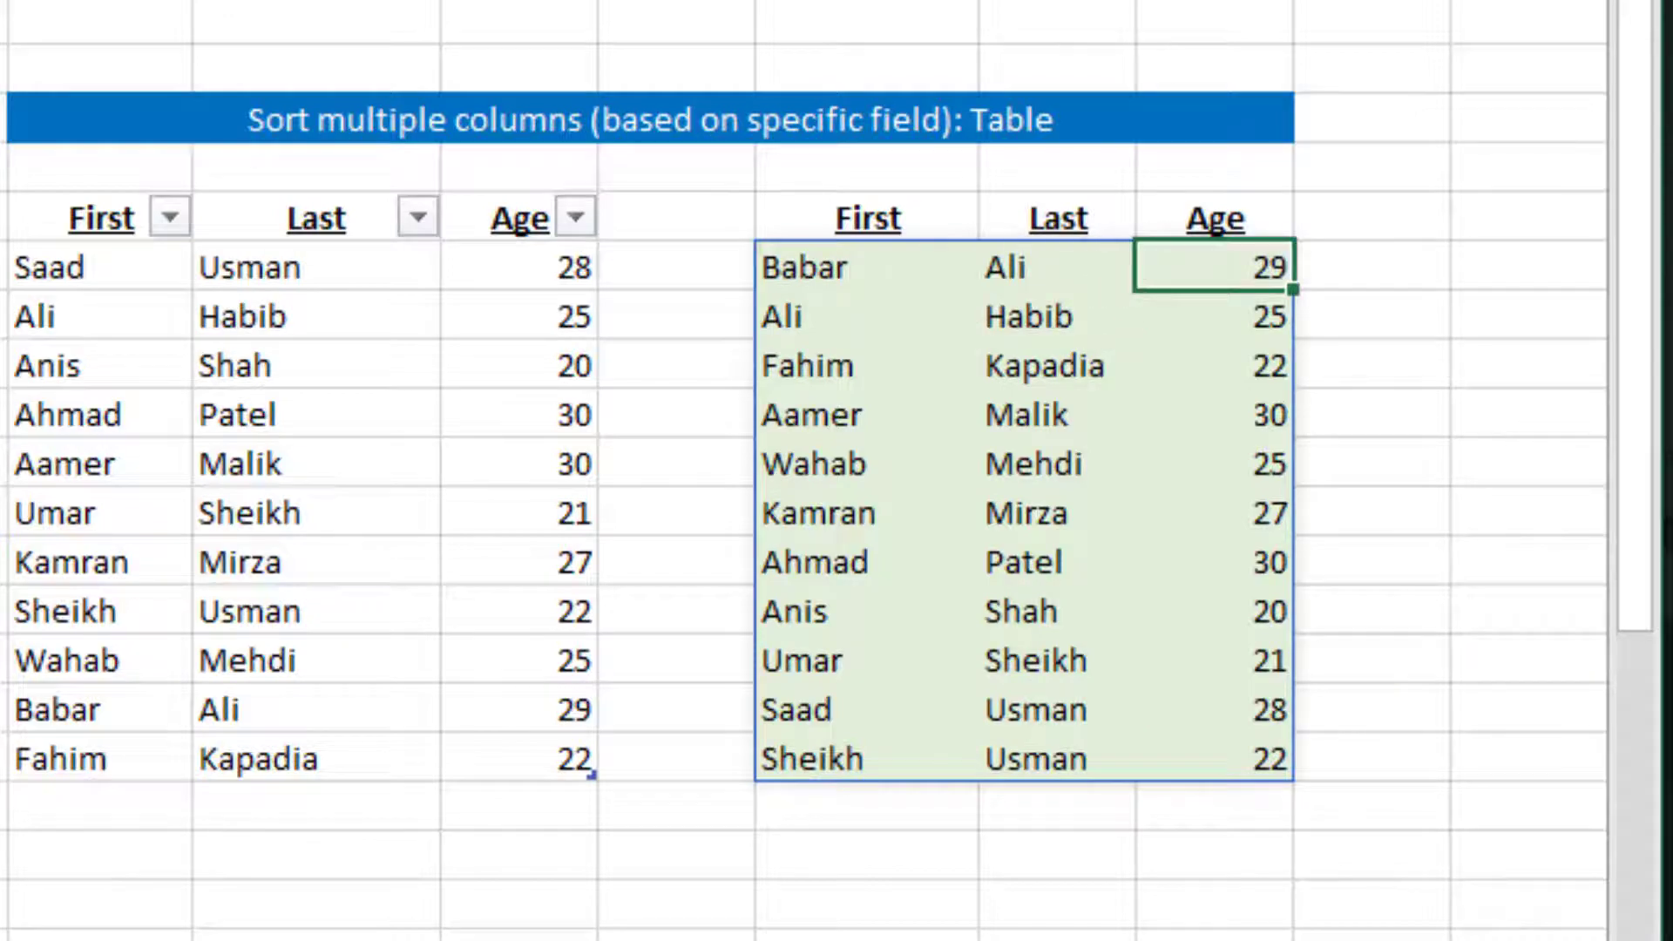
- Go to the Sort by column section in rows 38 to 50 and look over its source and result ranges
key("Left")
key("Left")
key("Left")
key("Left")
key("Left")
key("Left")
key("Left")
key("Left")
key("Left")
key("Left")
key("Left")
key("Left")
key("Left")
key("Left")
key("Down")
key("Down")
key("Down")
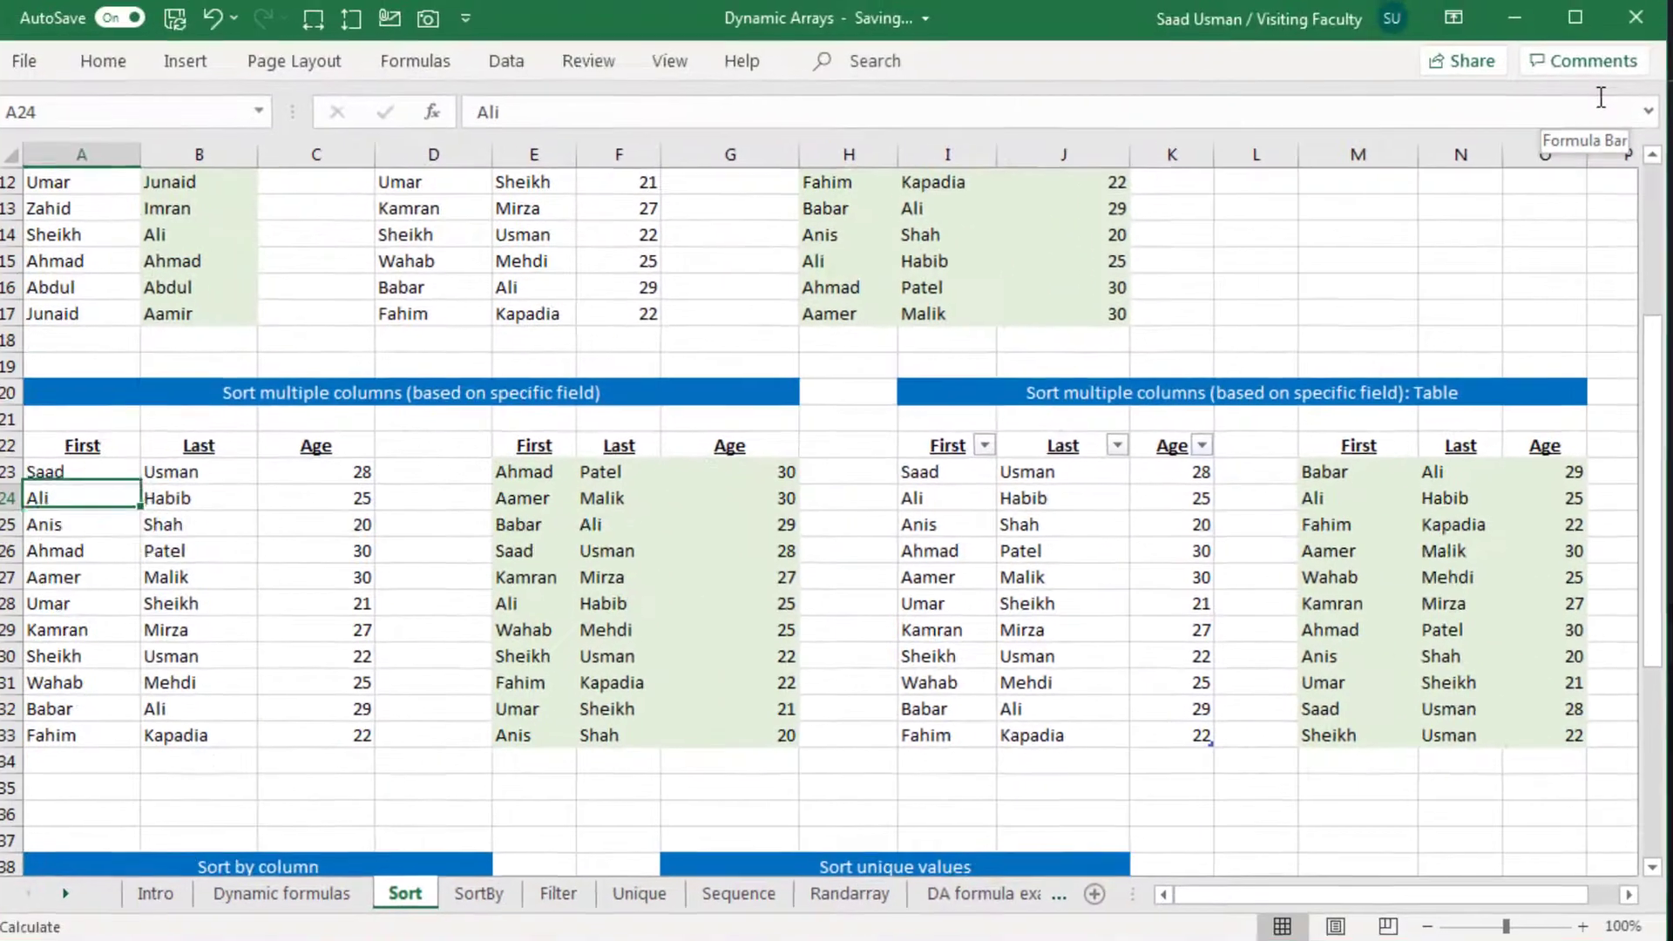
key("Down")
key("Down")
key("Down")
key("Down")
key("Down")
key("Down")
key("Down")
key("Down")
key("Down")
key("Down")
key("Down")
key("Down")
key("Down")
key("Down")
key("Down")
key("Down")
key("Down")
key("Down")
key("Down")
key("Down")
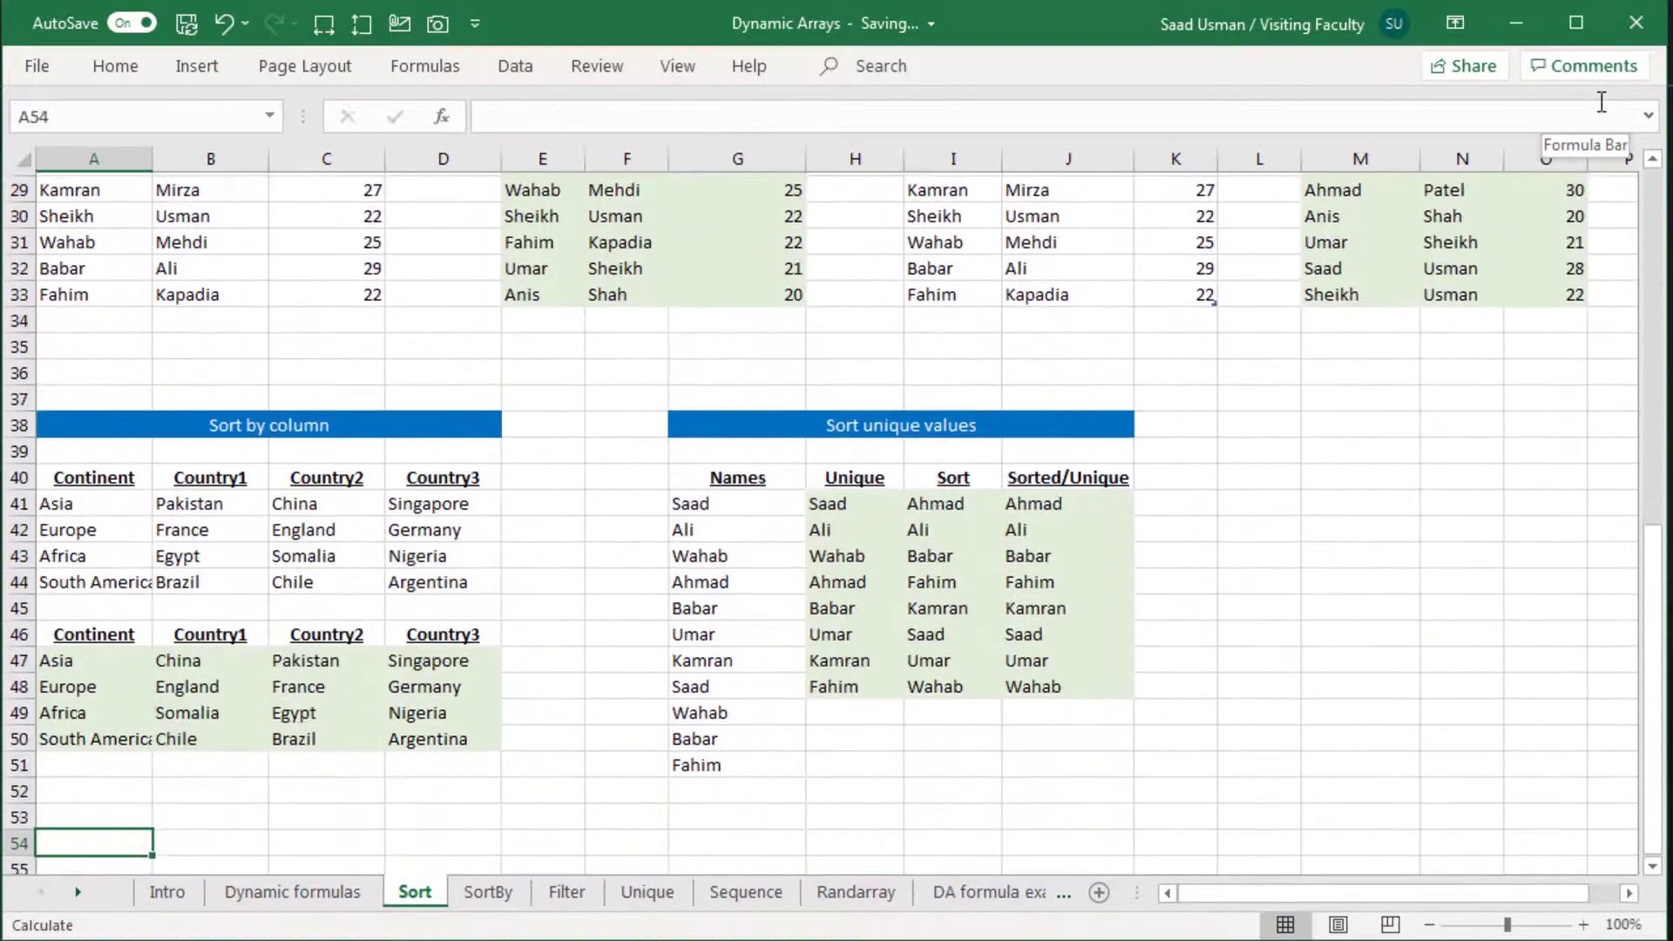
key("Up")
key("Up")
key("Up")
key("Up")
key("Up")
key("Up")
key("Up")
key("Up")
key("Up")
key("Up")
key("Up")
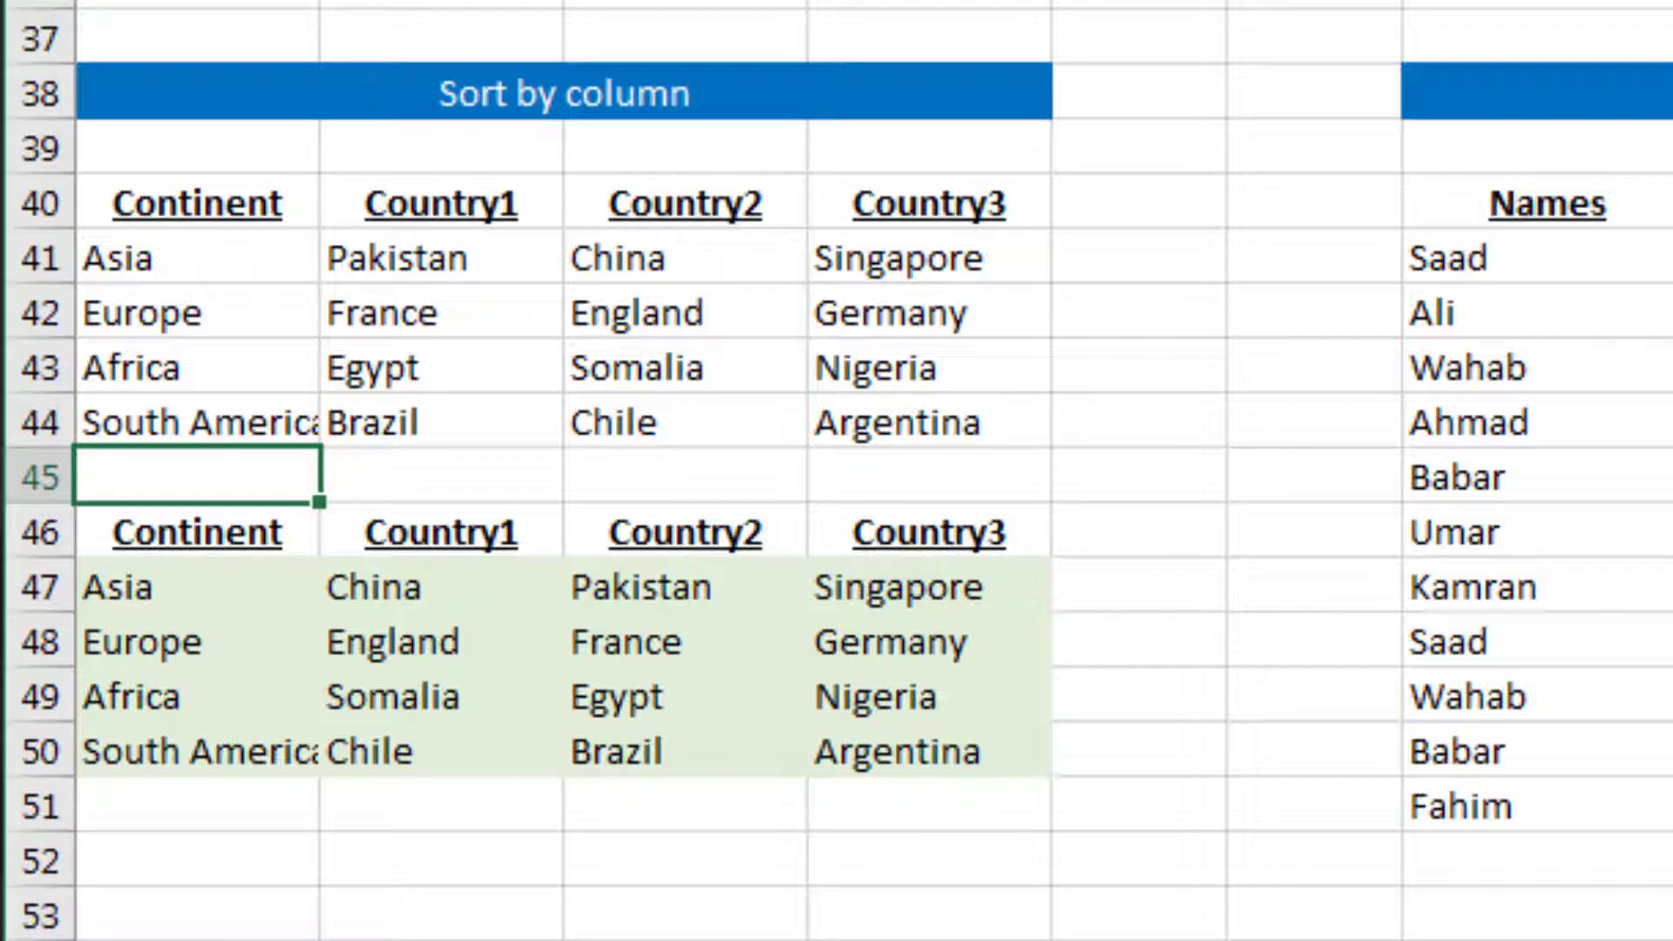
- Look through the continents and their countries in the source range A41:D44
key("Up")
key("Up")
key("Up")
key("Up")
key("Right")
key("Right")
key("Right")
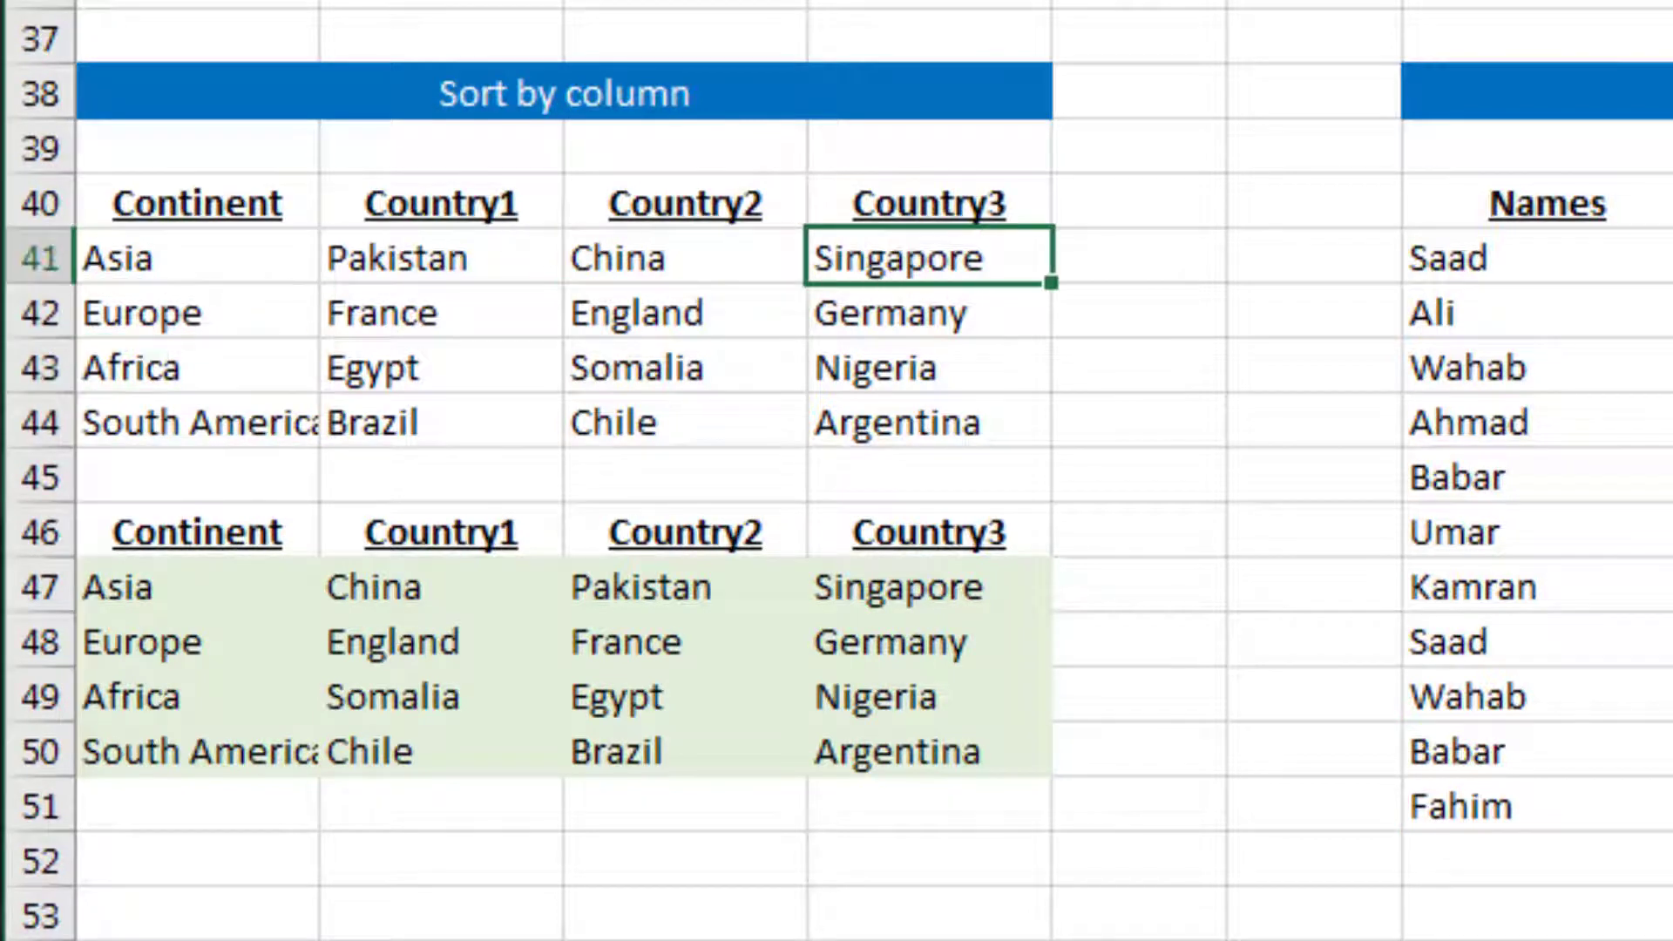
key("Left")
key("Left")
key("Left")
key("Down")
key("Right")
key("Right")
key("Right")
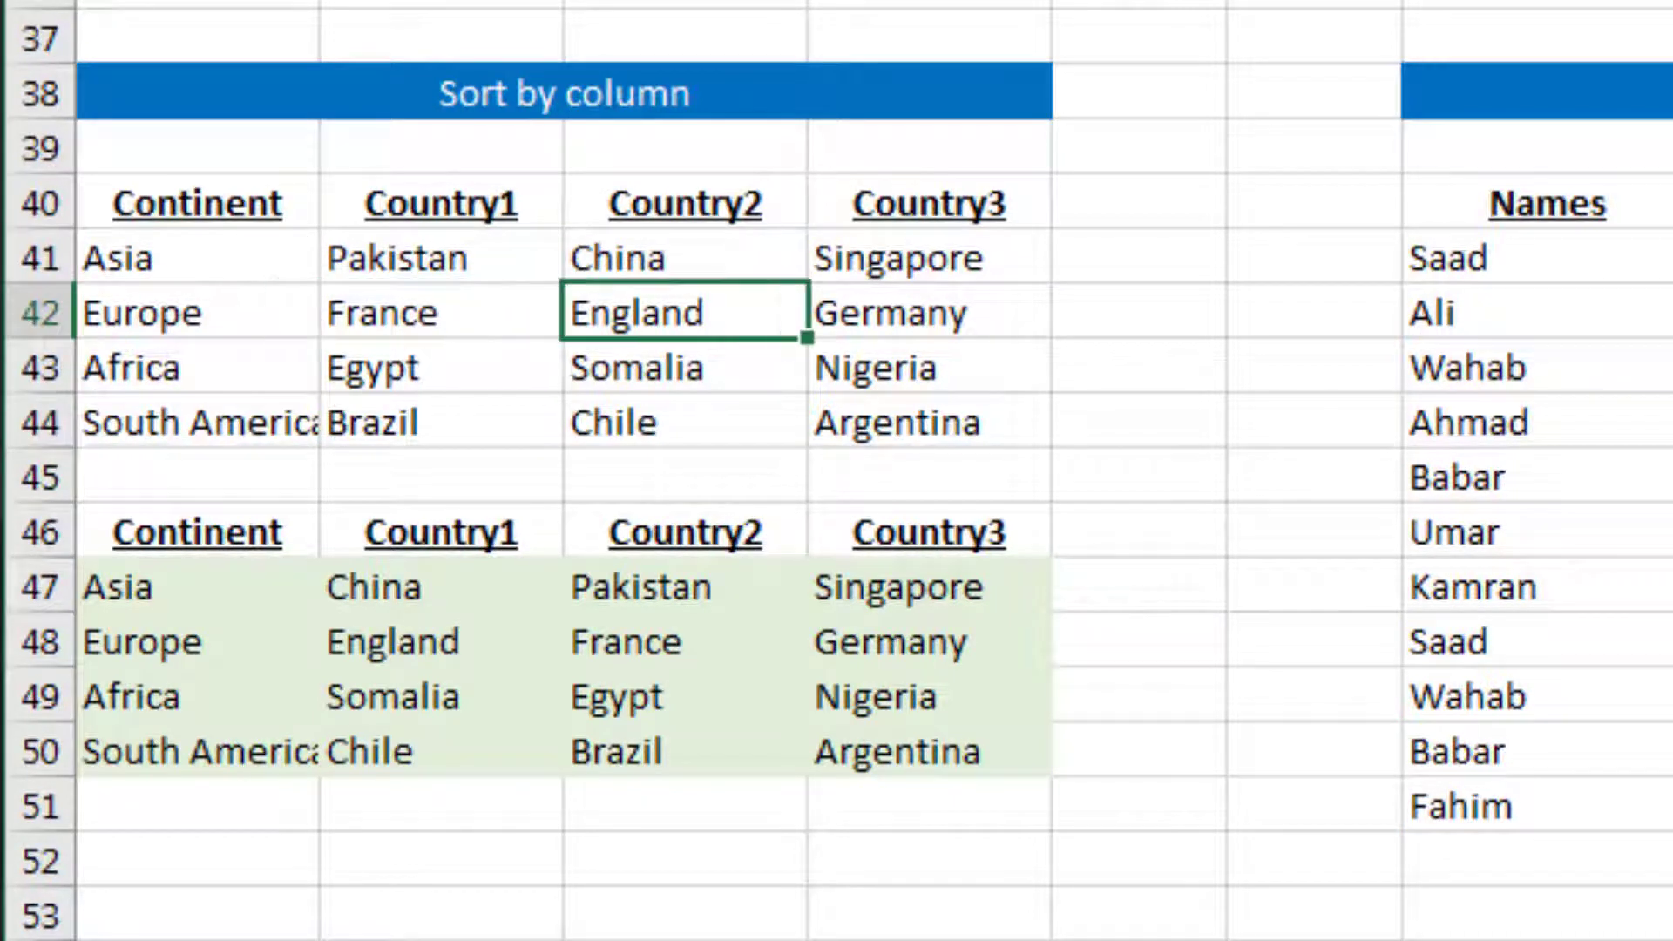
key("Down")
key("Down")
key("Down")
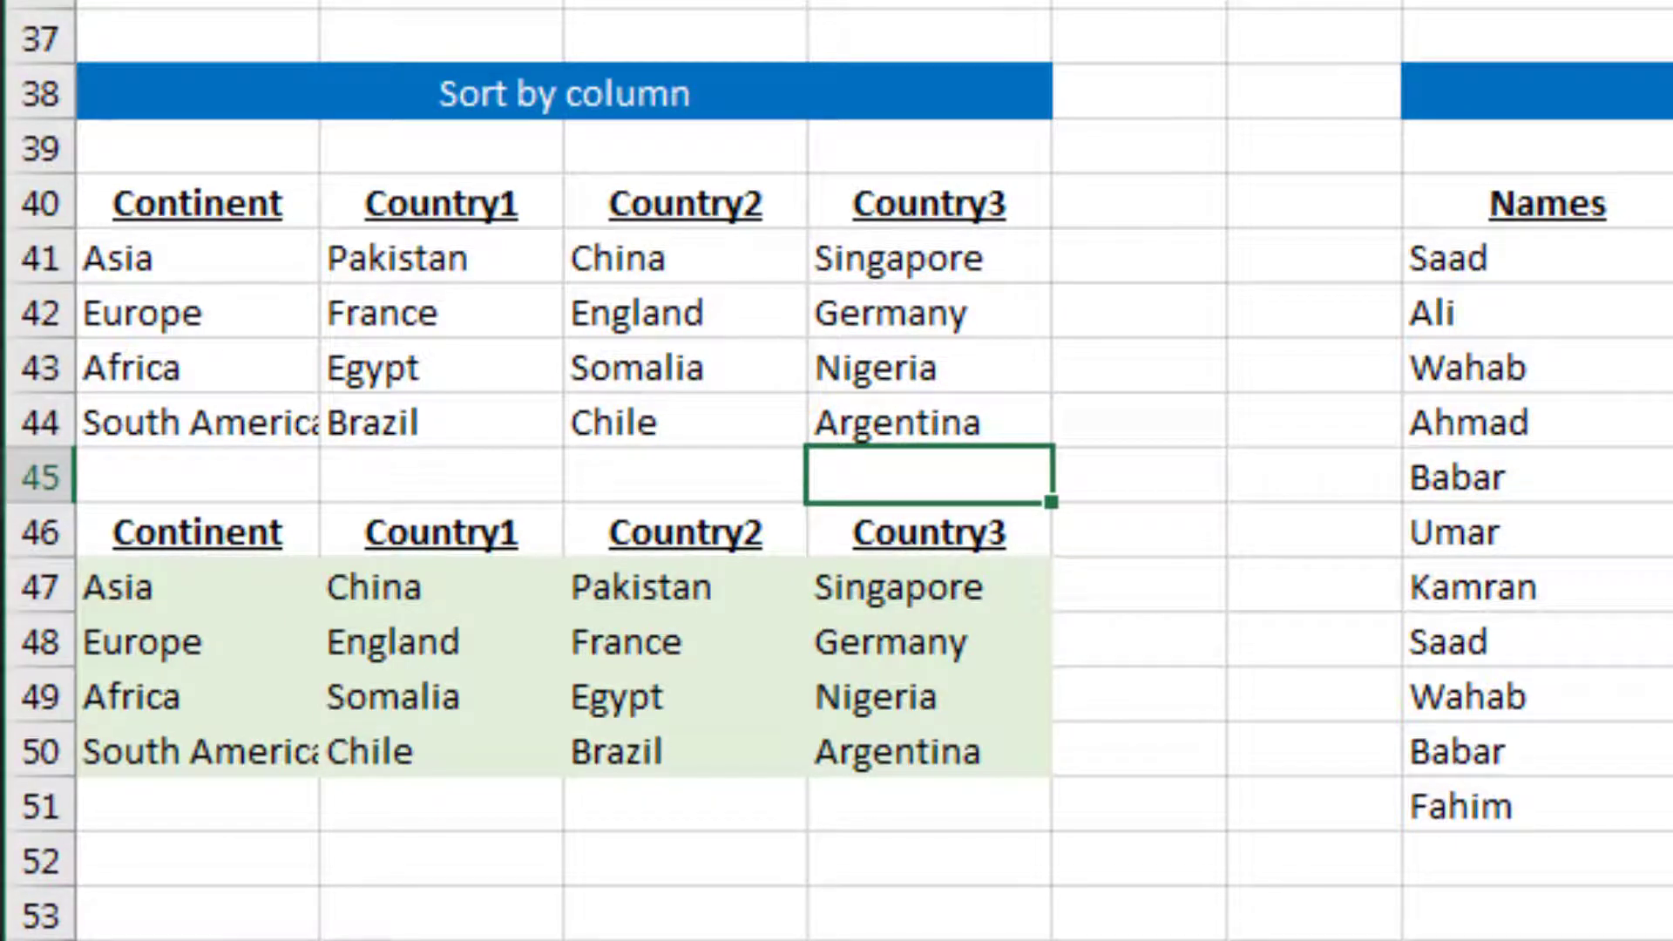
- Clear the existing formulas from A47 and B47 in the results area of the Sort by column section
key("Left")
key("Left")
key("Left")
key("Down")
key("Down")
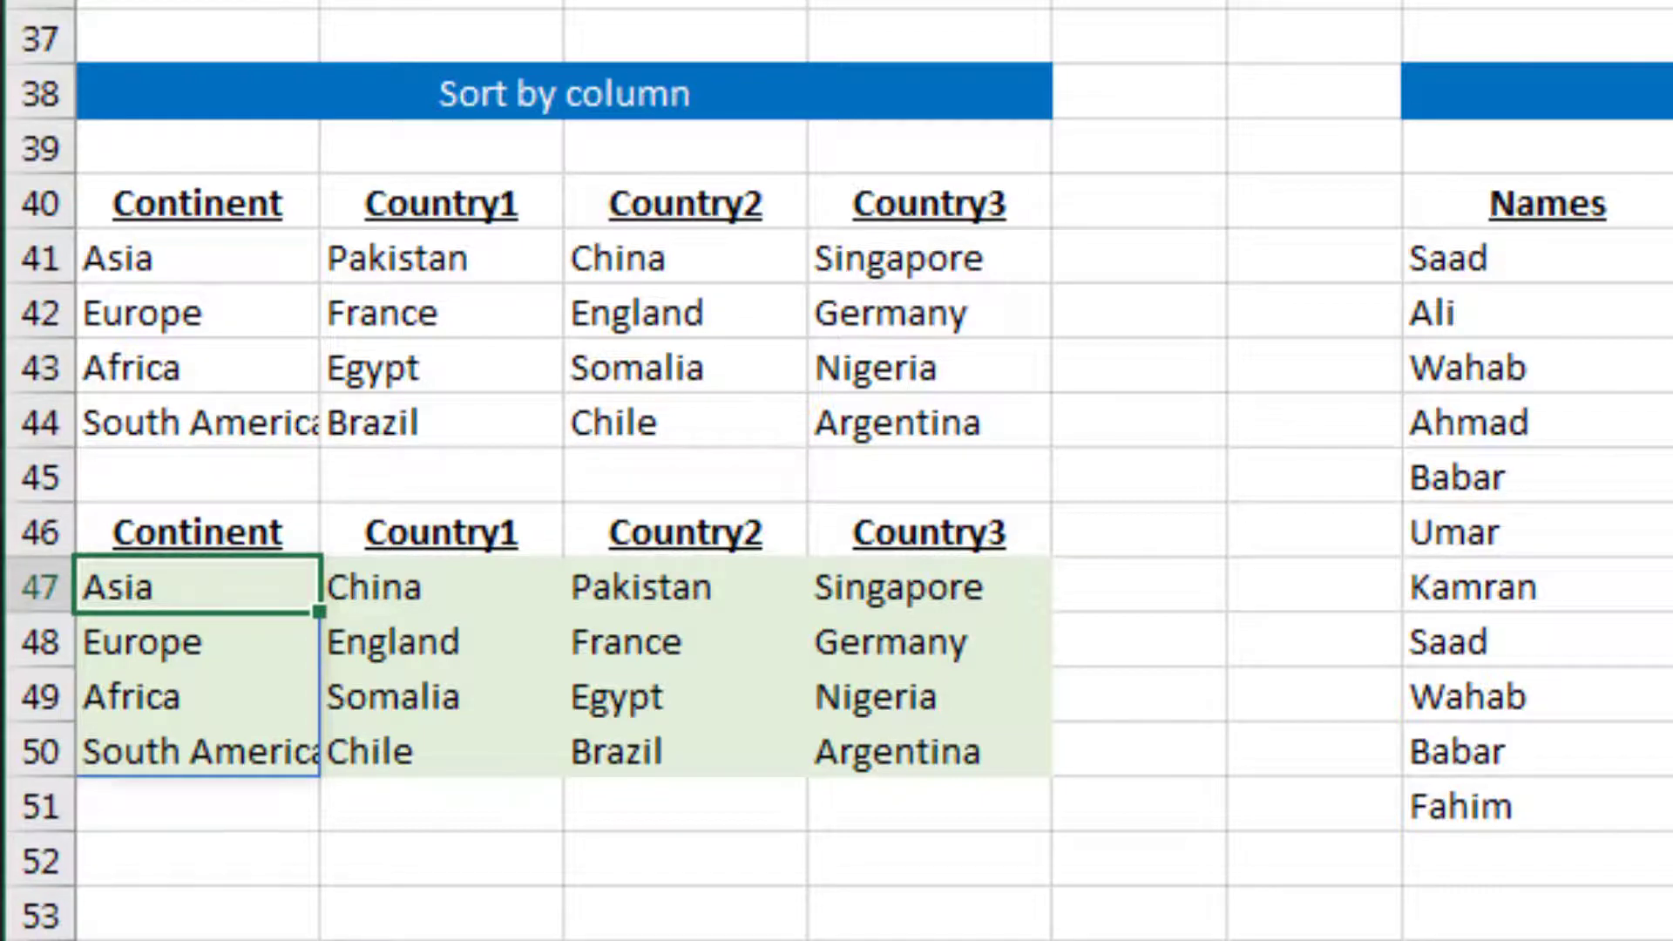
key("Delete")
key("Right")
key("Delete")
key("Left")
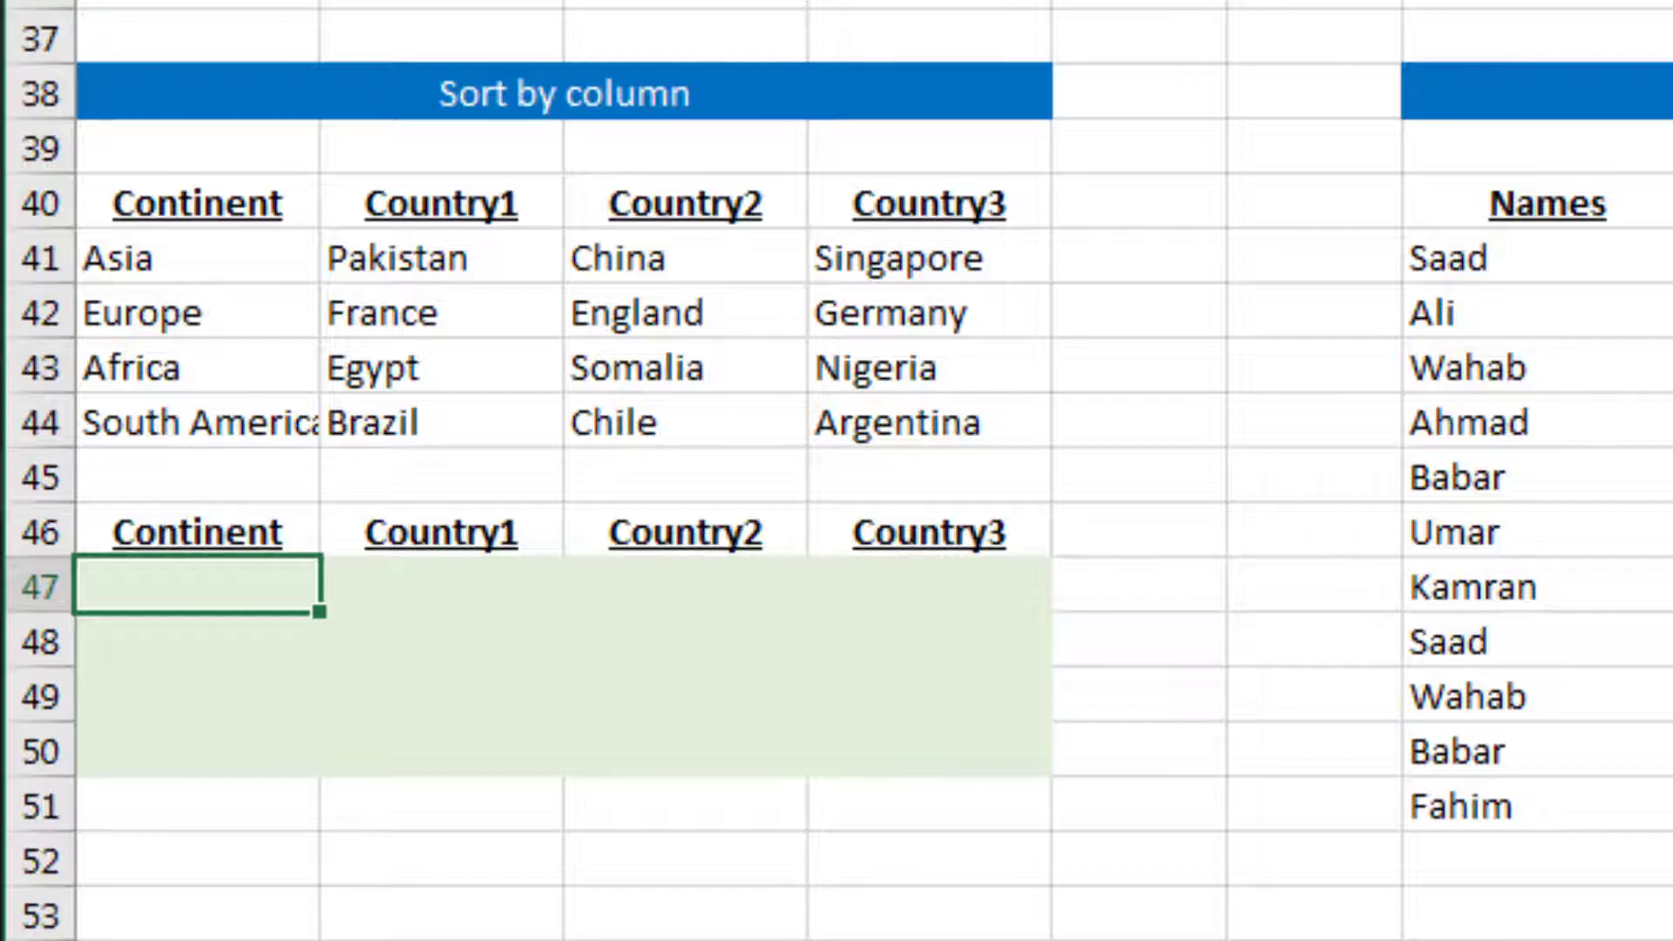
- Enter =A41:A44 in A47 to repeat the continent list in the results area, and check the formula
type("=")
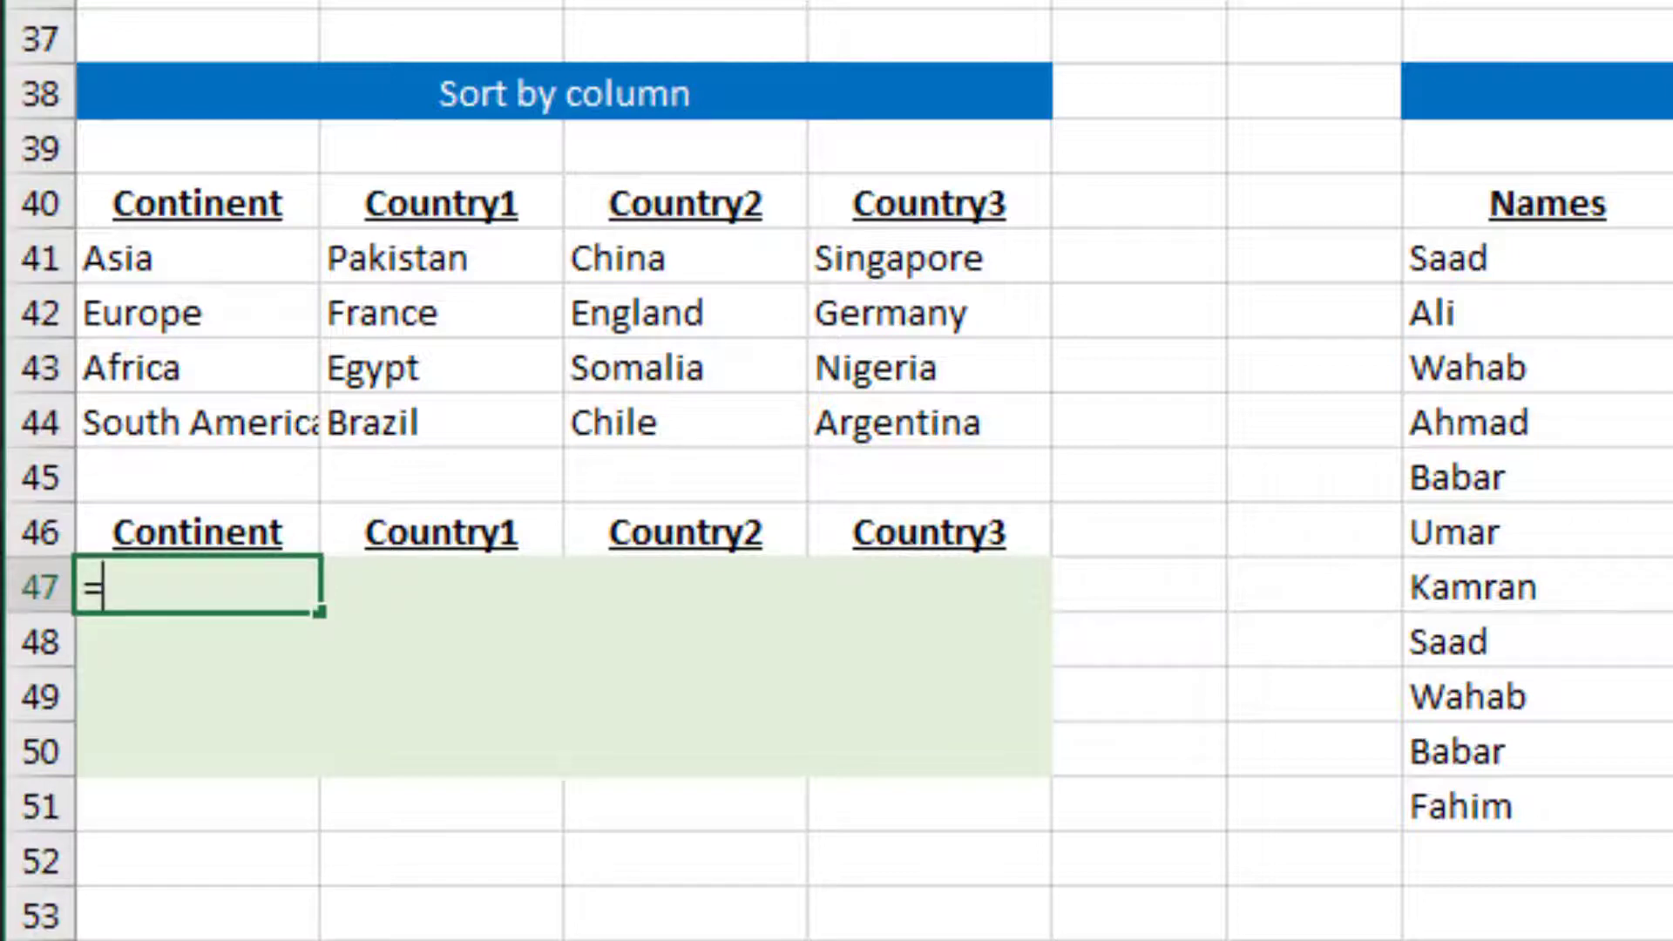
key("Up")
key("Up")
key("Up")
key("Up")
key("Up")
key("Up")
key("shift+Down")
key("shift+Down")
key("shift+Down")
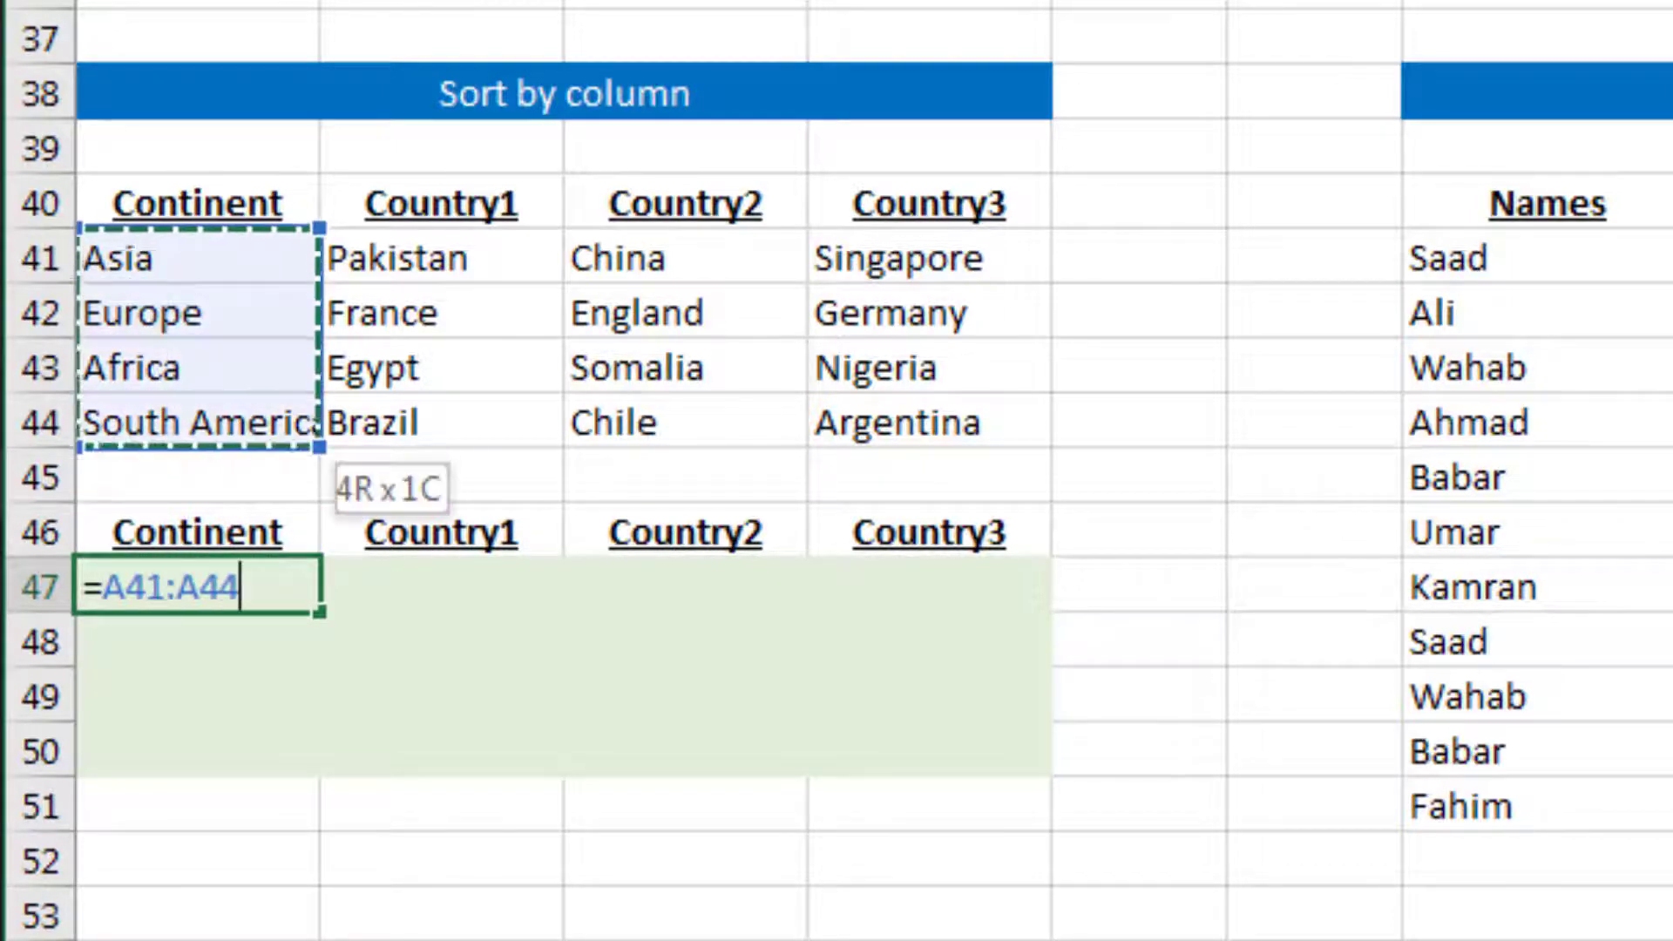
key("Return")
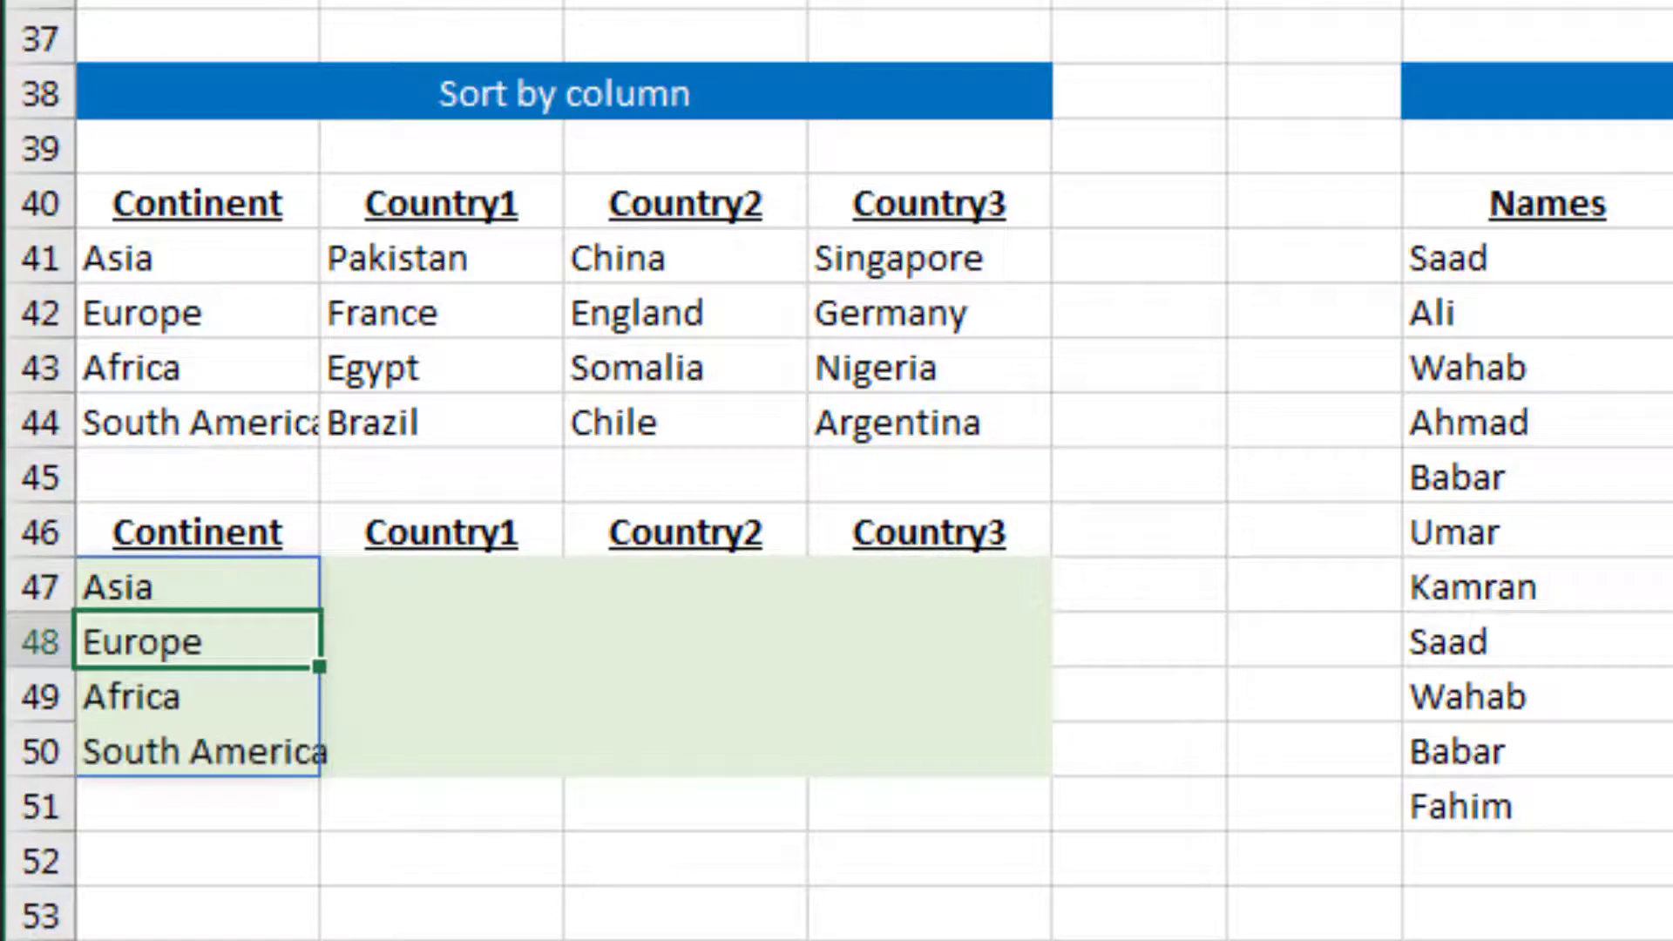
key("Up")
key("F2")
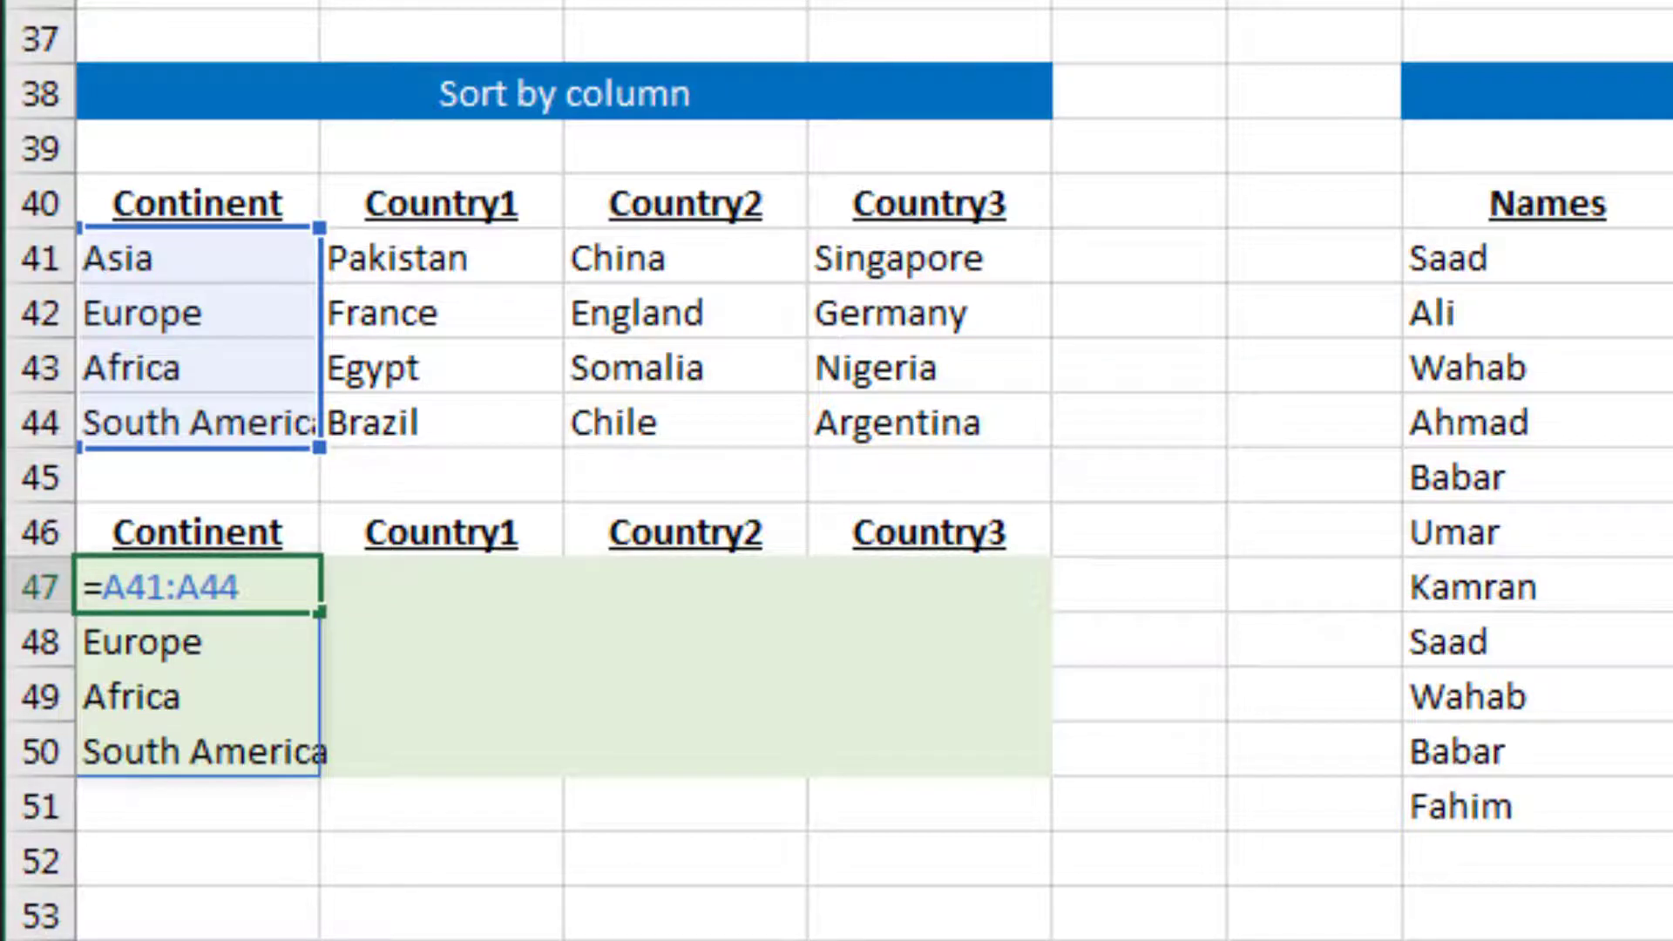
key("Escape")
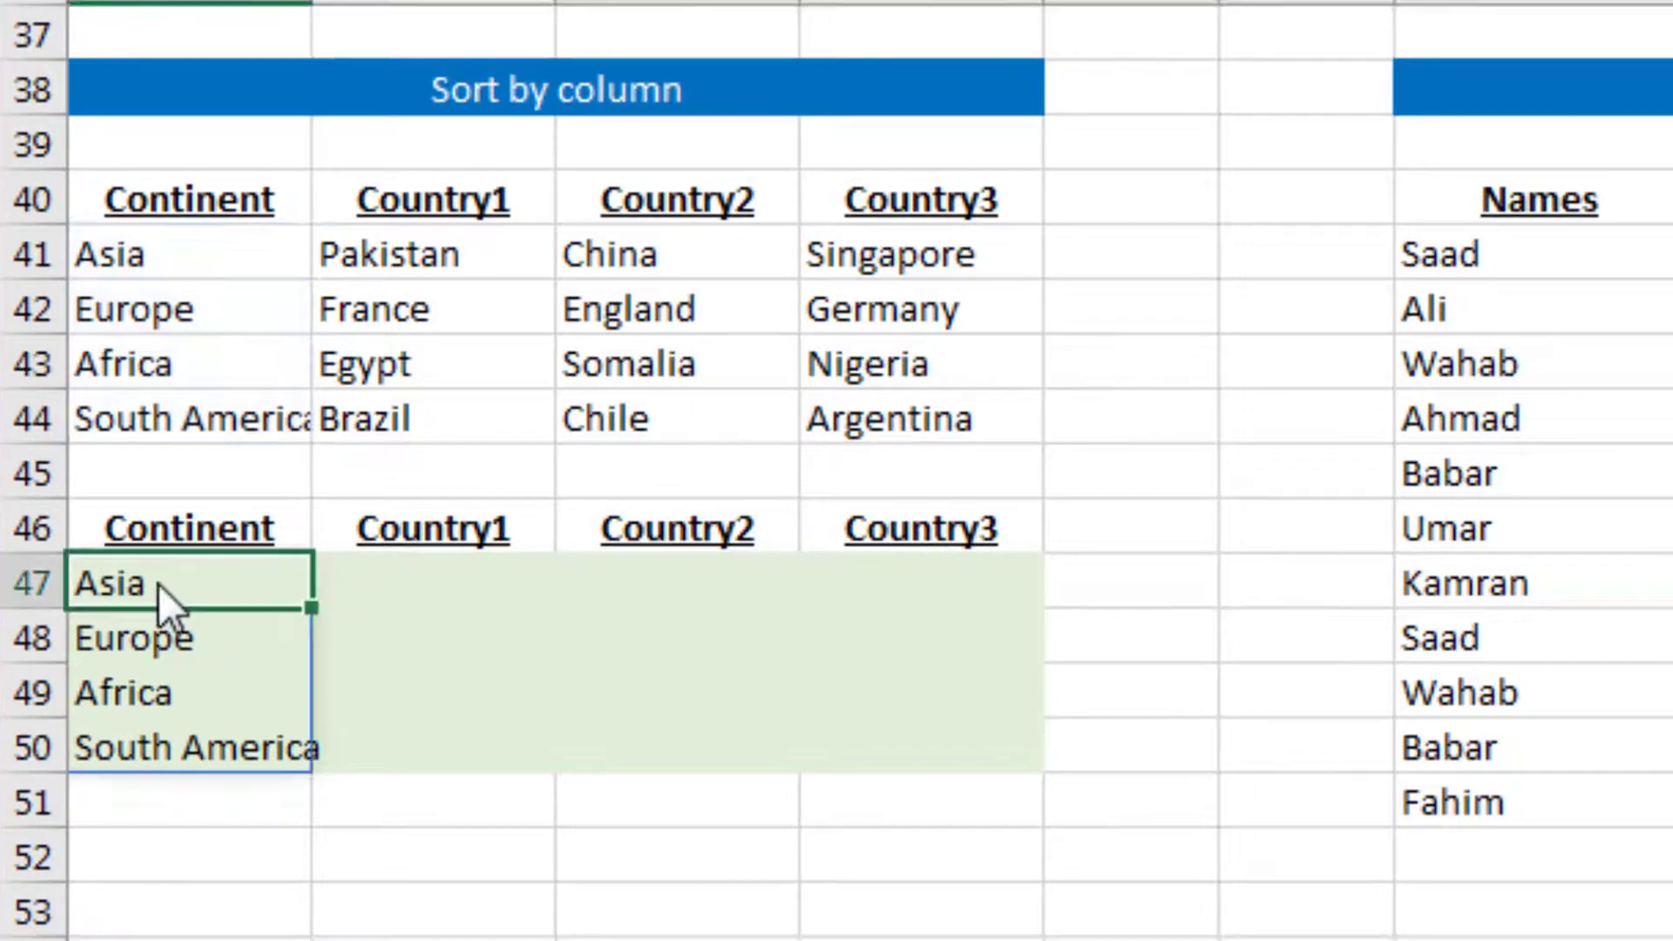
- Start a SORT formula in B47 with the country range B41:D44 as its array
key("Right")
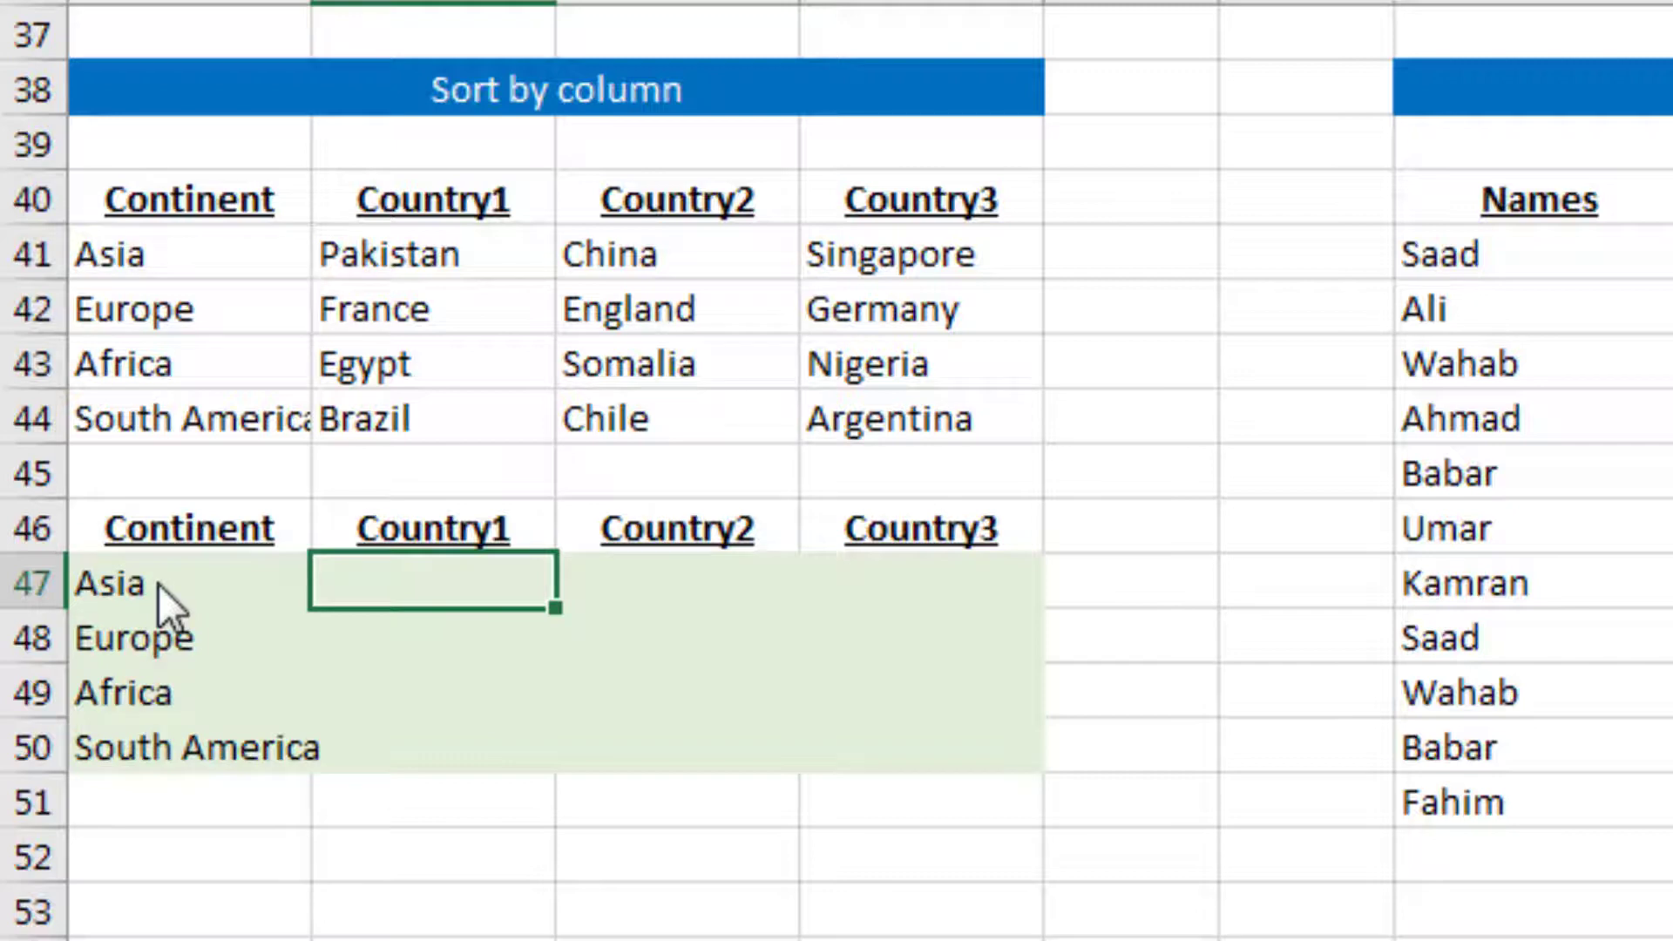
type("=sort")
key("Tab")
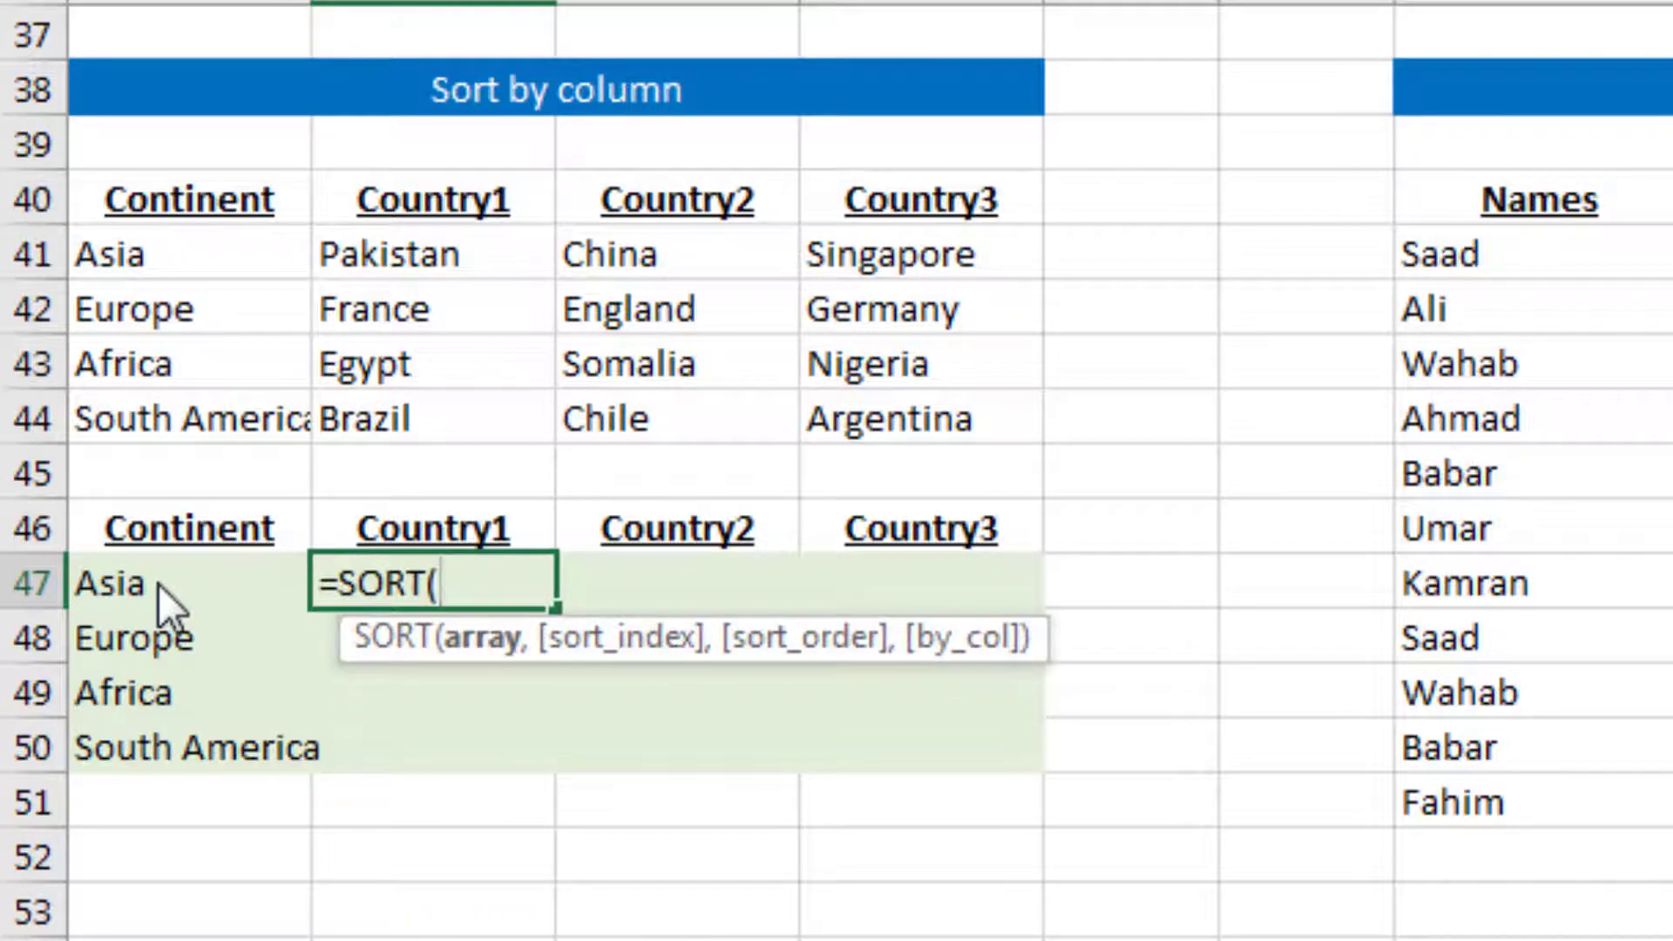
key("Up")
key("Up")
key("Up")
key("Up")
key("Up")
key("Up")
key("shift+Down")
key("shift+Down")
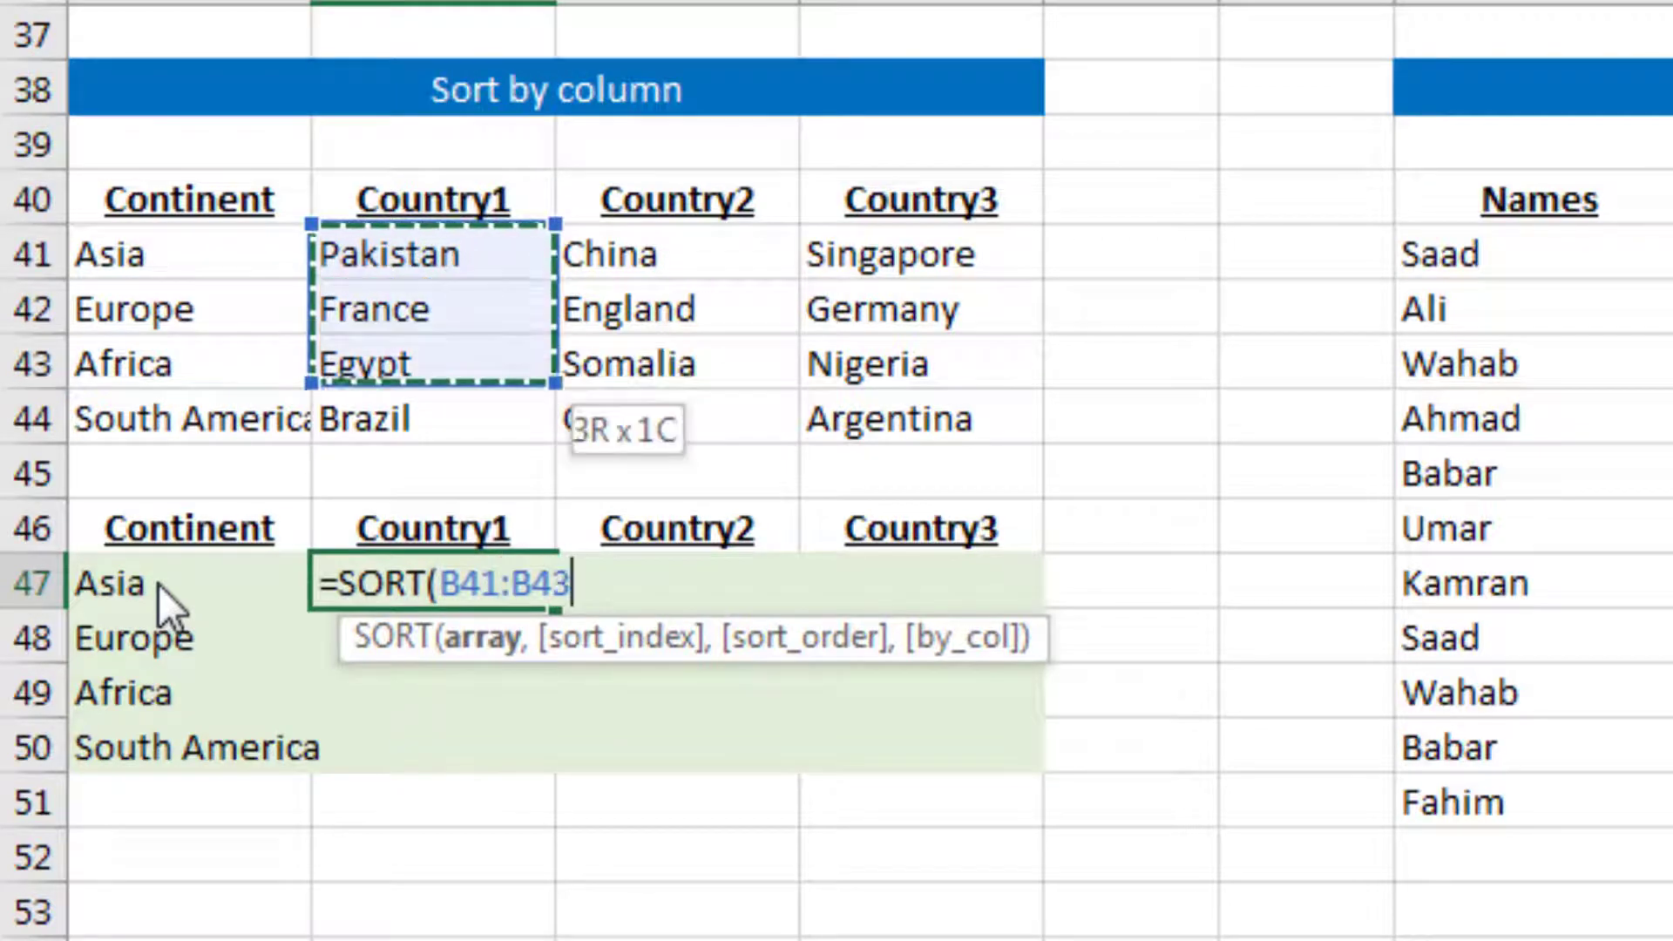
key("shift+Down")
key("shift+Down")
key("shift+Up")
key("shift+Right")
key("shift+Right")
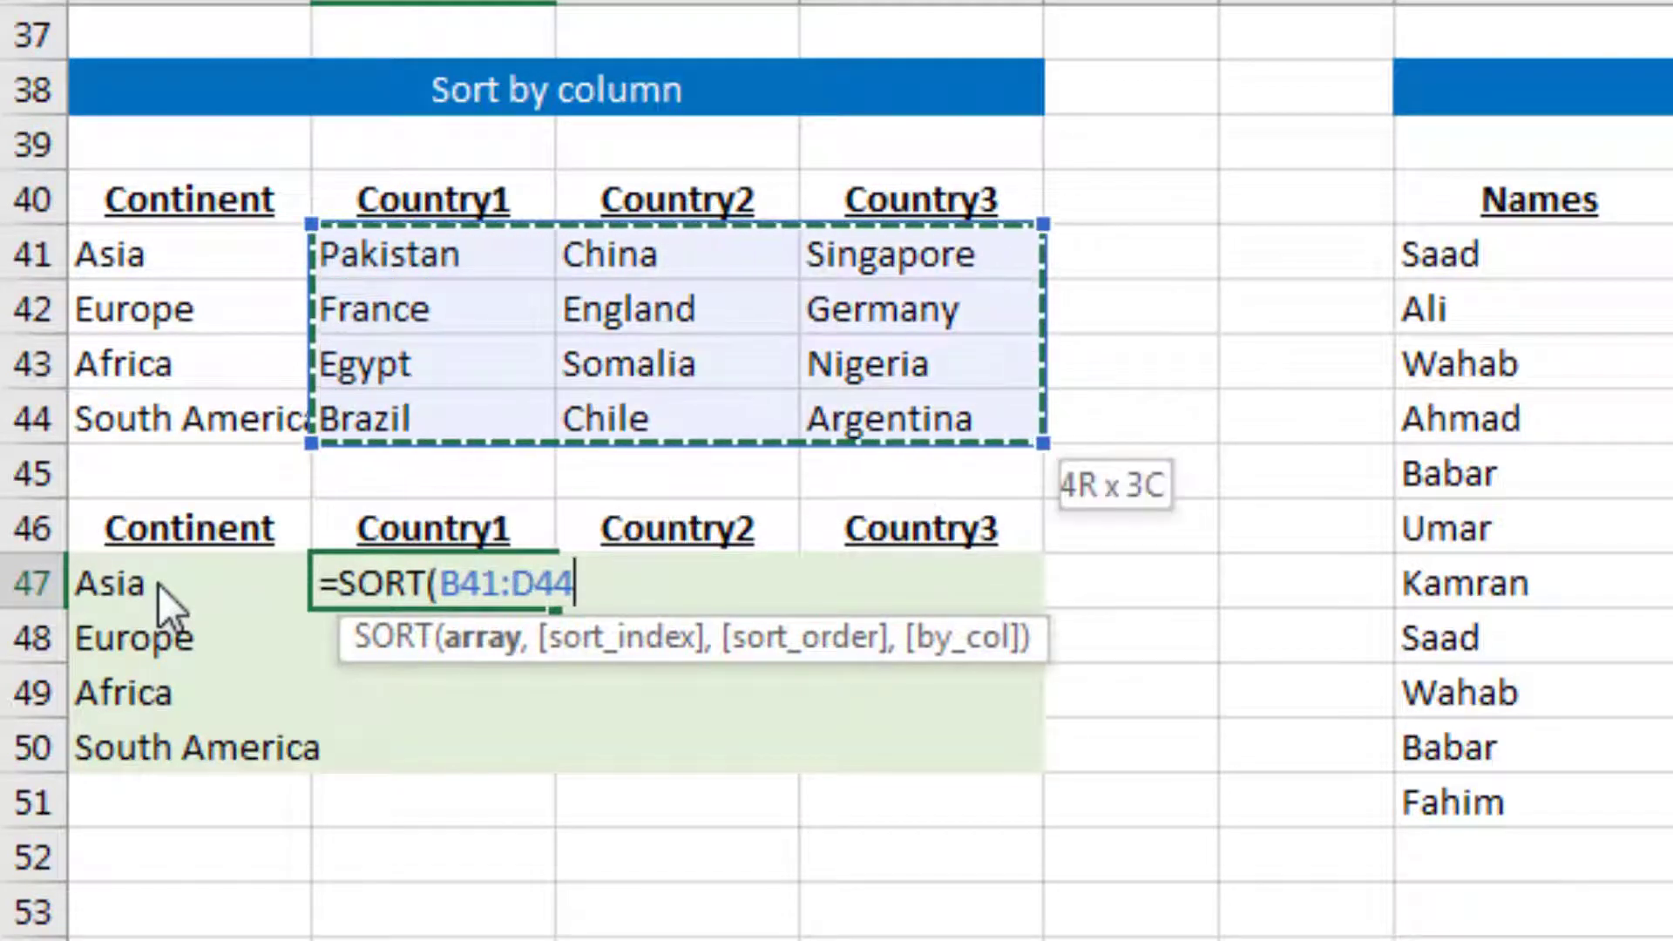
- Complete the SORT formula with sort index 2, ascending order 1 and by_col TRUE, giving =SORT(B41:D44,2,1,TRUE)
type(",")
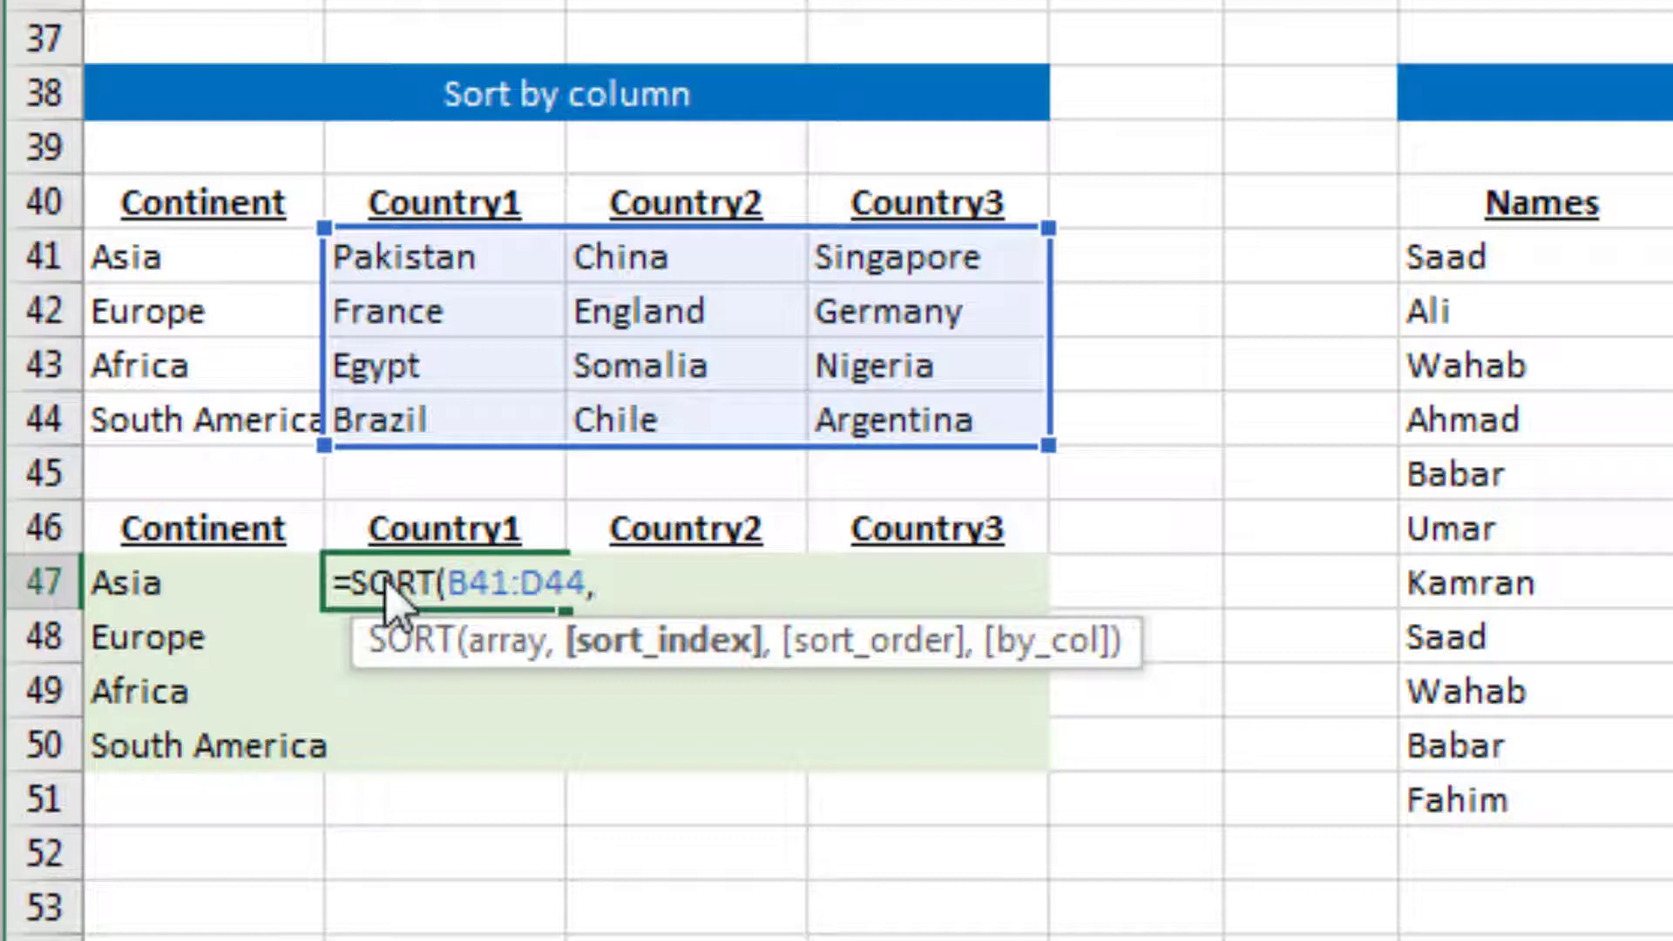
type("2,")
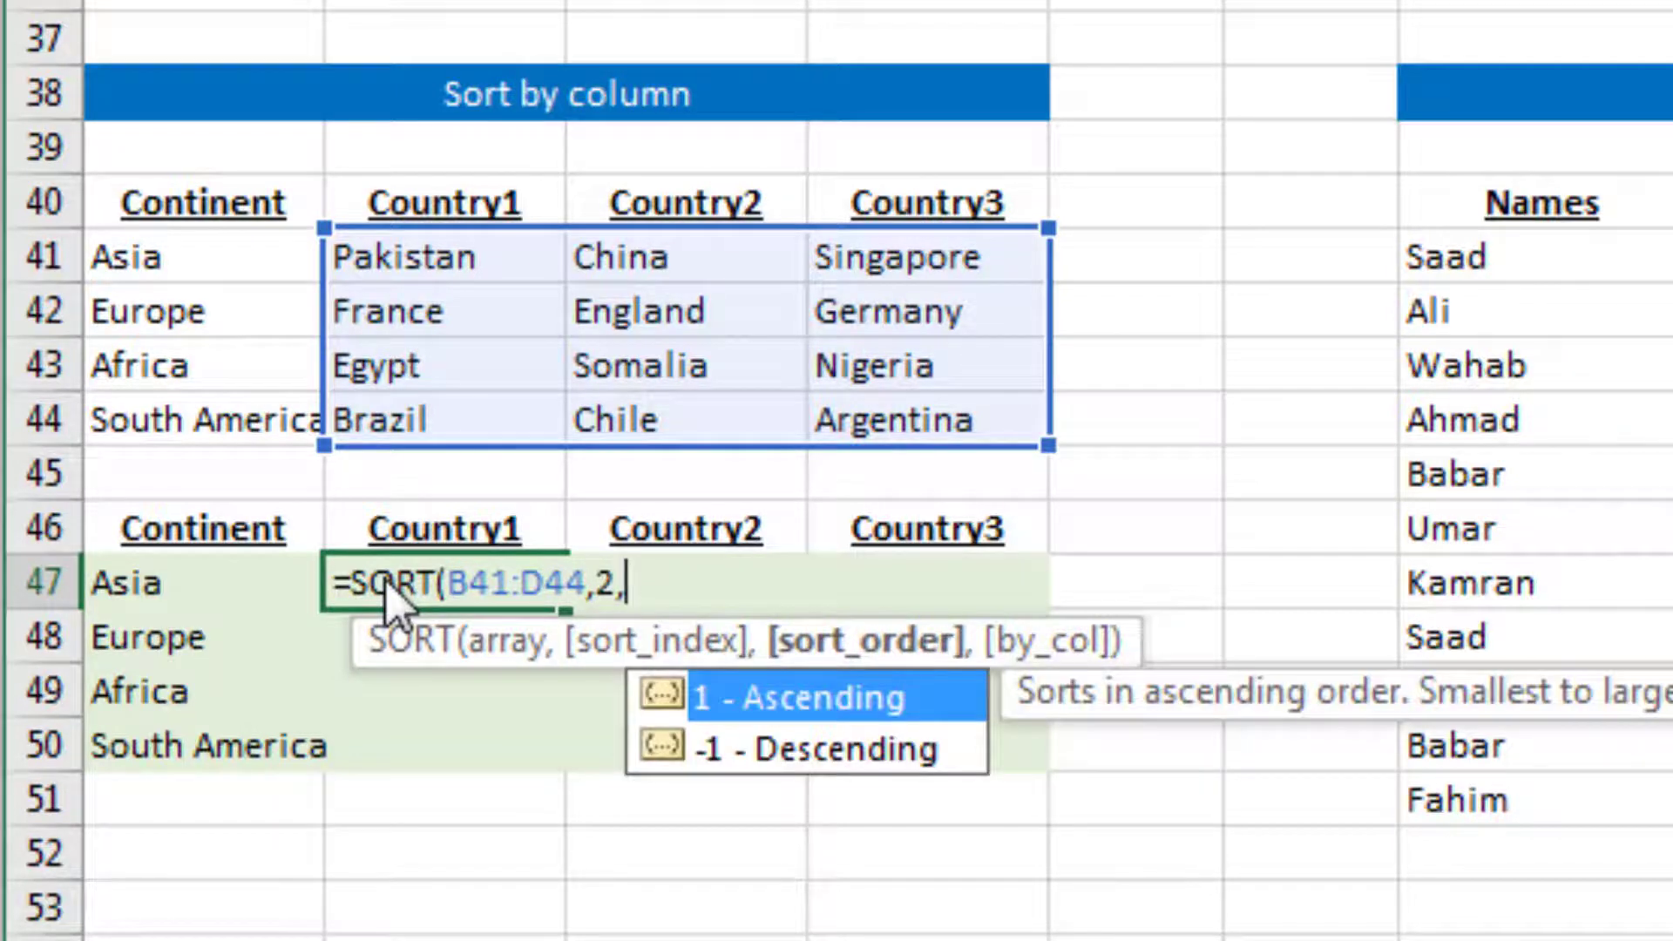
type("1,")
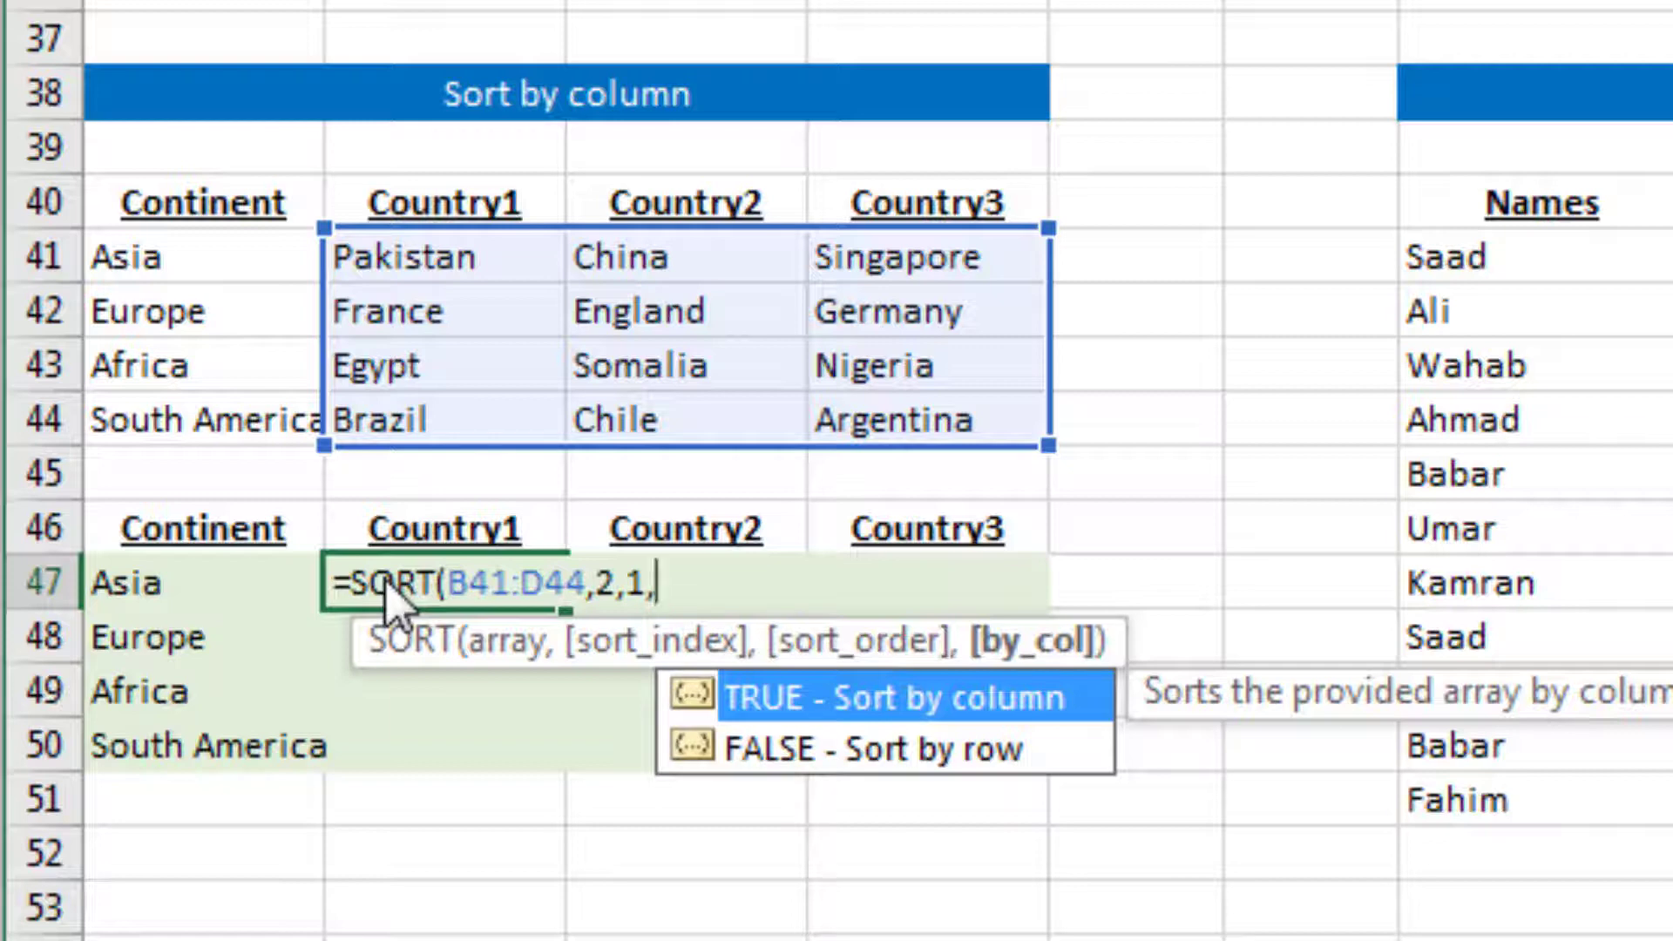
key("Tab")
type(")")
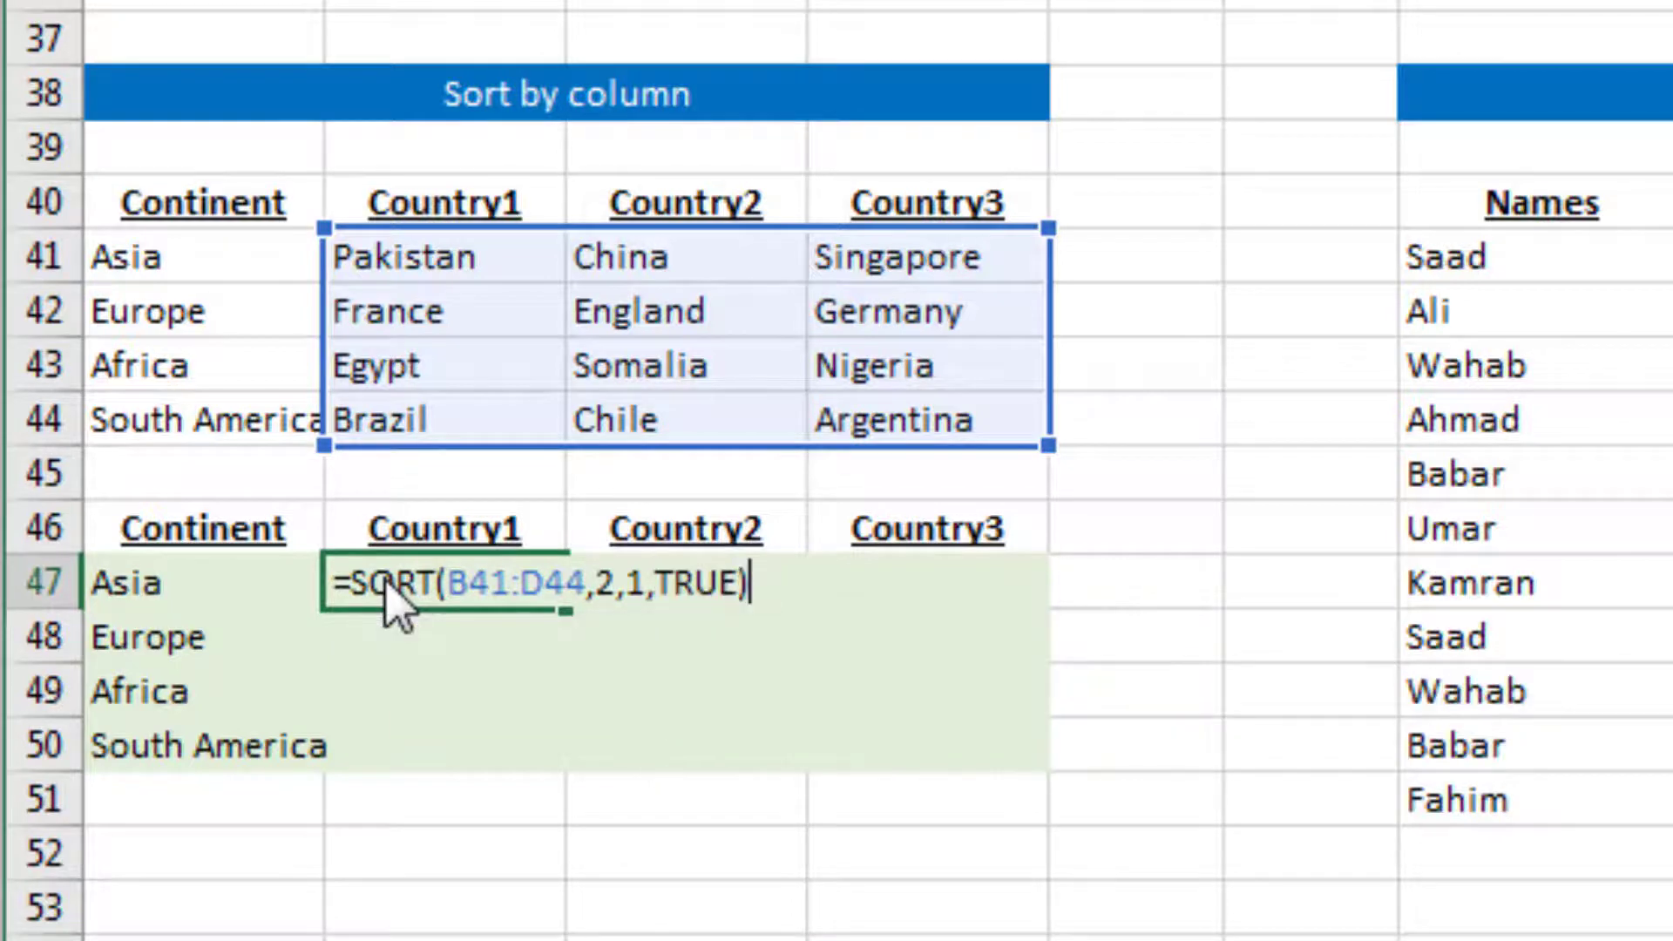
key("Return")
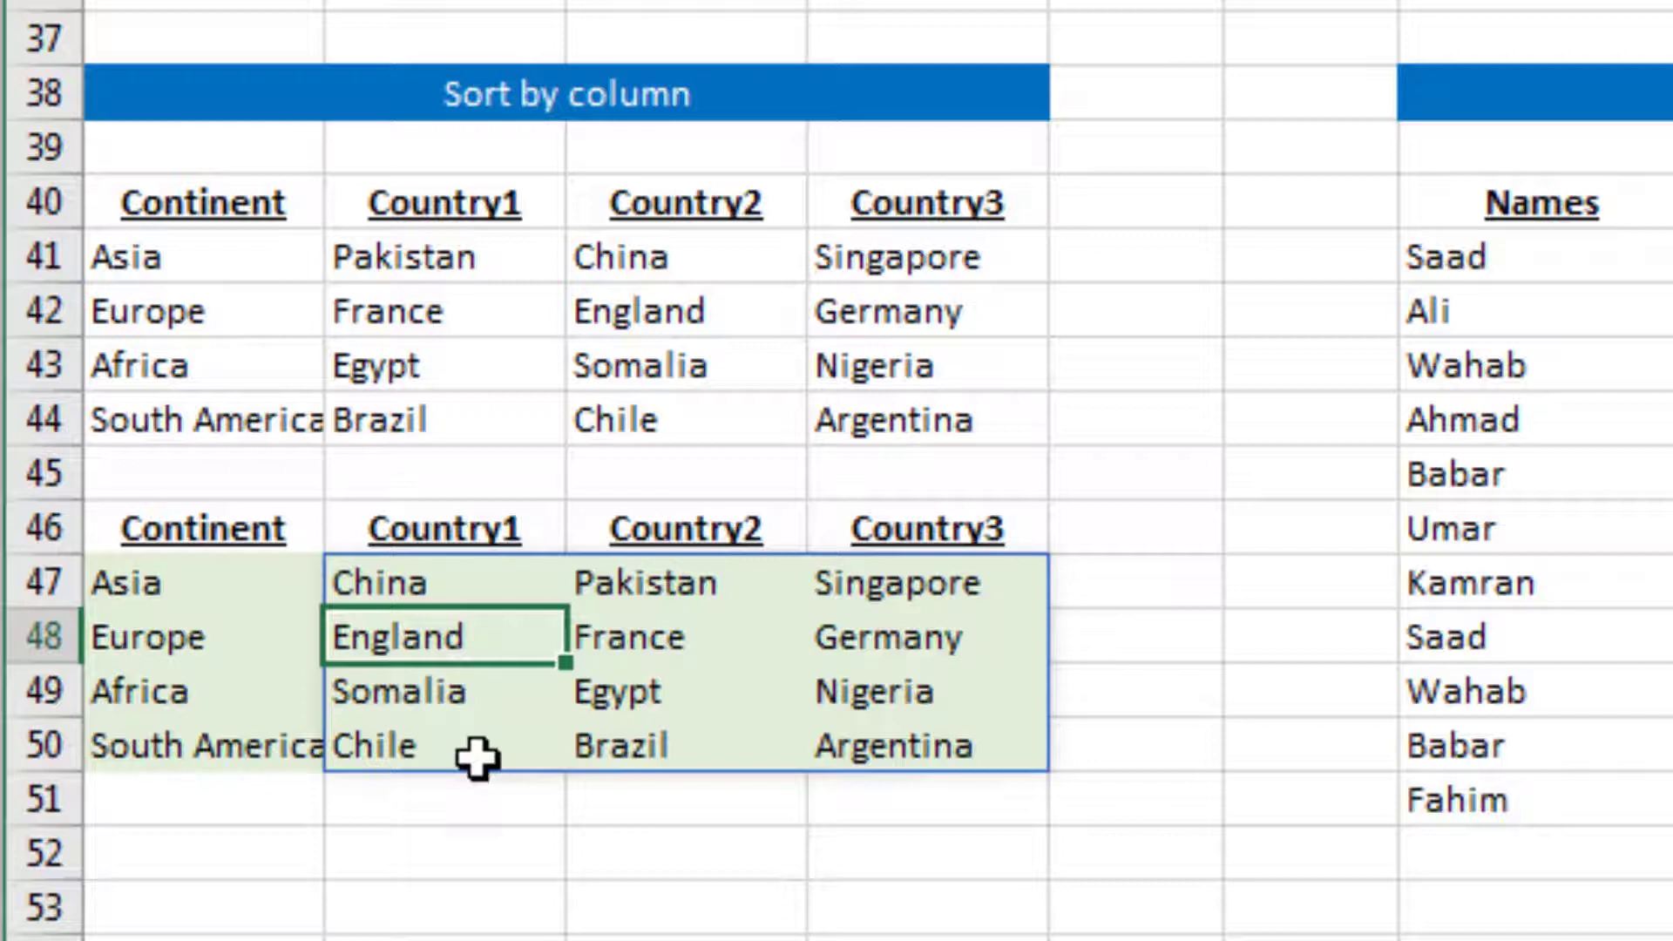
- Replace the by_col argument TRUE with 1 in the SORT formula in B47
left_click(404, 593)
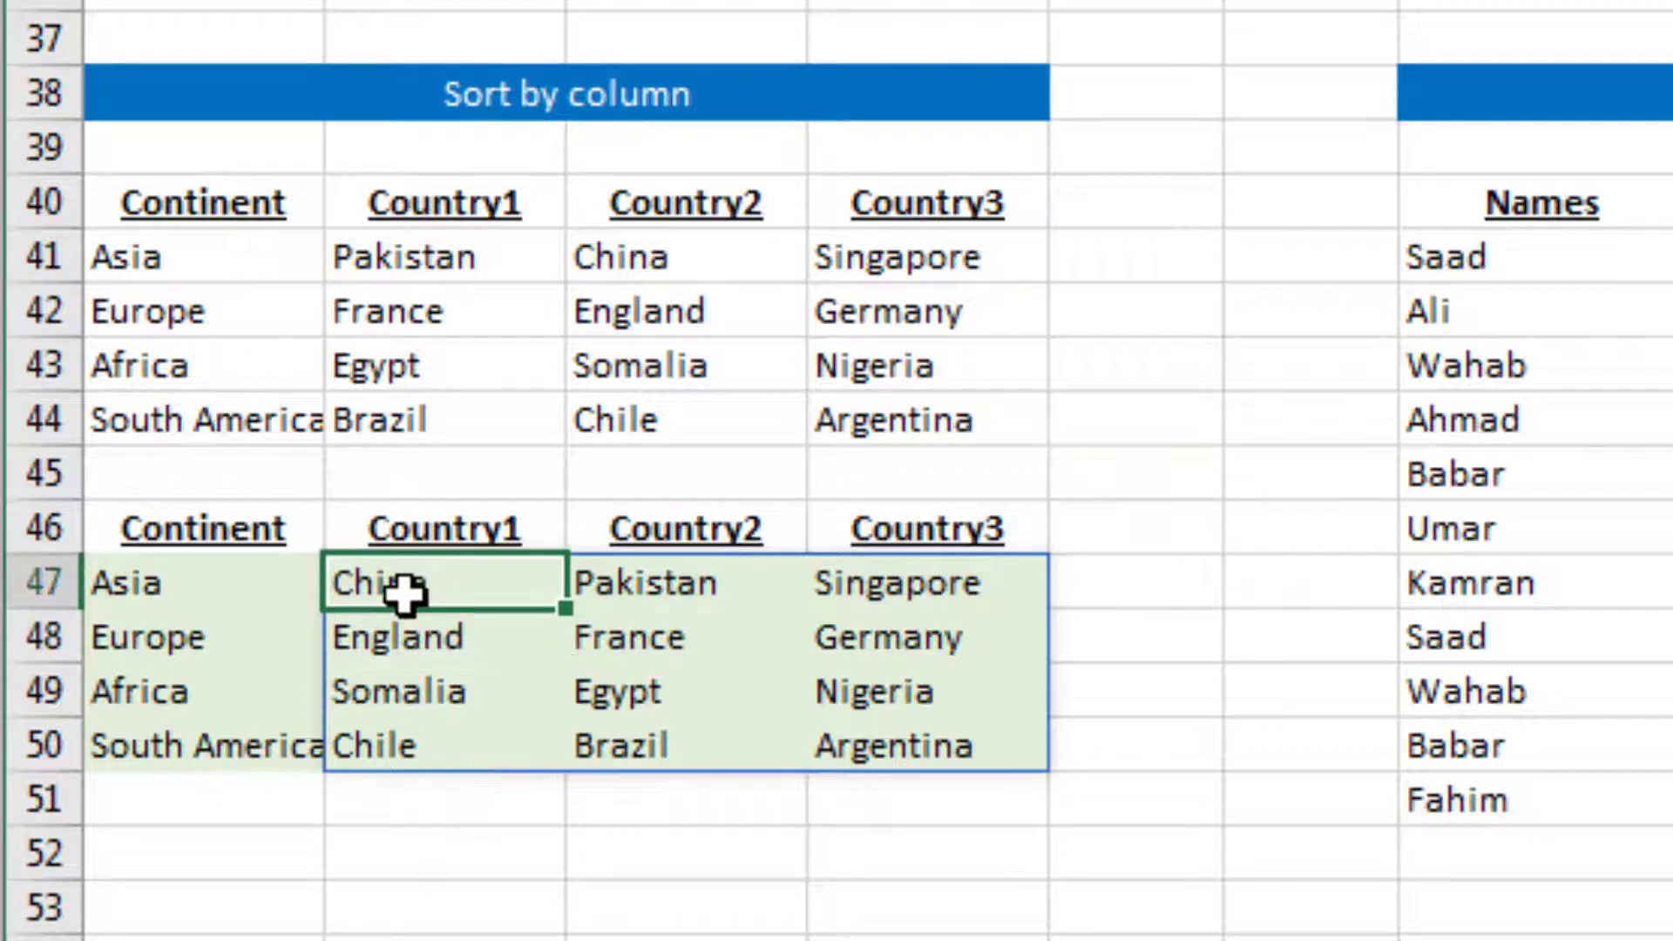
key("F2")
left_click(409, 596)
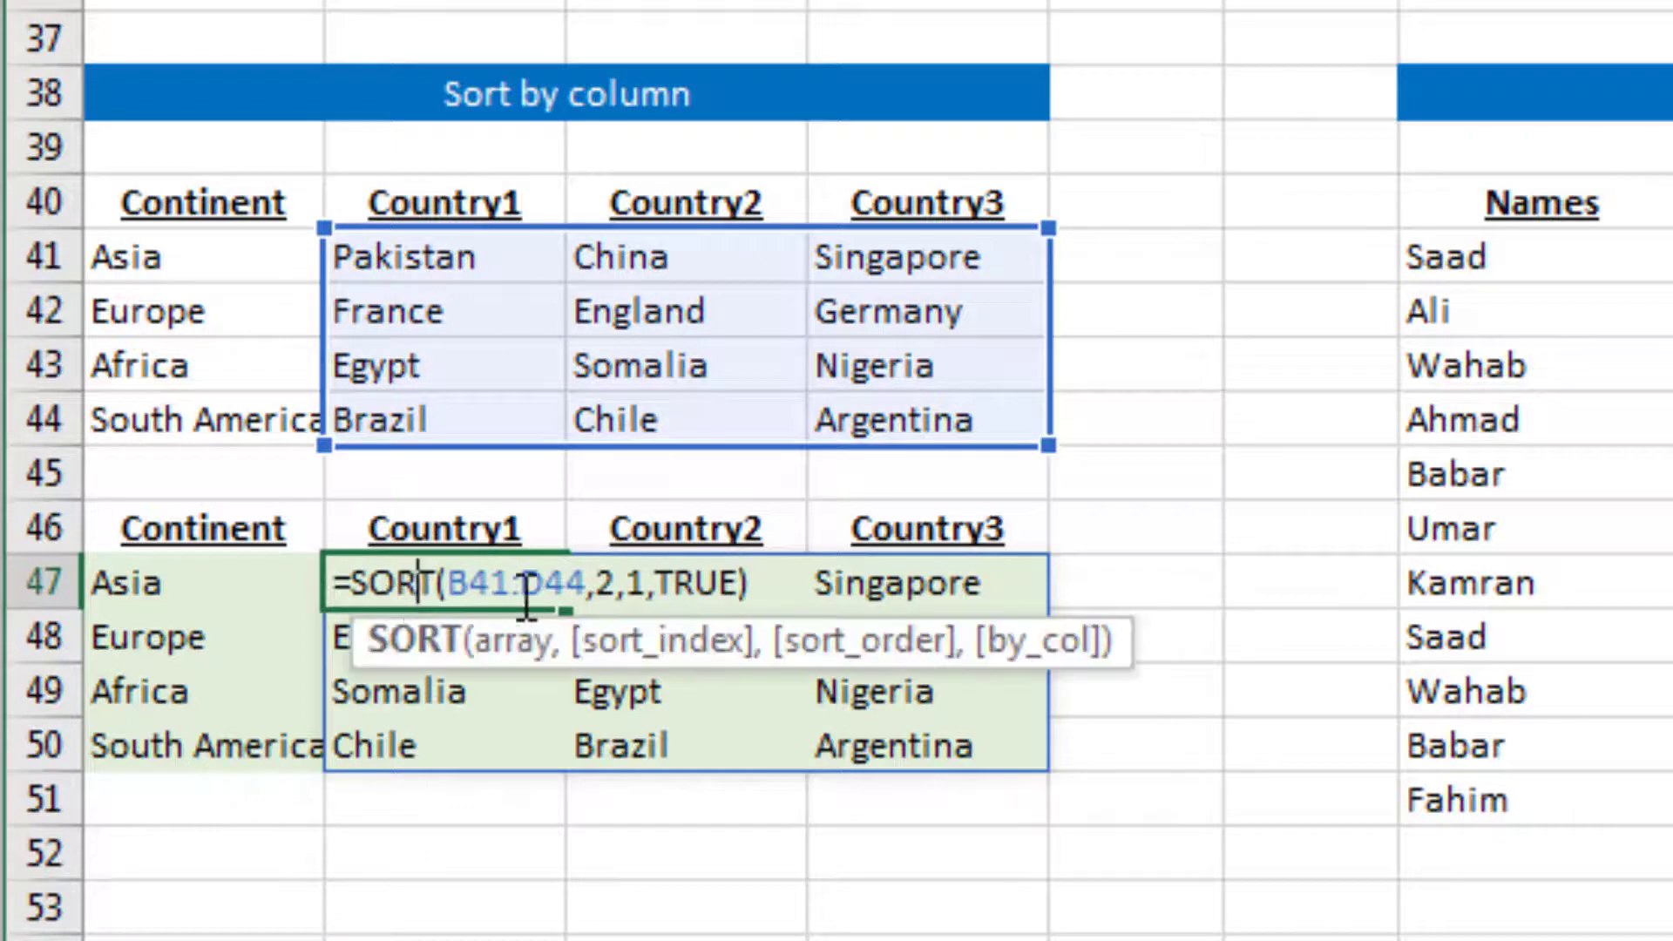
left_click(684, 582)
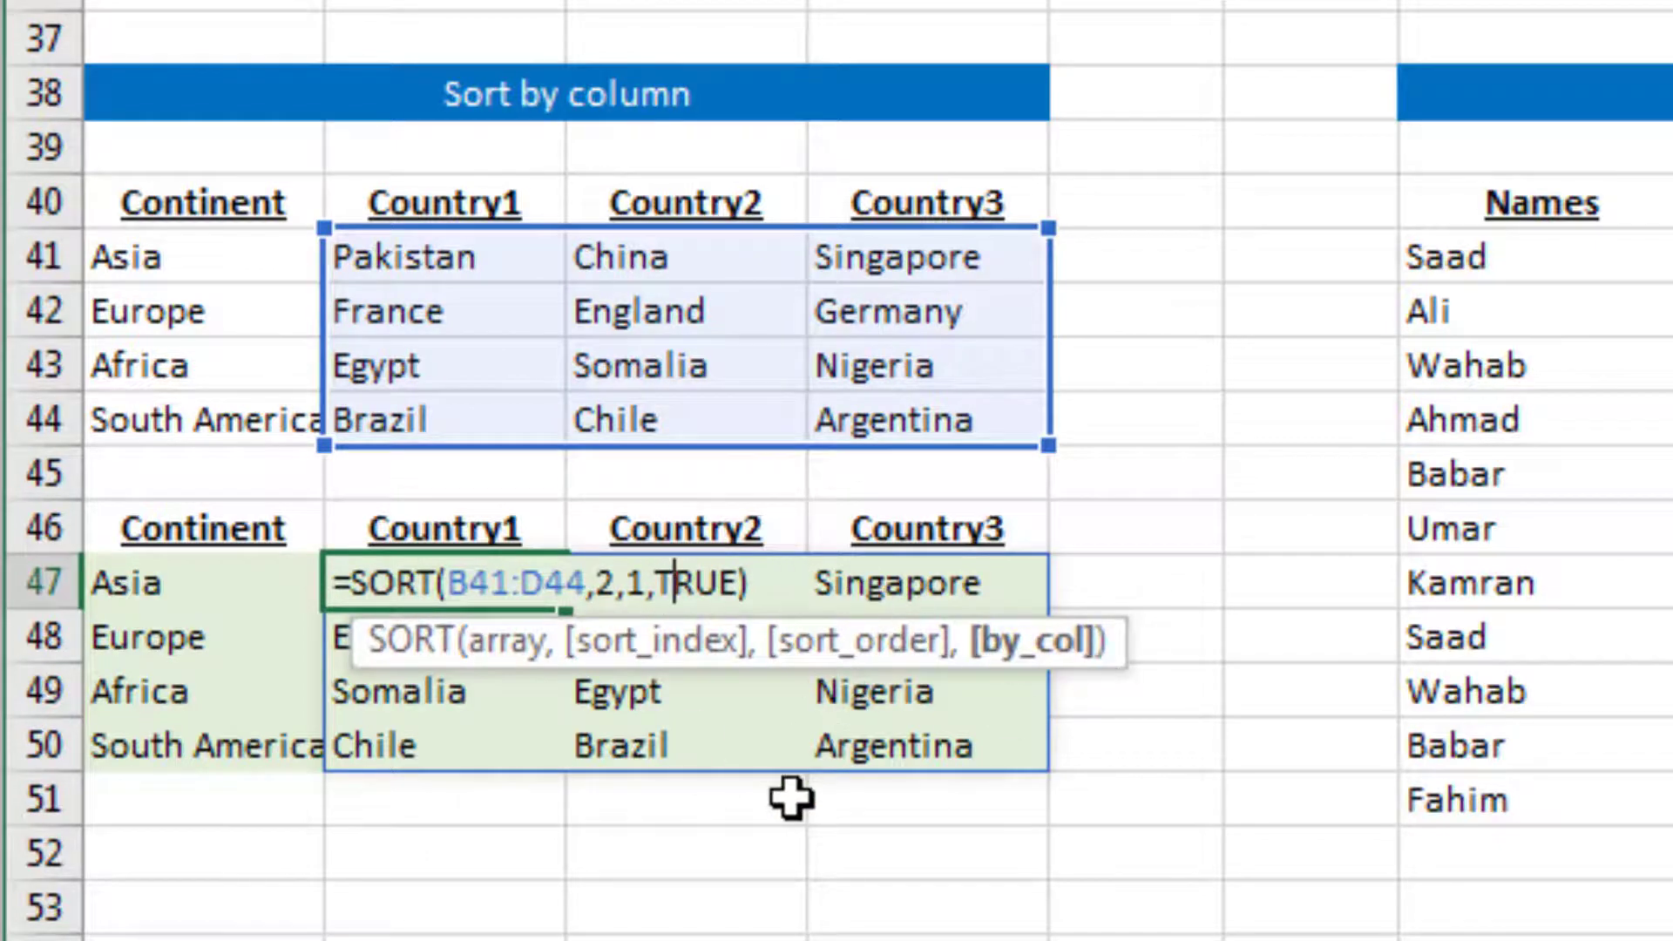
key("shift+Right")
key("shift+Right")
key("shift+Right")
key("shift+Right")
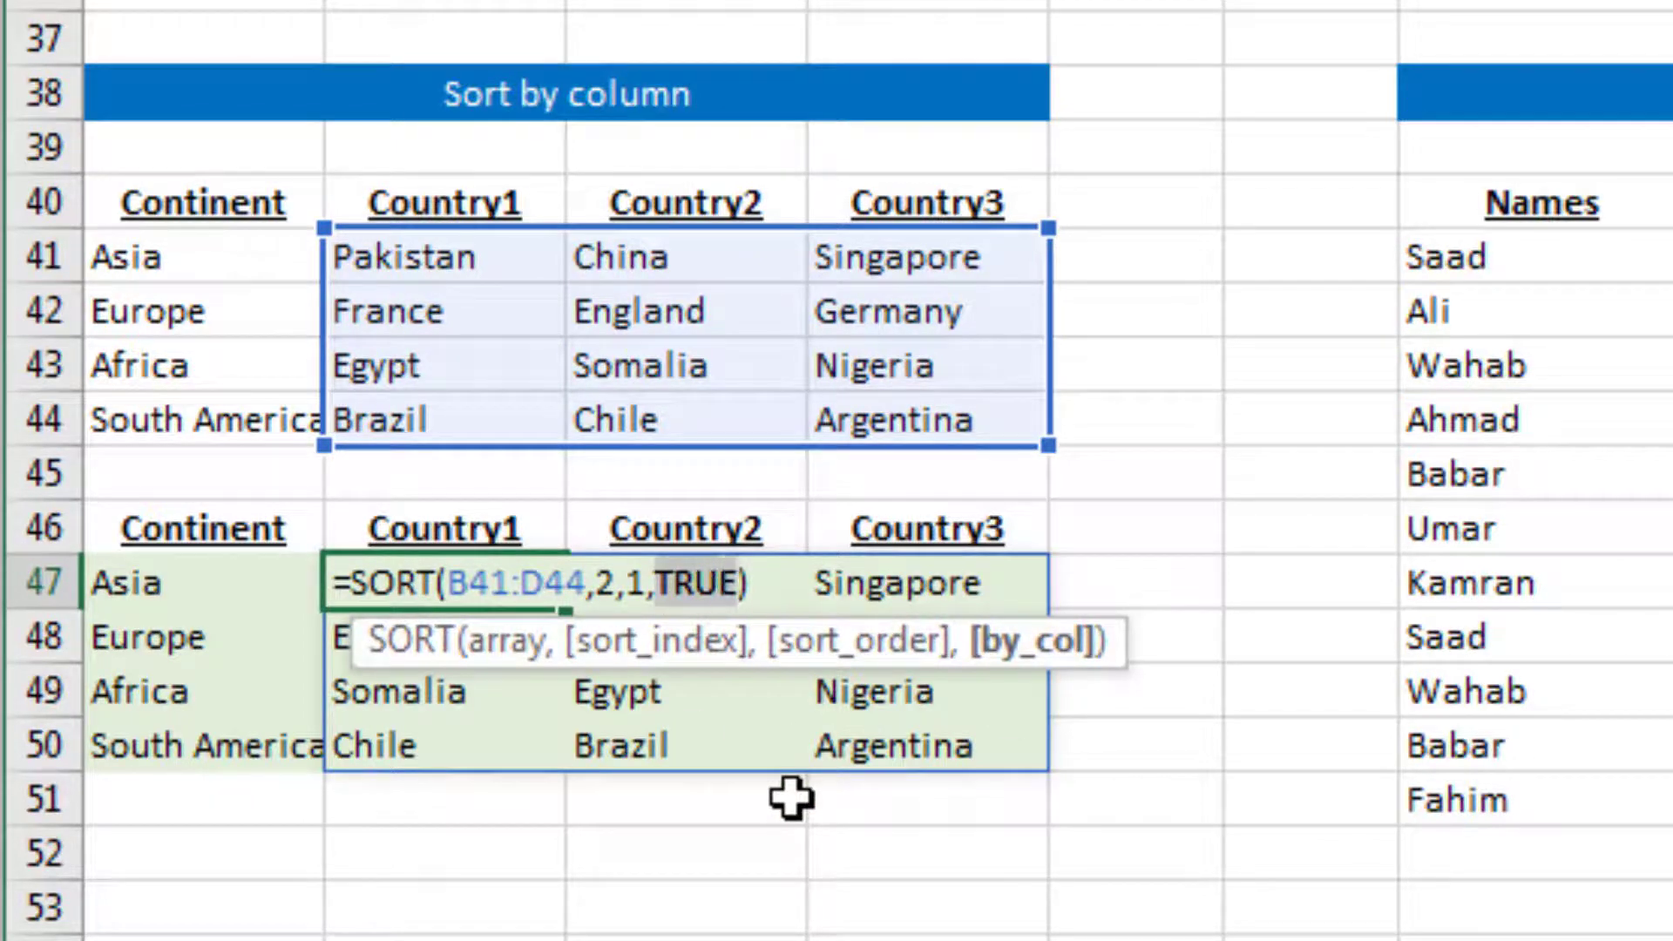
type("1")
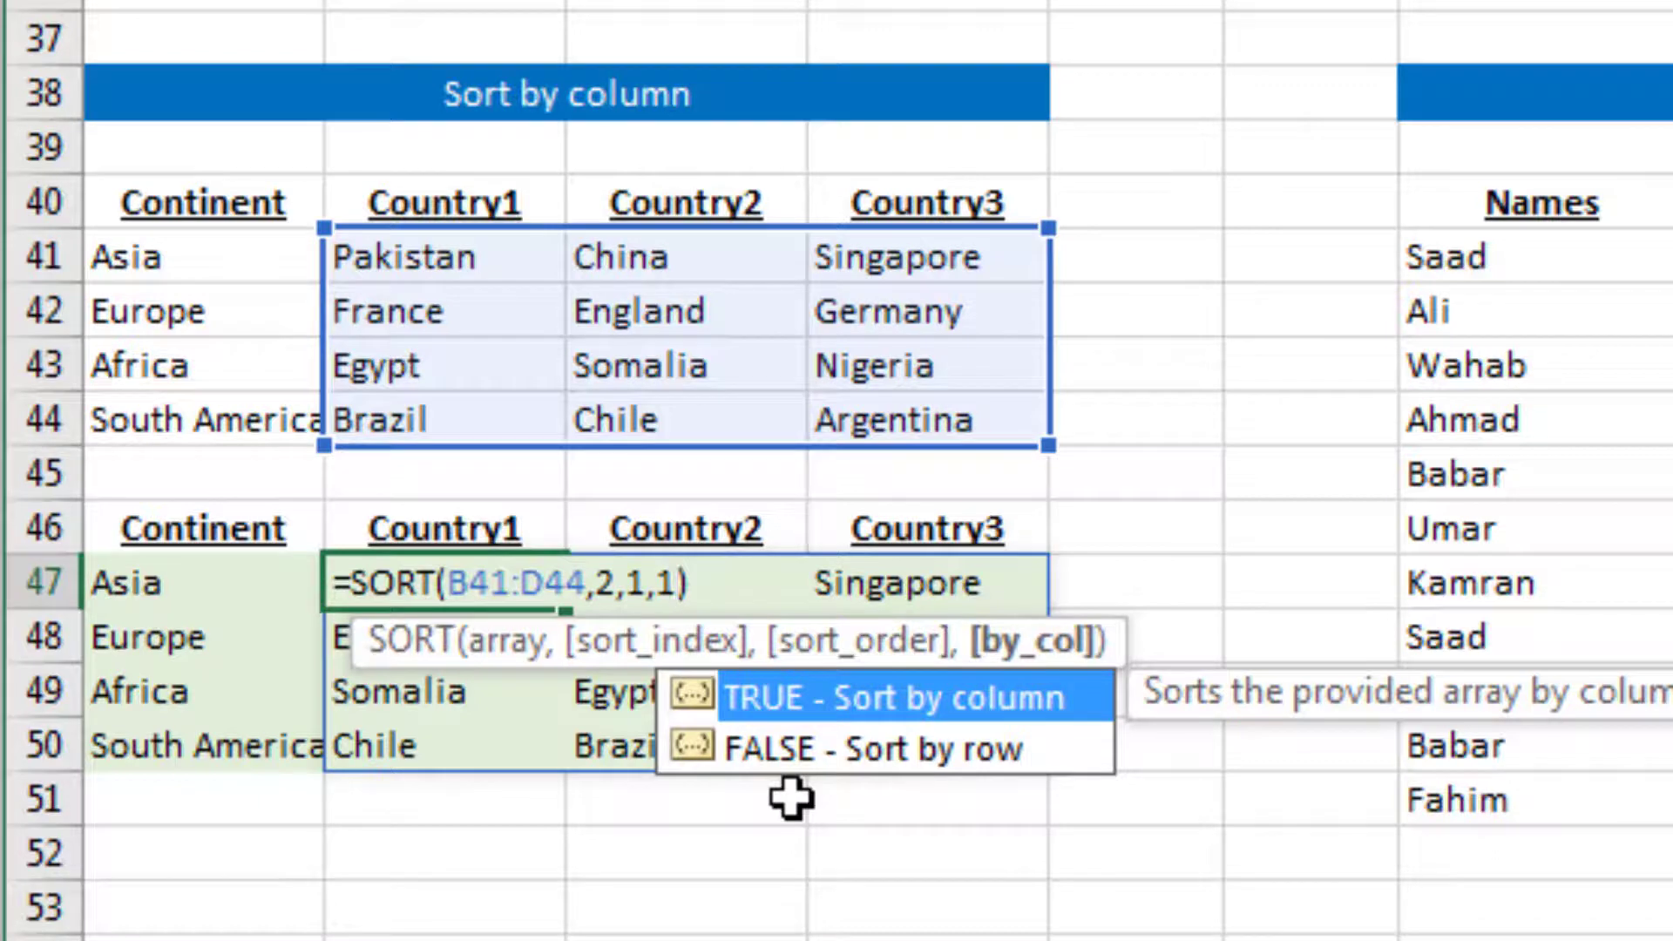
key("Return")
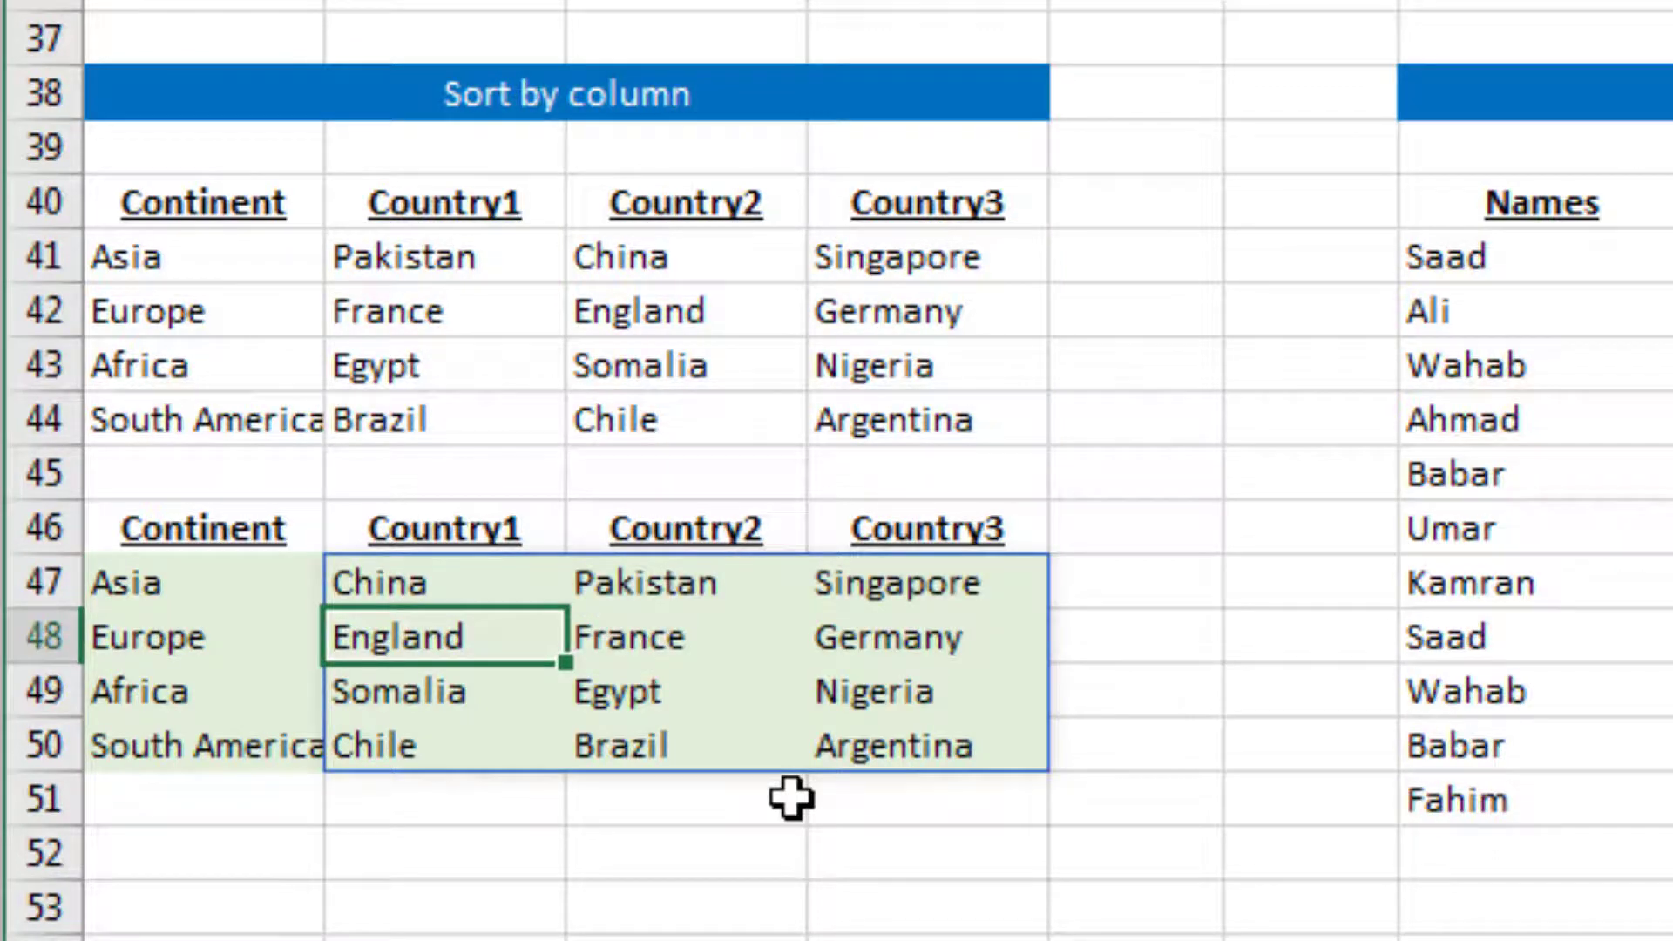
- Set the sort index of the SORT formula in B47 to 4 to order by the South America row, and check B50:D50
key("Up")
key("F2")
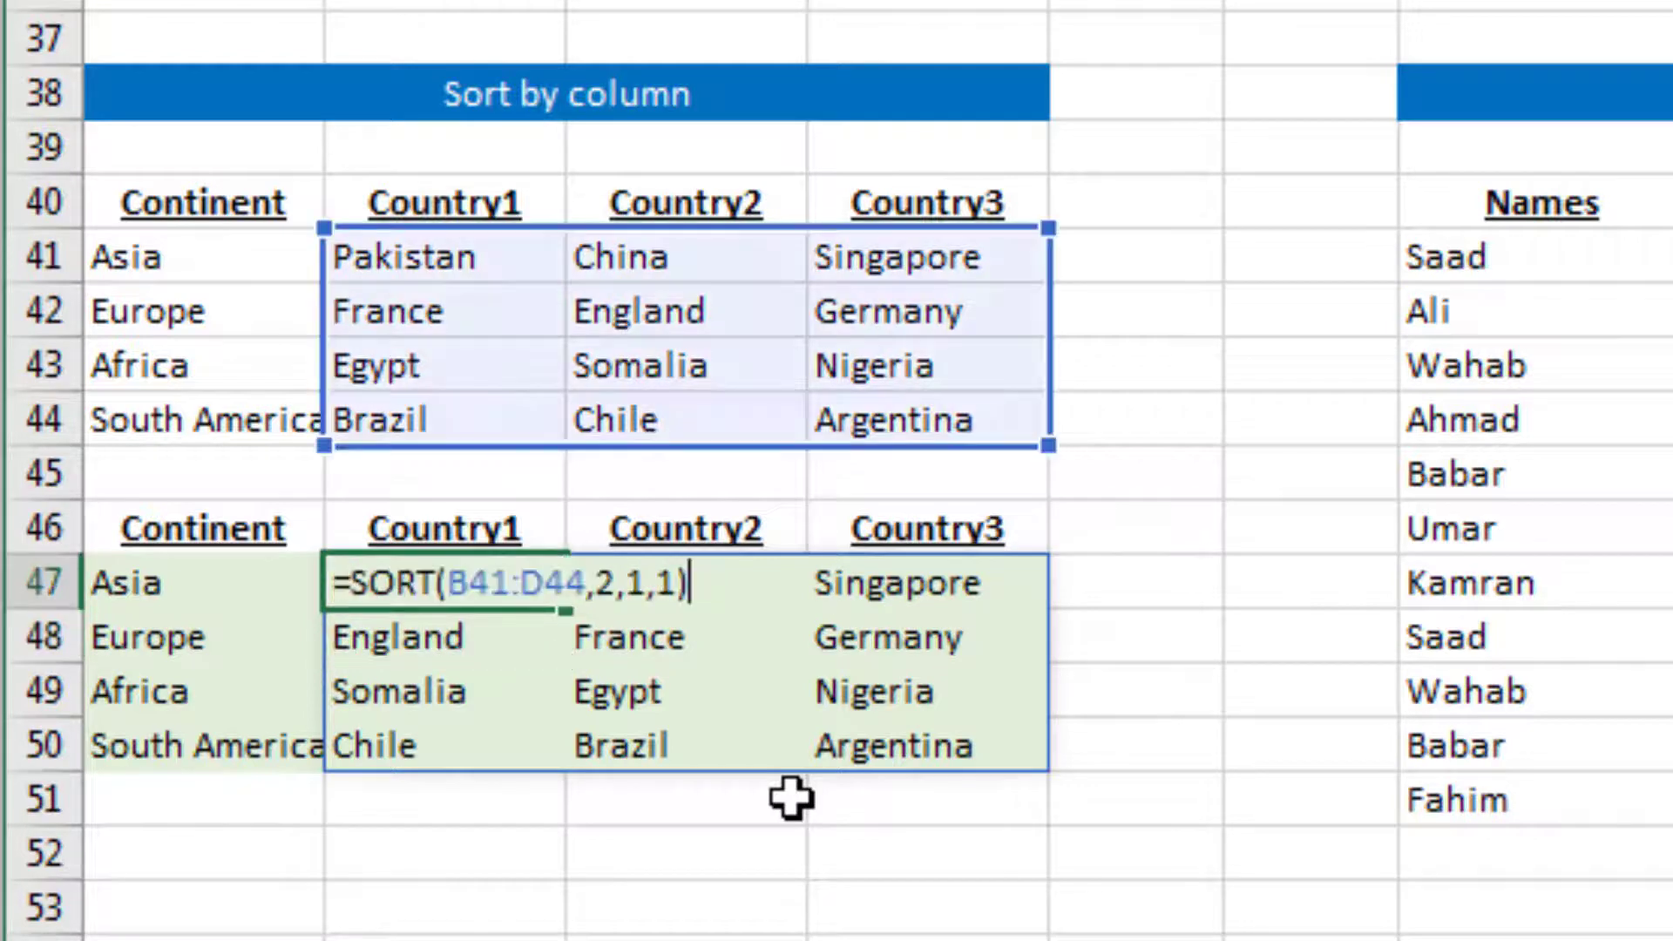
key("Left")
key("Left")
key("Left")
key("Left")
key("Left")
key("shift+Left")
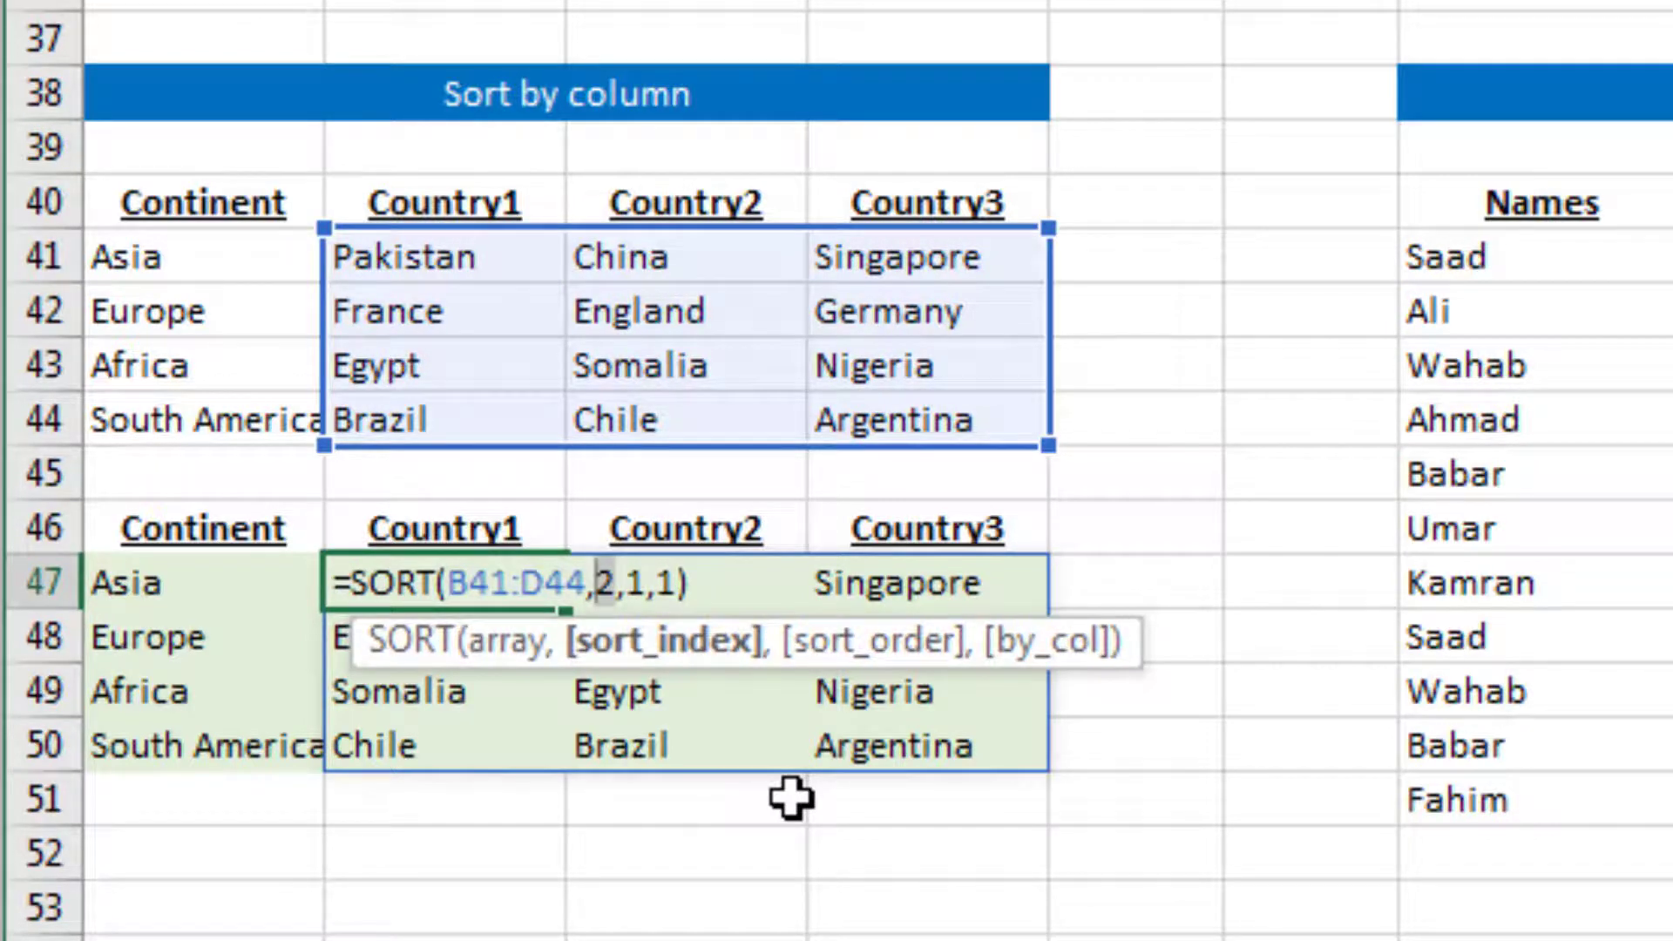
type("4")
key("Return")
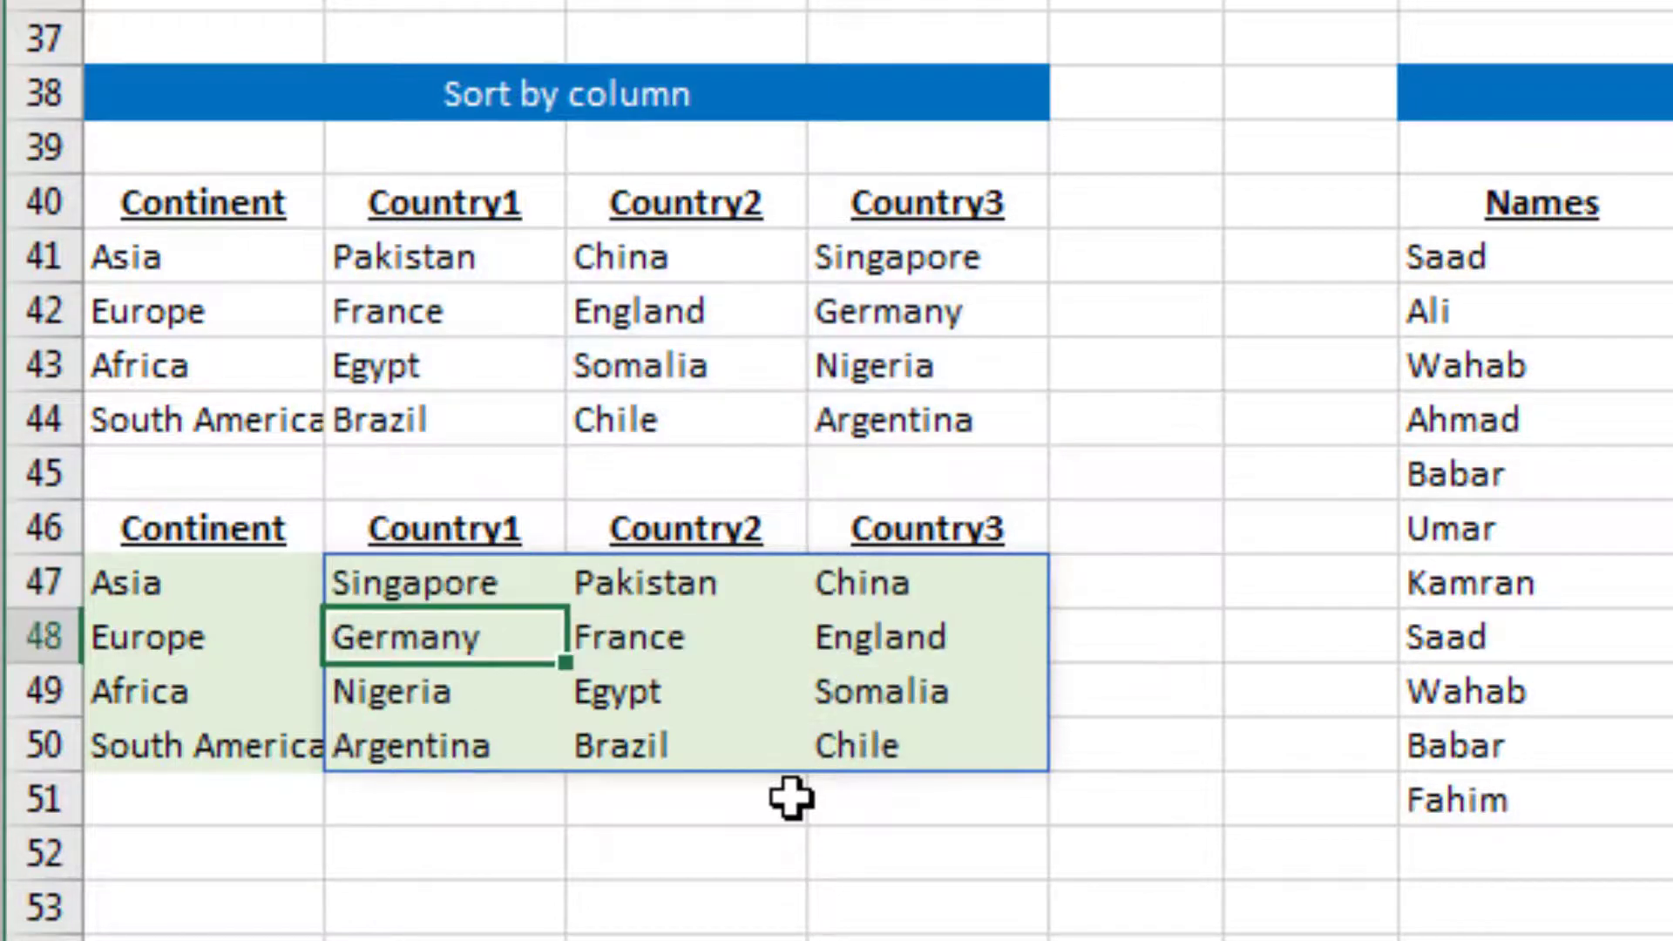
left_click(489, 763)
left_click(601, 756)
left_click(835, 752)
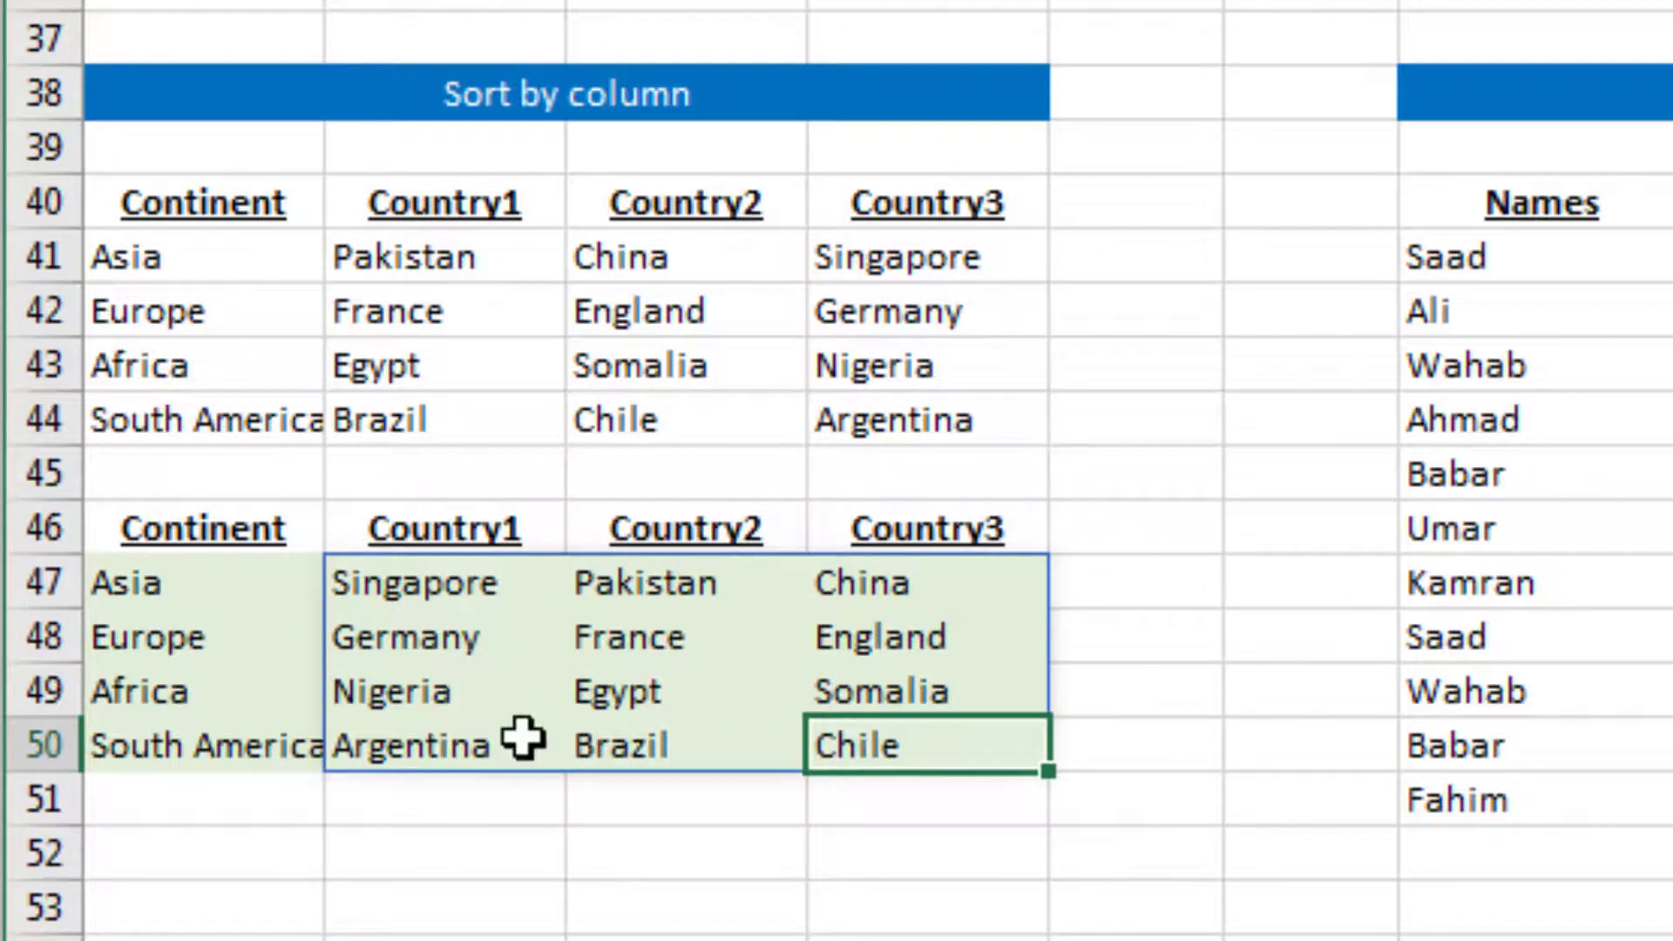
- Set the sort order of the SORT formula in B47 to -1 for a descending sort by the South America row
left_click(443, 598)
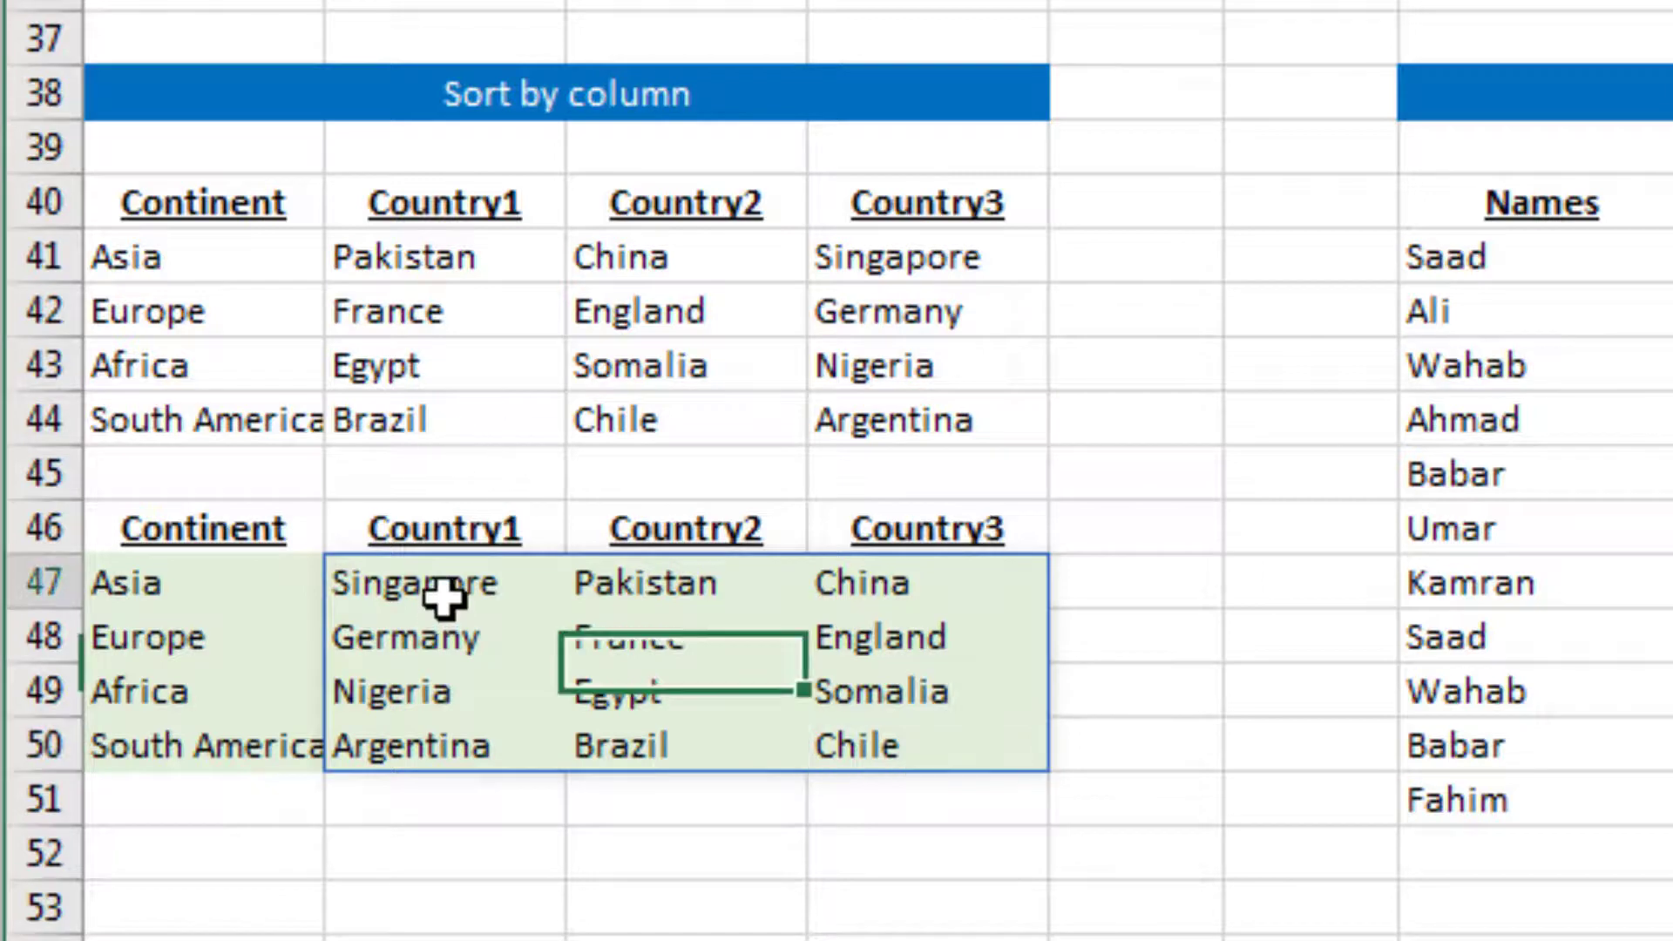
key("F2")
key("Left")
key("Left")
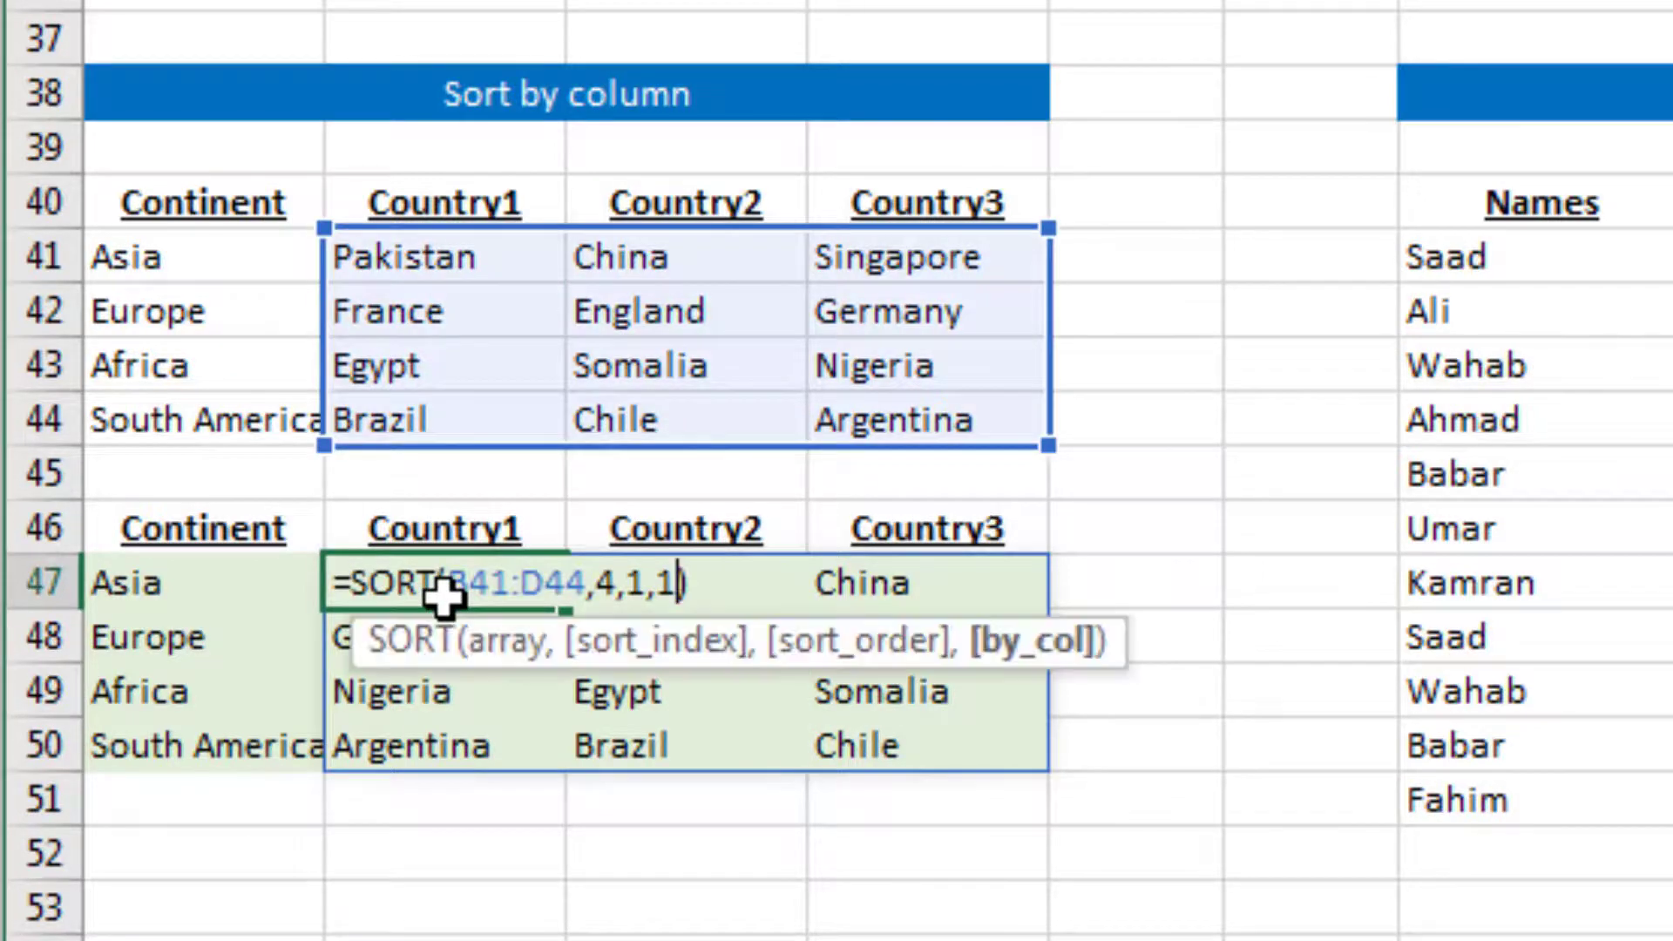
key("Left")
key("Left")
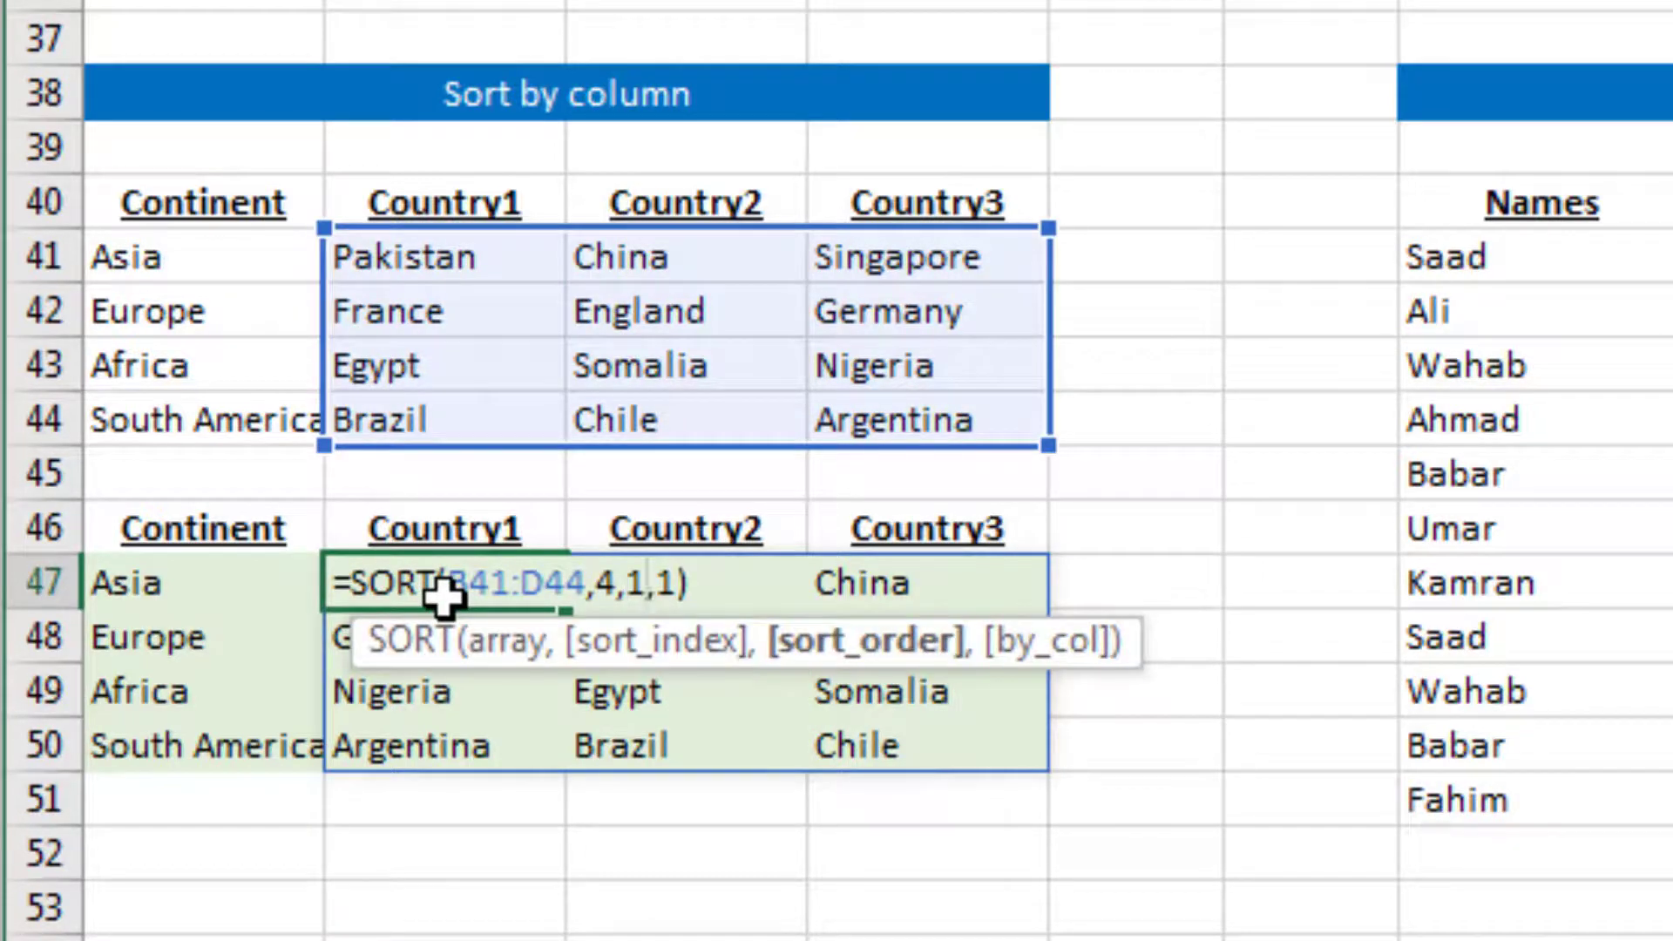
type("-")
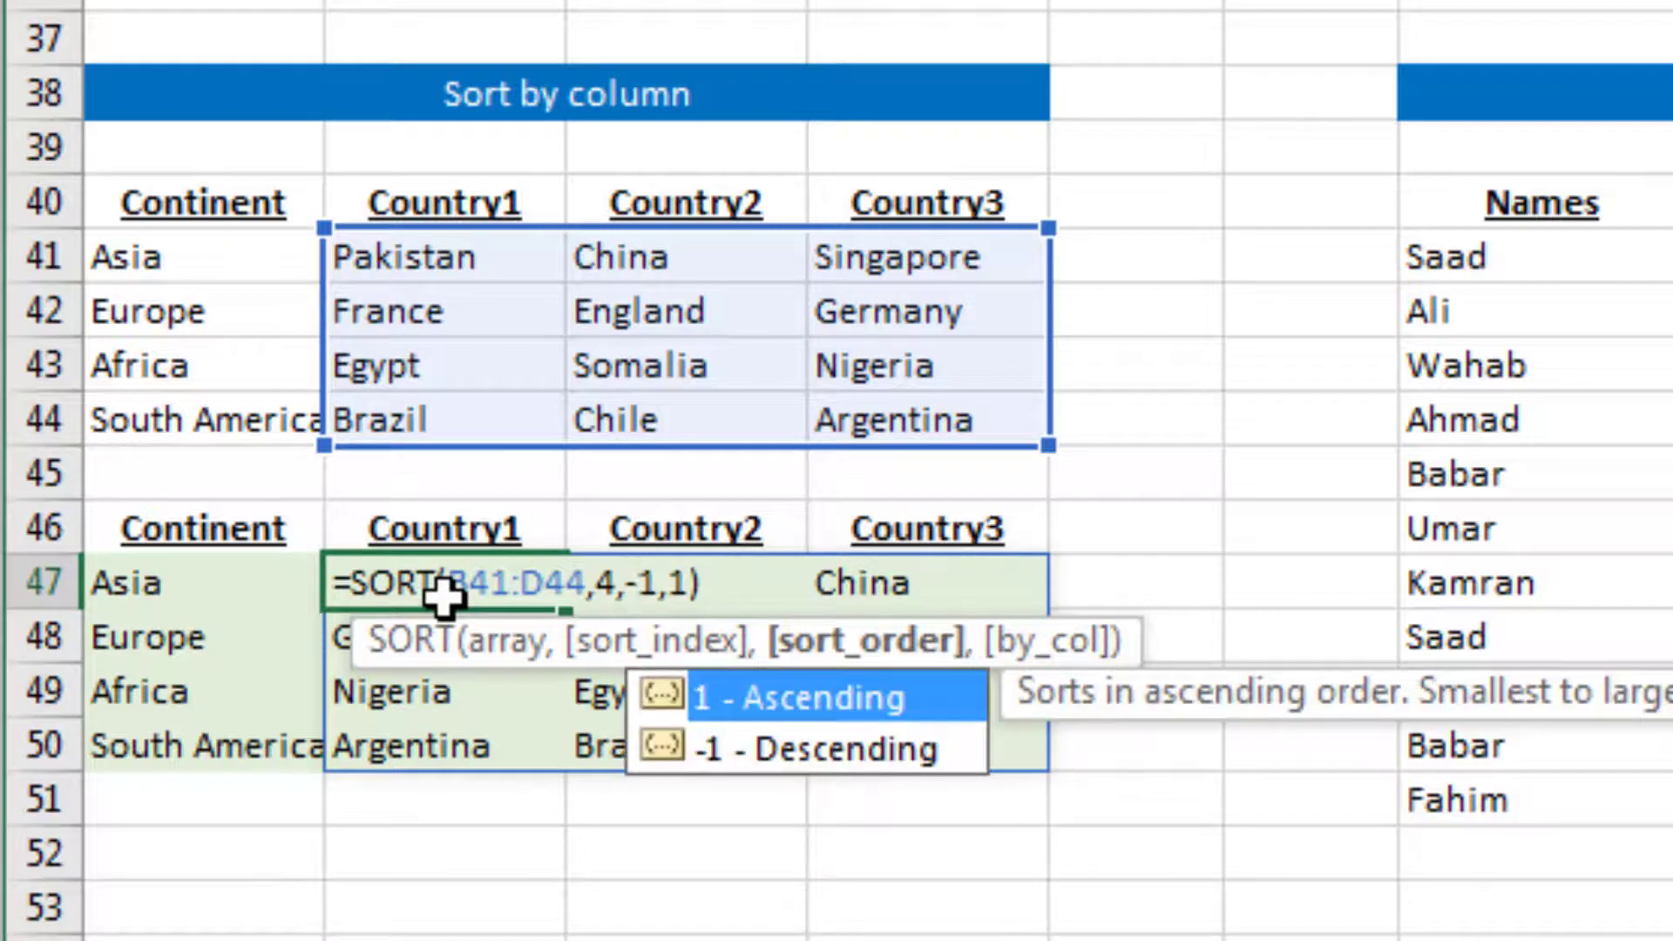
key("Return")
- Check the order of the countries across the sorted range B47:D50 for each continent
key("Down")
key("Down")
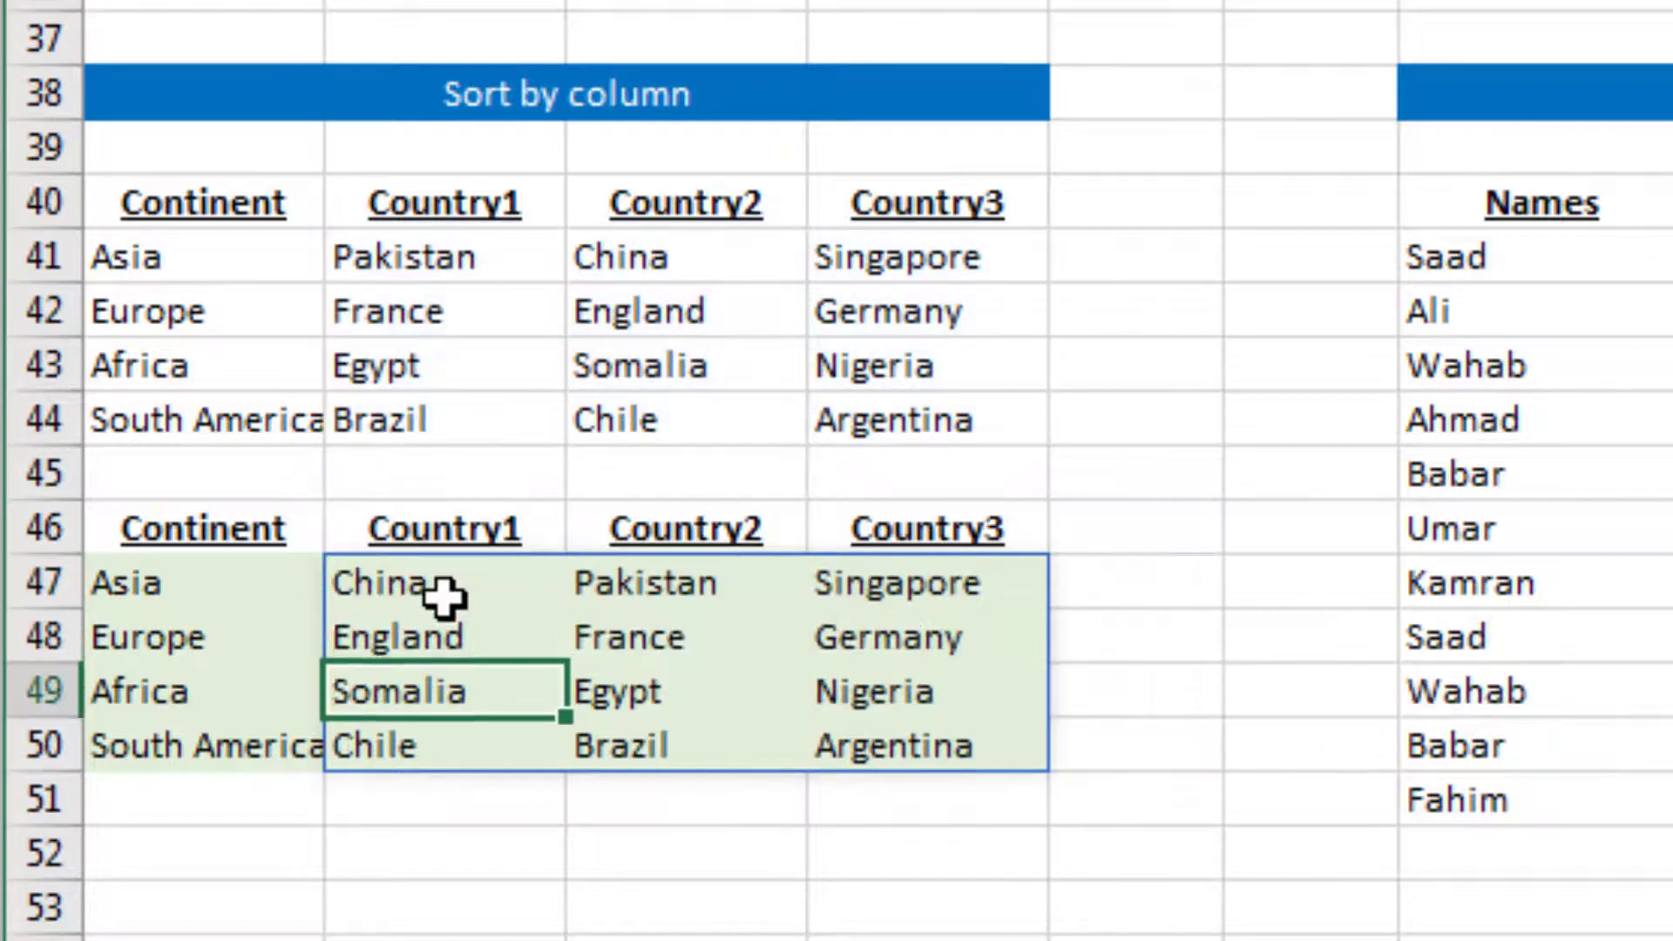
key("Right")
key("Right")
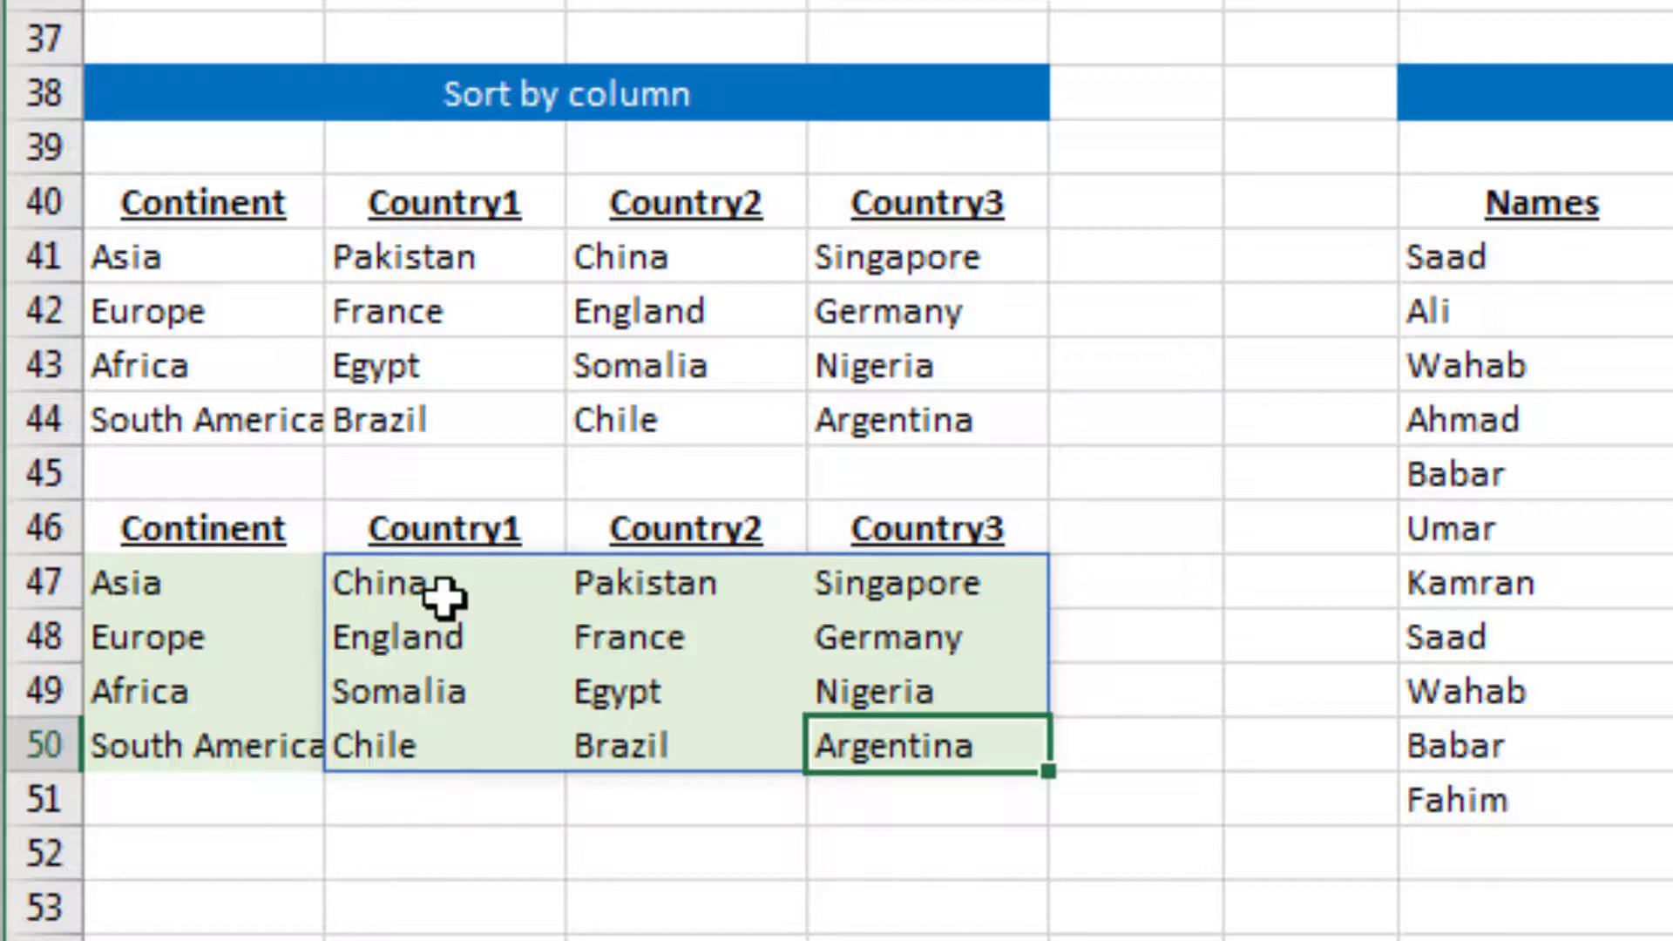
key("Up")
key("Up")
key("Up")
key("Left")
key("Left")
key("Left")
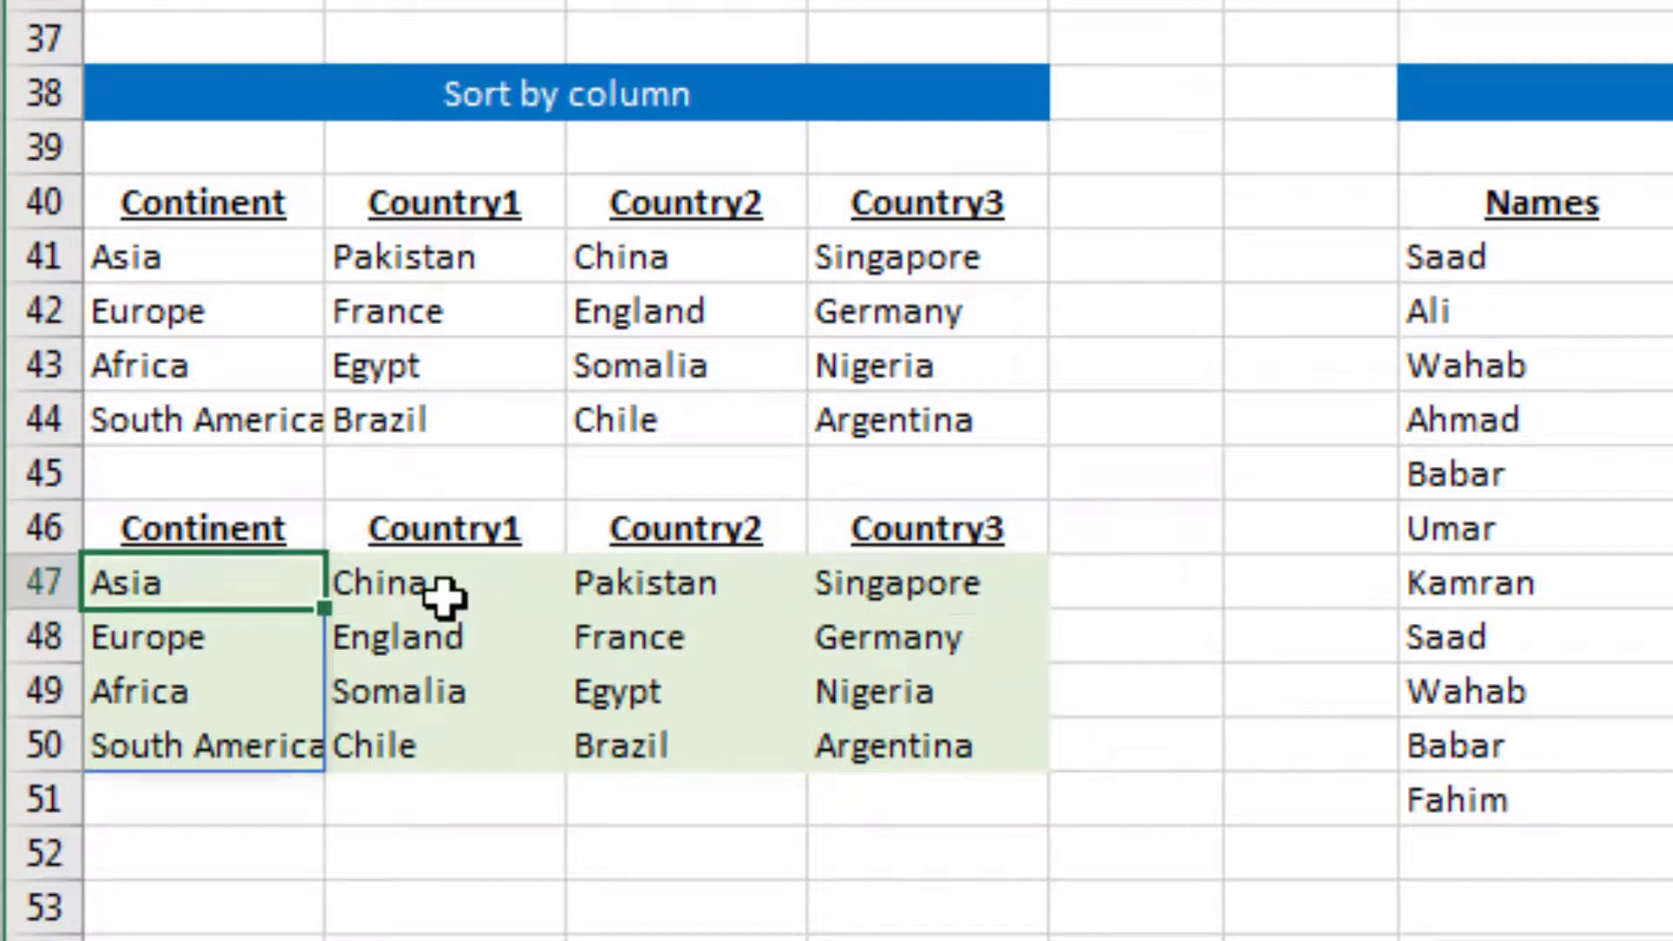
key("Right")
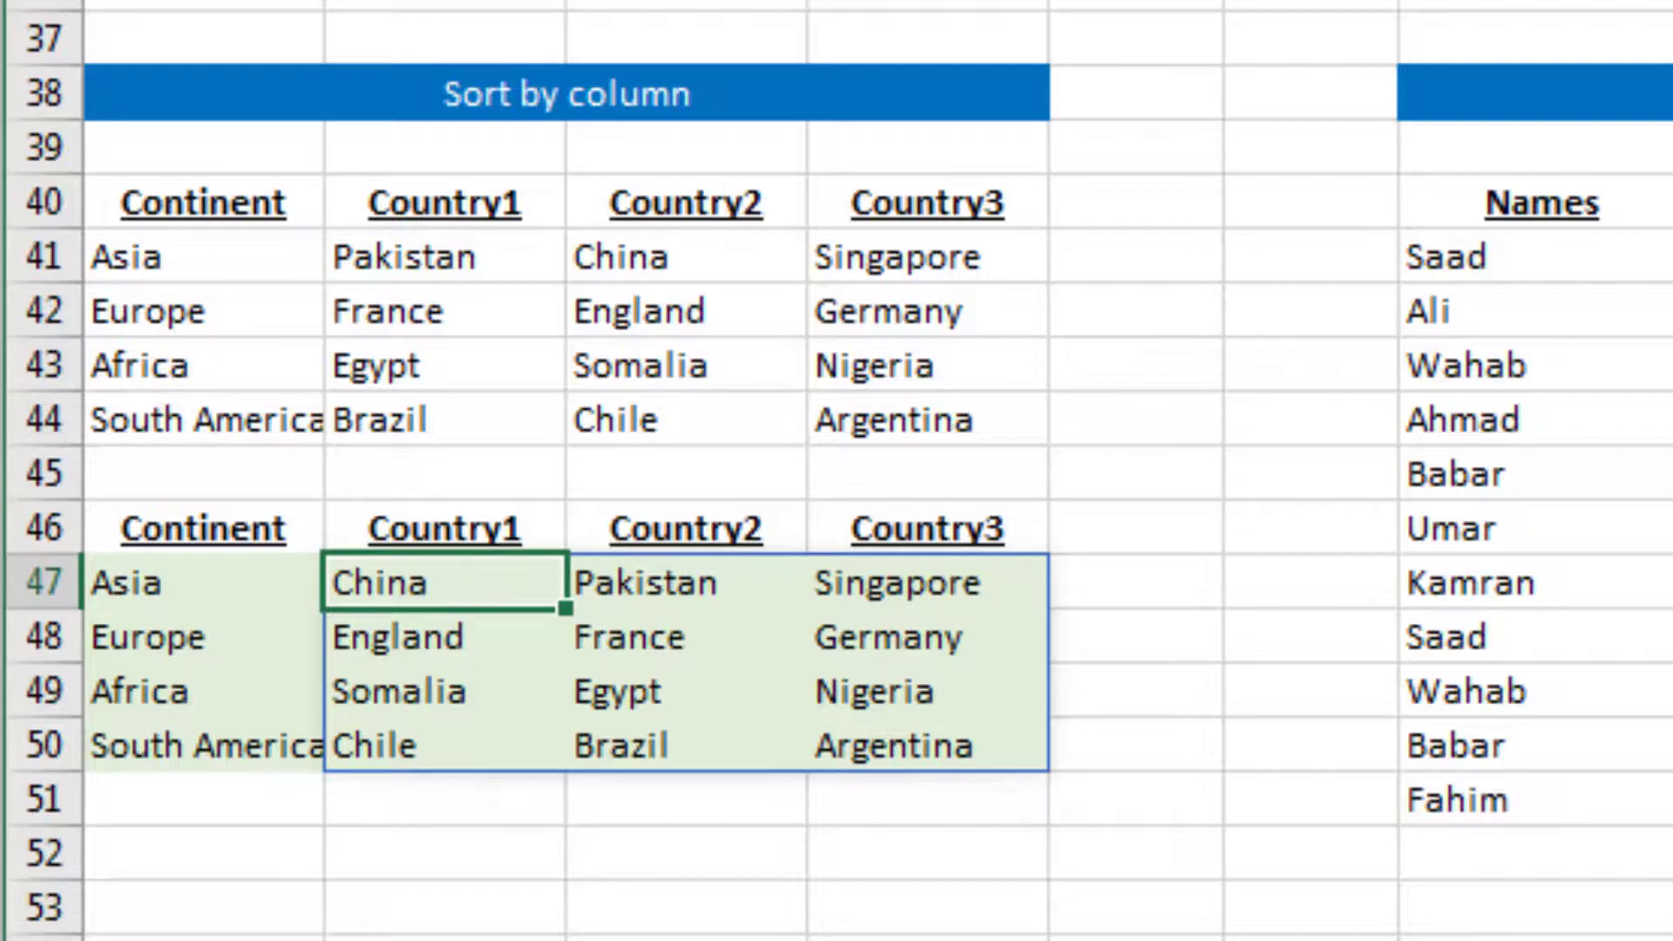
- Clear the existing formulas in H41:J41 under Unique, Sort and Sorted/Unique in the Sort unique values section
left_click(1612, 257)
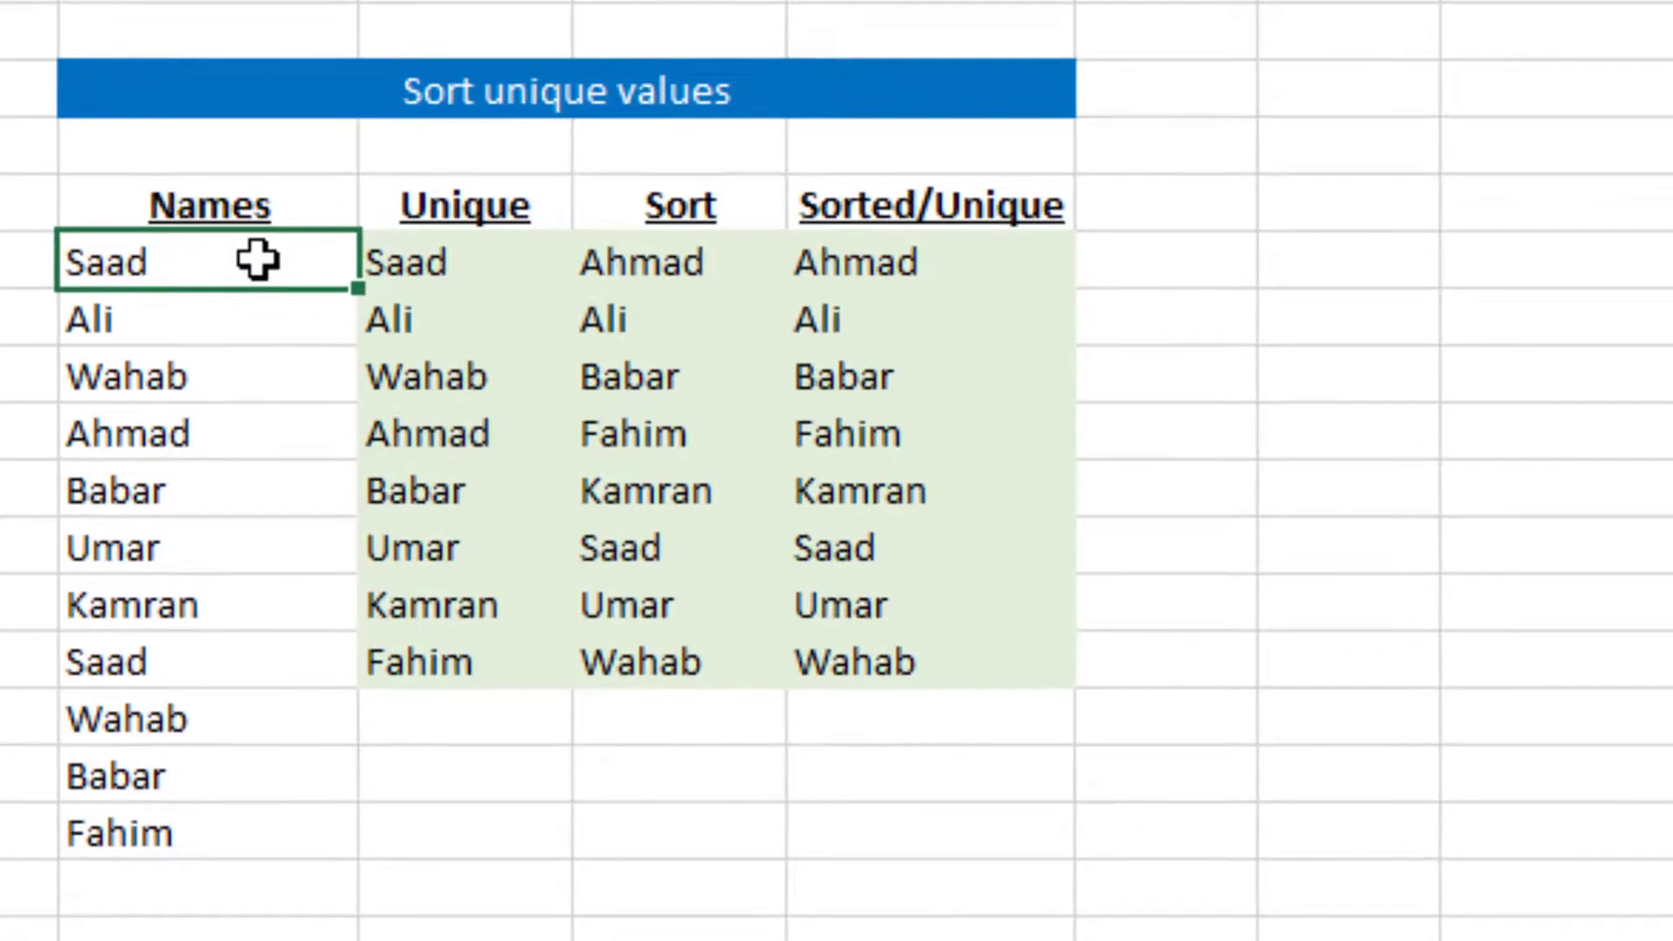
key("ctrl+shift+Down")
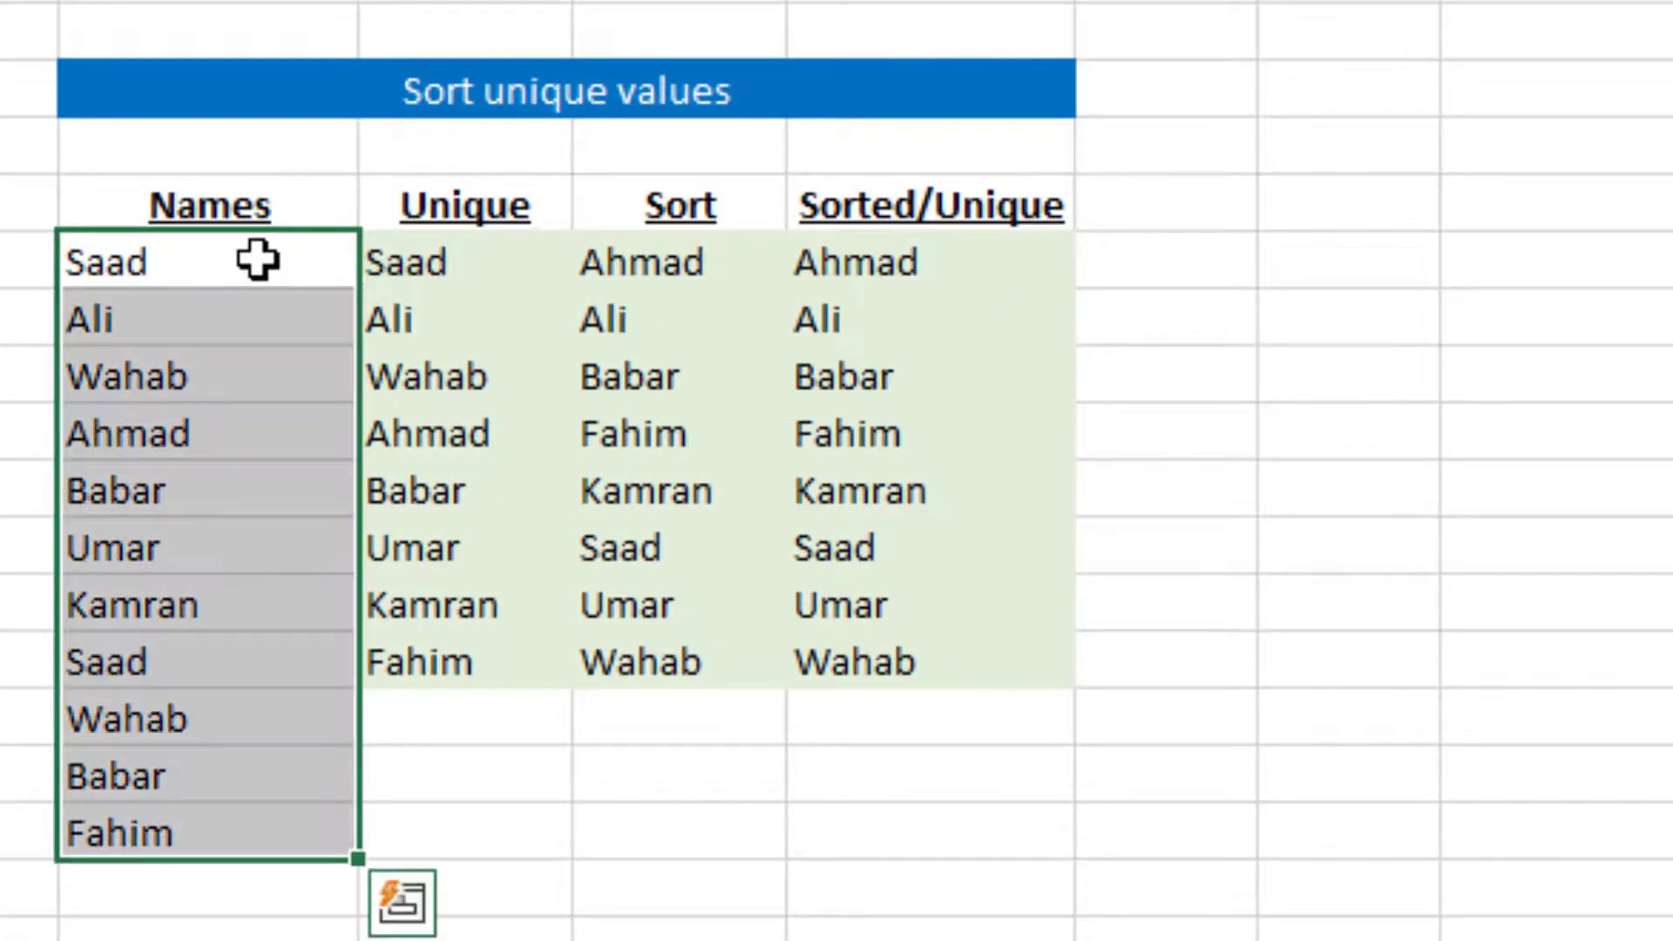
key("Right")
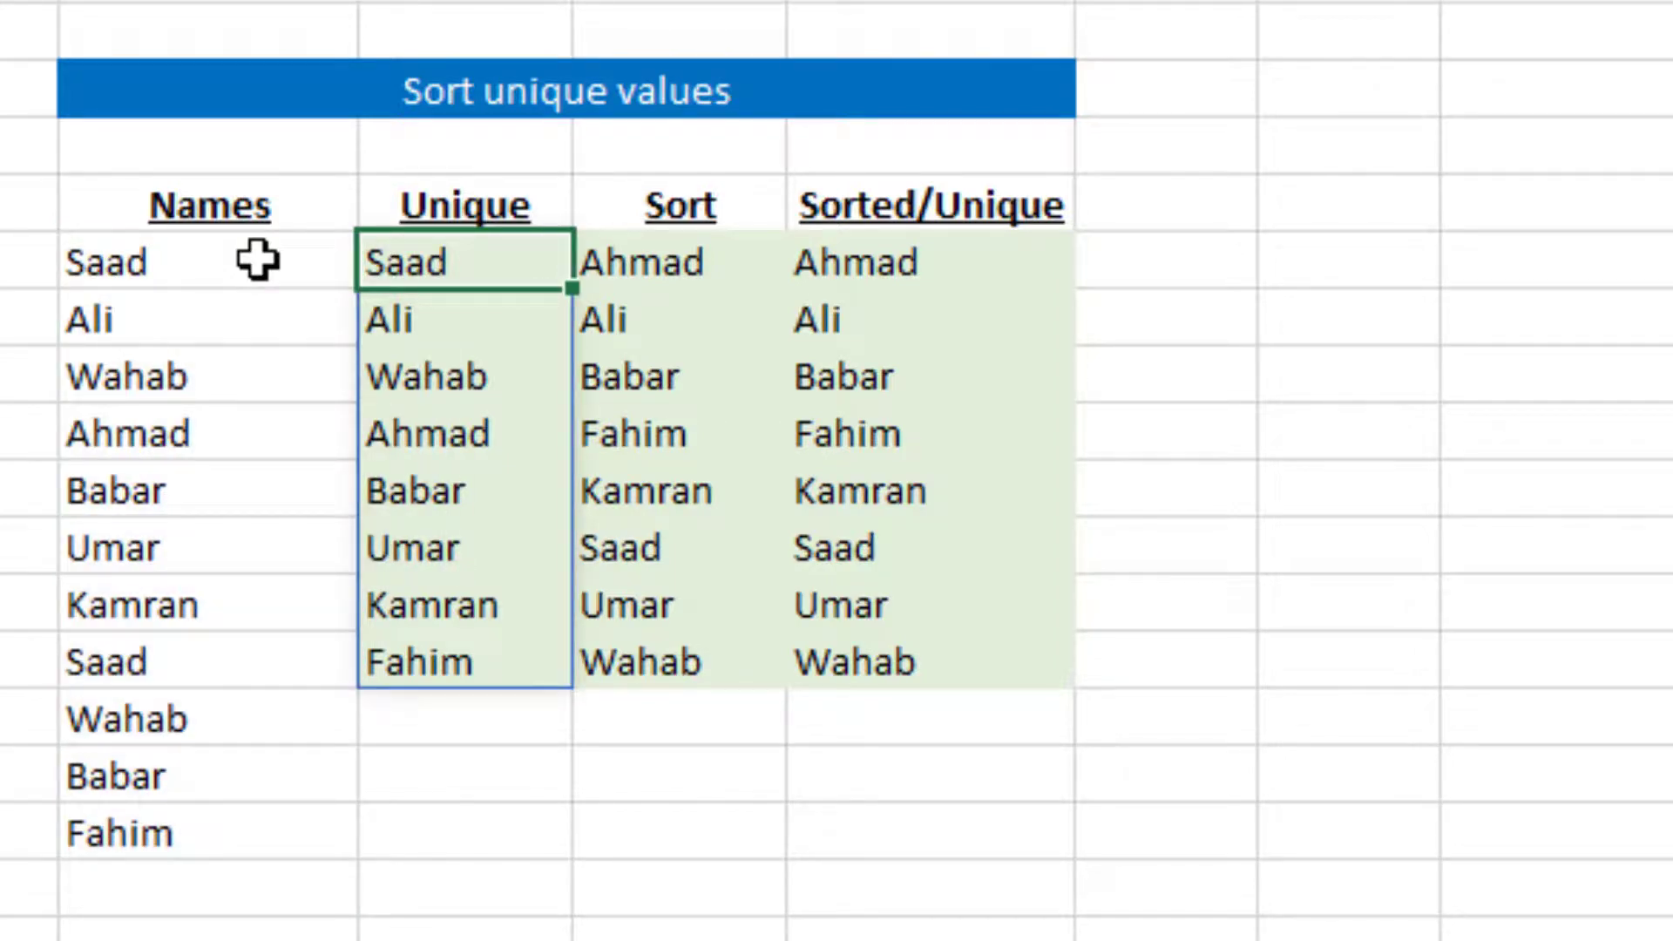
key("Right")
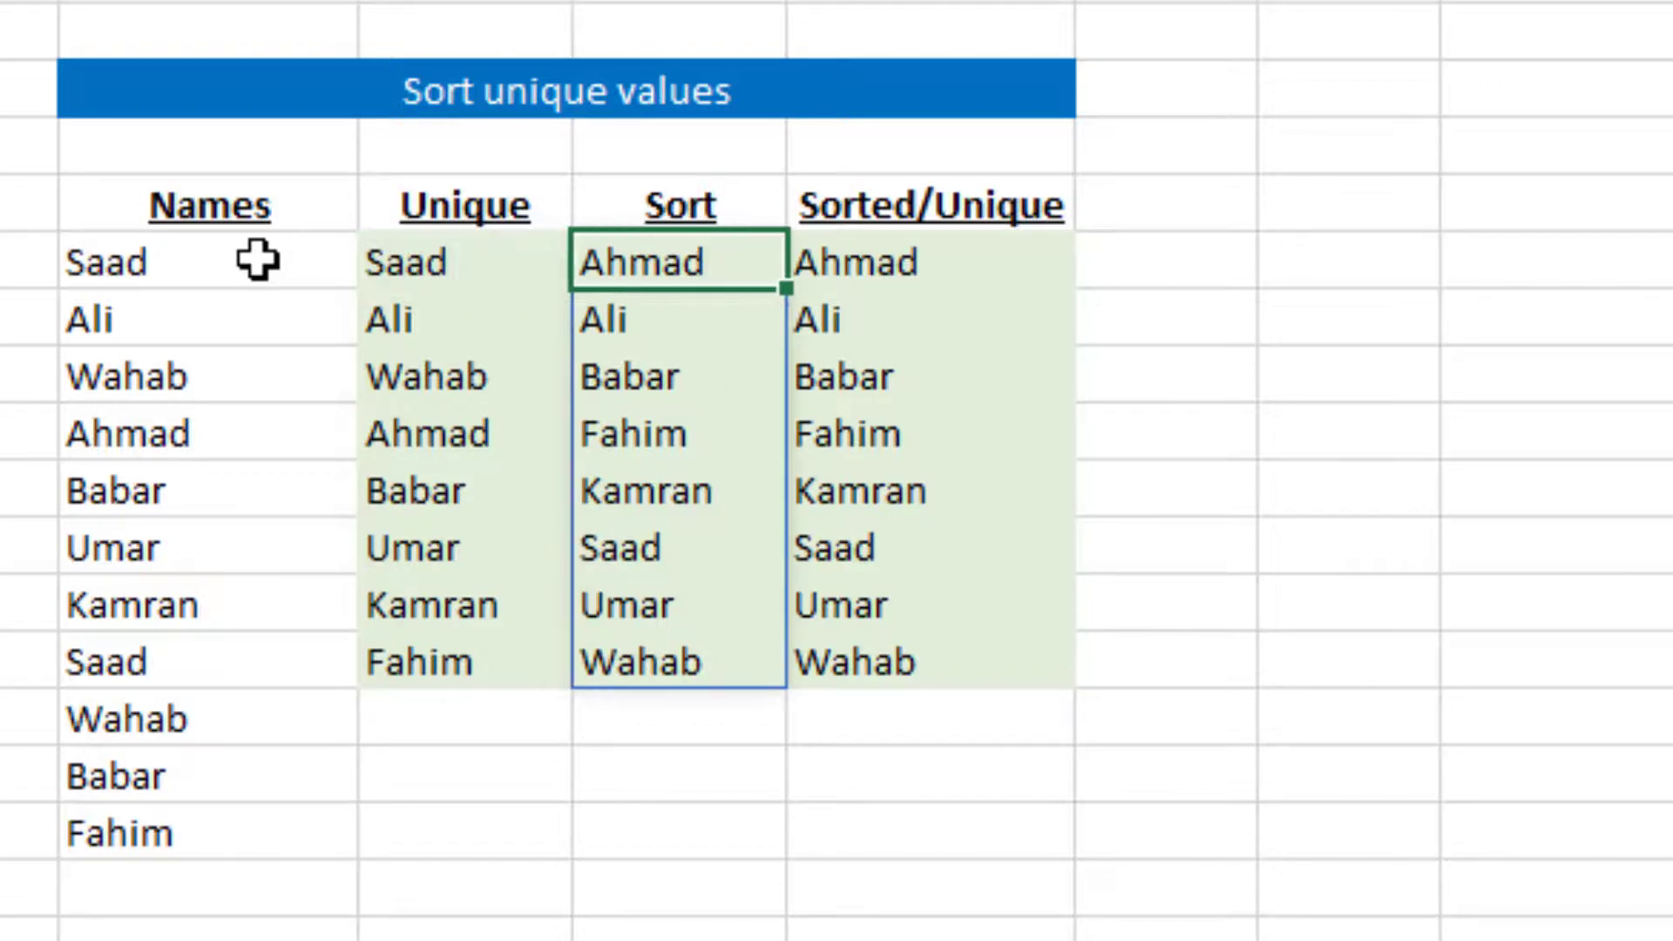
key("Left")
key("shift+Right")
key("shift+Right")
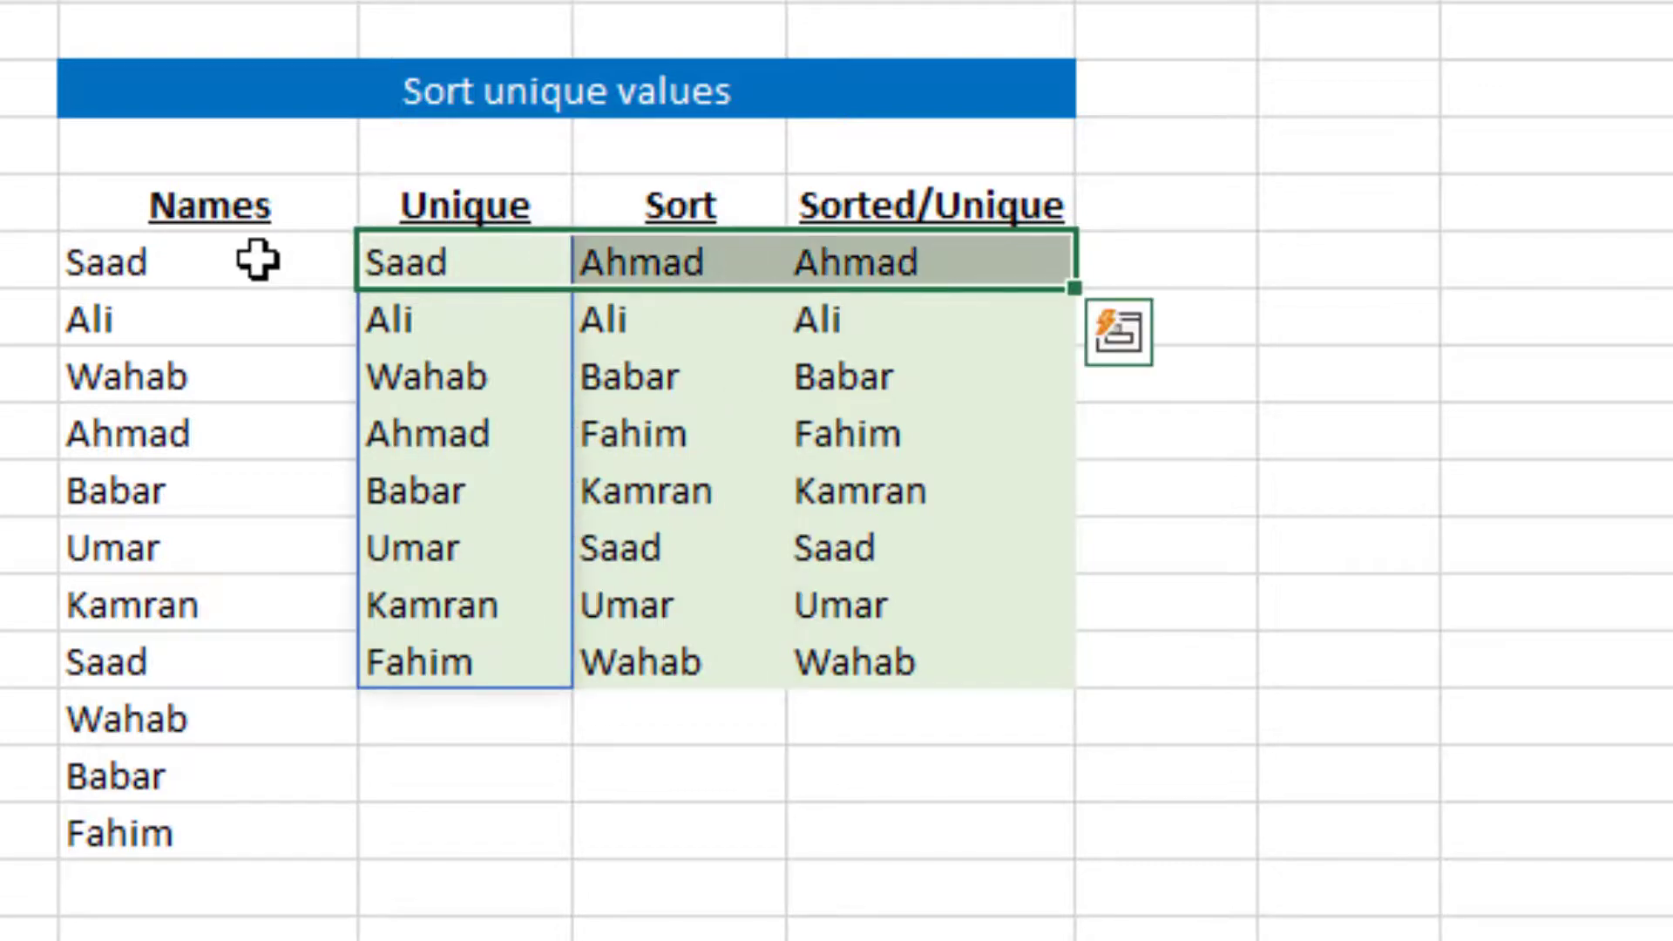
key("Delete")
- Enter =UNIQUE(G41:G51) in H41 to list each name in the Names column once
key("Left")
type("=")
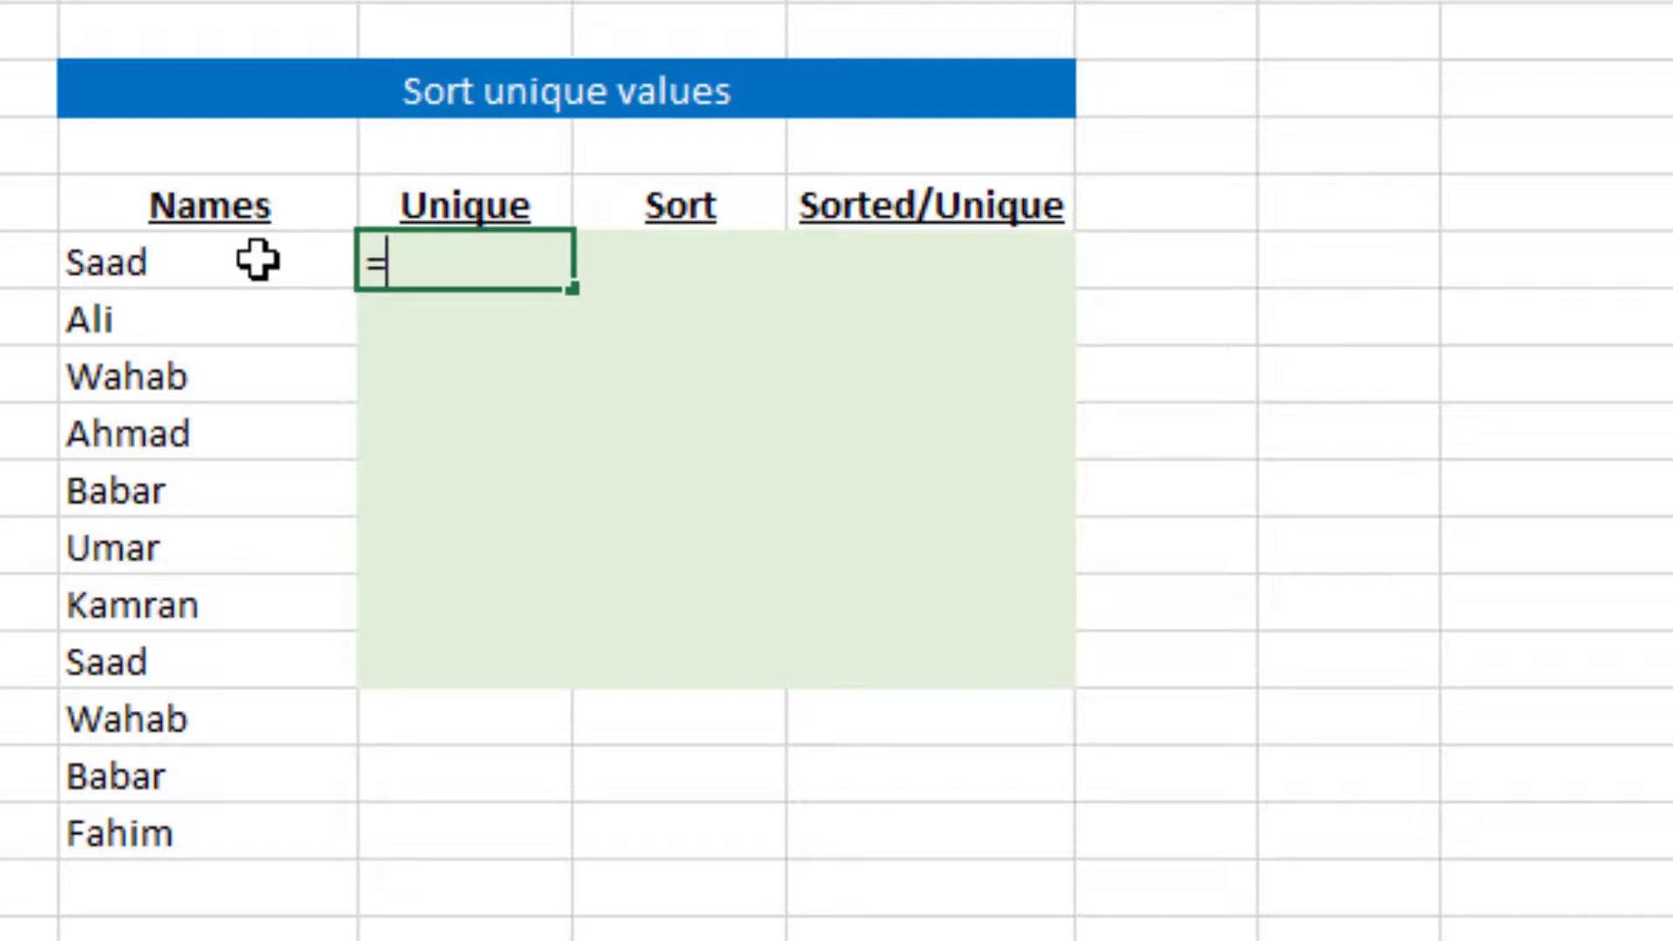
type("uniq")
key("Tab")
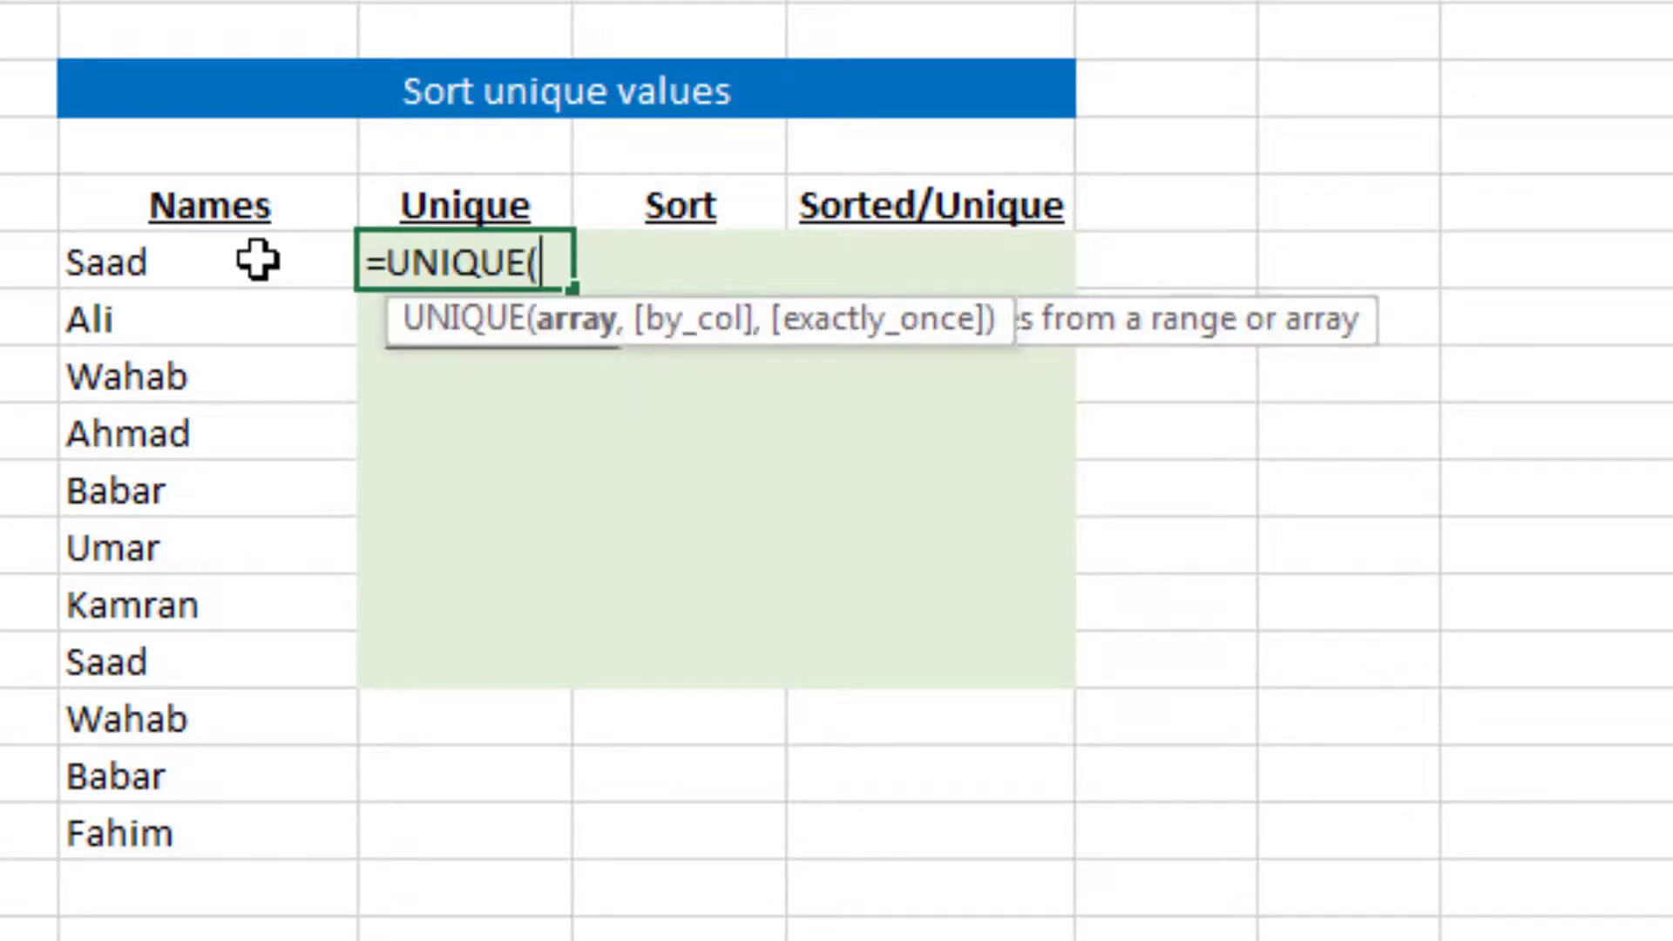
left_click(257, 260)
key("ctrl+shift+Down")
type(")")
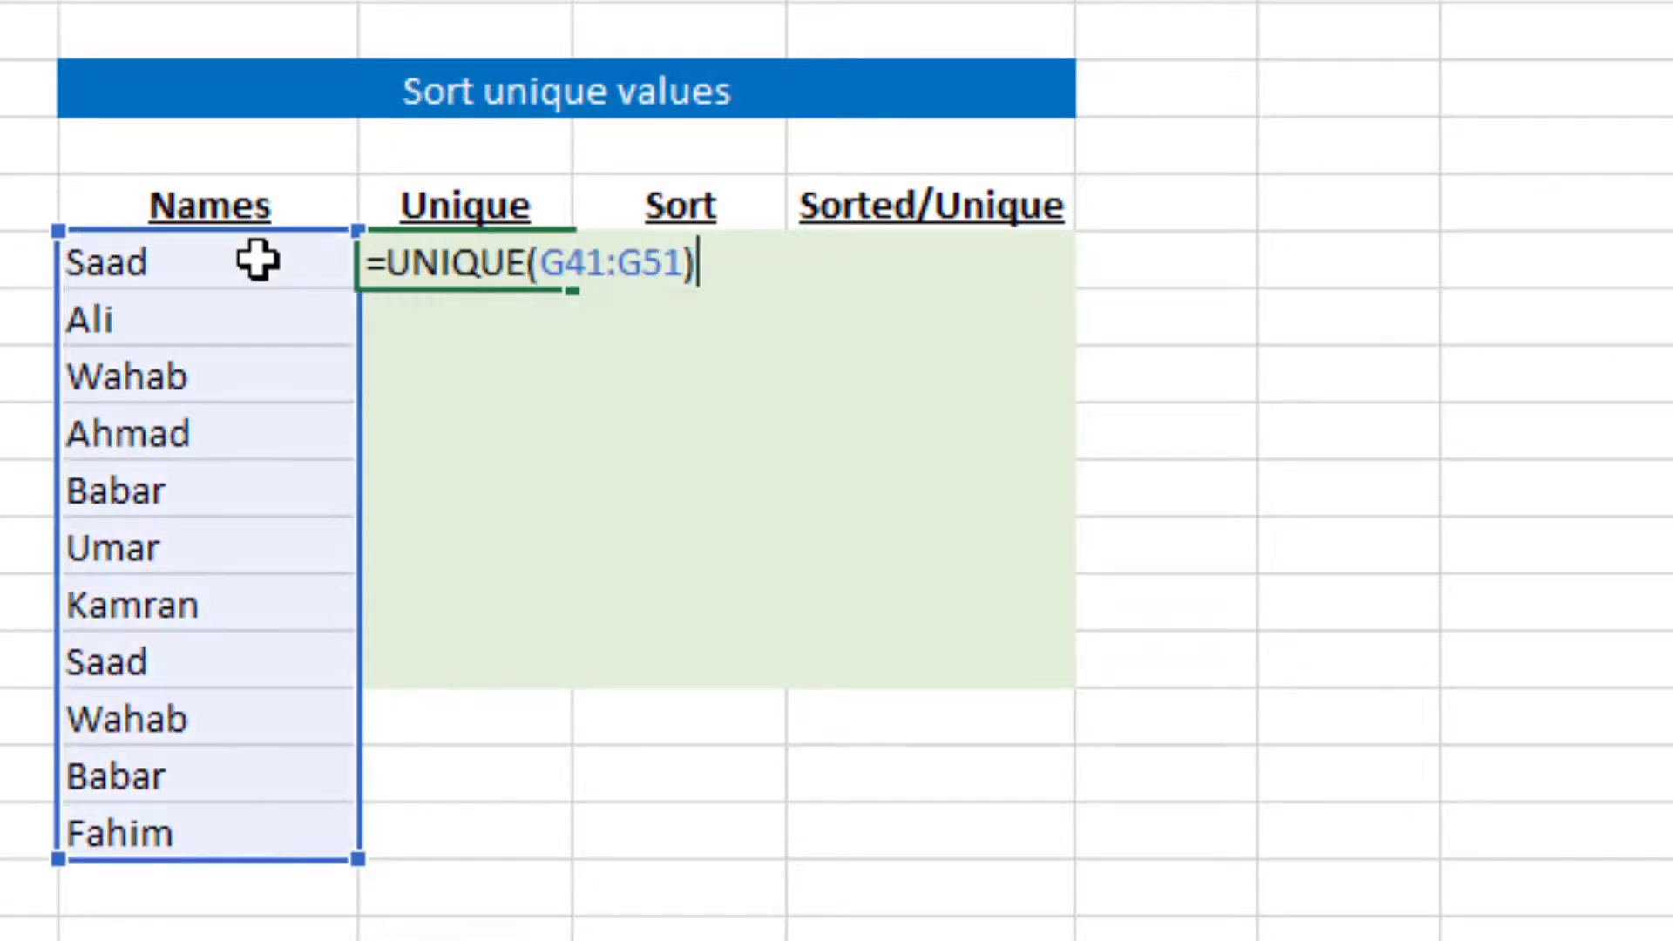
key("Return")
key("Up")
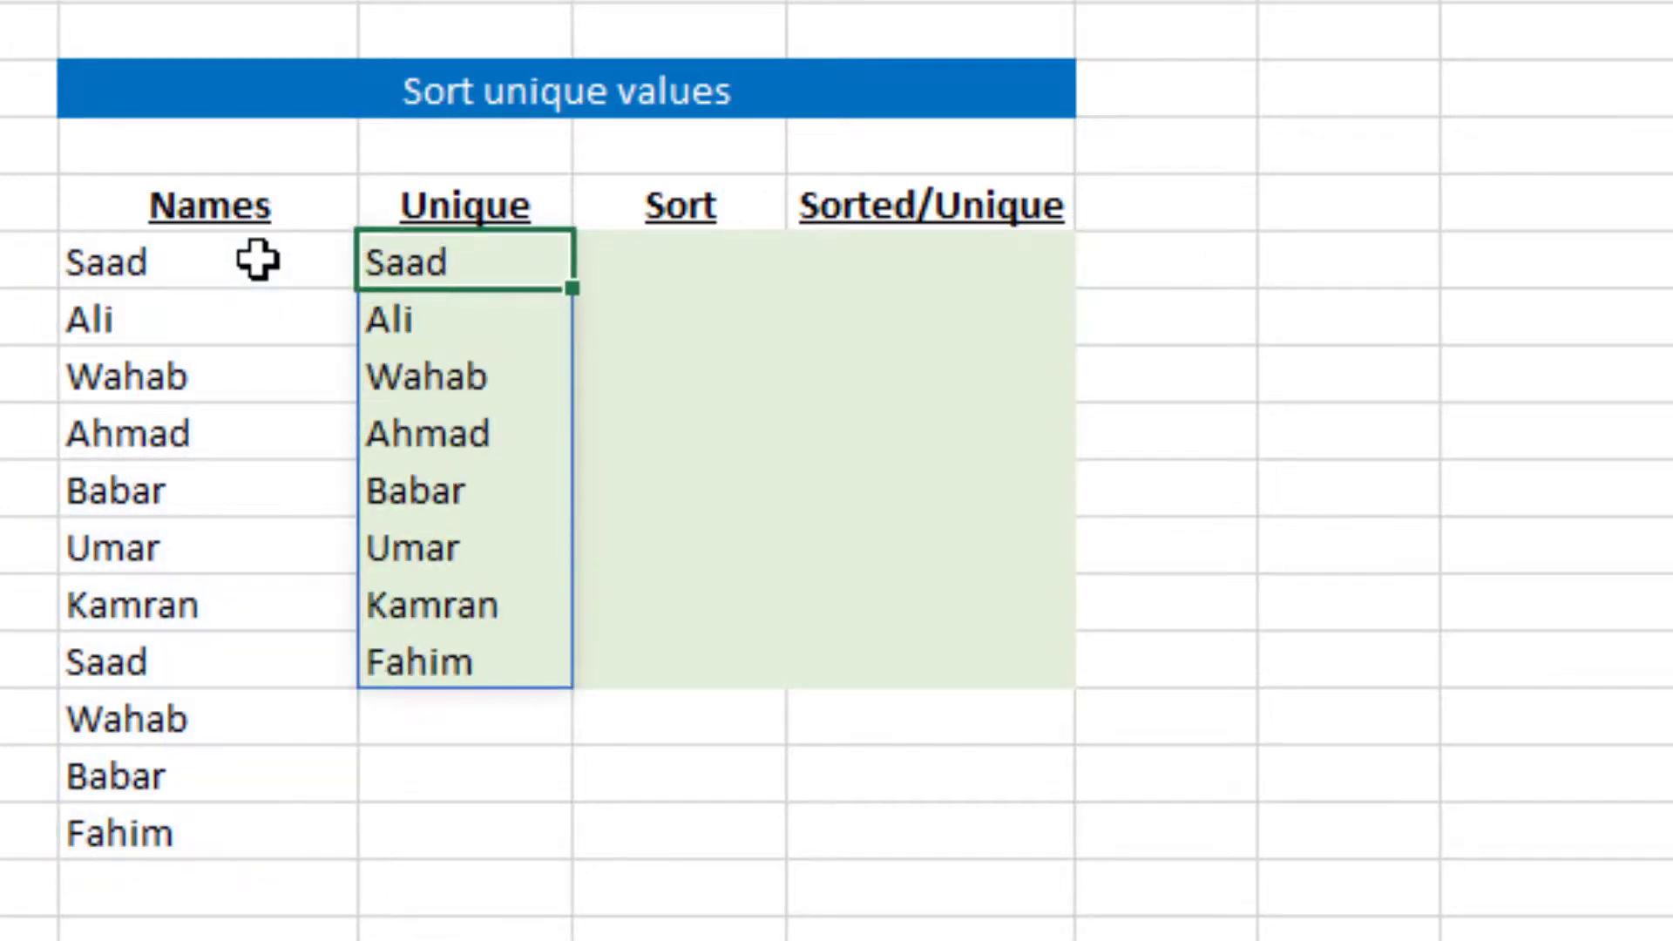
- Enter =SORT(H41#) in I41 to sort the spilled Unique list, and compare the two columns
key("ctrl+shift+Down")
key("Right")
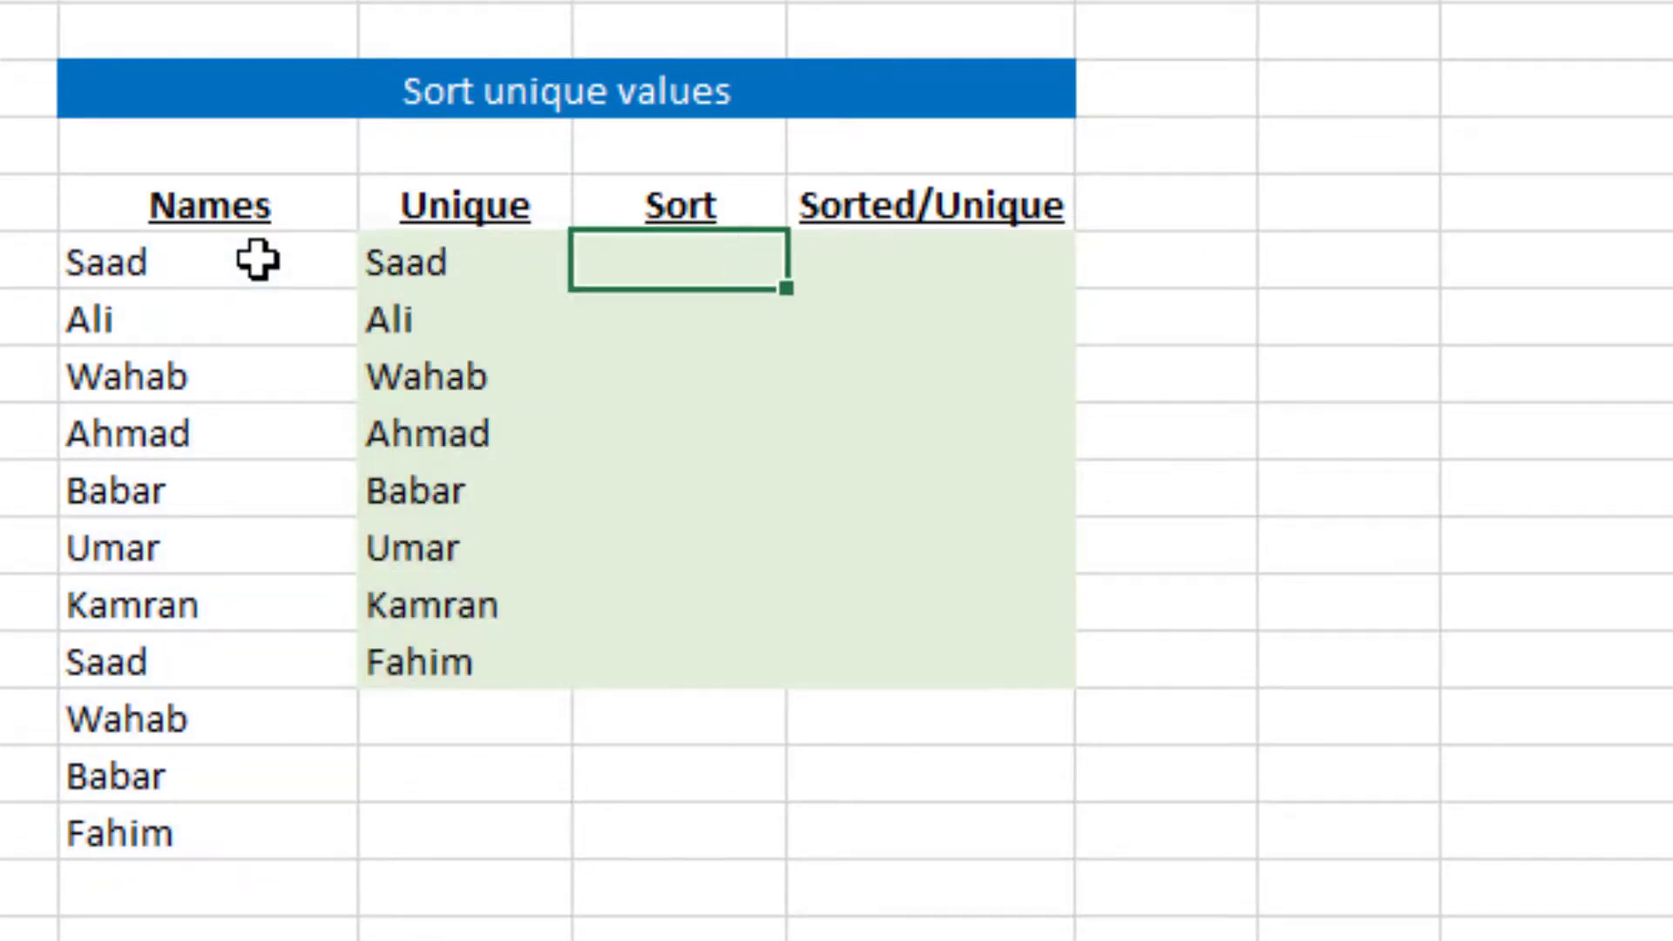
type("=sor")
key("Tab")
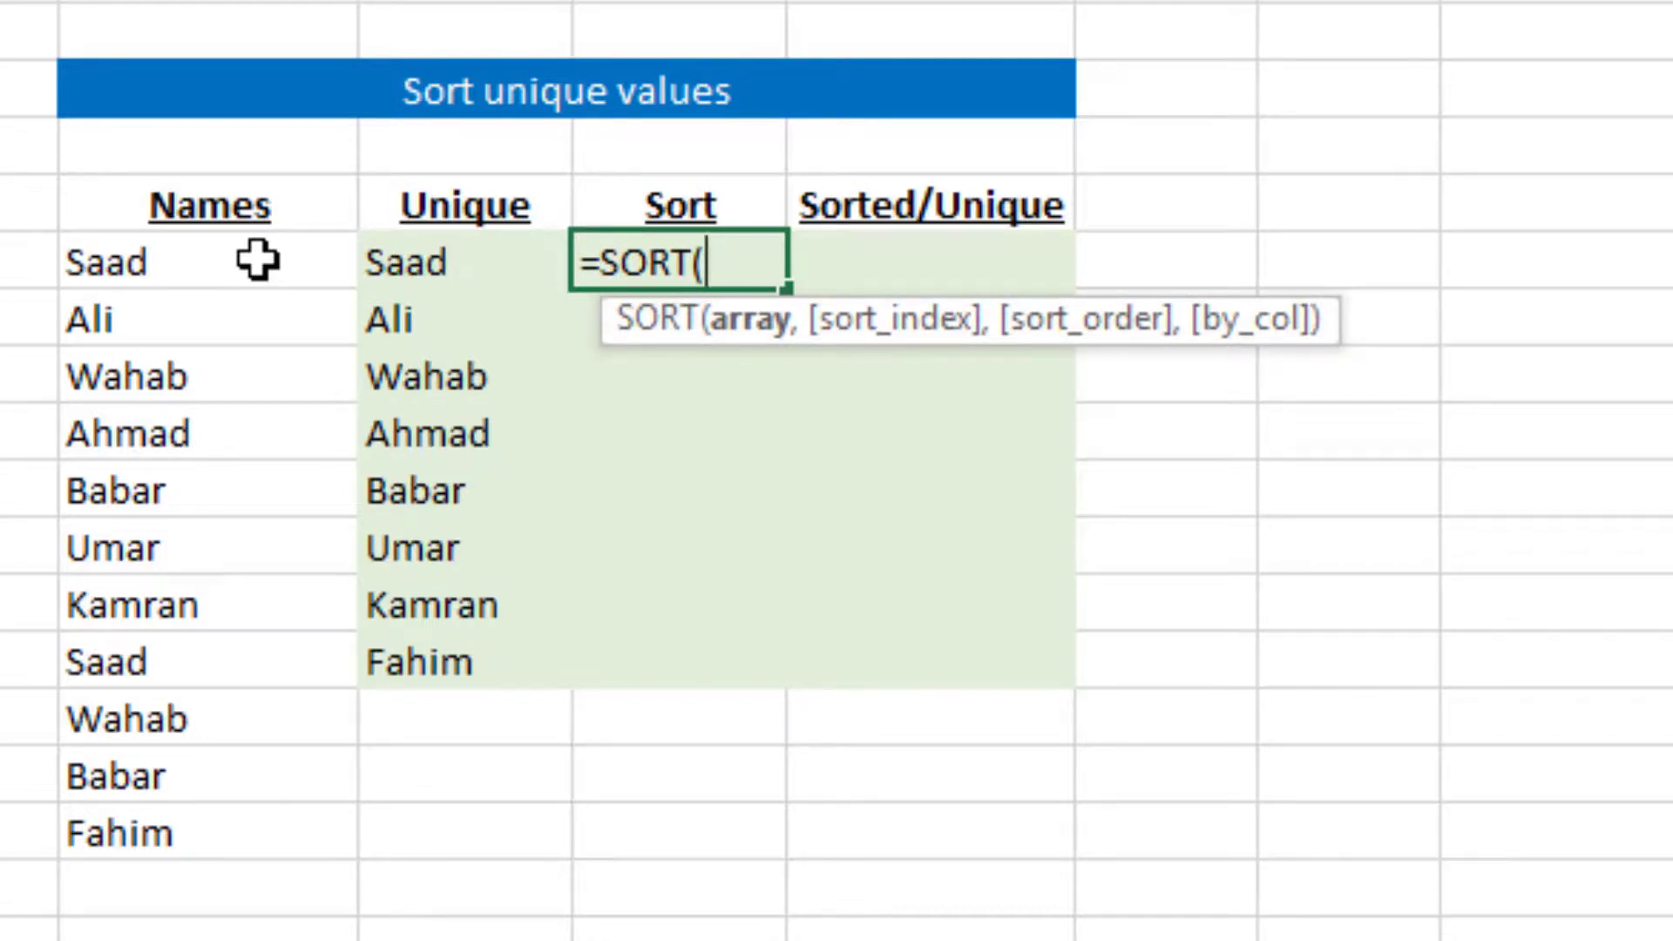
key("Left")
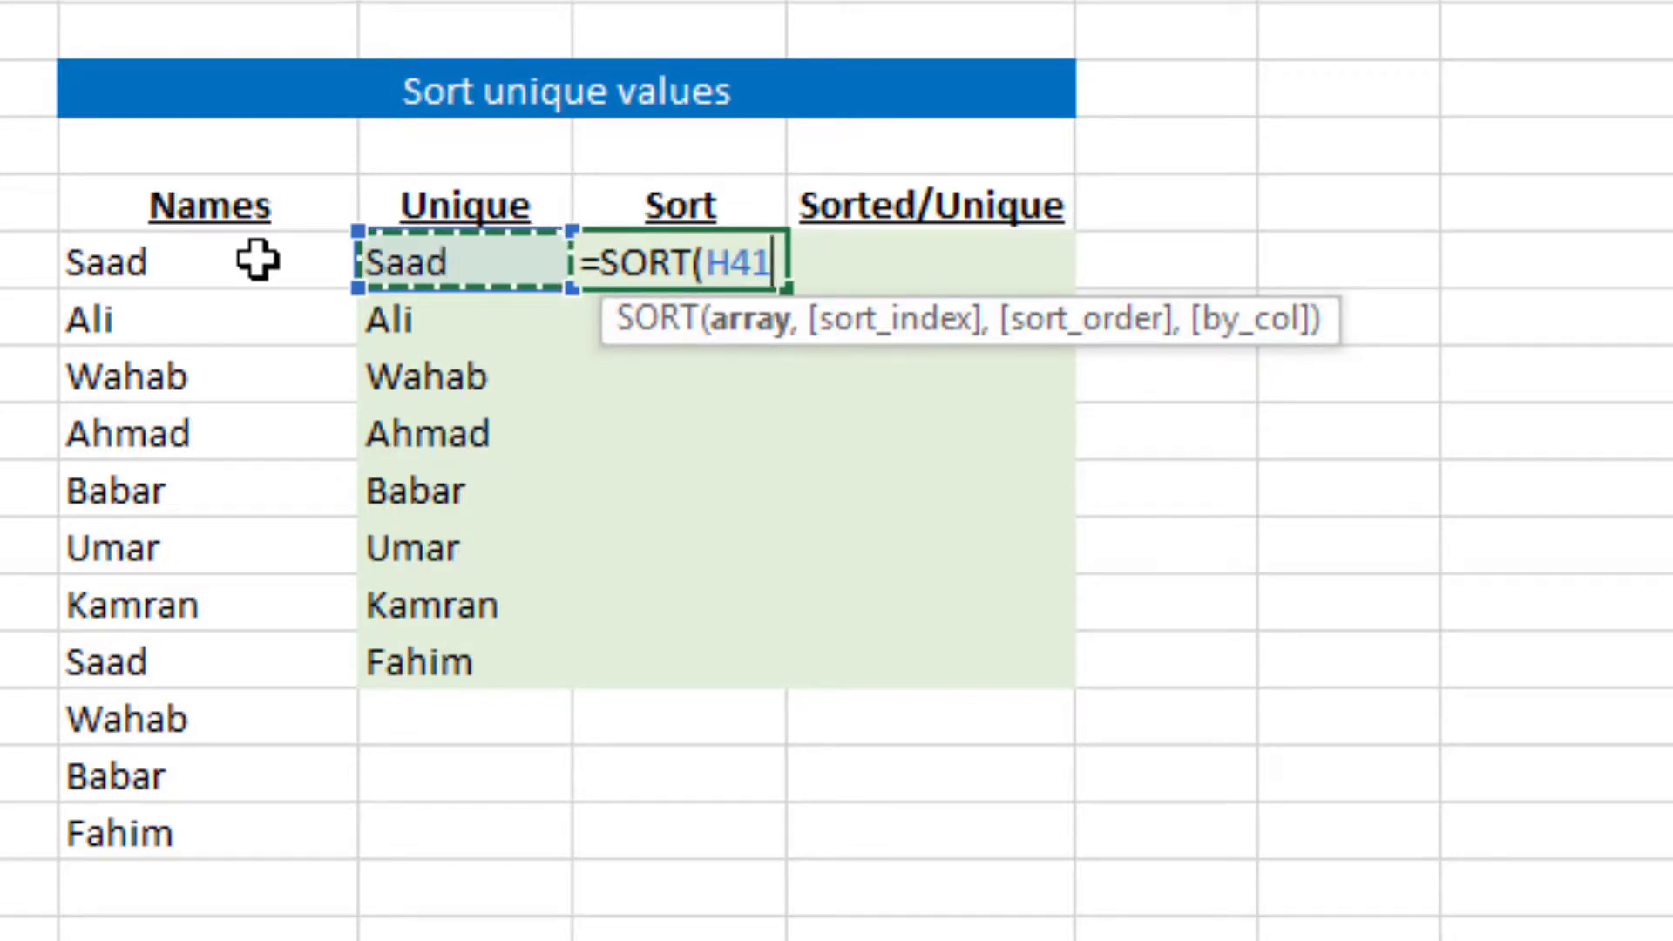
type("#)")
key("Return")
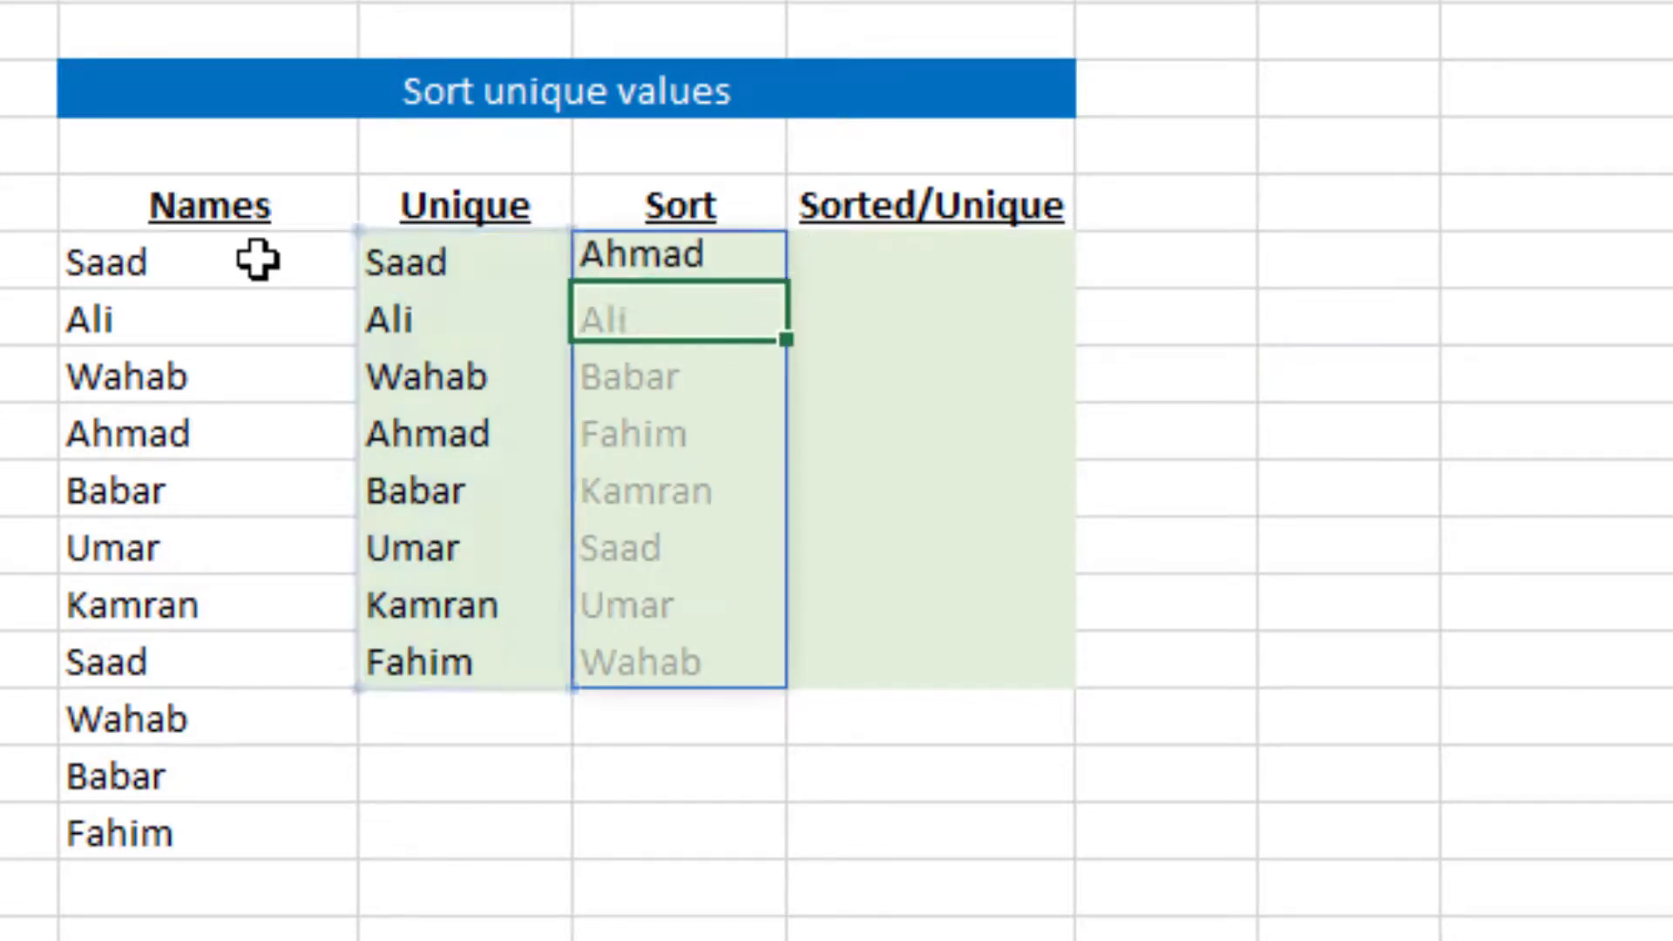
key("Up")
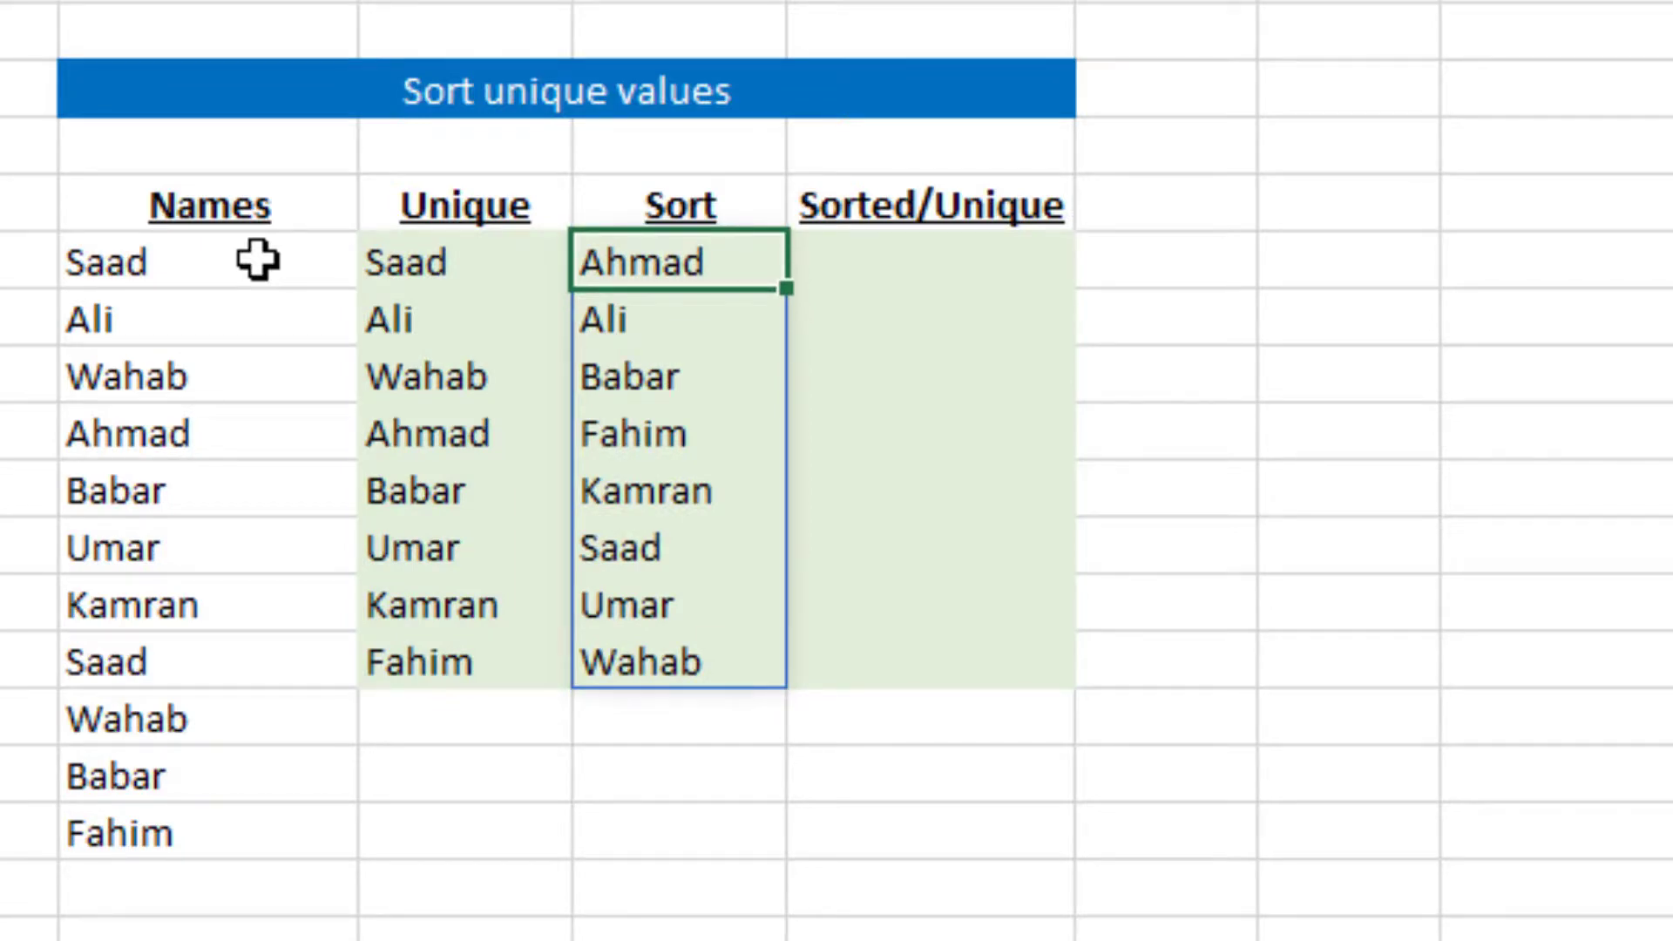
key("Left")
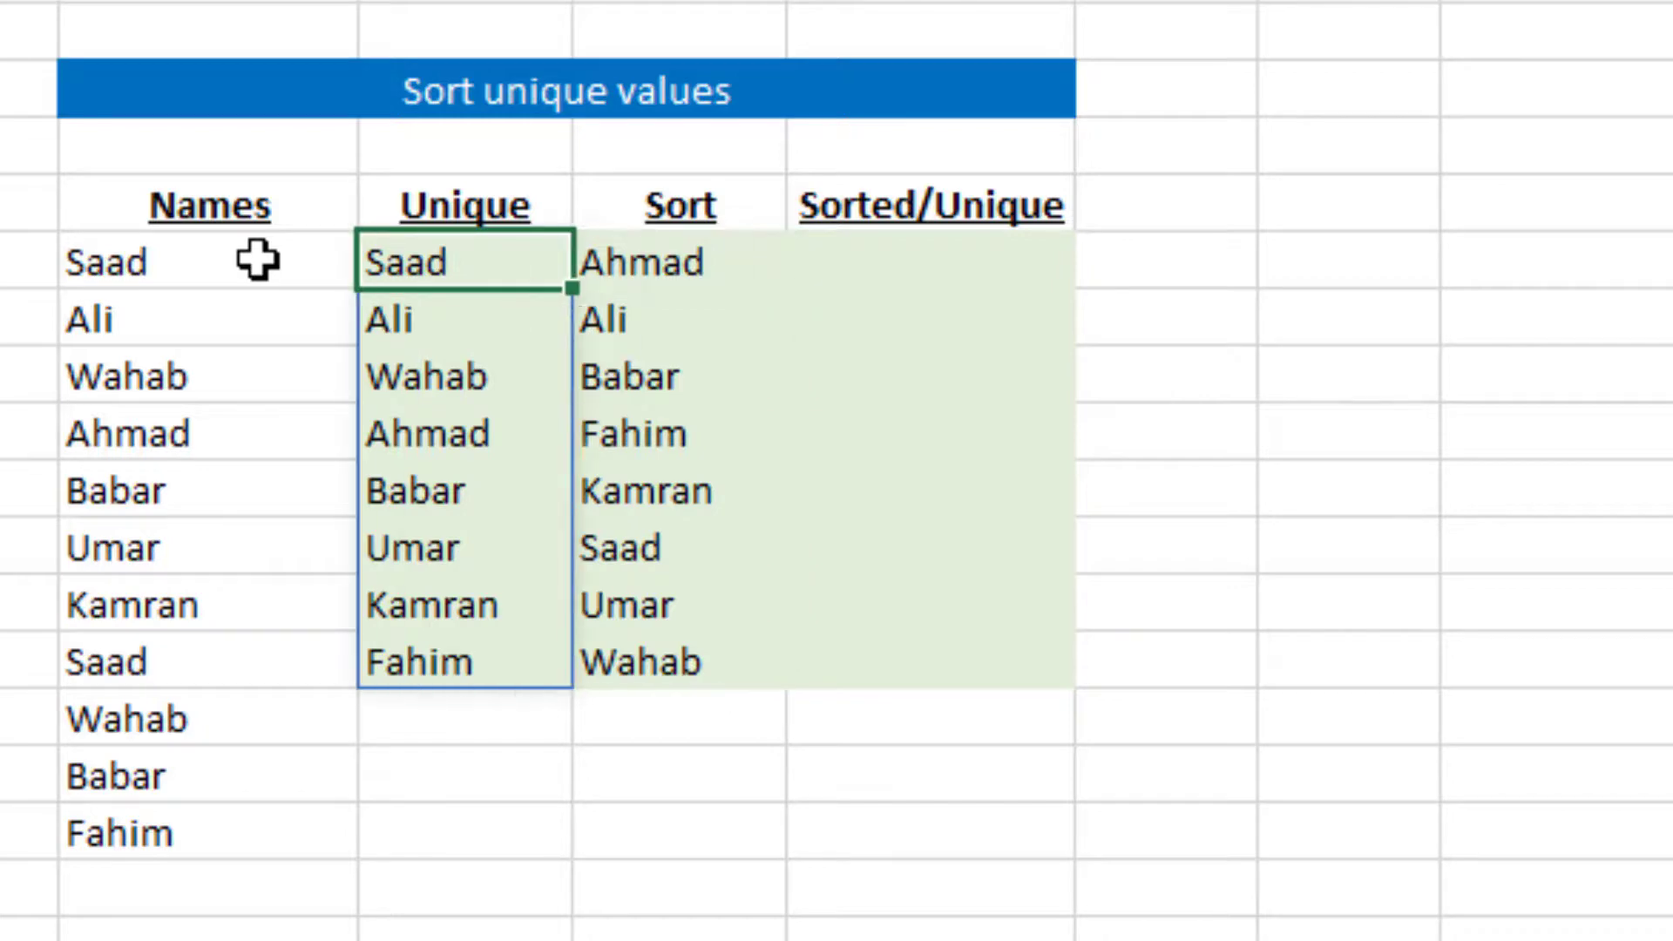
key("shift+Right")
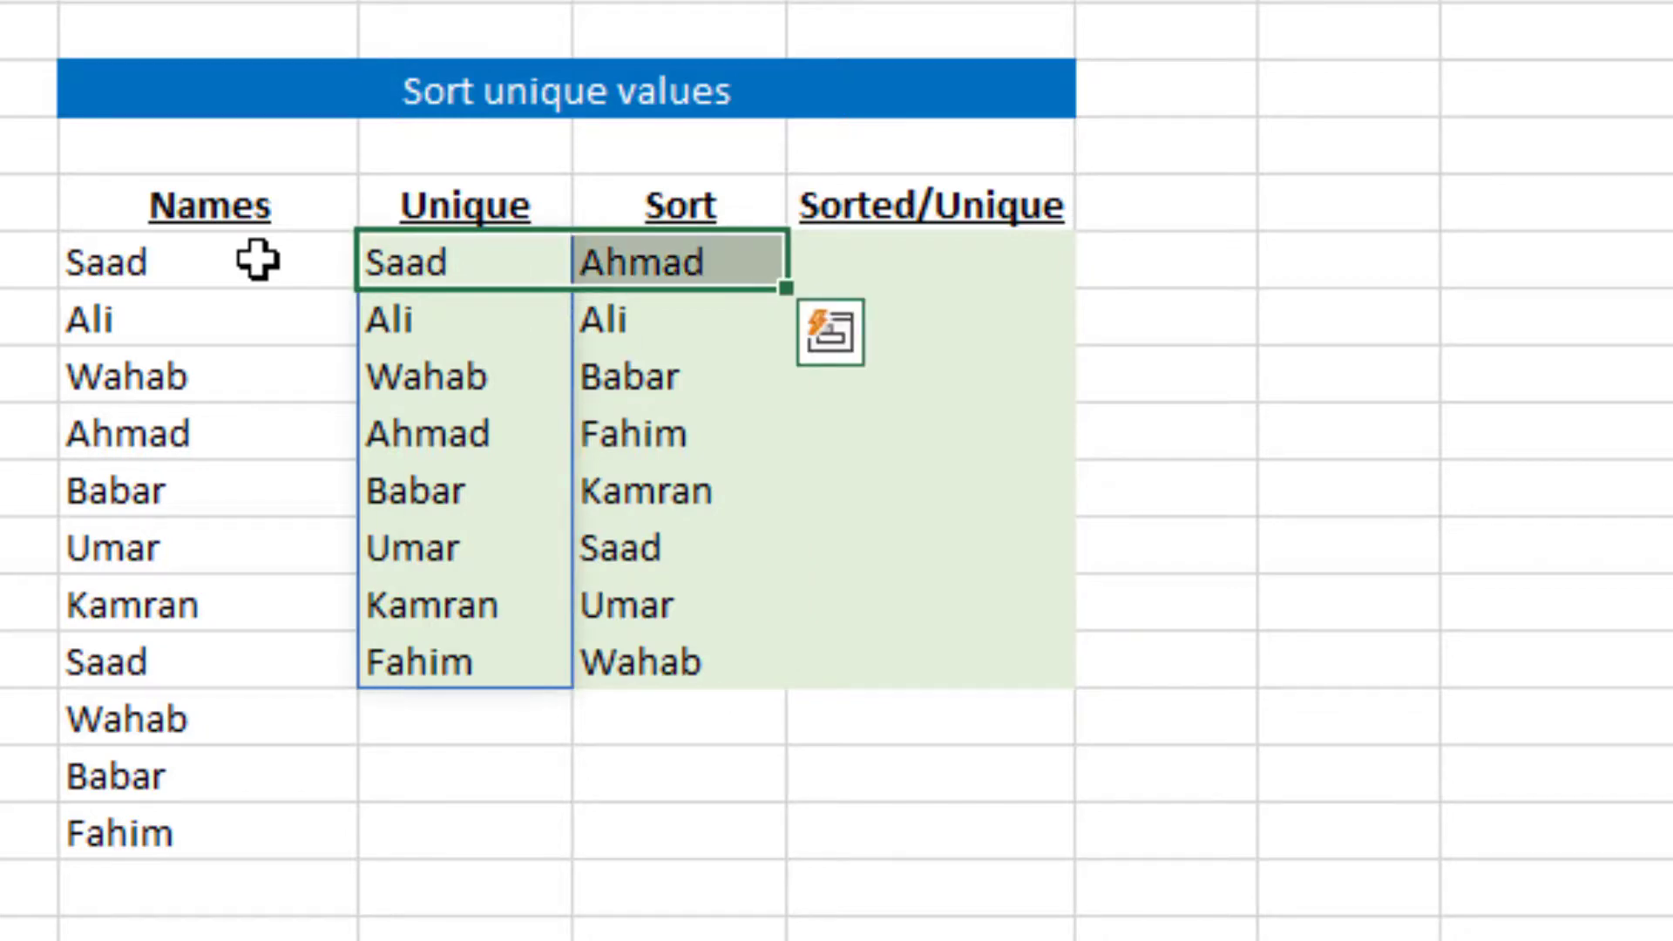
- Enter the nested formula =SORT(UNIQUE(G41:G51)) in J41 under Sorted/Unique and check it beside the Sort column
key("Right")
key("Right")
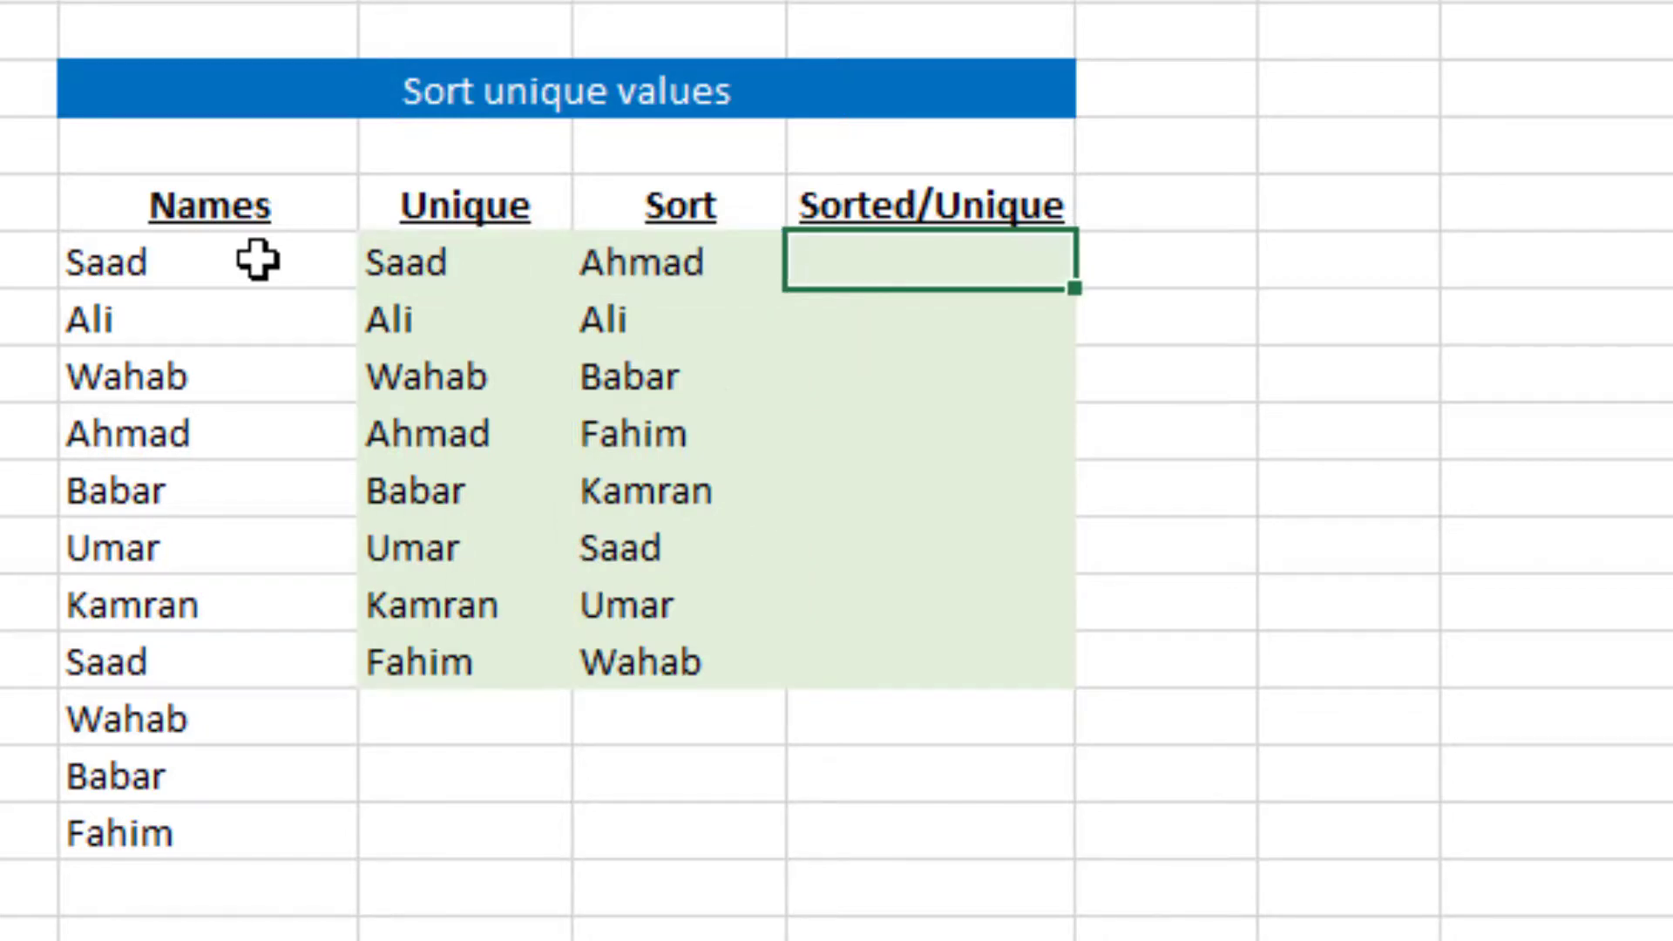
type("=")
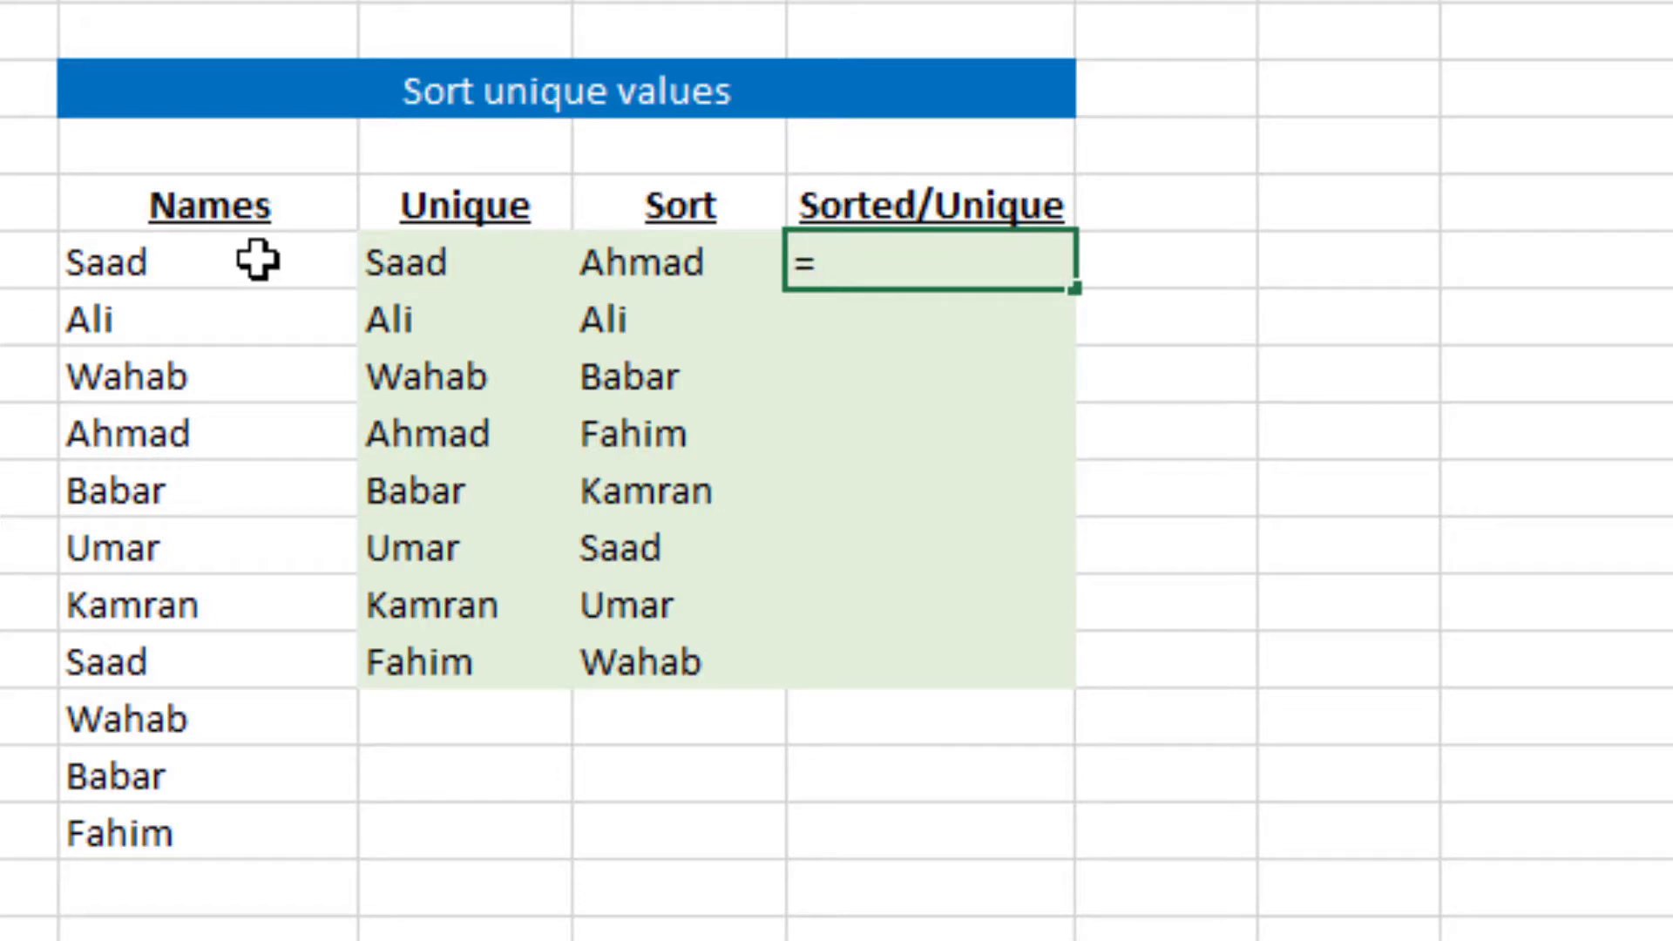
type("sor")
key("Tab")
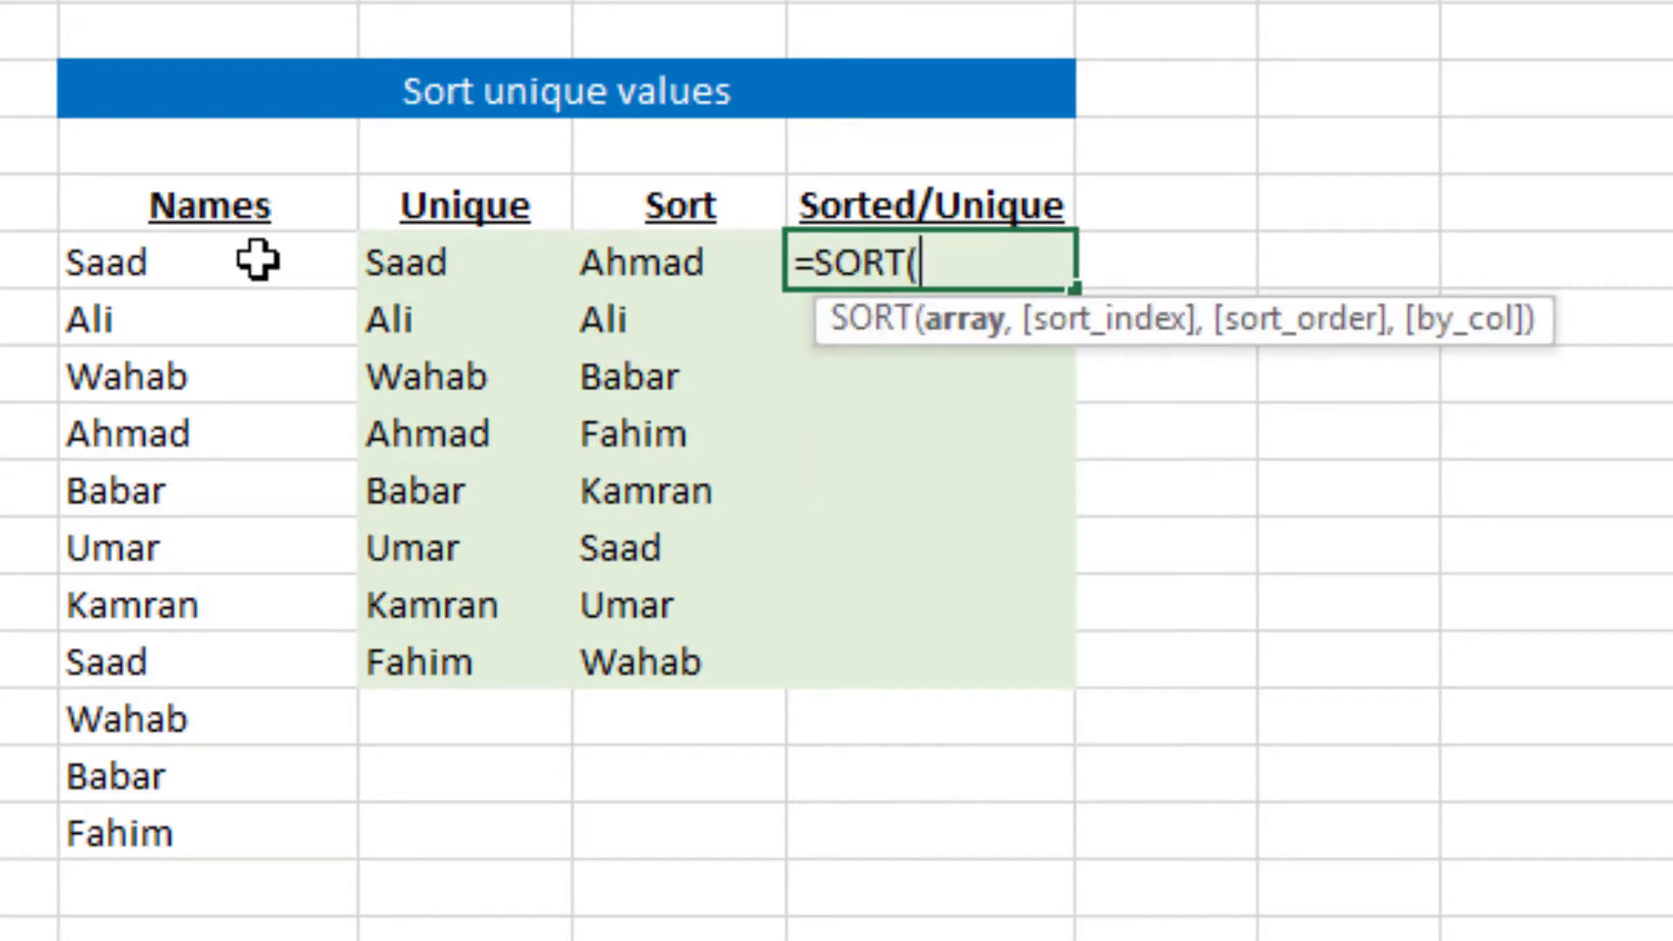
type("uniq")
key("Tab")
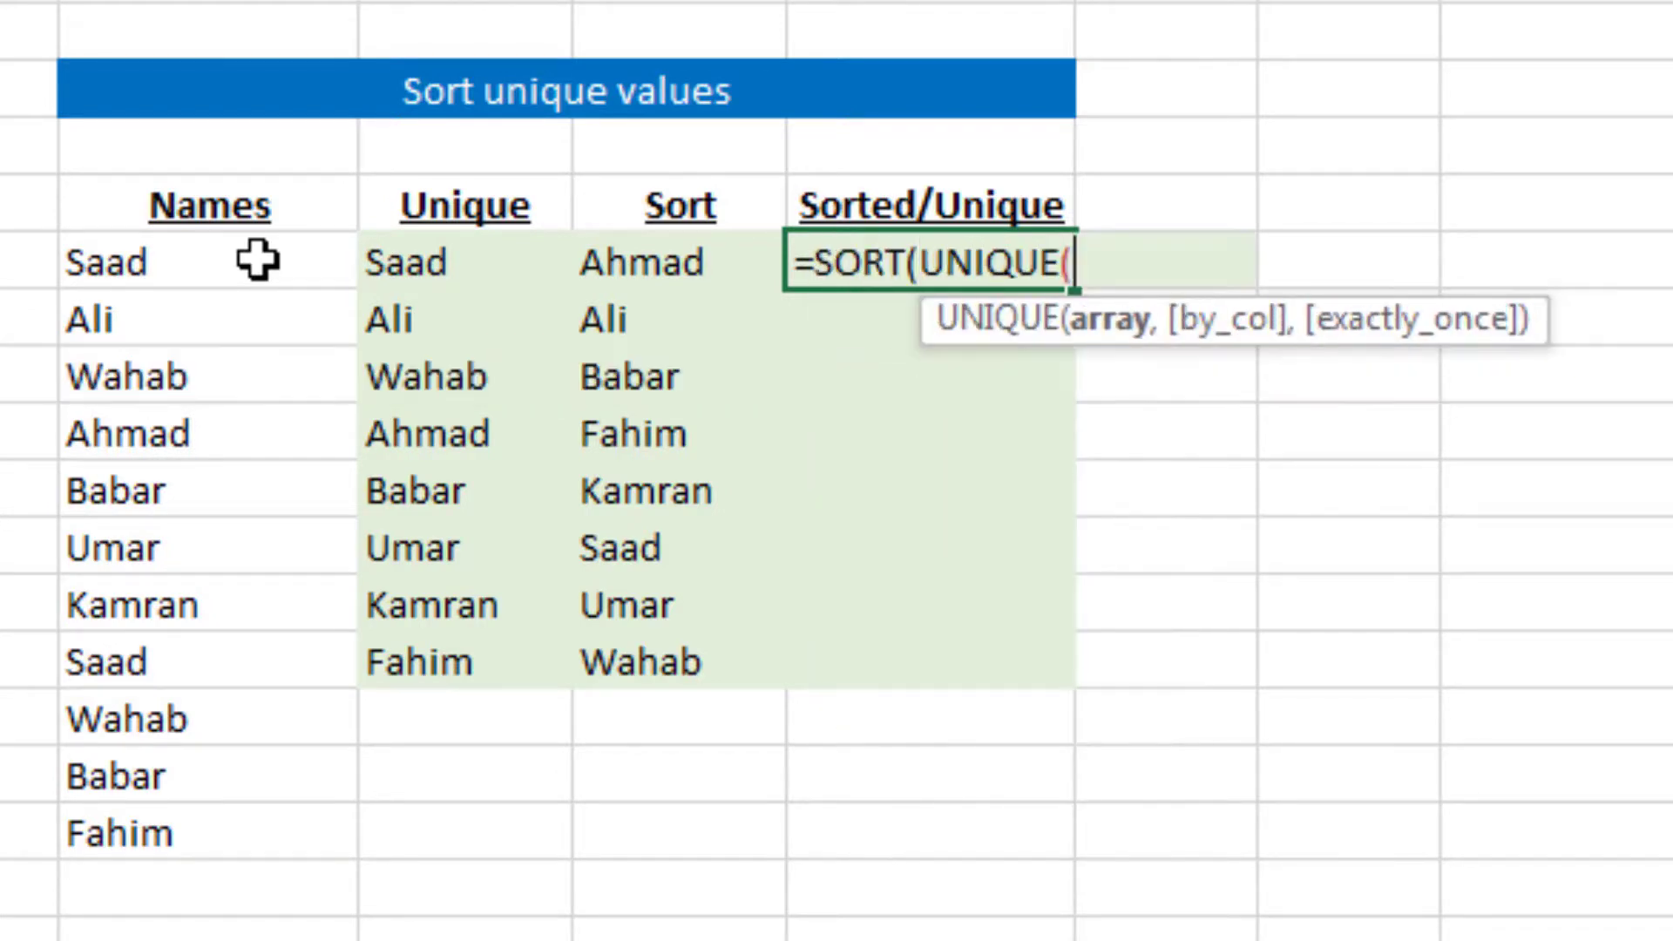
key("Left")
left_click(257, 259)
key("ctrl+shift+Down")
type(")")
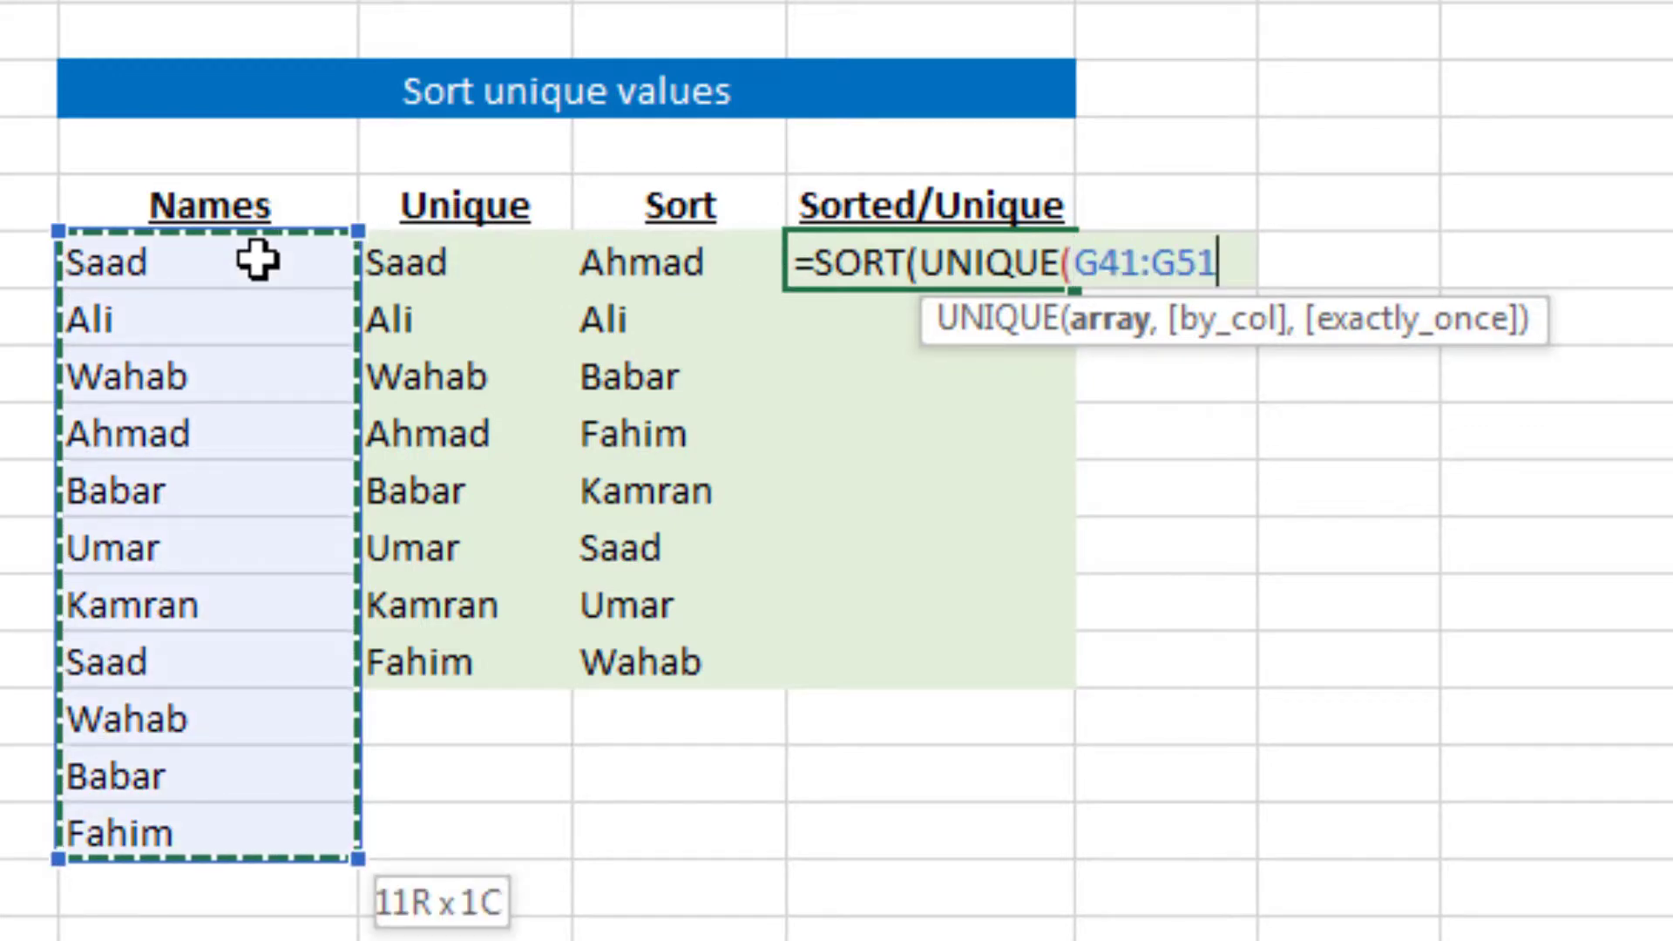
type(")")
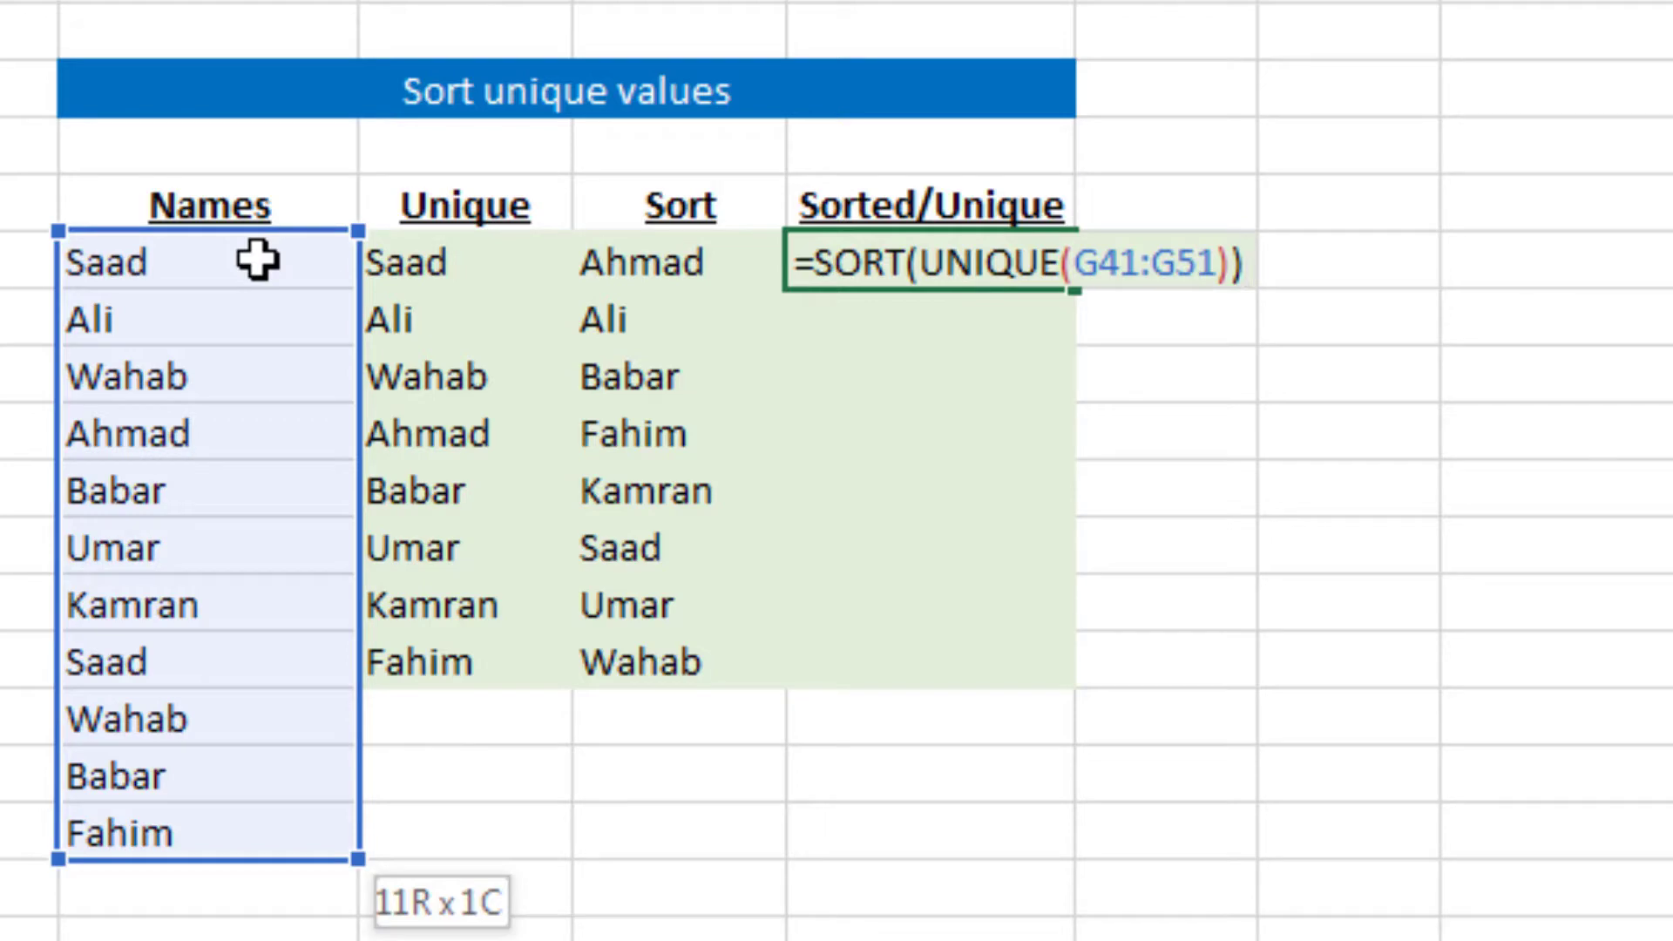
key("Return")
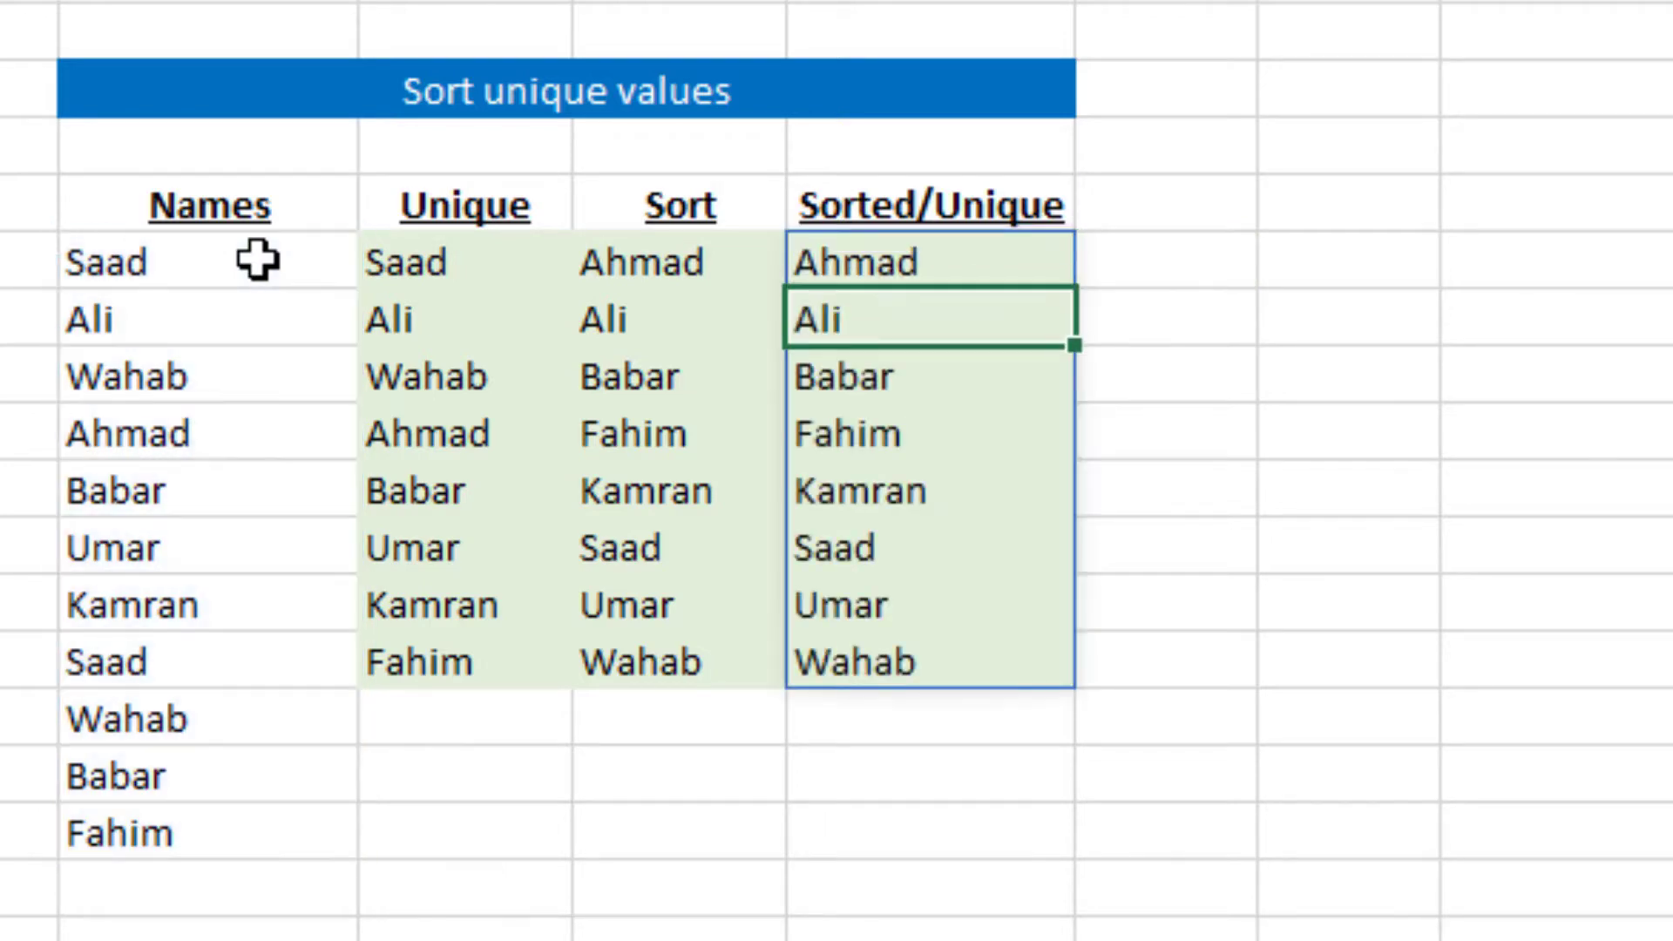
key("Up")
key("Left")
key("Right")
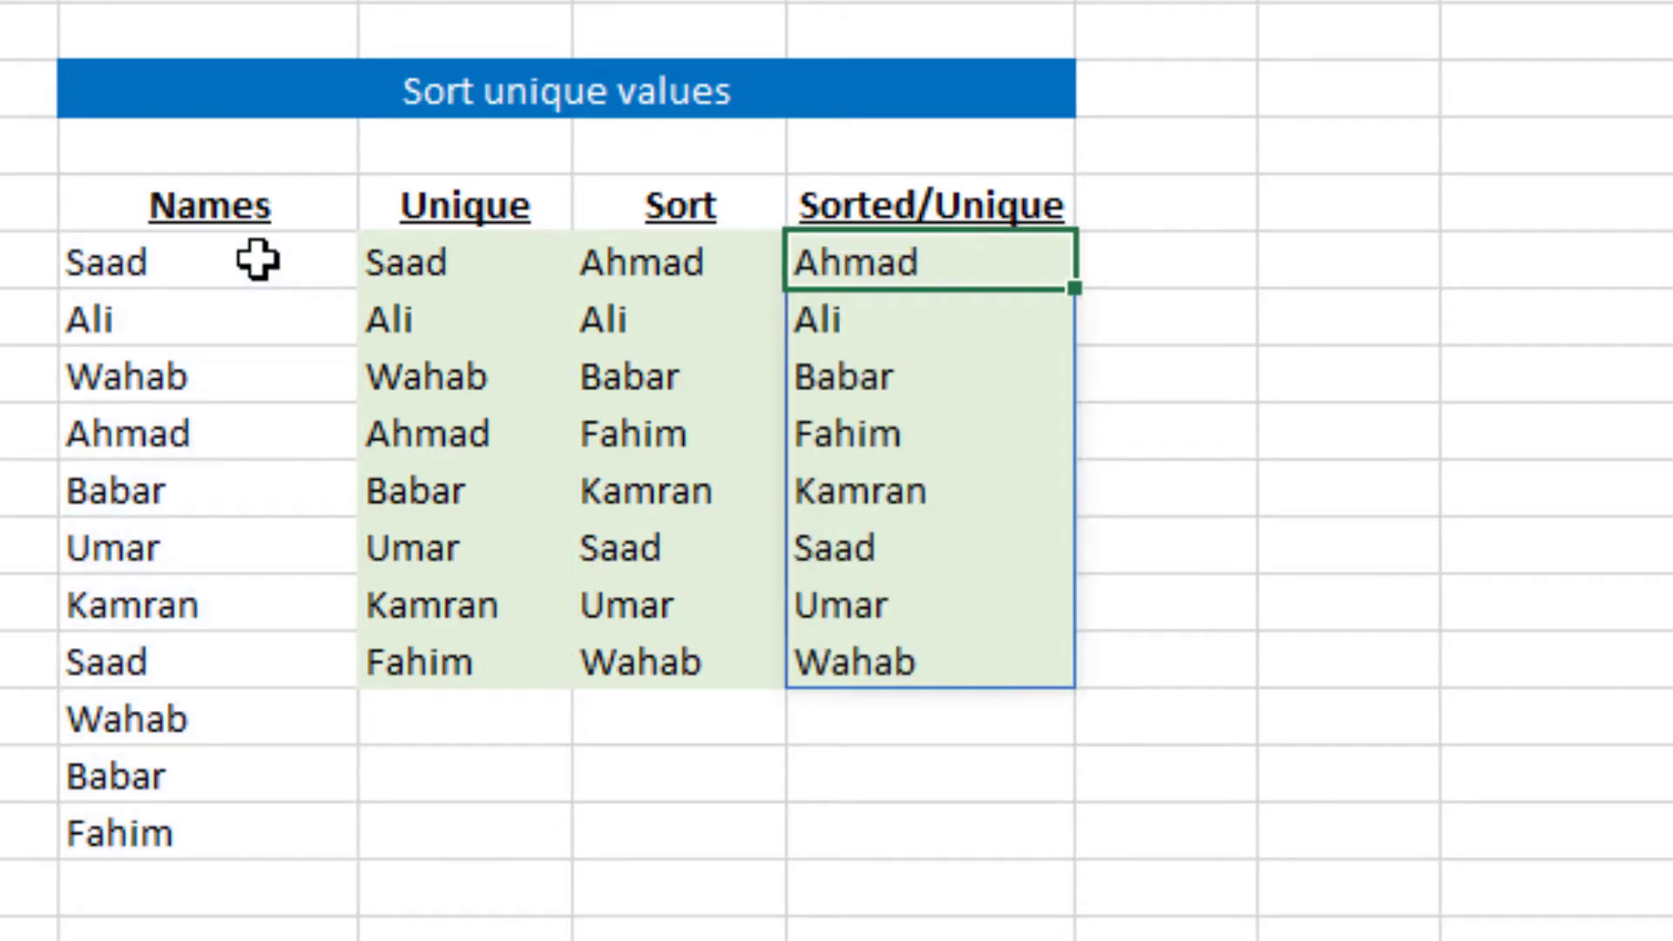